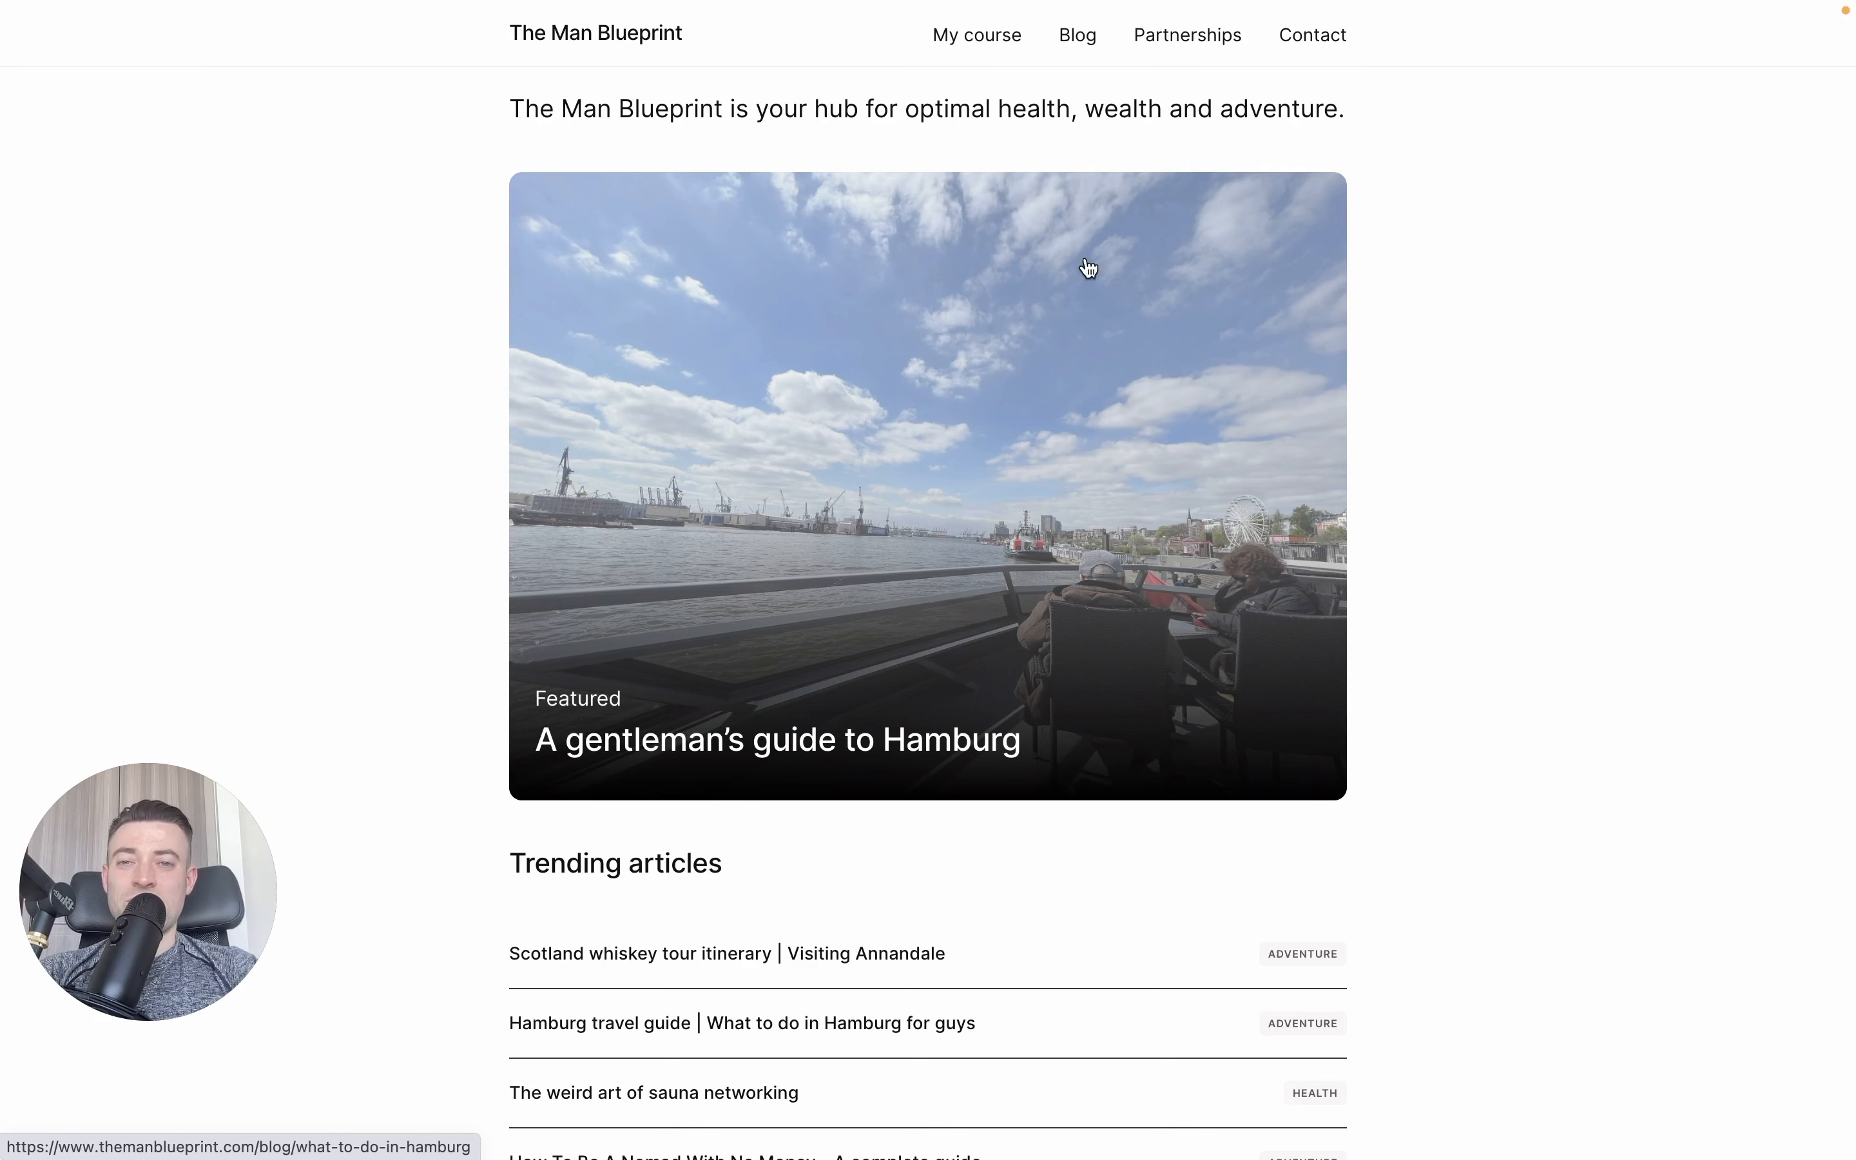
Step: Open the featured Hamburg article on The Man Blueprint home page and look through its contents
scroll(1090, 364, "up", 3)
left_click(1069, 585)
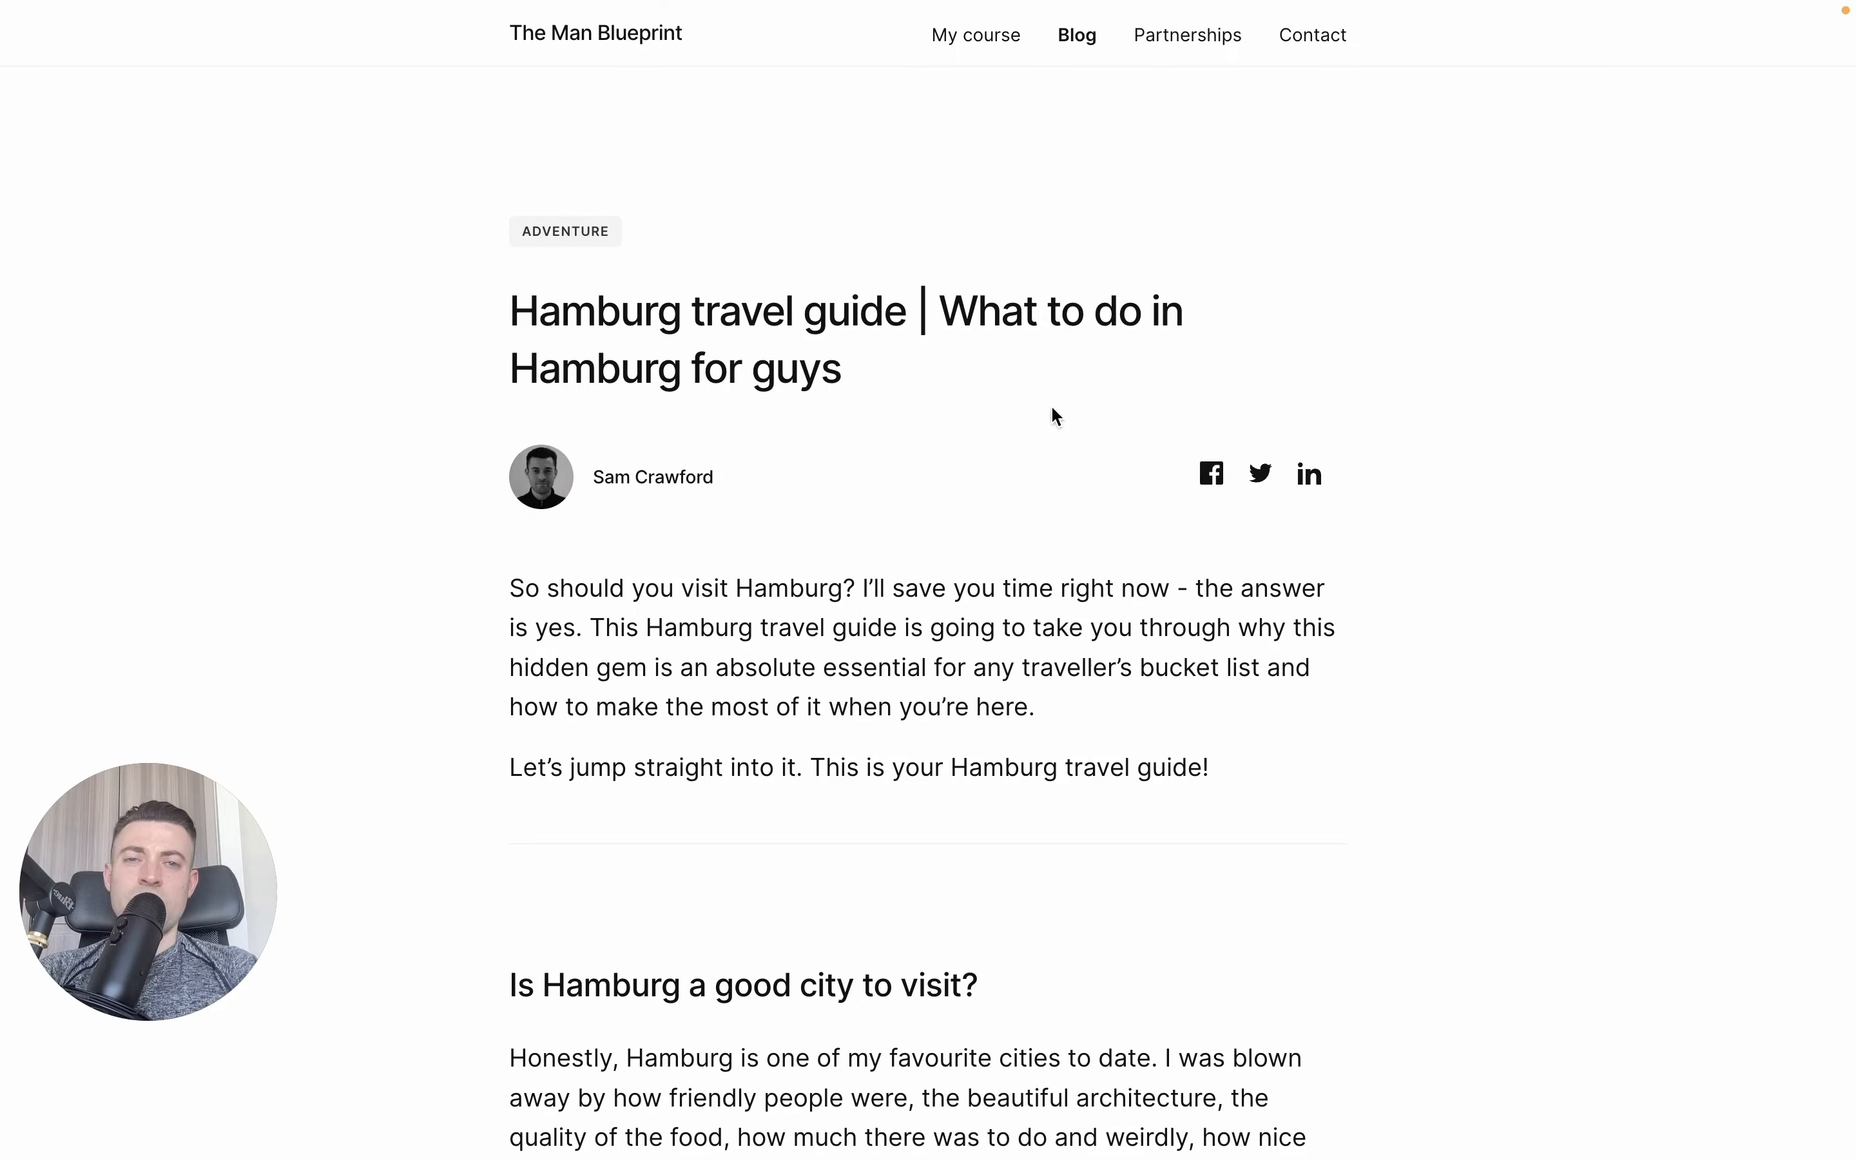
scroll(955, 690, "down", 15)
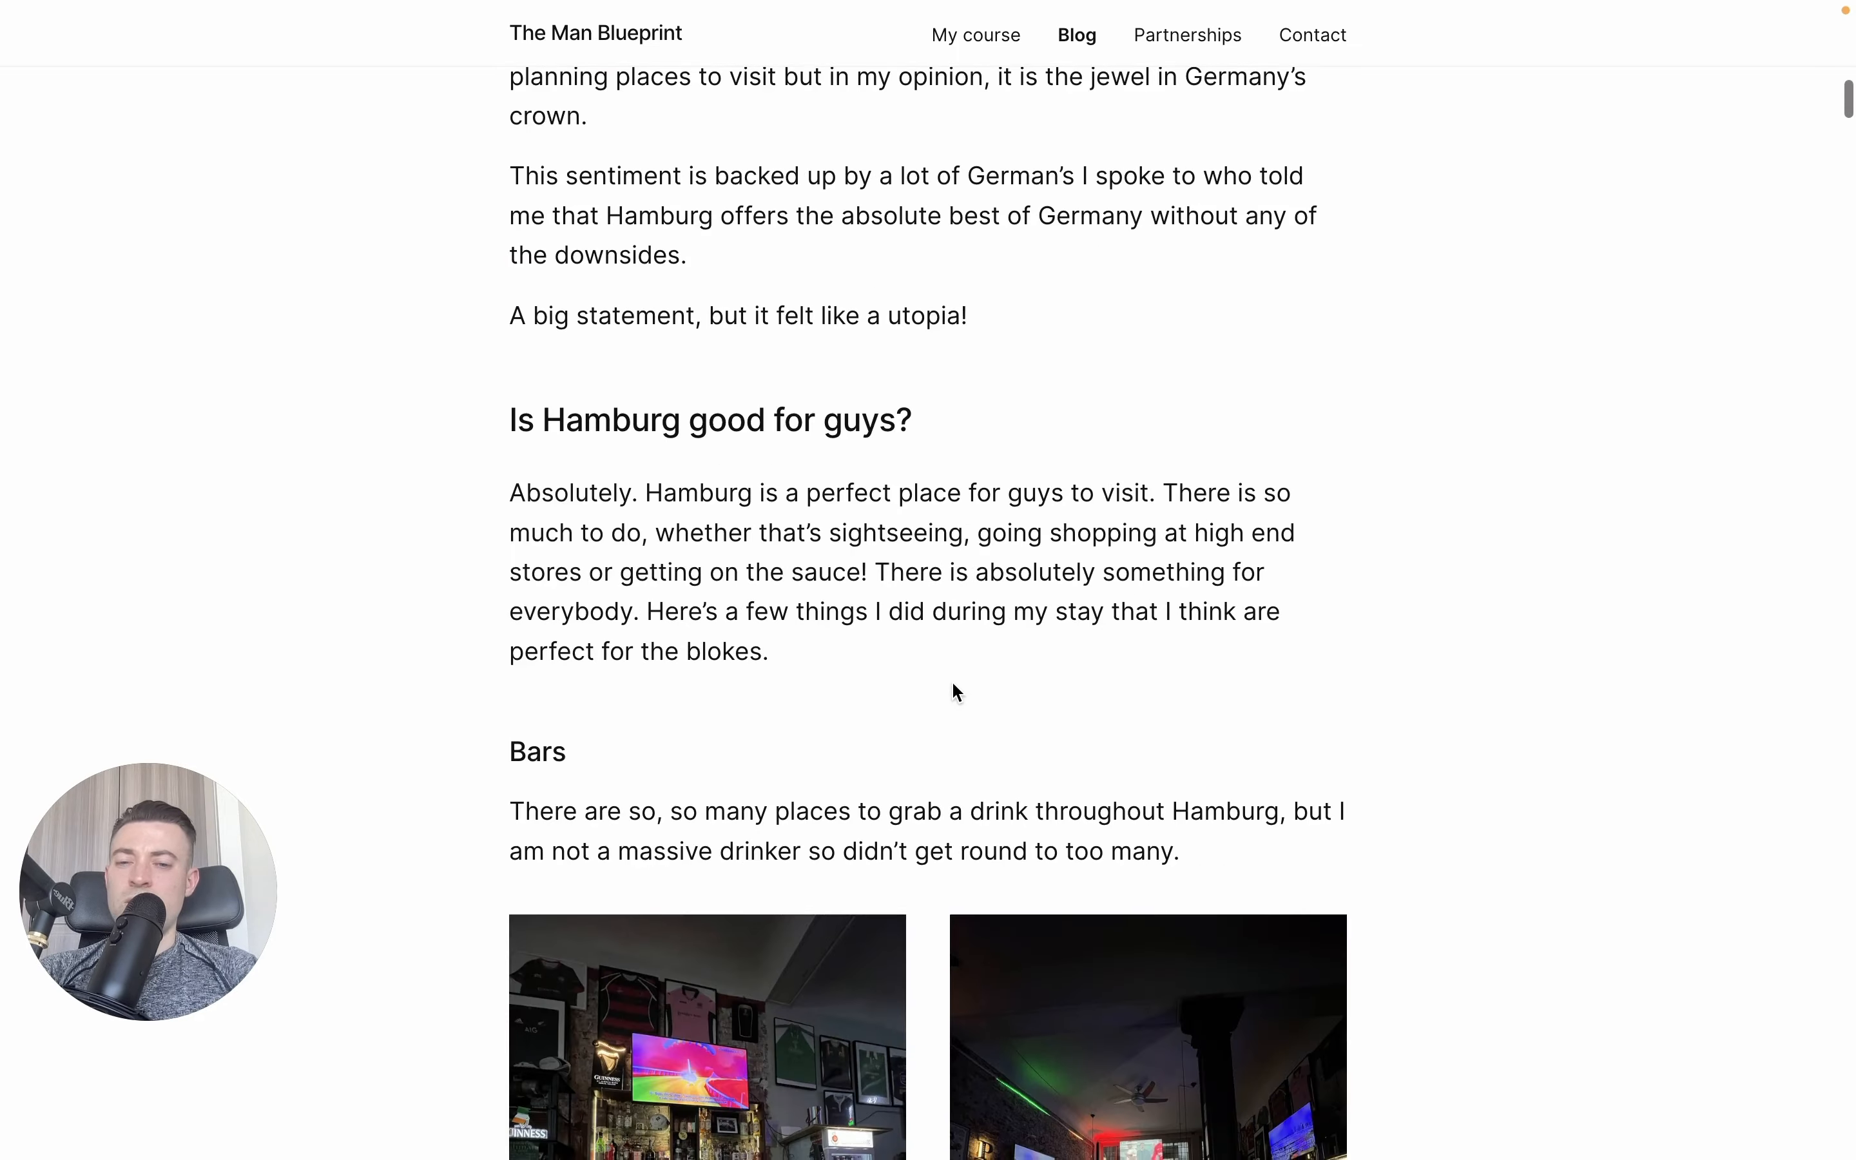
scroll(955, 690, "up", 15)
scroll(955, 736, "down", 1)
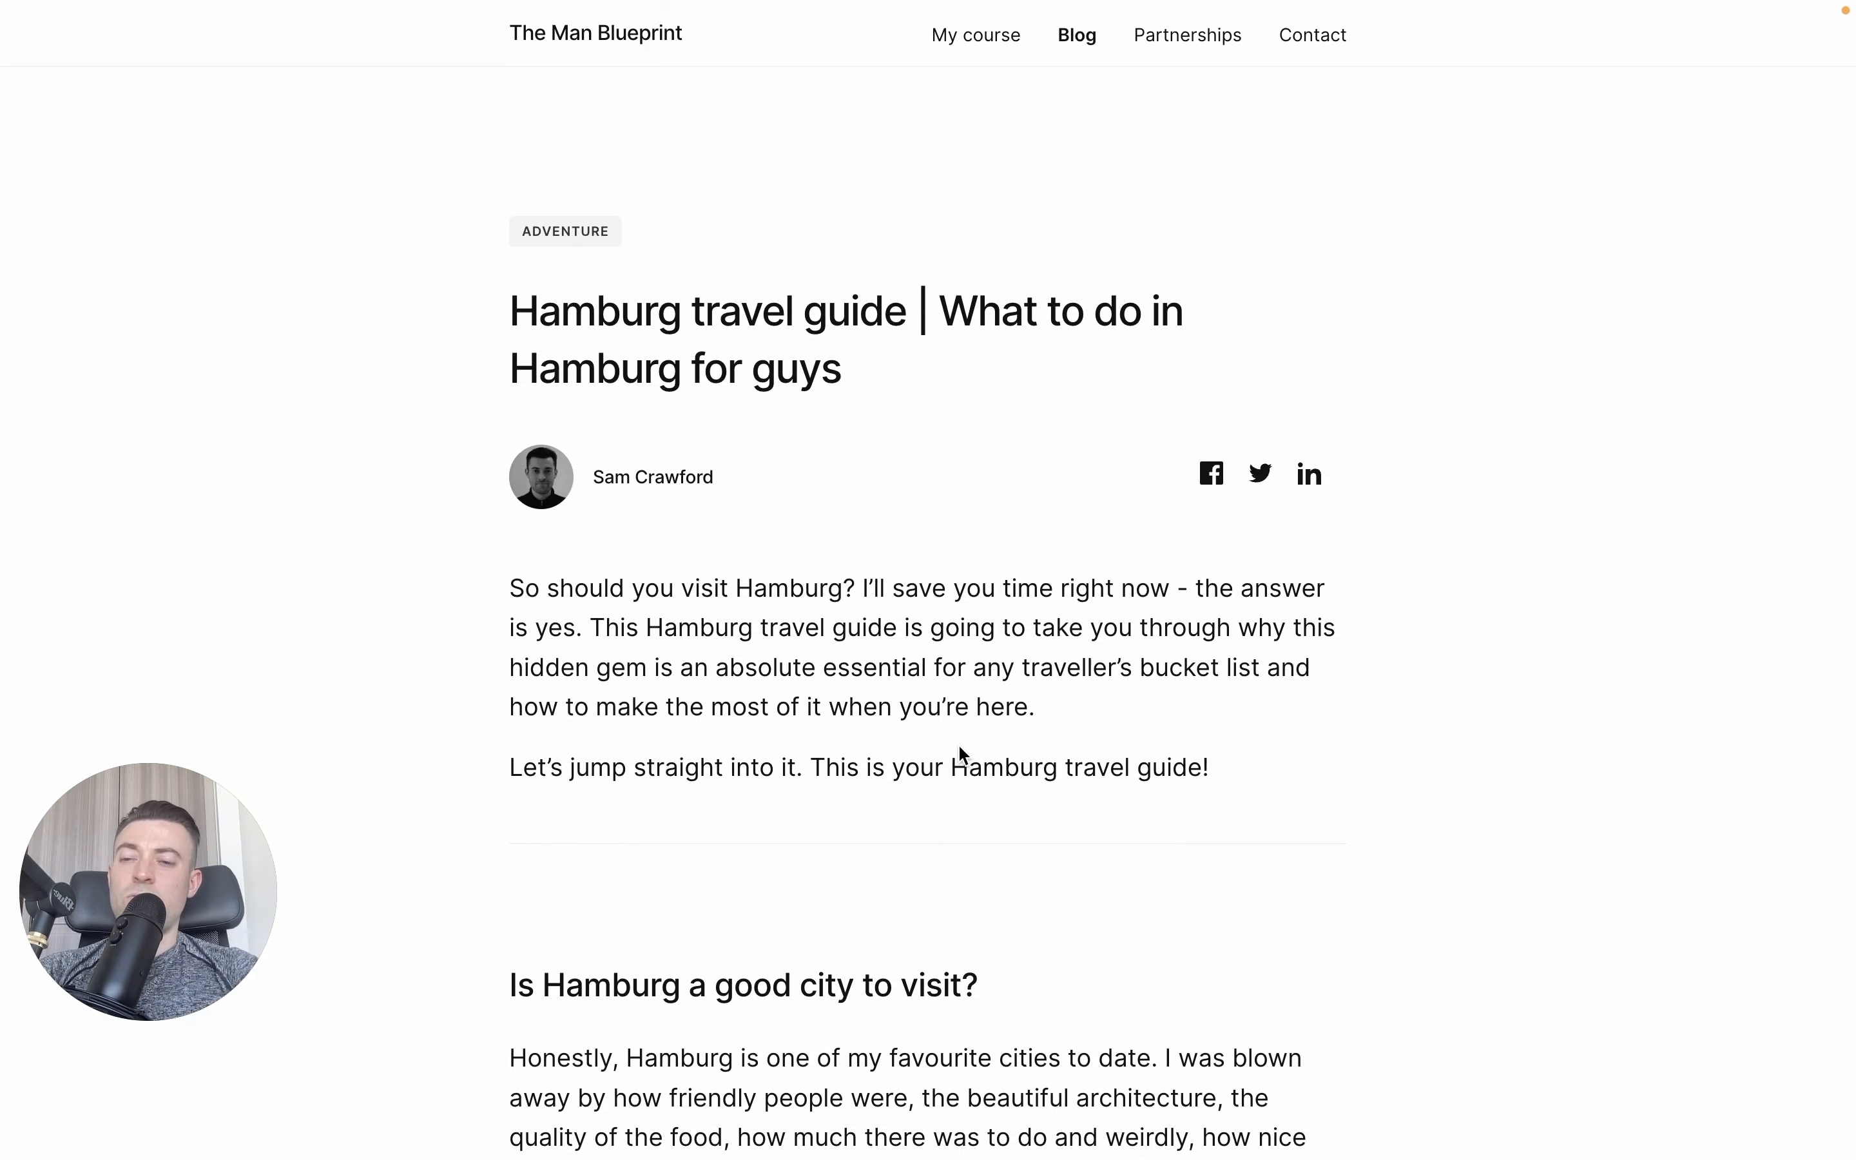
Step: Switch to the Code Examples site and open its Home page for editing
left_click(86, 51)
left_click(497, 64)
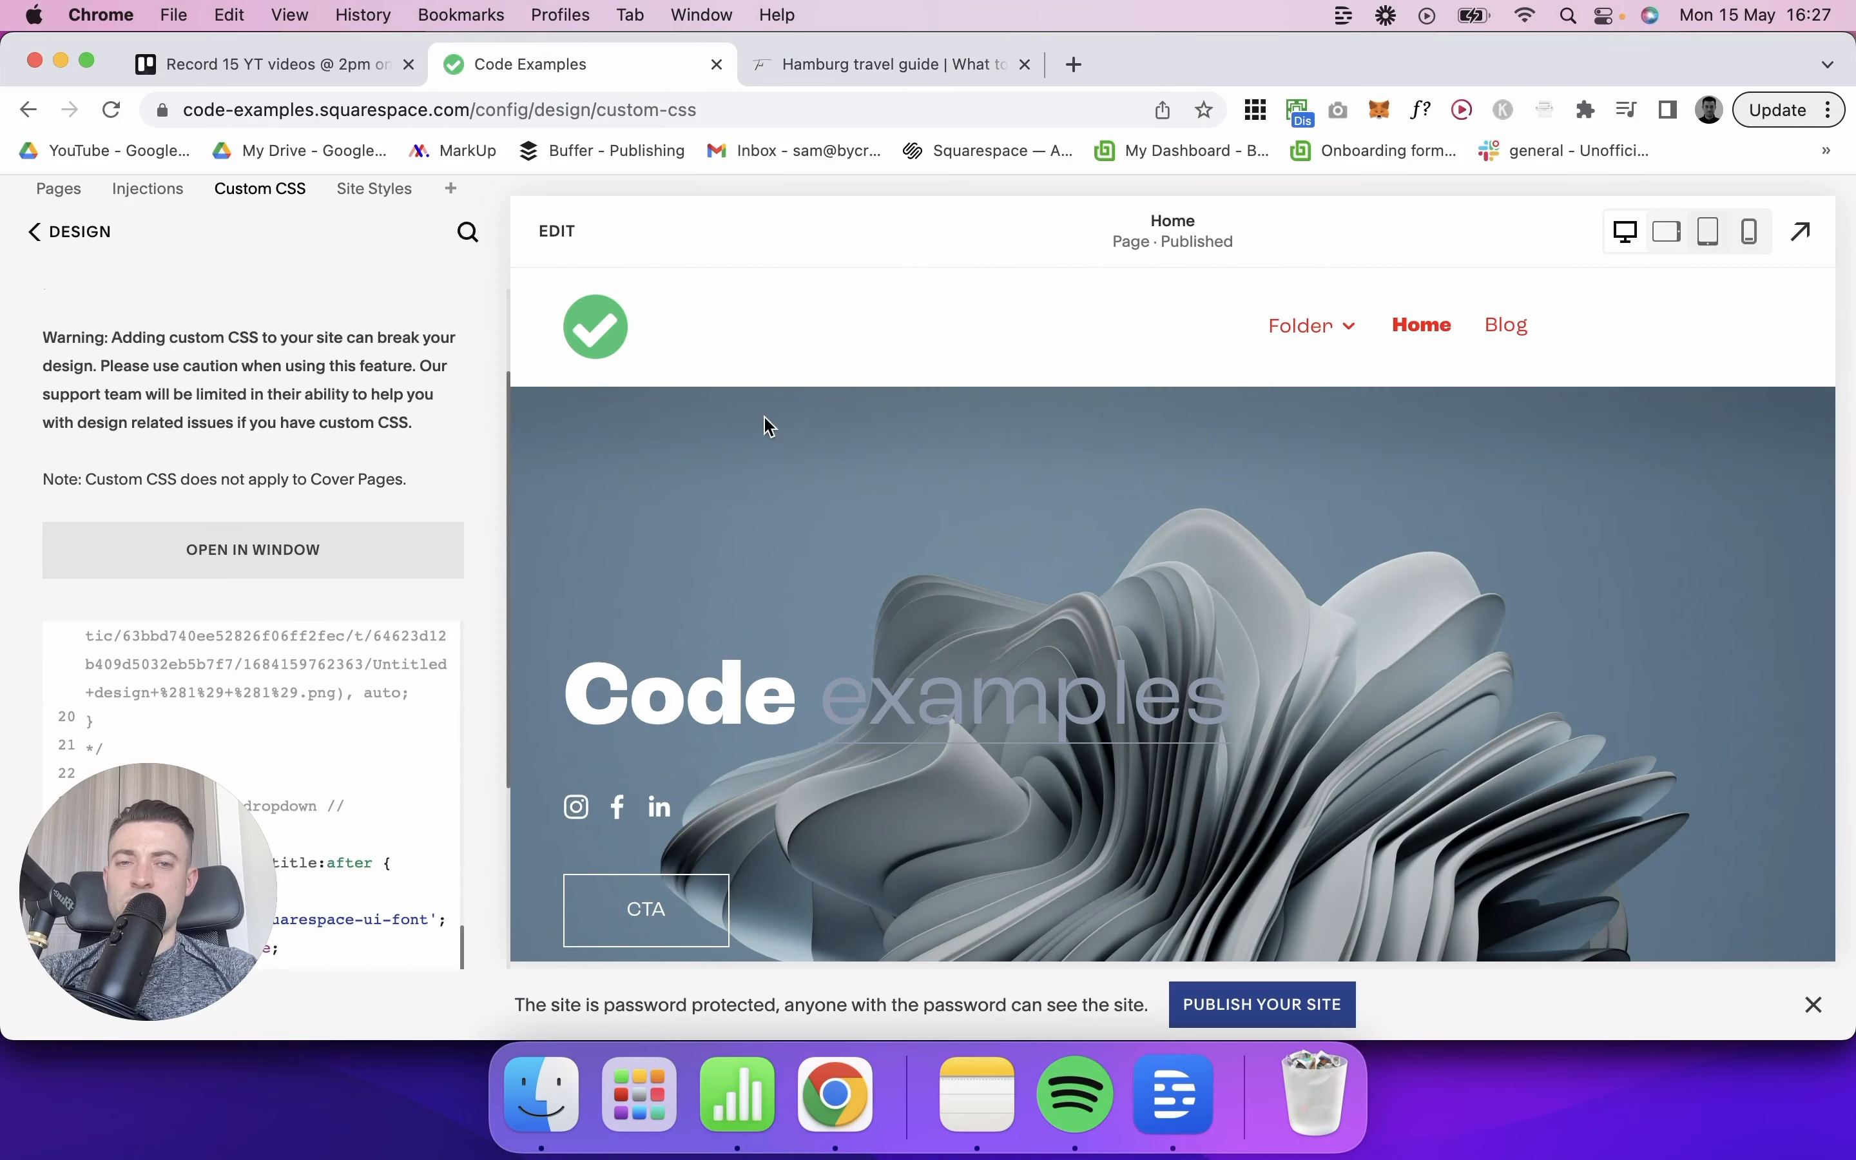
left_click(559, 229)
scroll(927, 537, "down", 5)
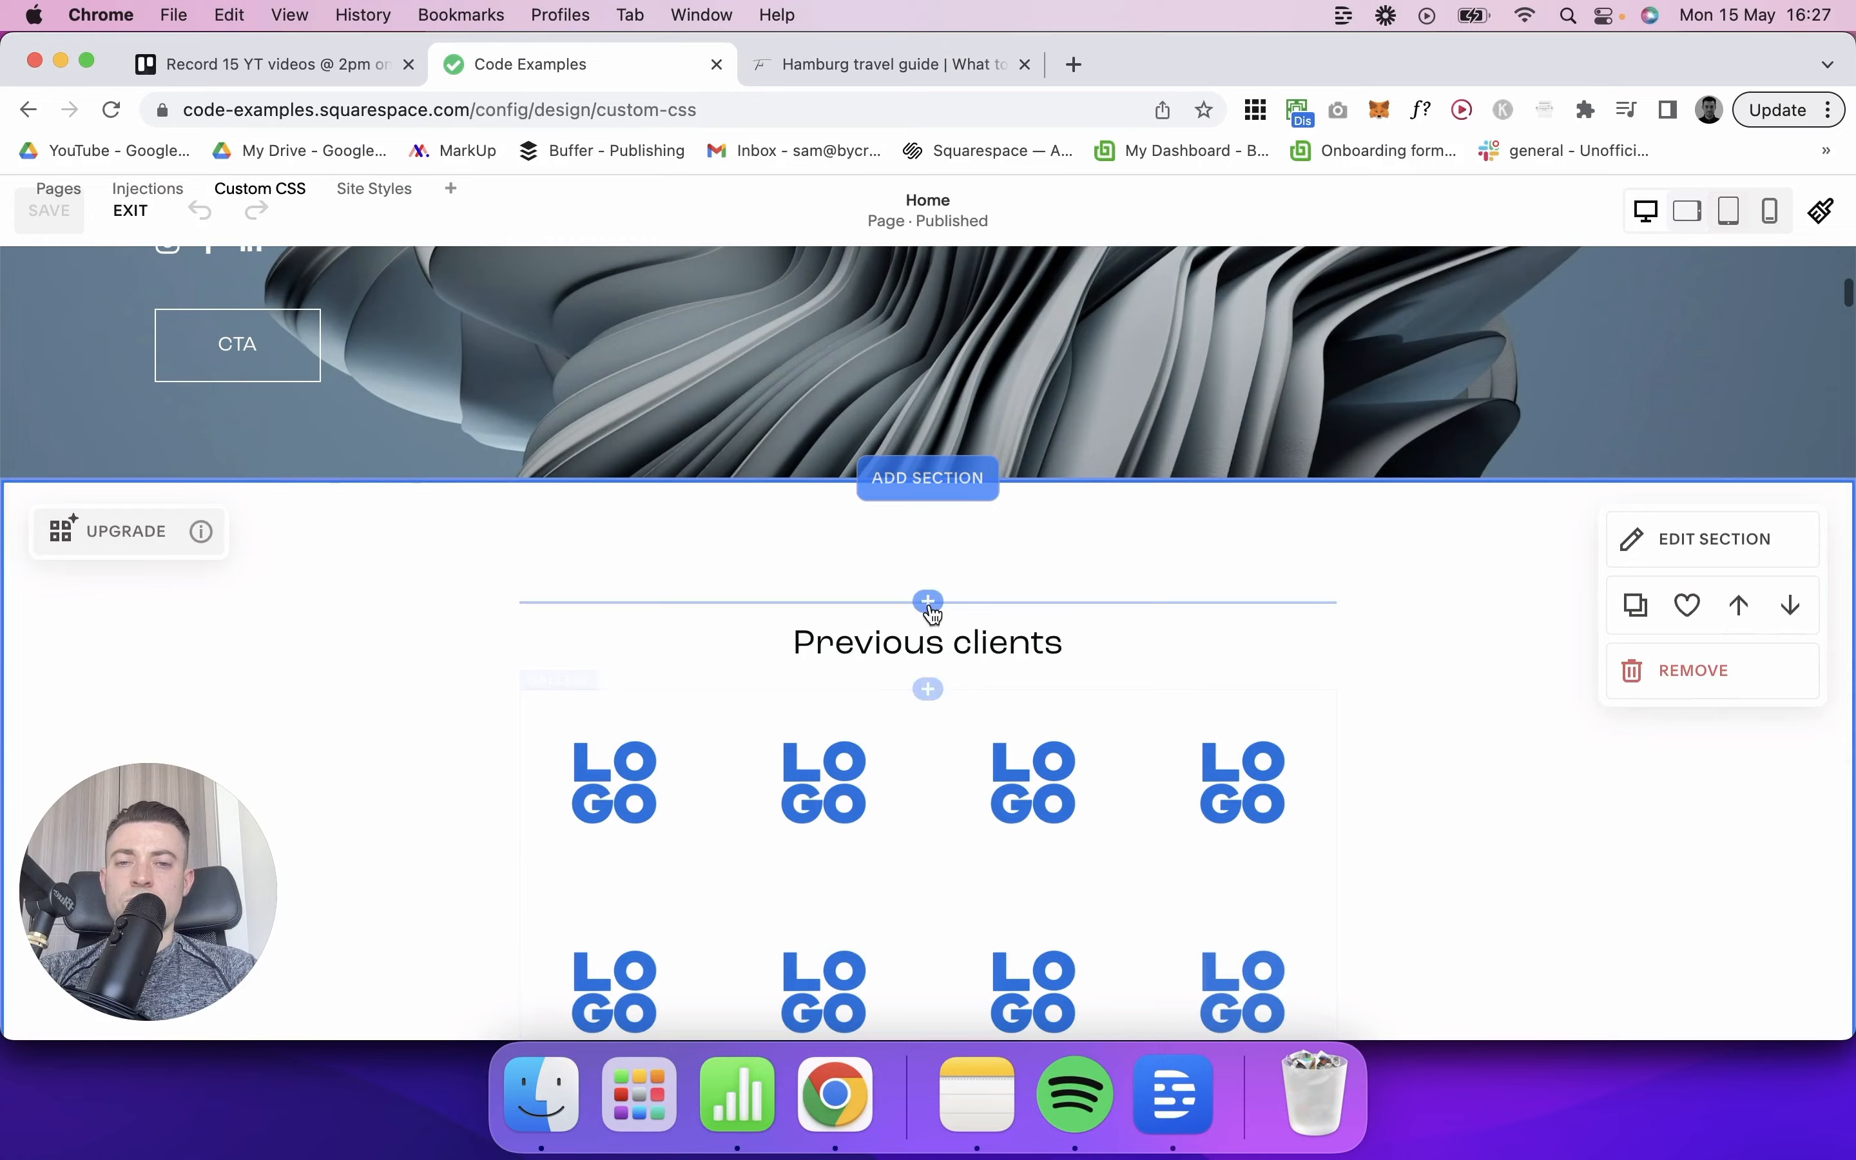
Step: Add a new blank section between the hero banner and the Previous clients section
left_click(954, 483)
scroll(355, 629, "down", 10)
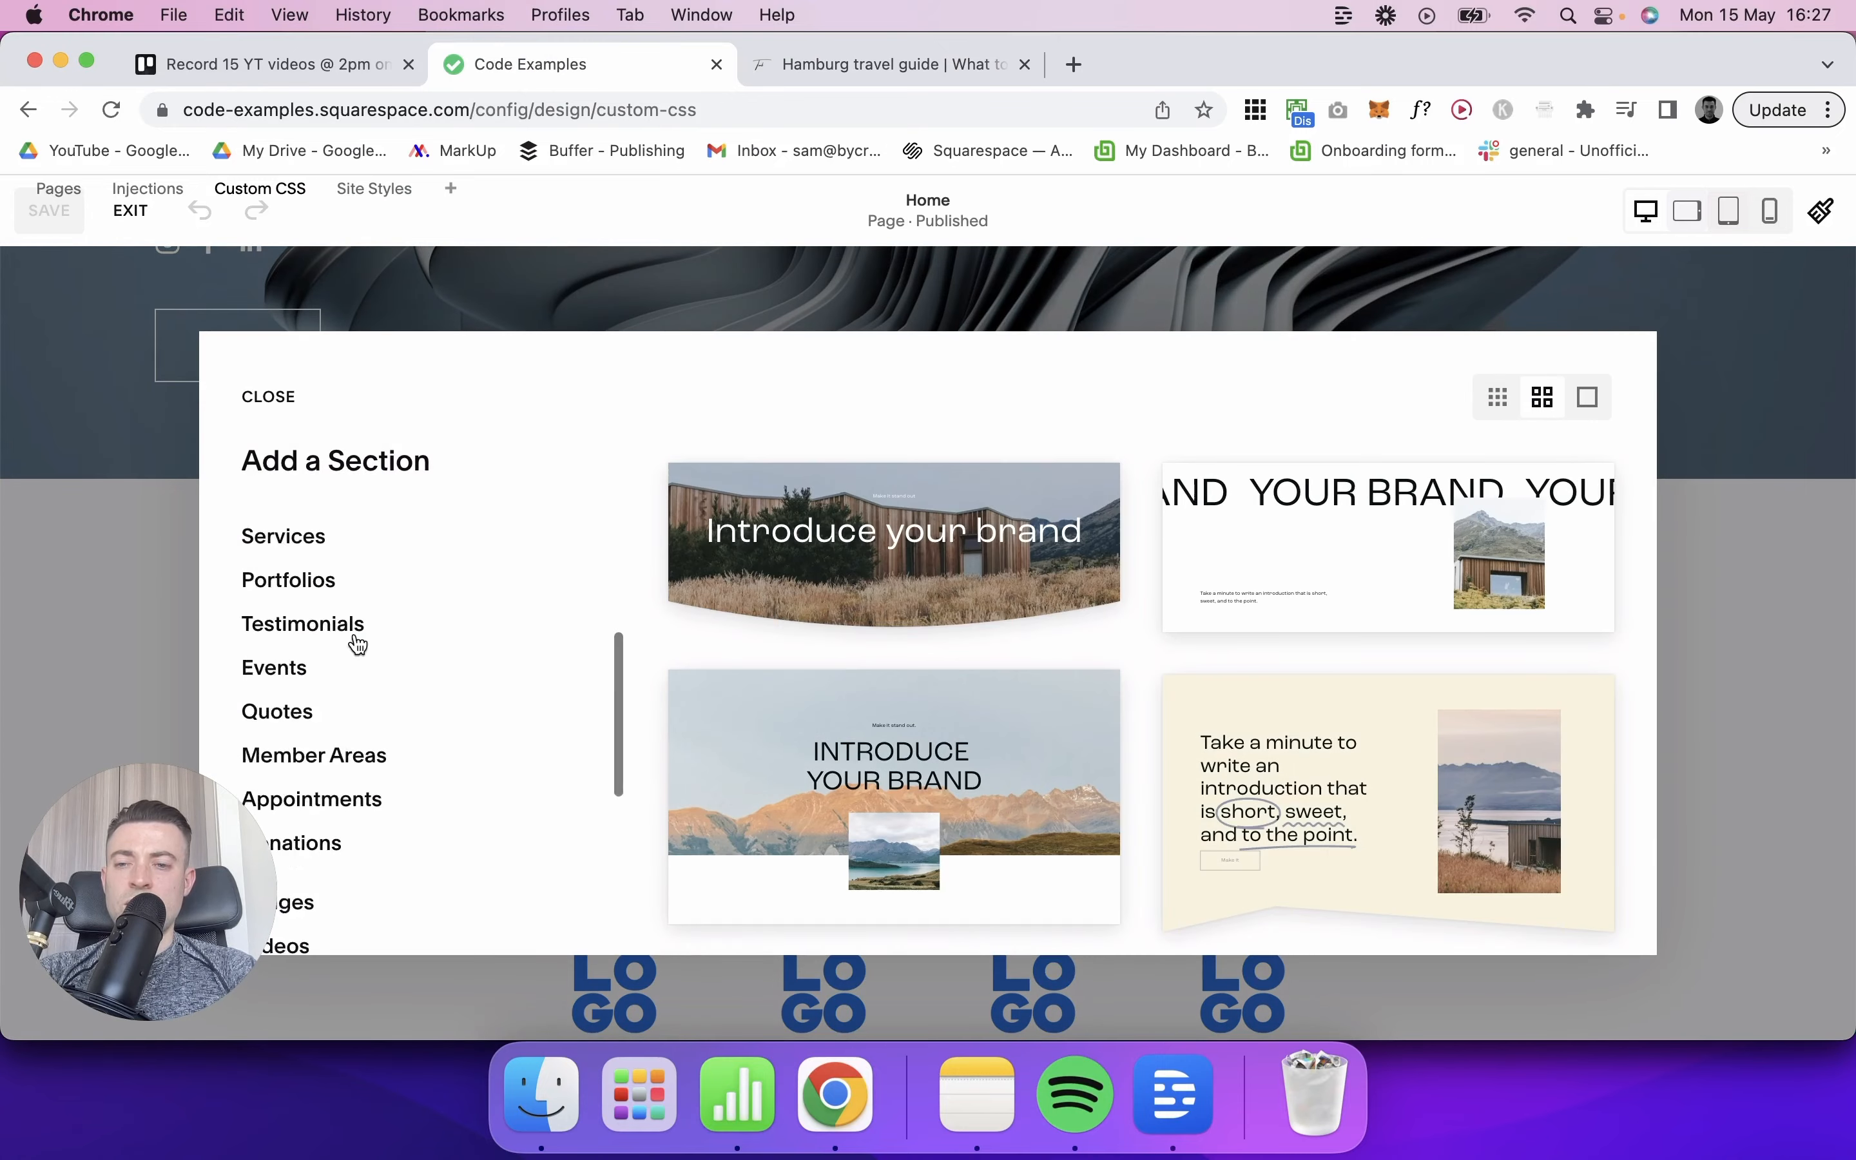
left_click(320, 775)
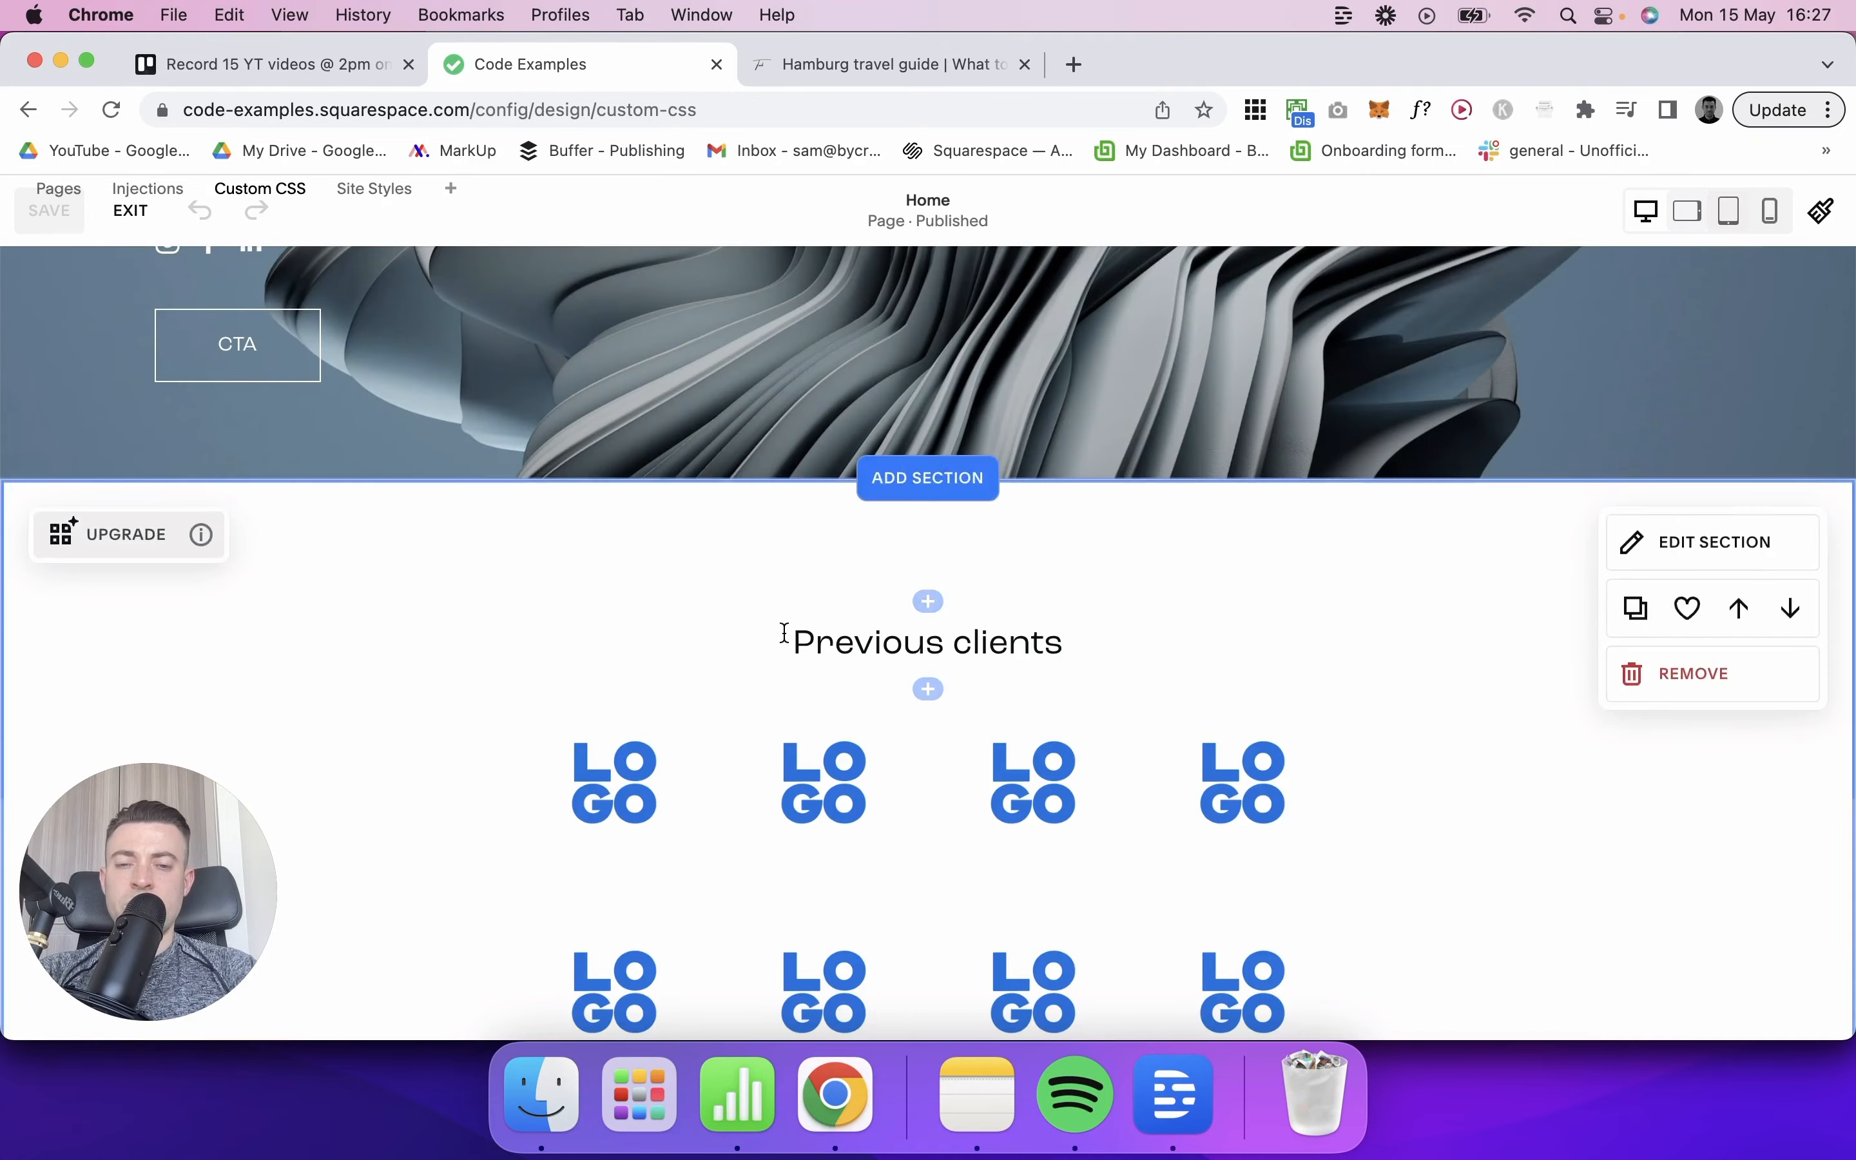
Step: Insert a Summary block in the new section, source it from the Blog page and use the List layout
left_click(932, 614)
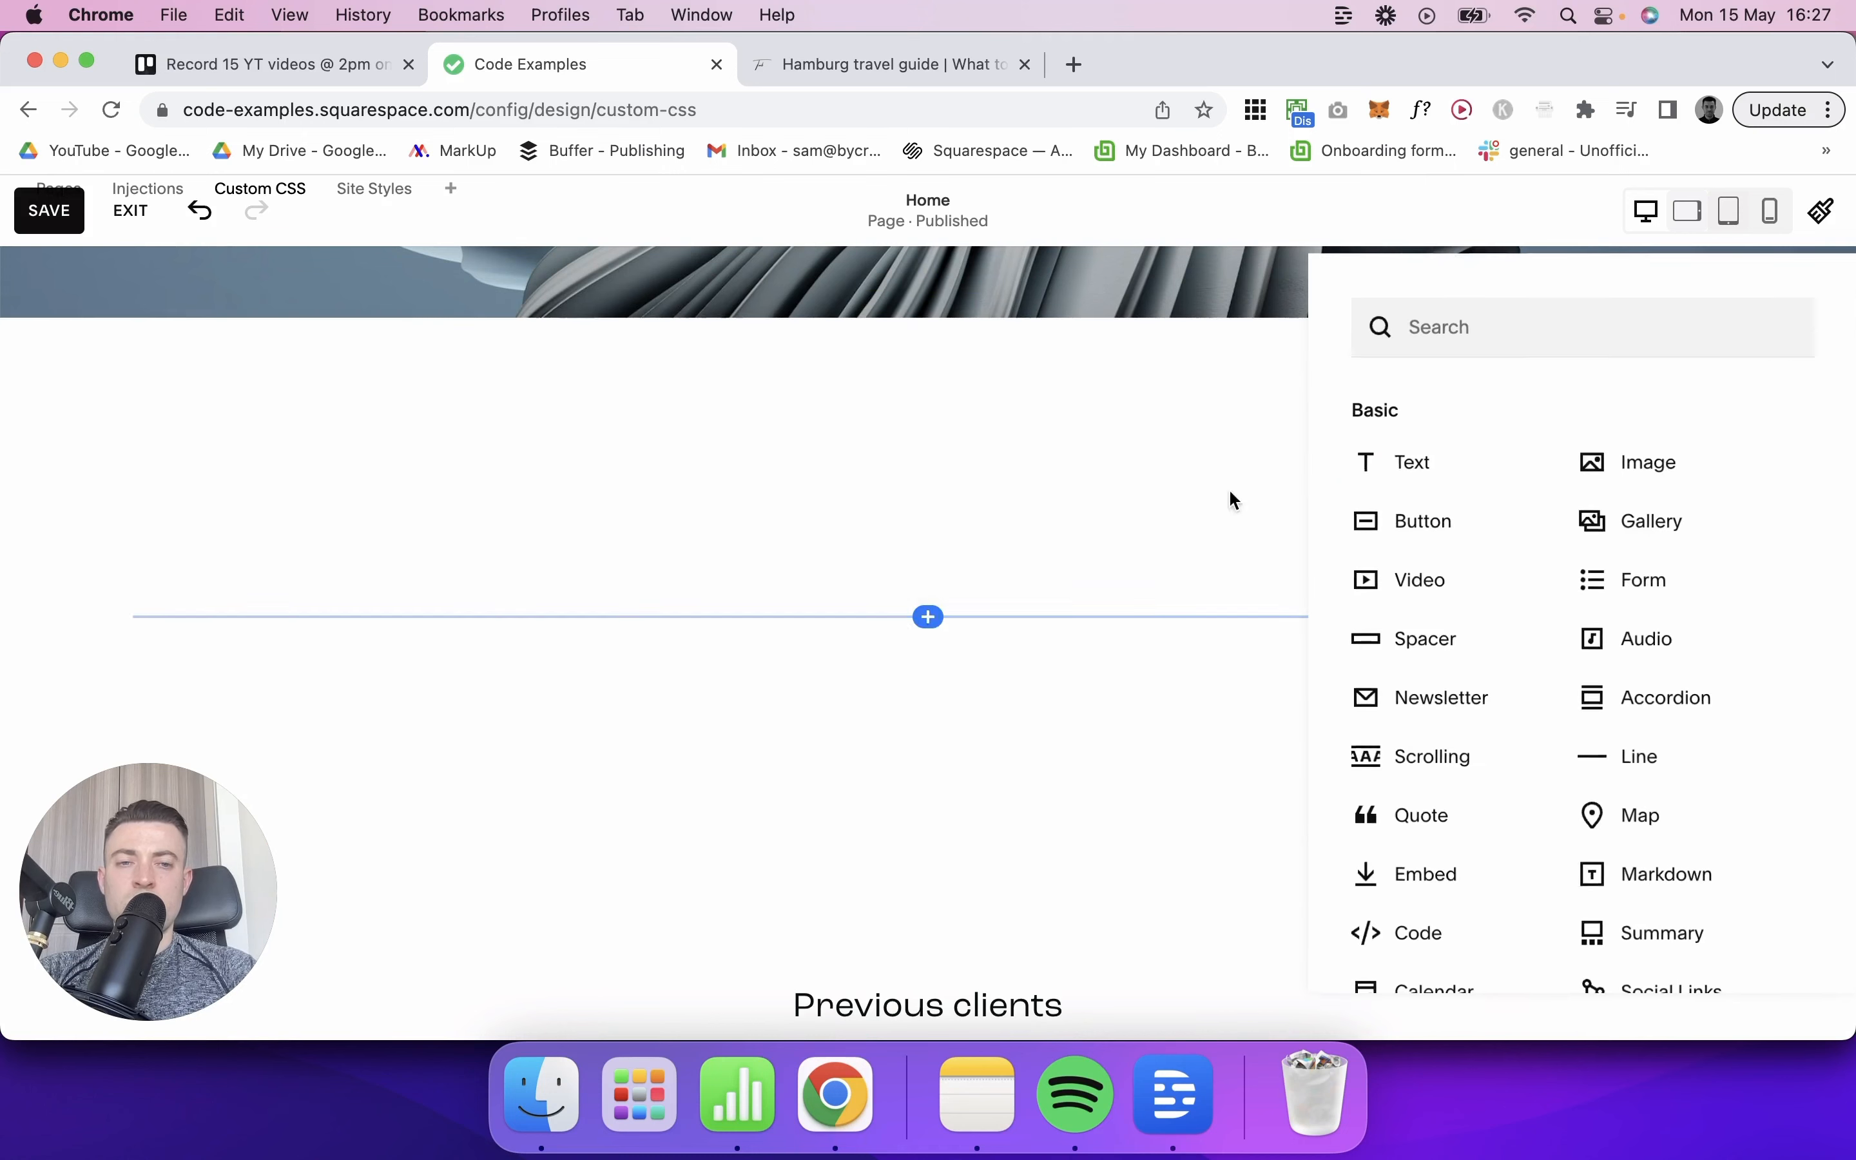
type("summa")
left_click(1446, 426)
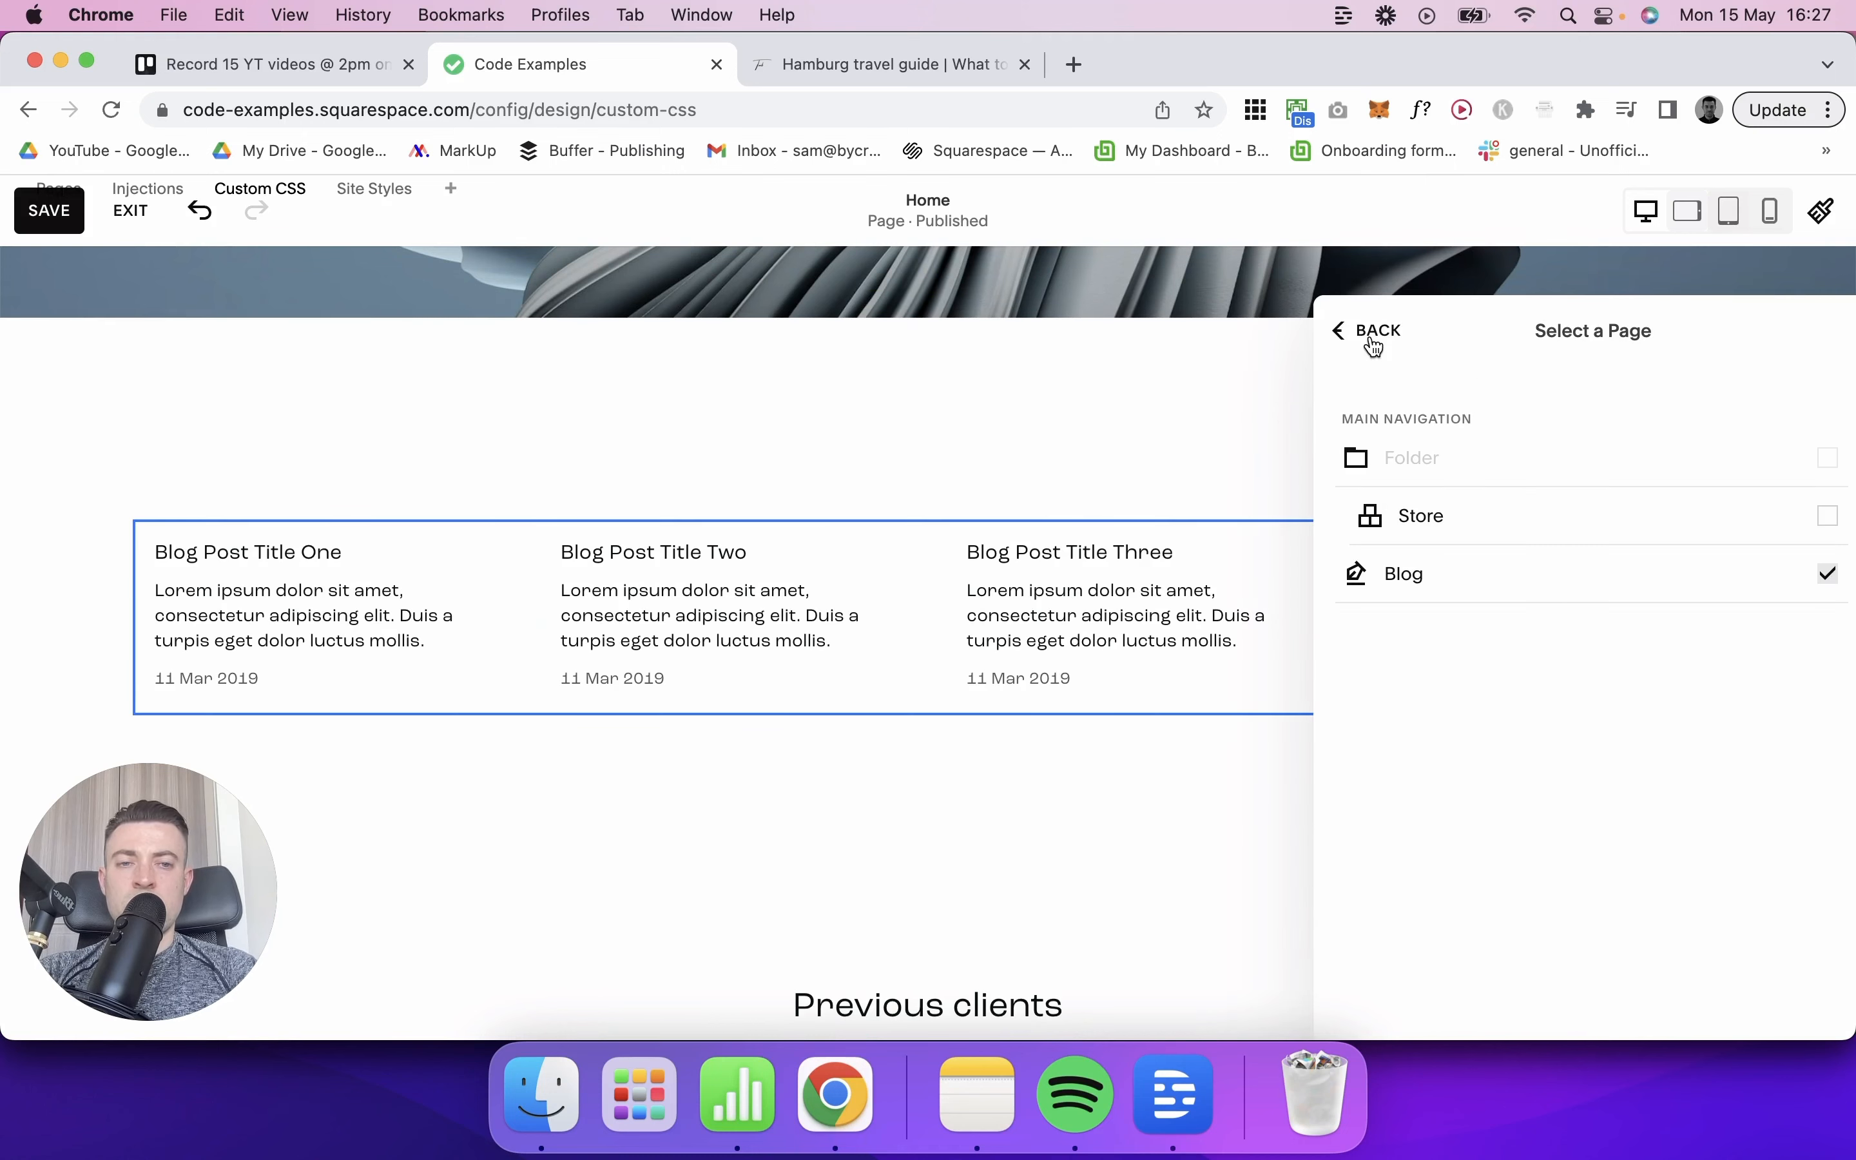
left_click(1376, 346)
left_click(1528, 715)
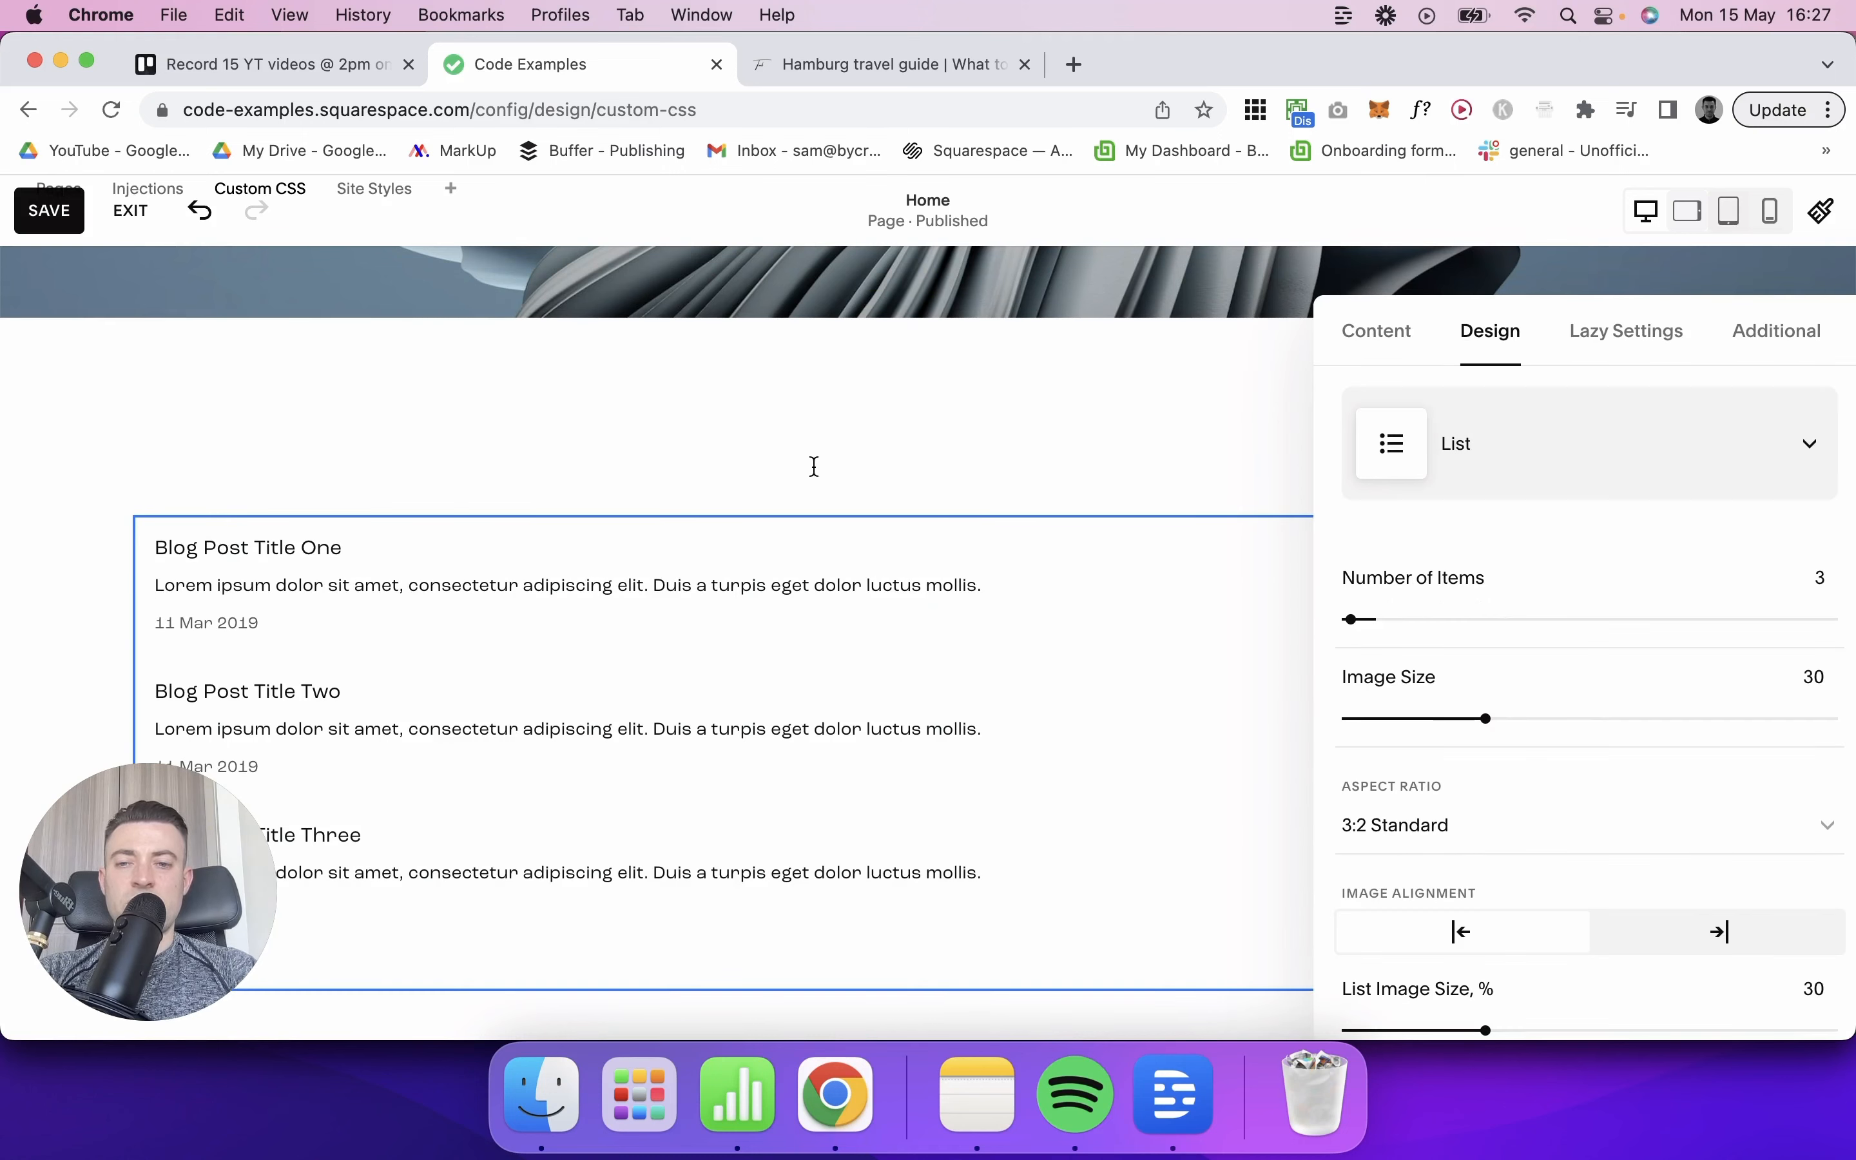
left_click(810, 476)
Step: Insert an Image block above the blog summary and fill it with the free pink sand dunes photo
left_click(931, 514)
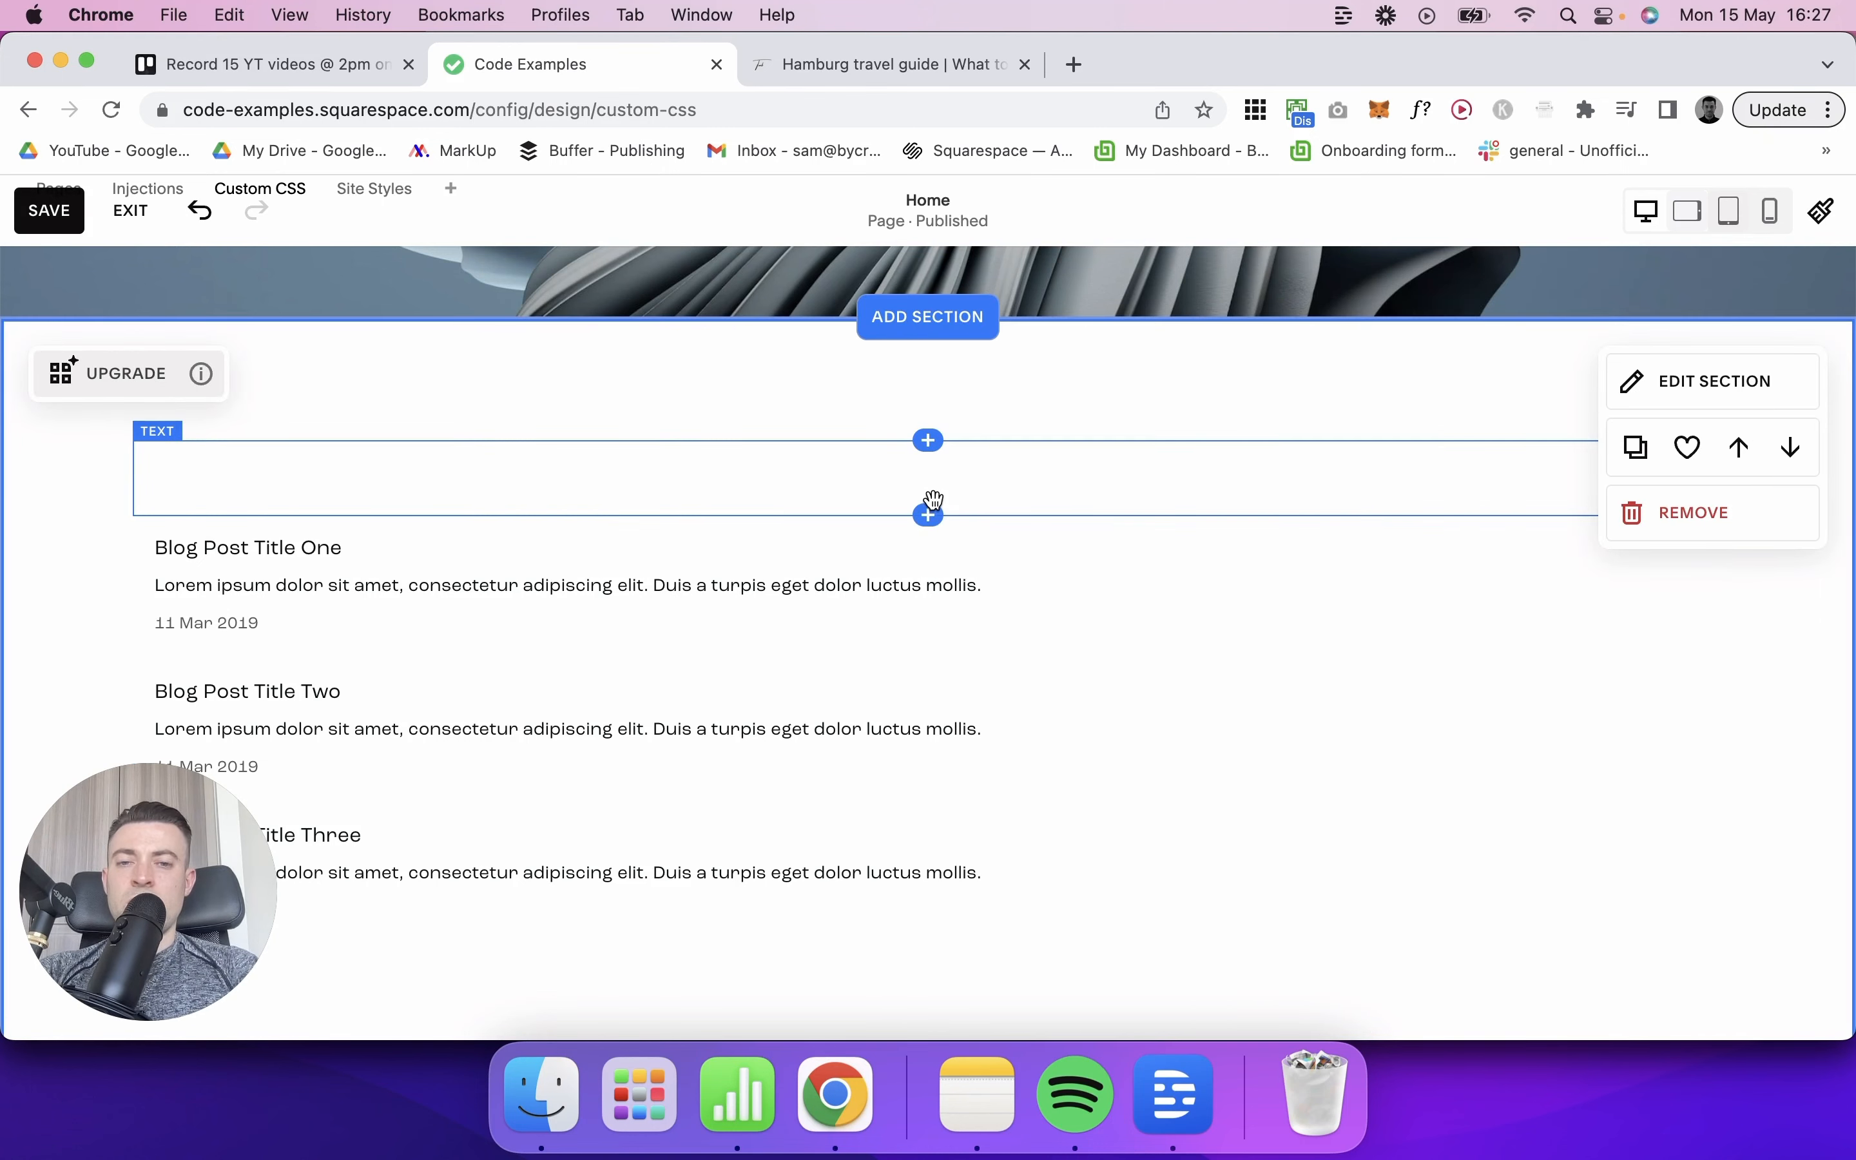
left_click(931, 442)
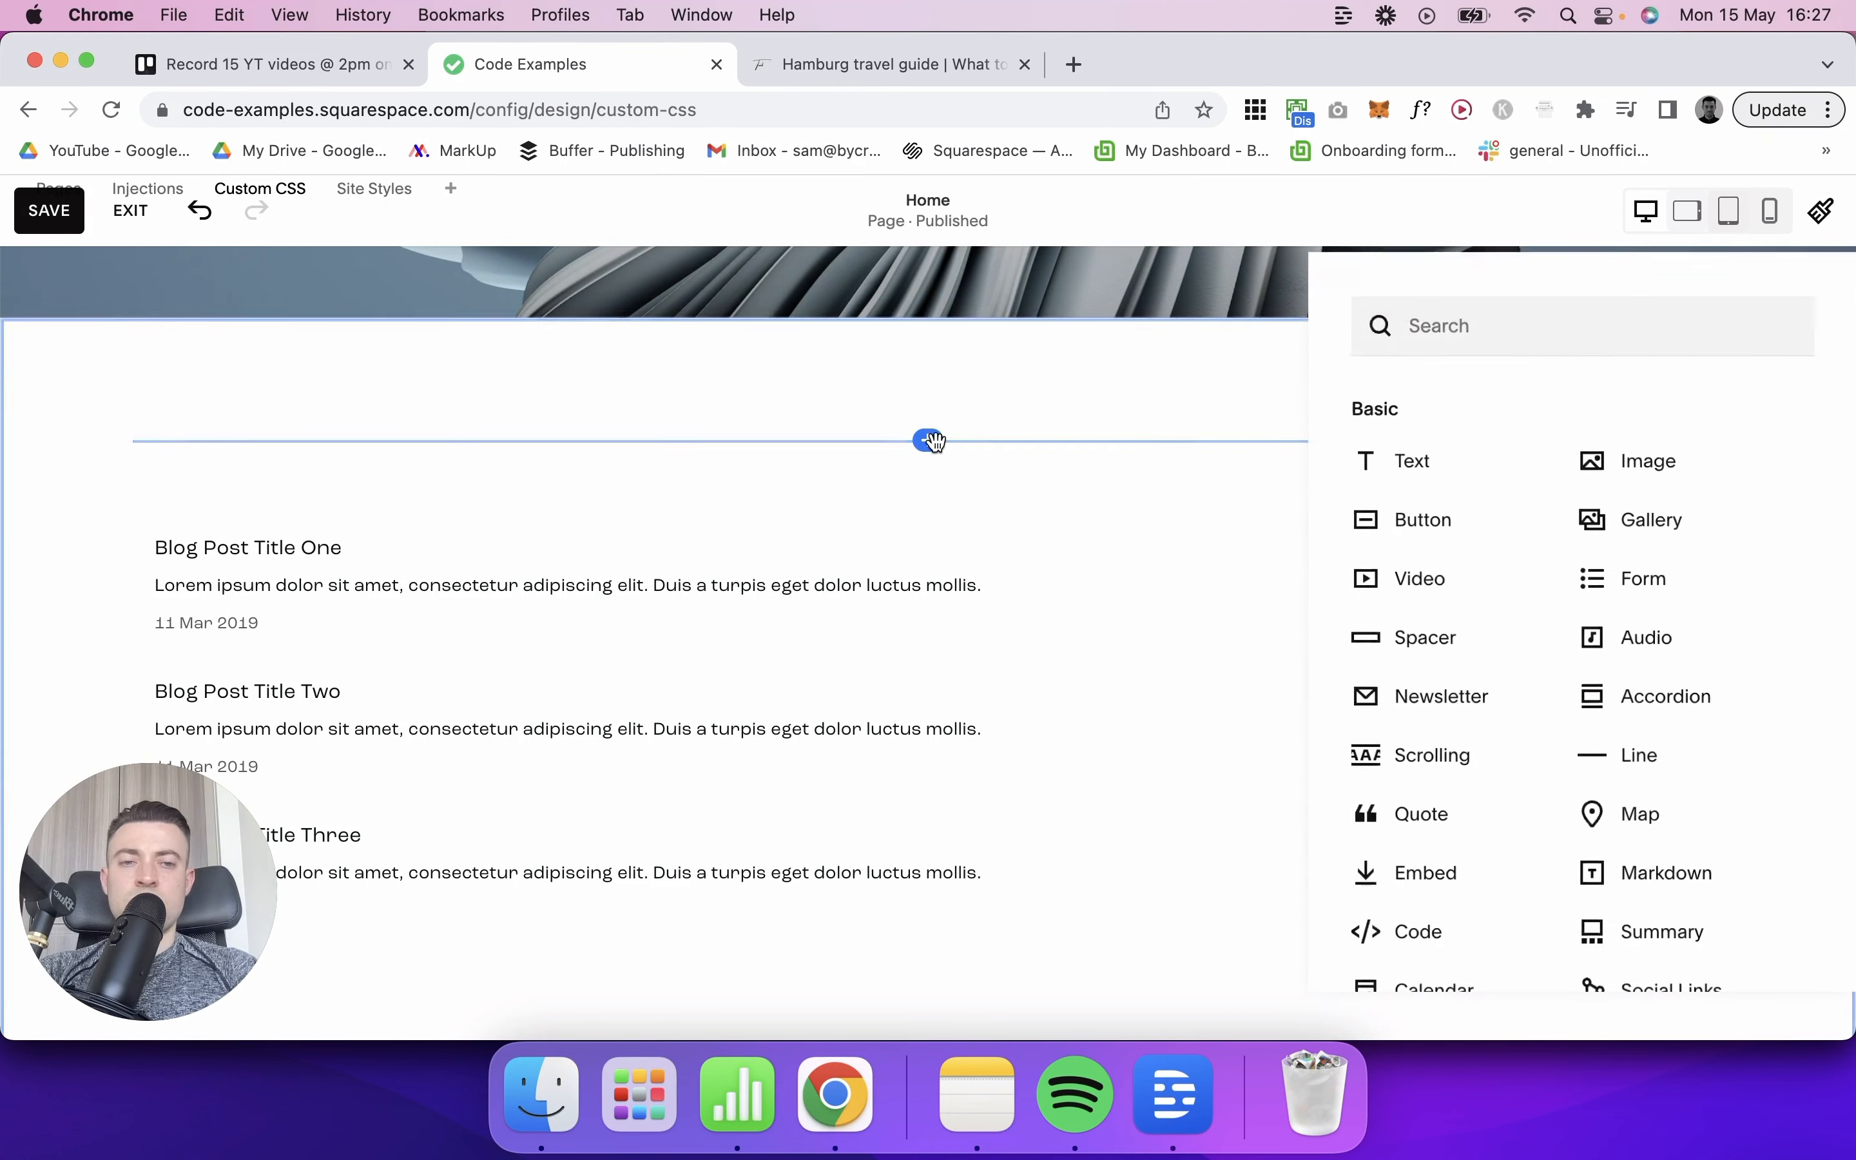
left_click(1610, 464)
left_click(1517, 580)
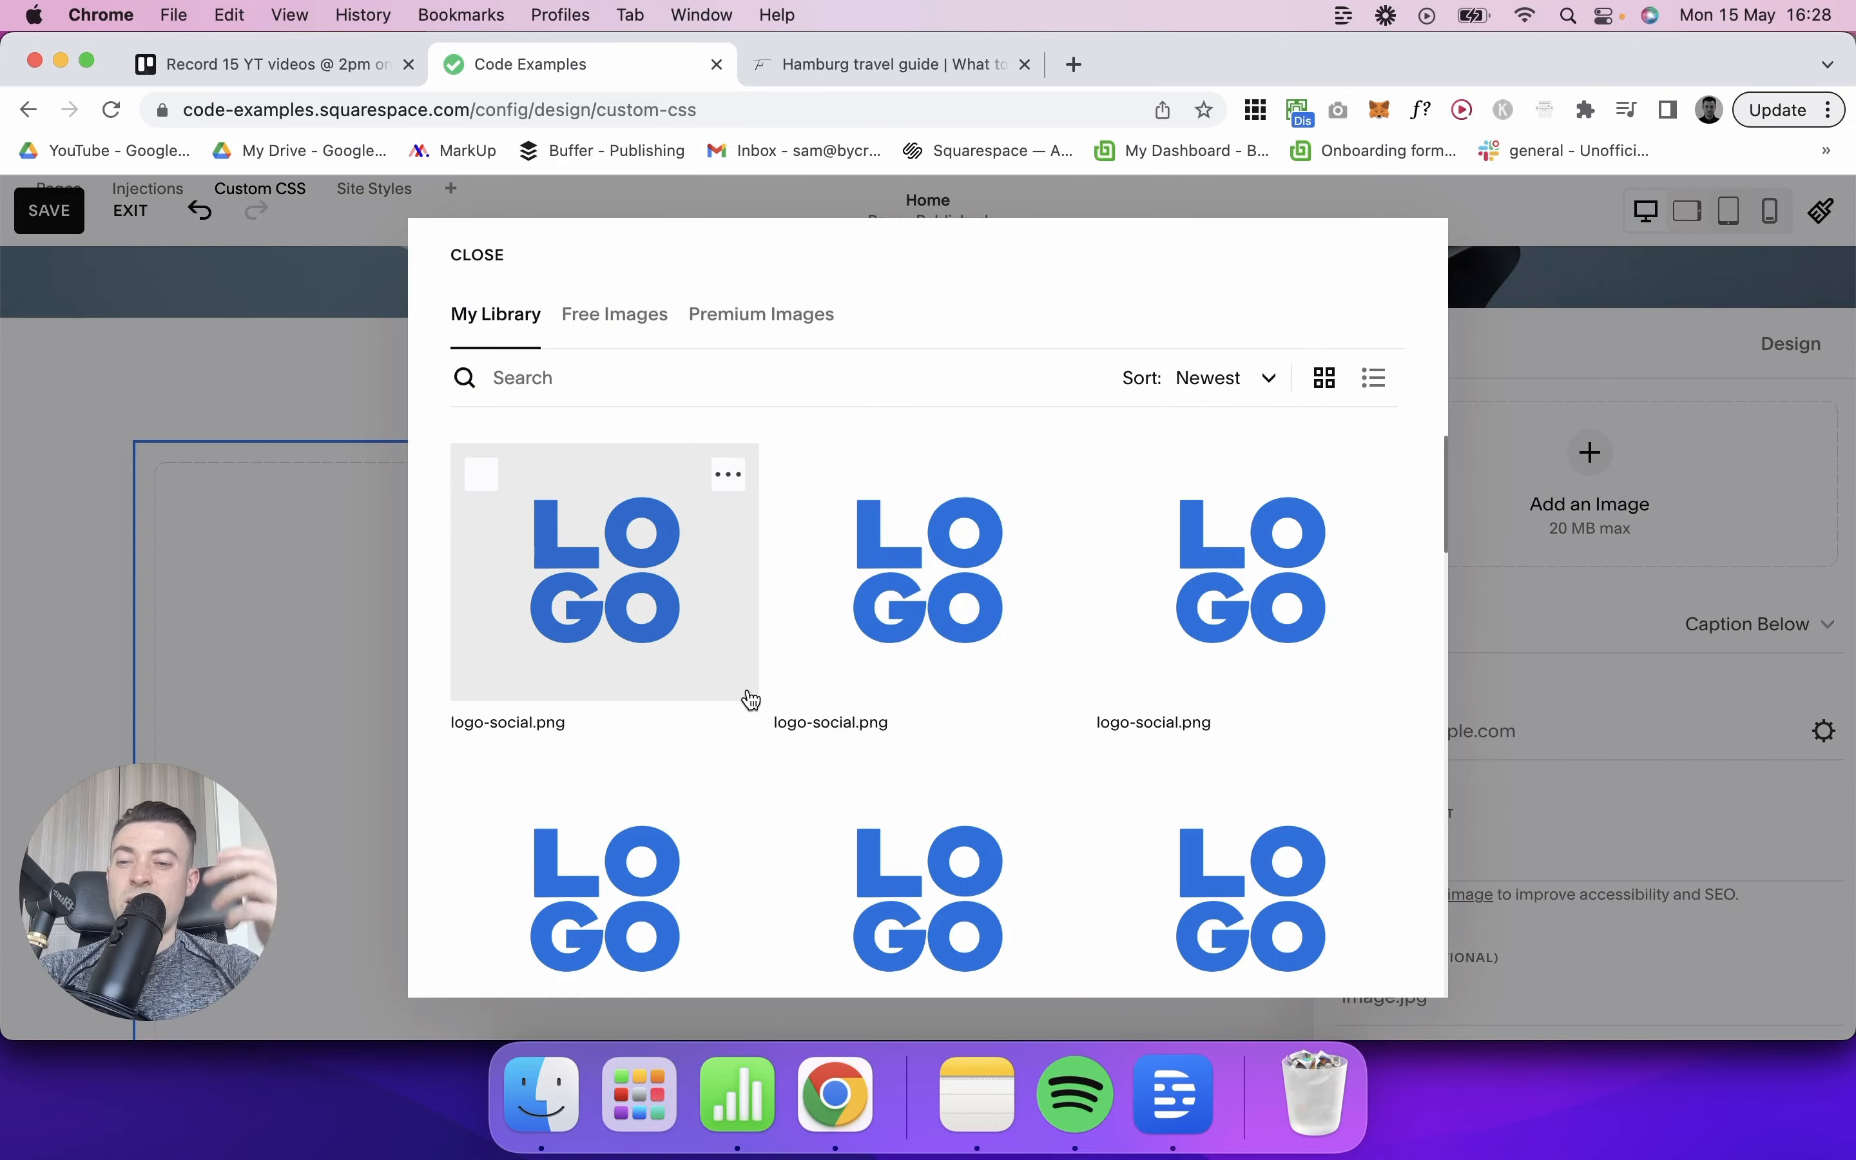
left_click(617, 315)
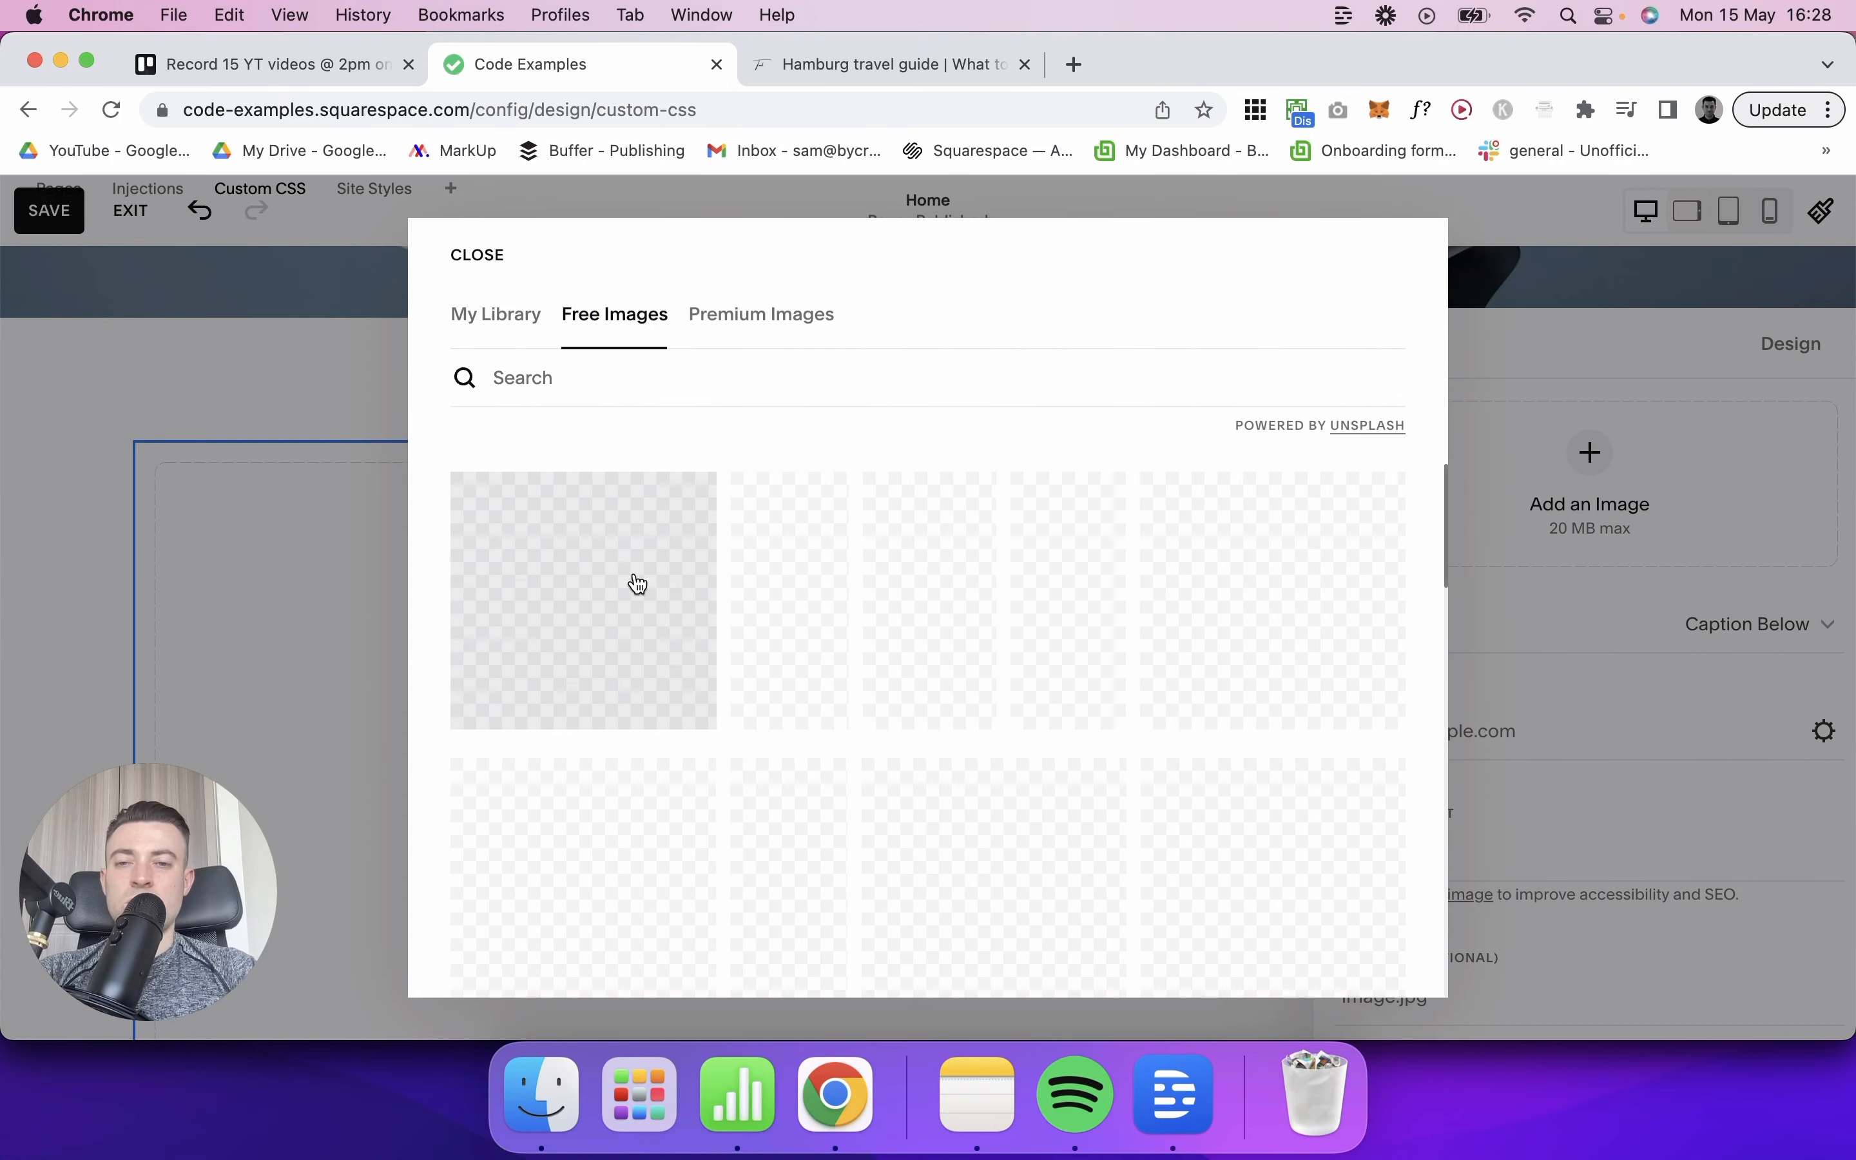
left_click(625, 649)
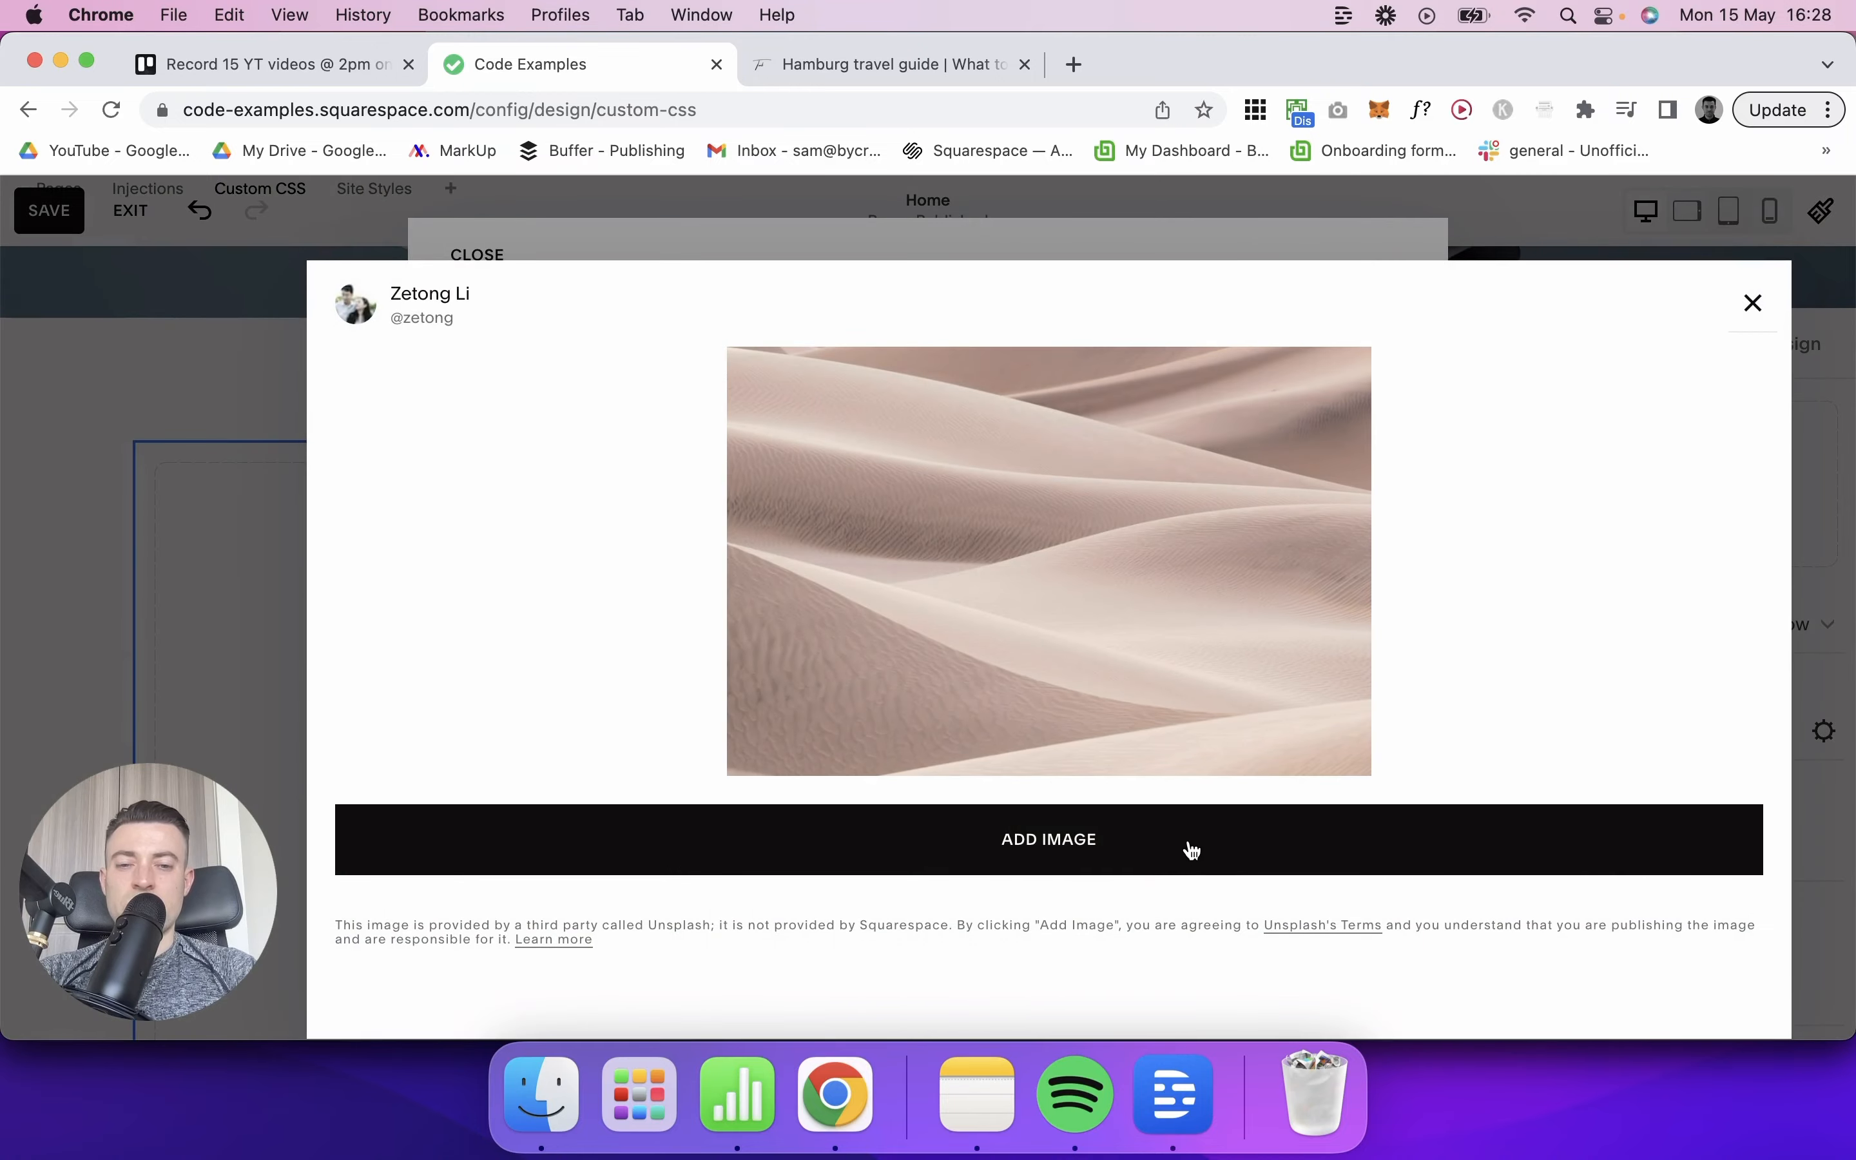
left_click(1193, 852)
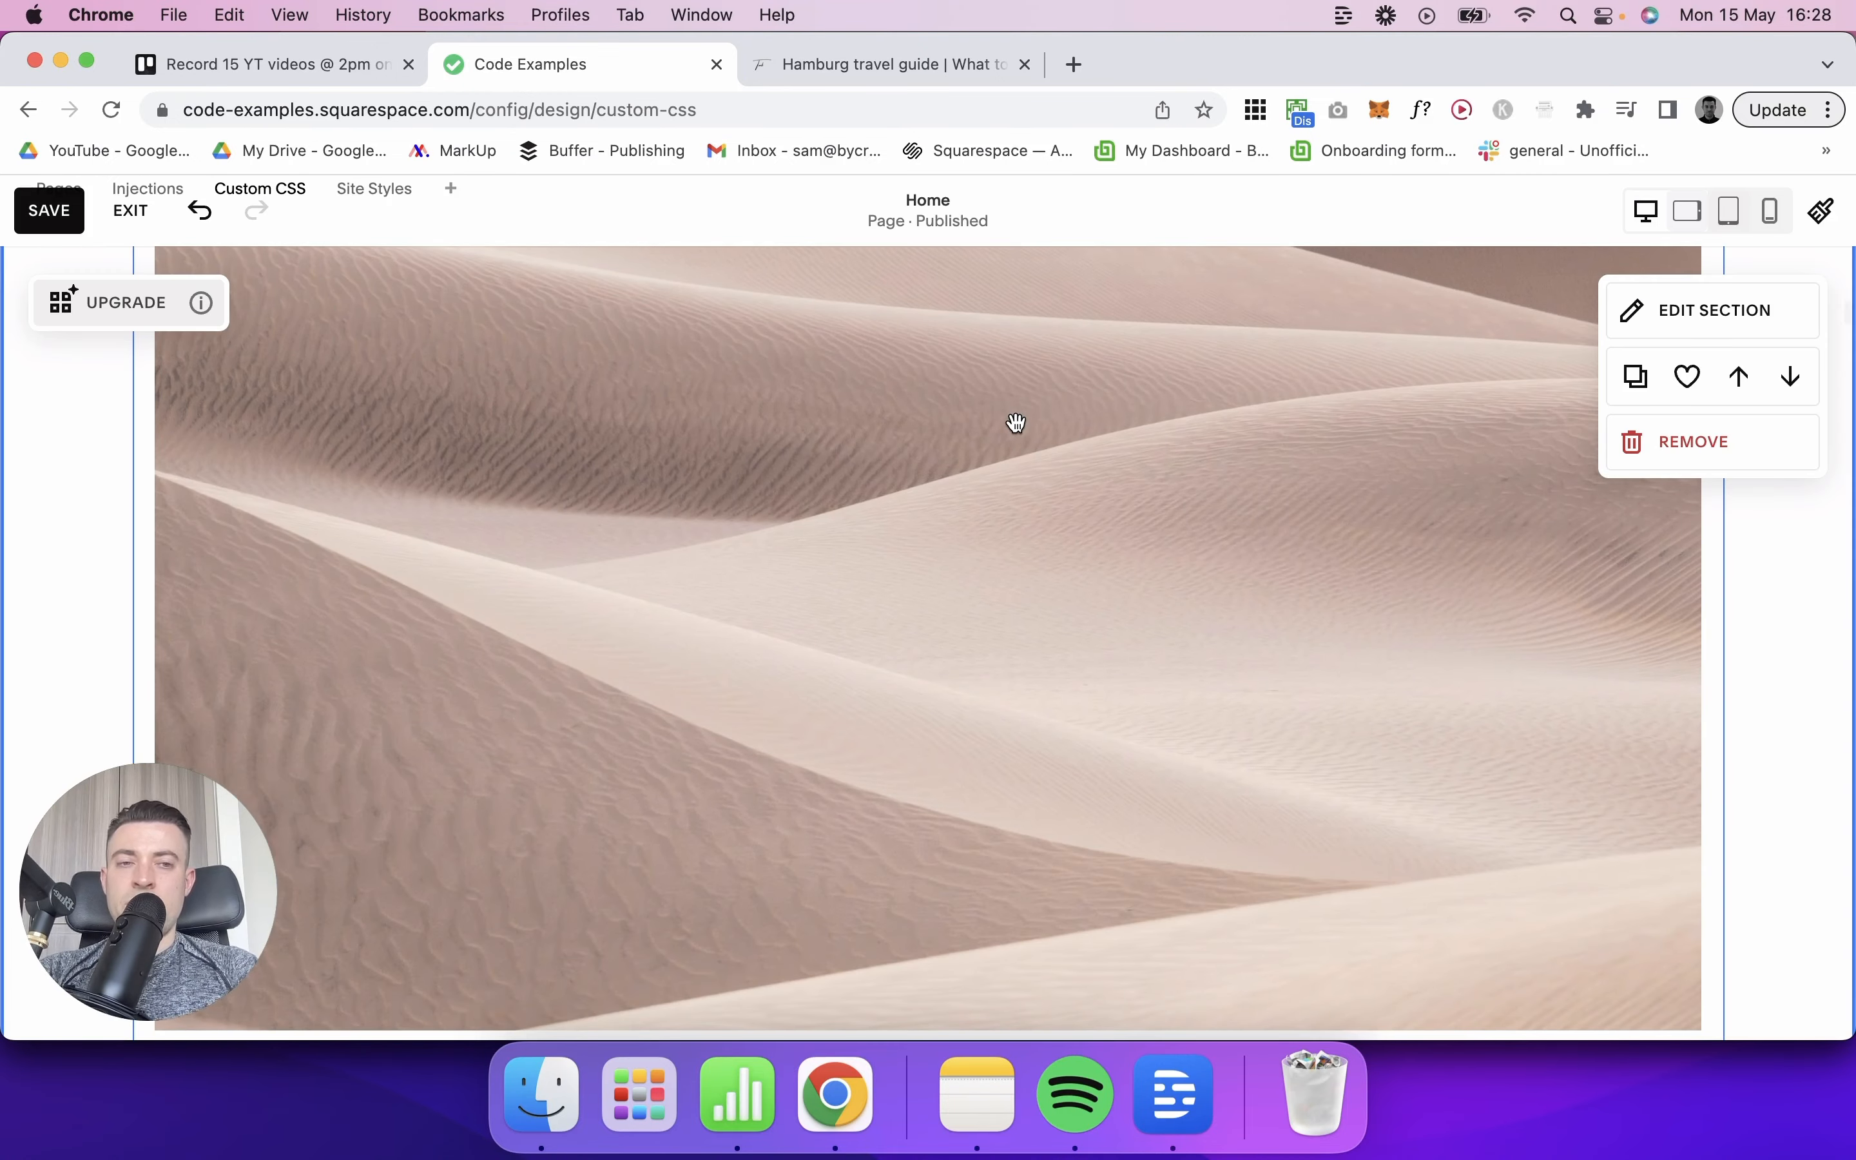
Step: Change the dunes image block's design layout to Poster
scroll(1016, 423, "up", 2)
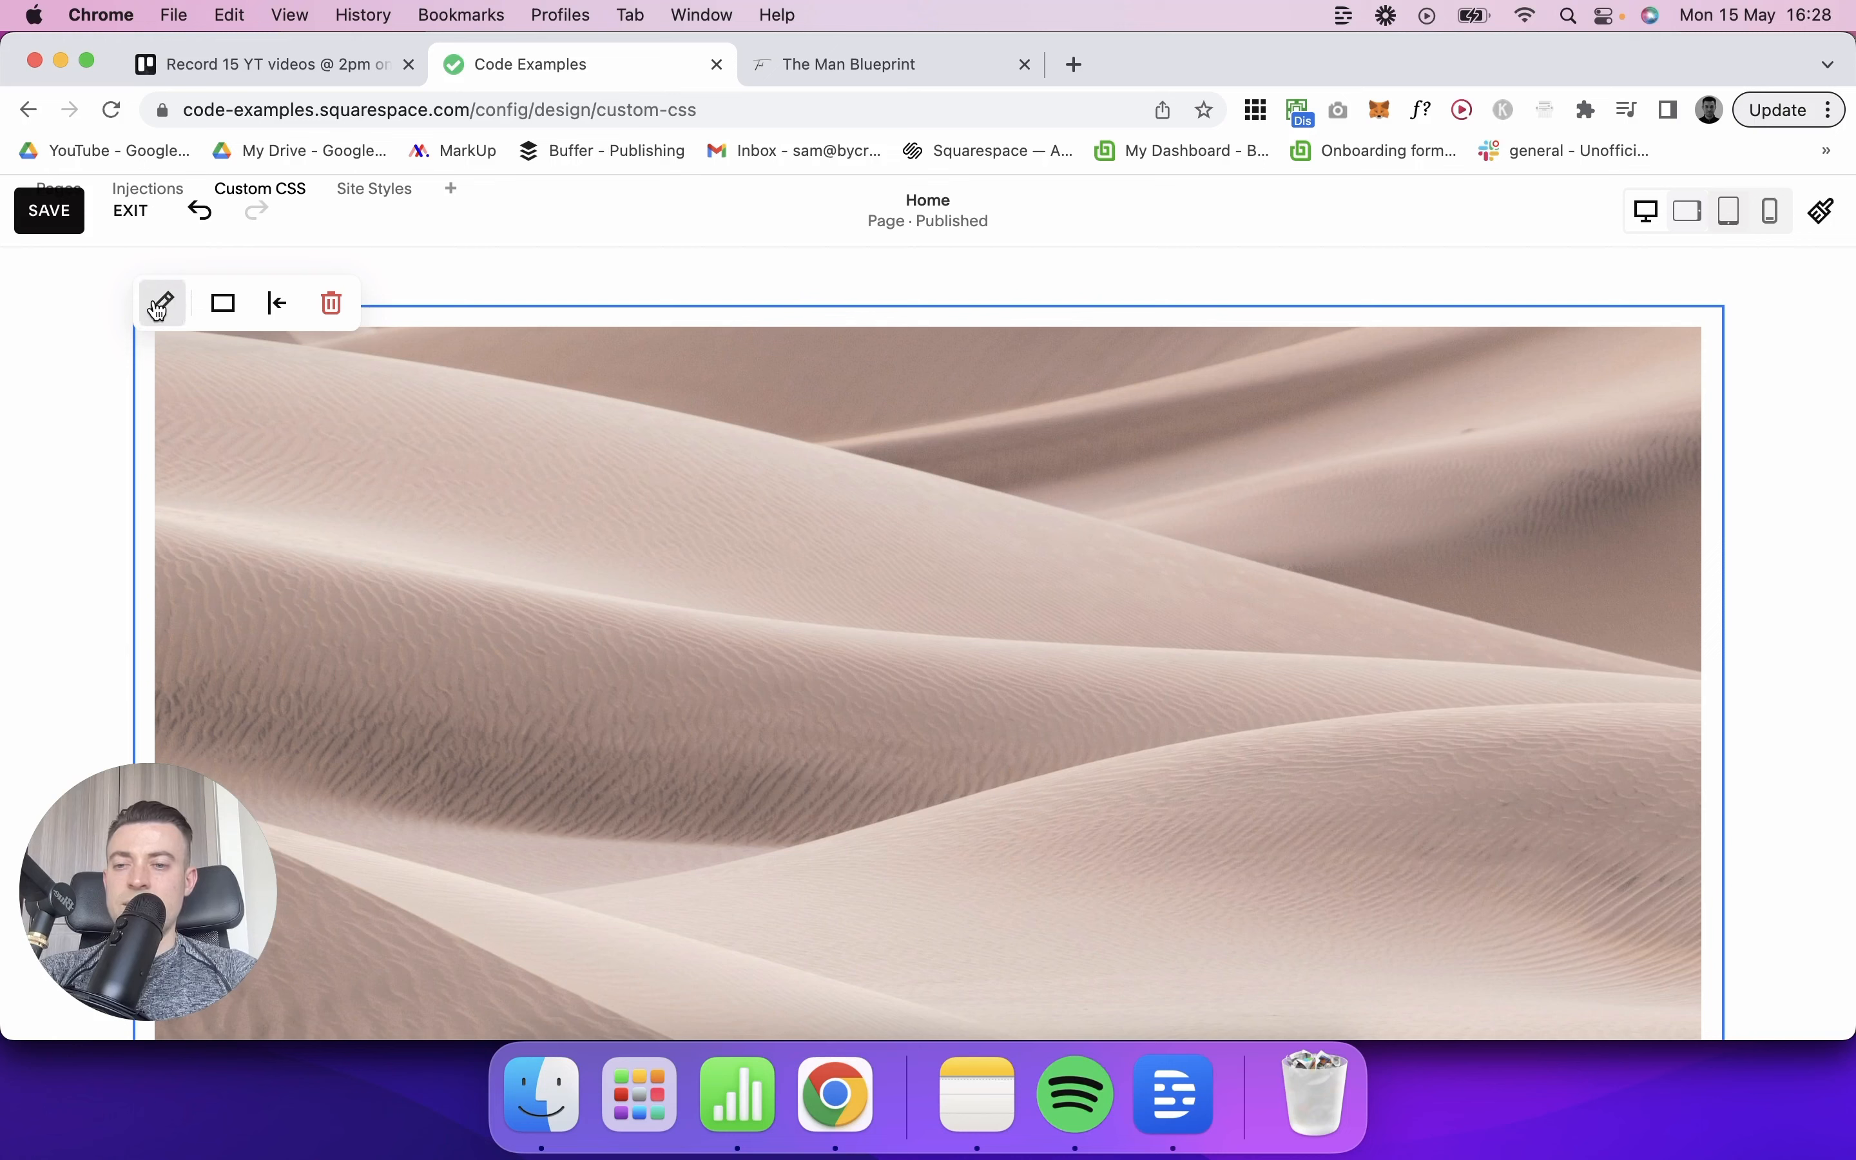
left_click(157, 301)
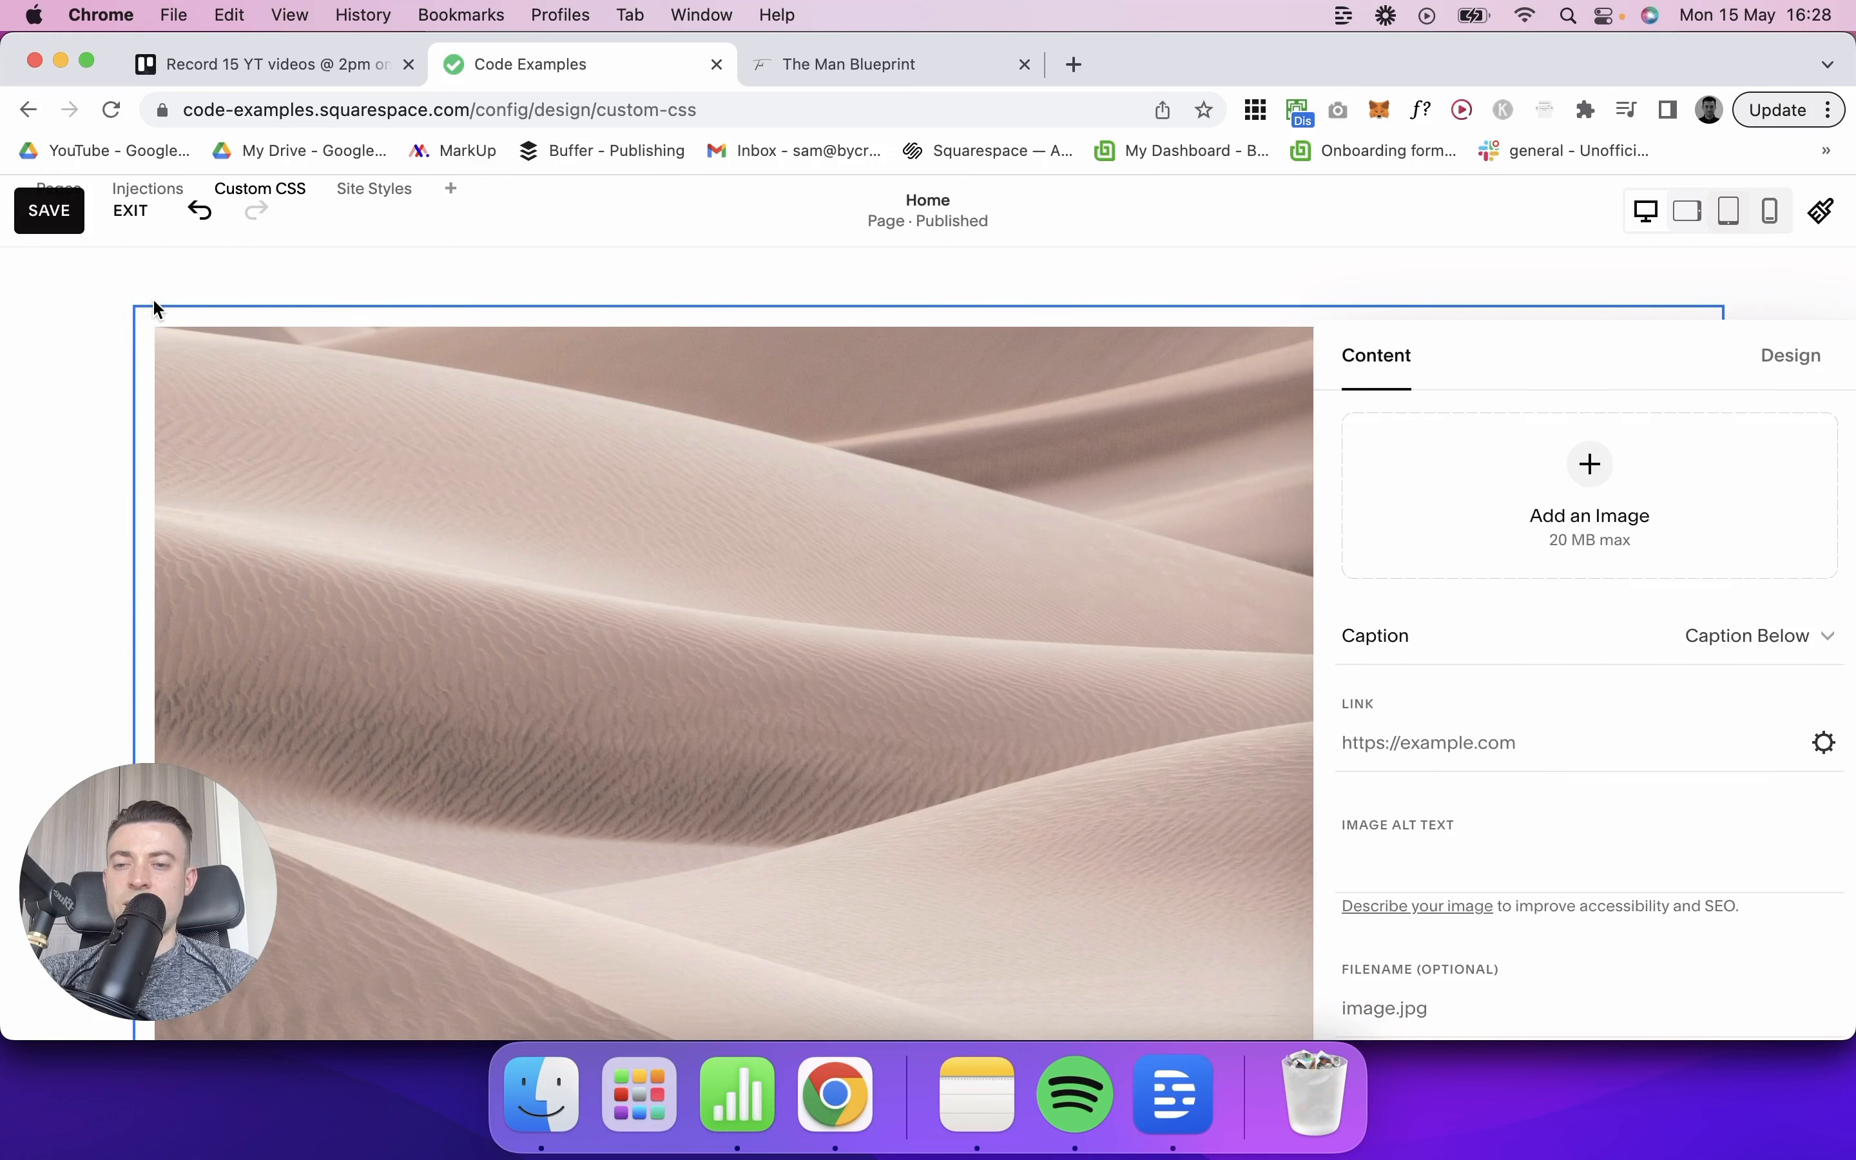
left_click(1802, 358)
left_click(1589, 476)
left_click(1496, 580)
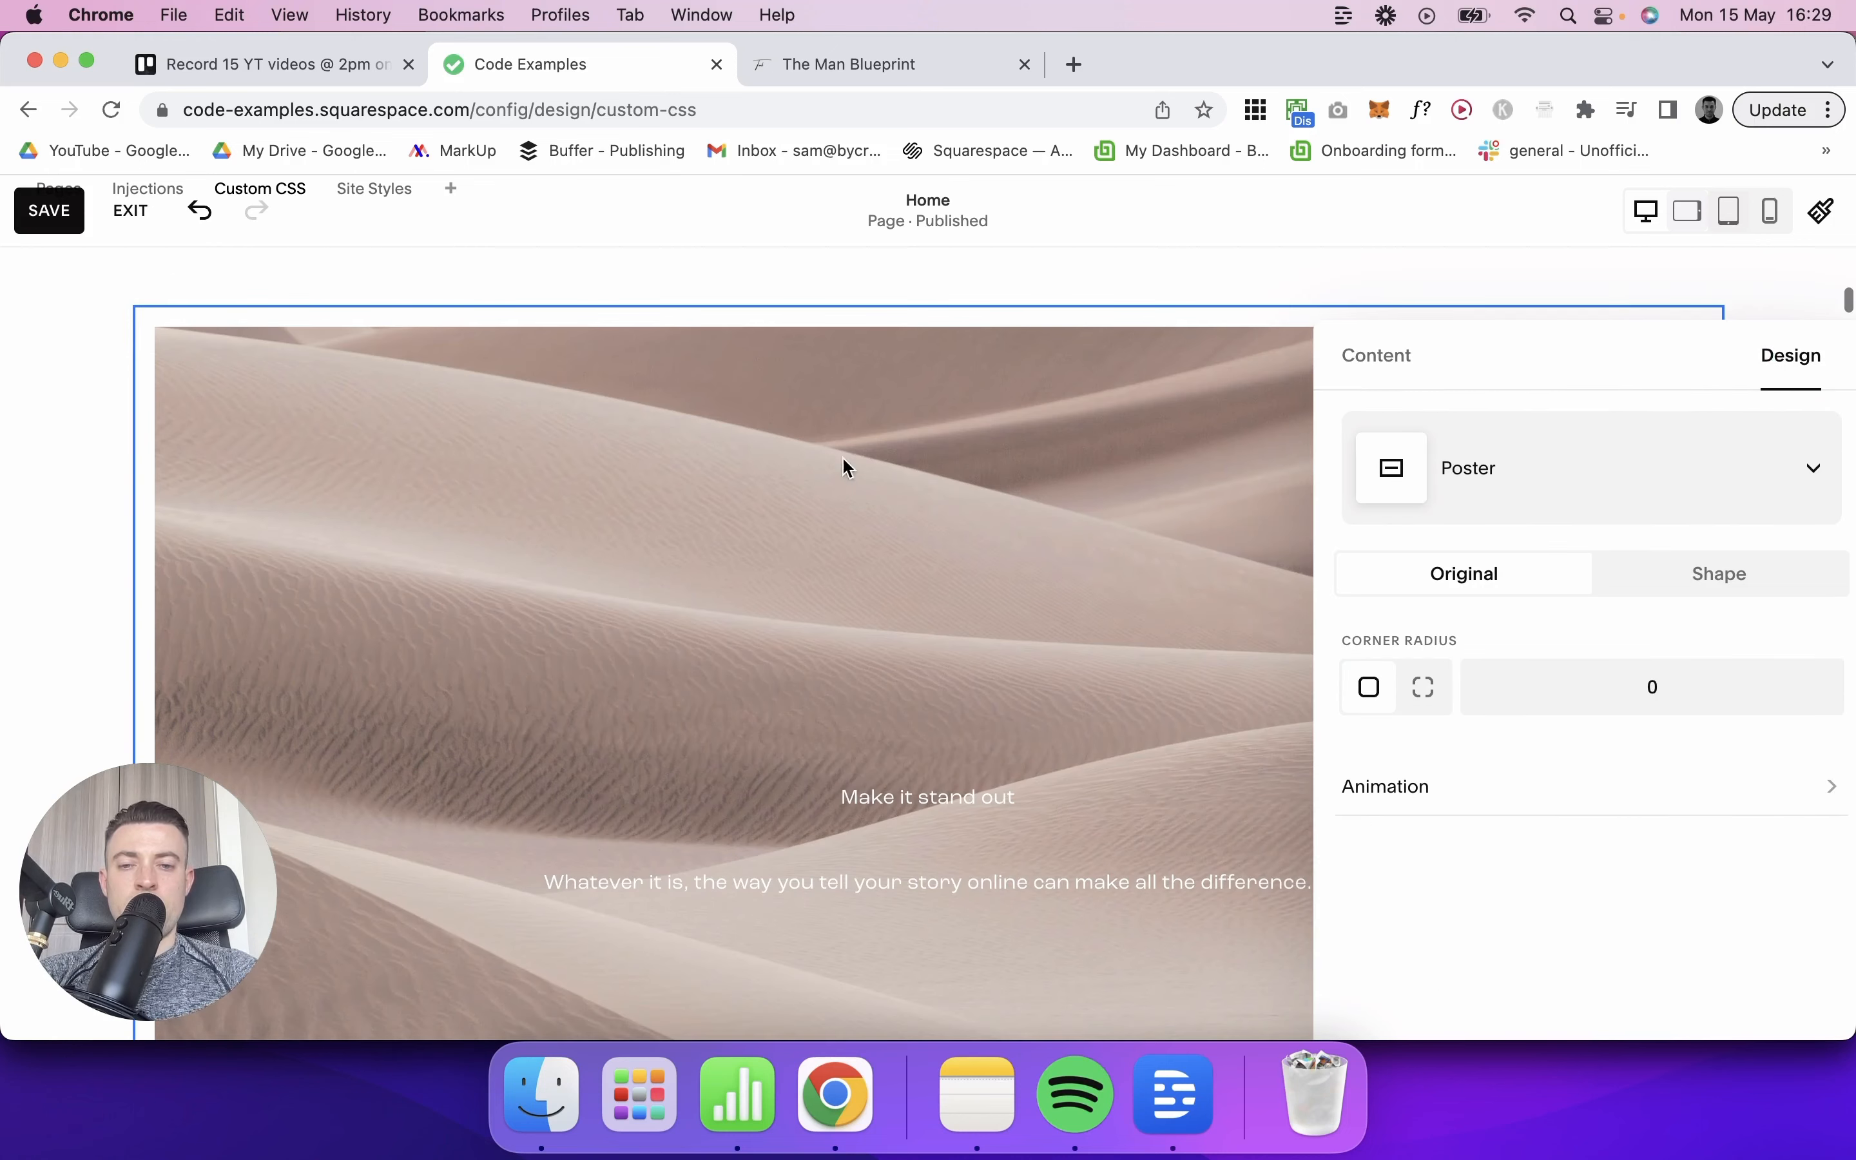
left_click(111, 508)
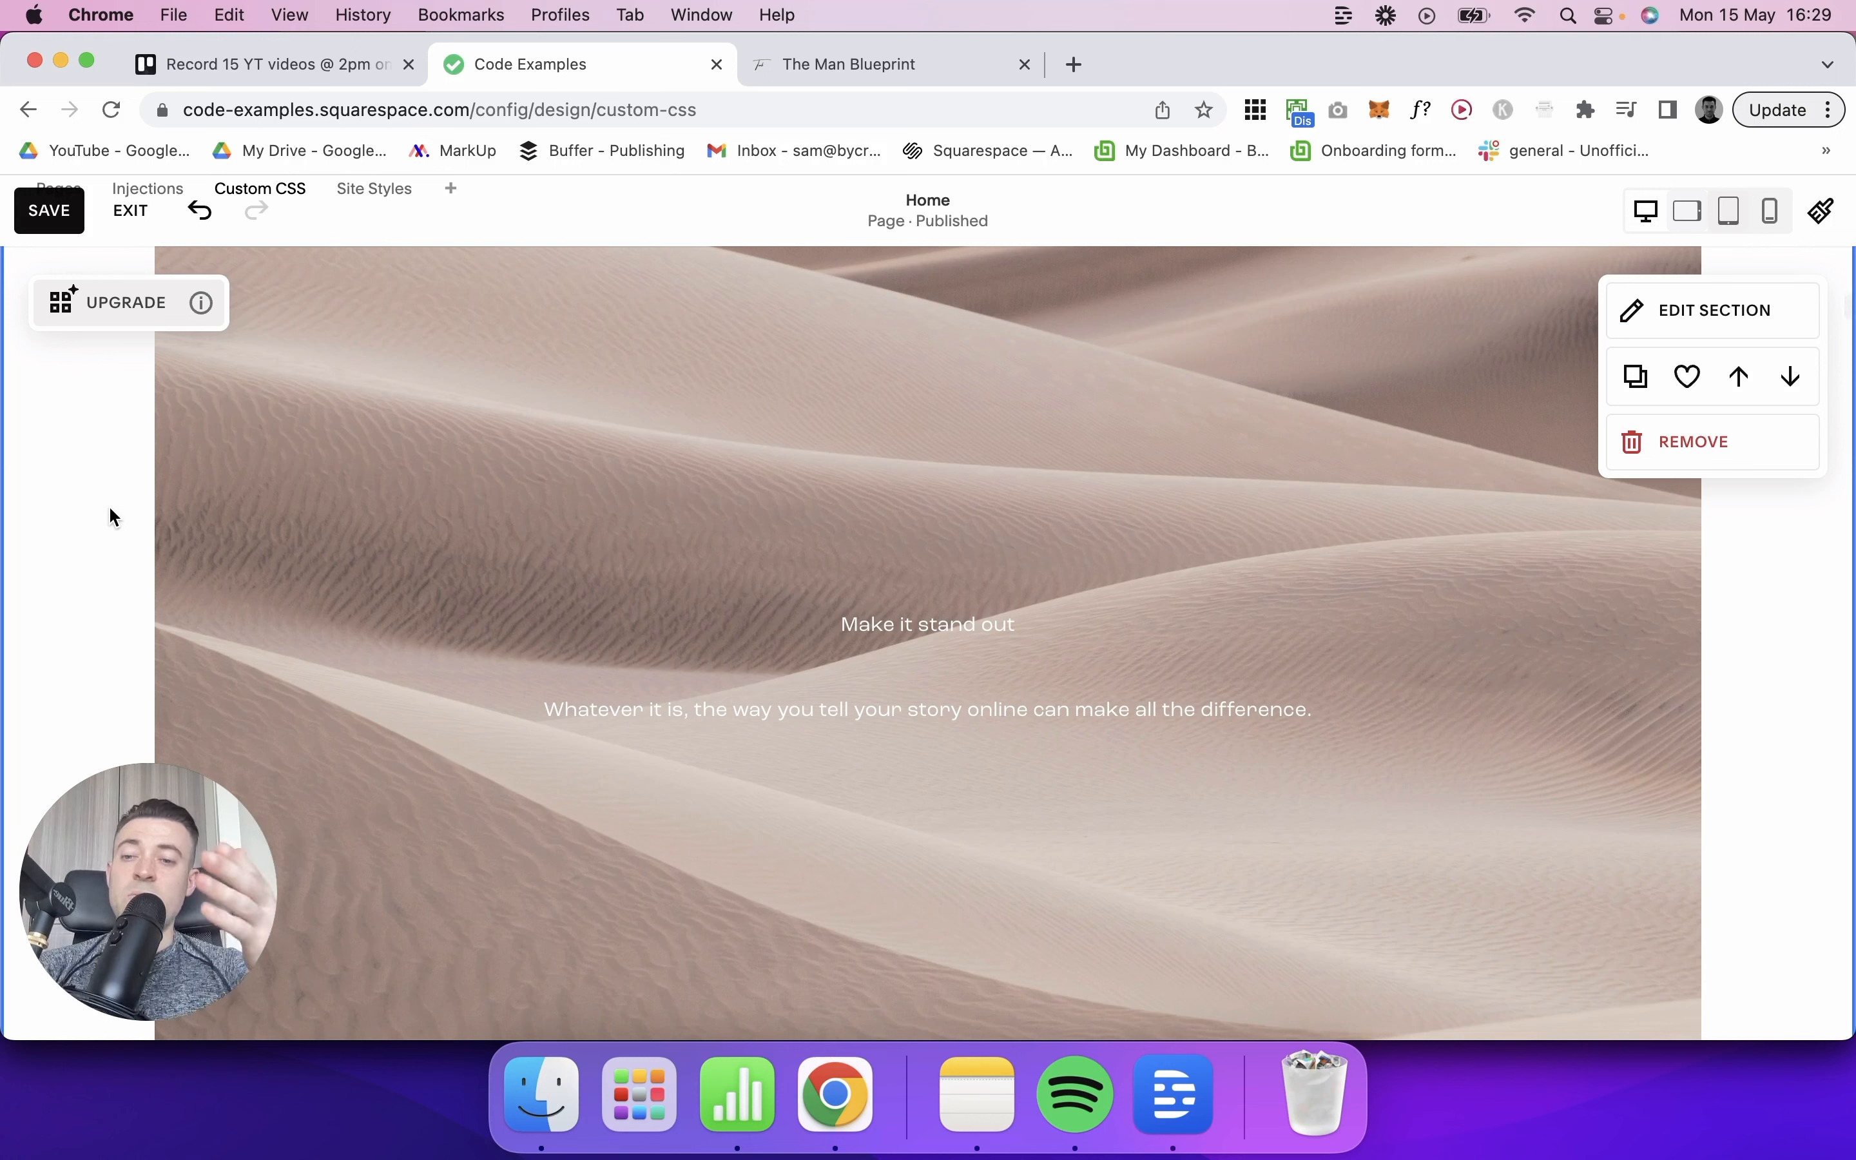
Step: Set the poster's overlay text to "Featured" and "Your blog title here", giving the title line a large heading style
triple_click(955, 631)
type("Featured")
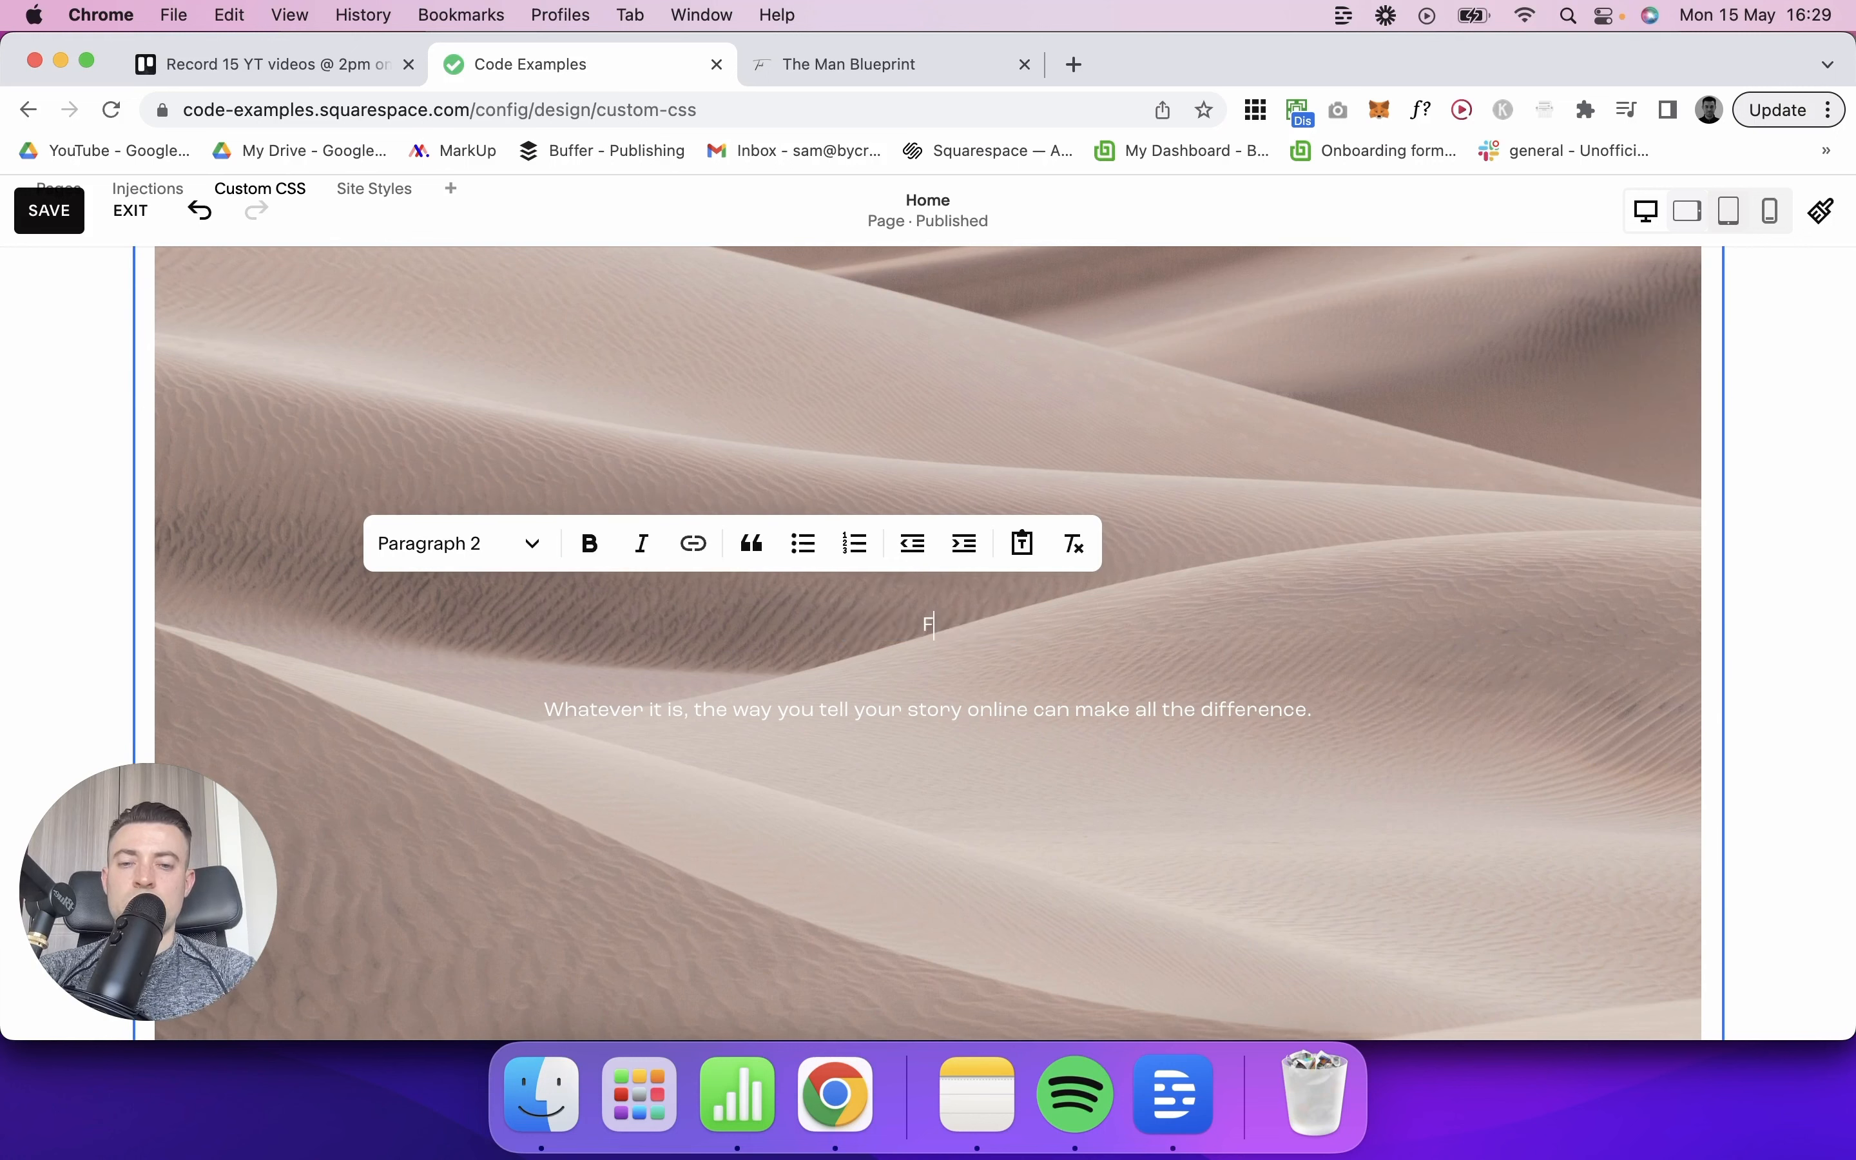
triple_click(1040, 720)
type("Your blog title here")
left_click(460, 629)
left_click(497, 750)
left_click(1464, 565)
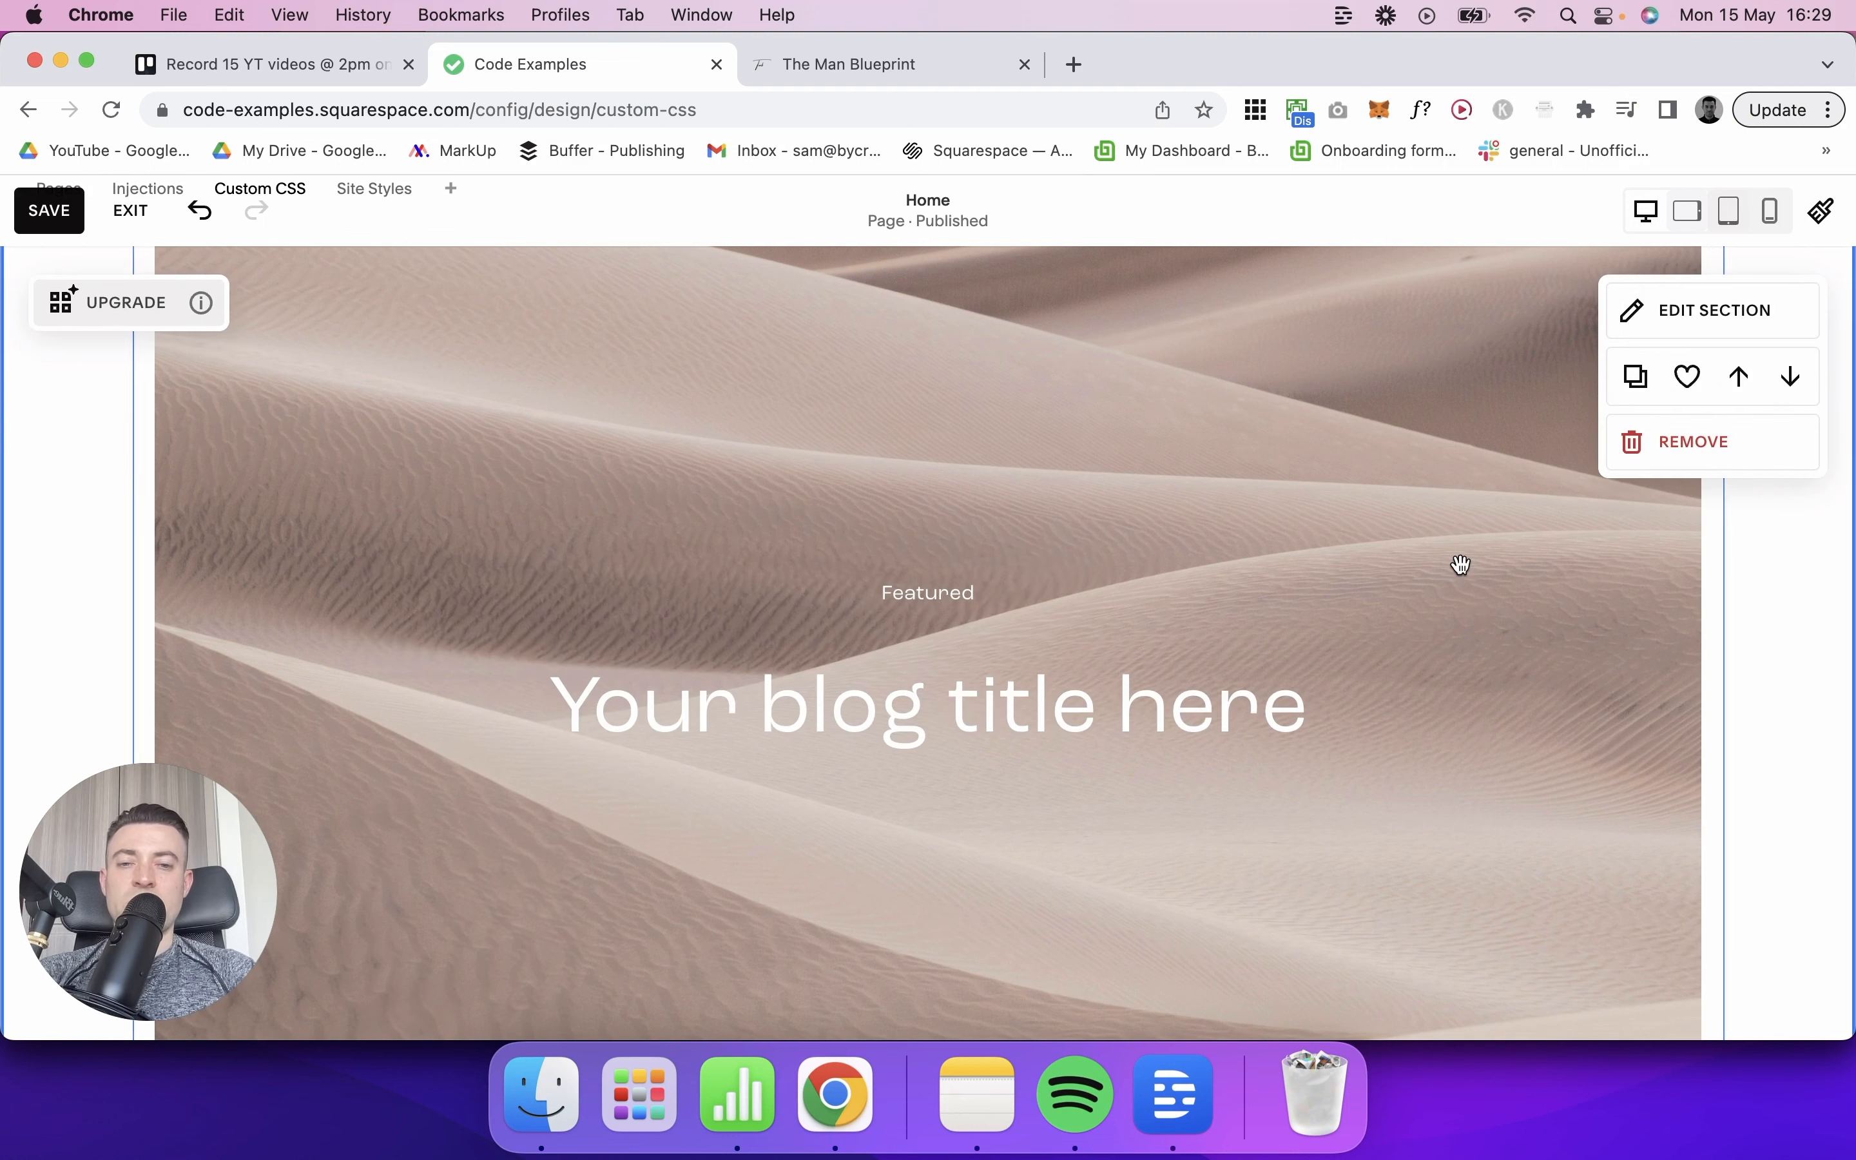
Step: Try the S content width on the section holding the poster image and blog summary
left_click(1690, 313)
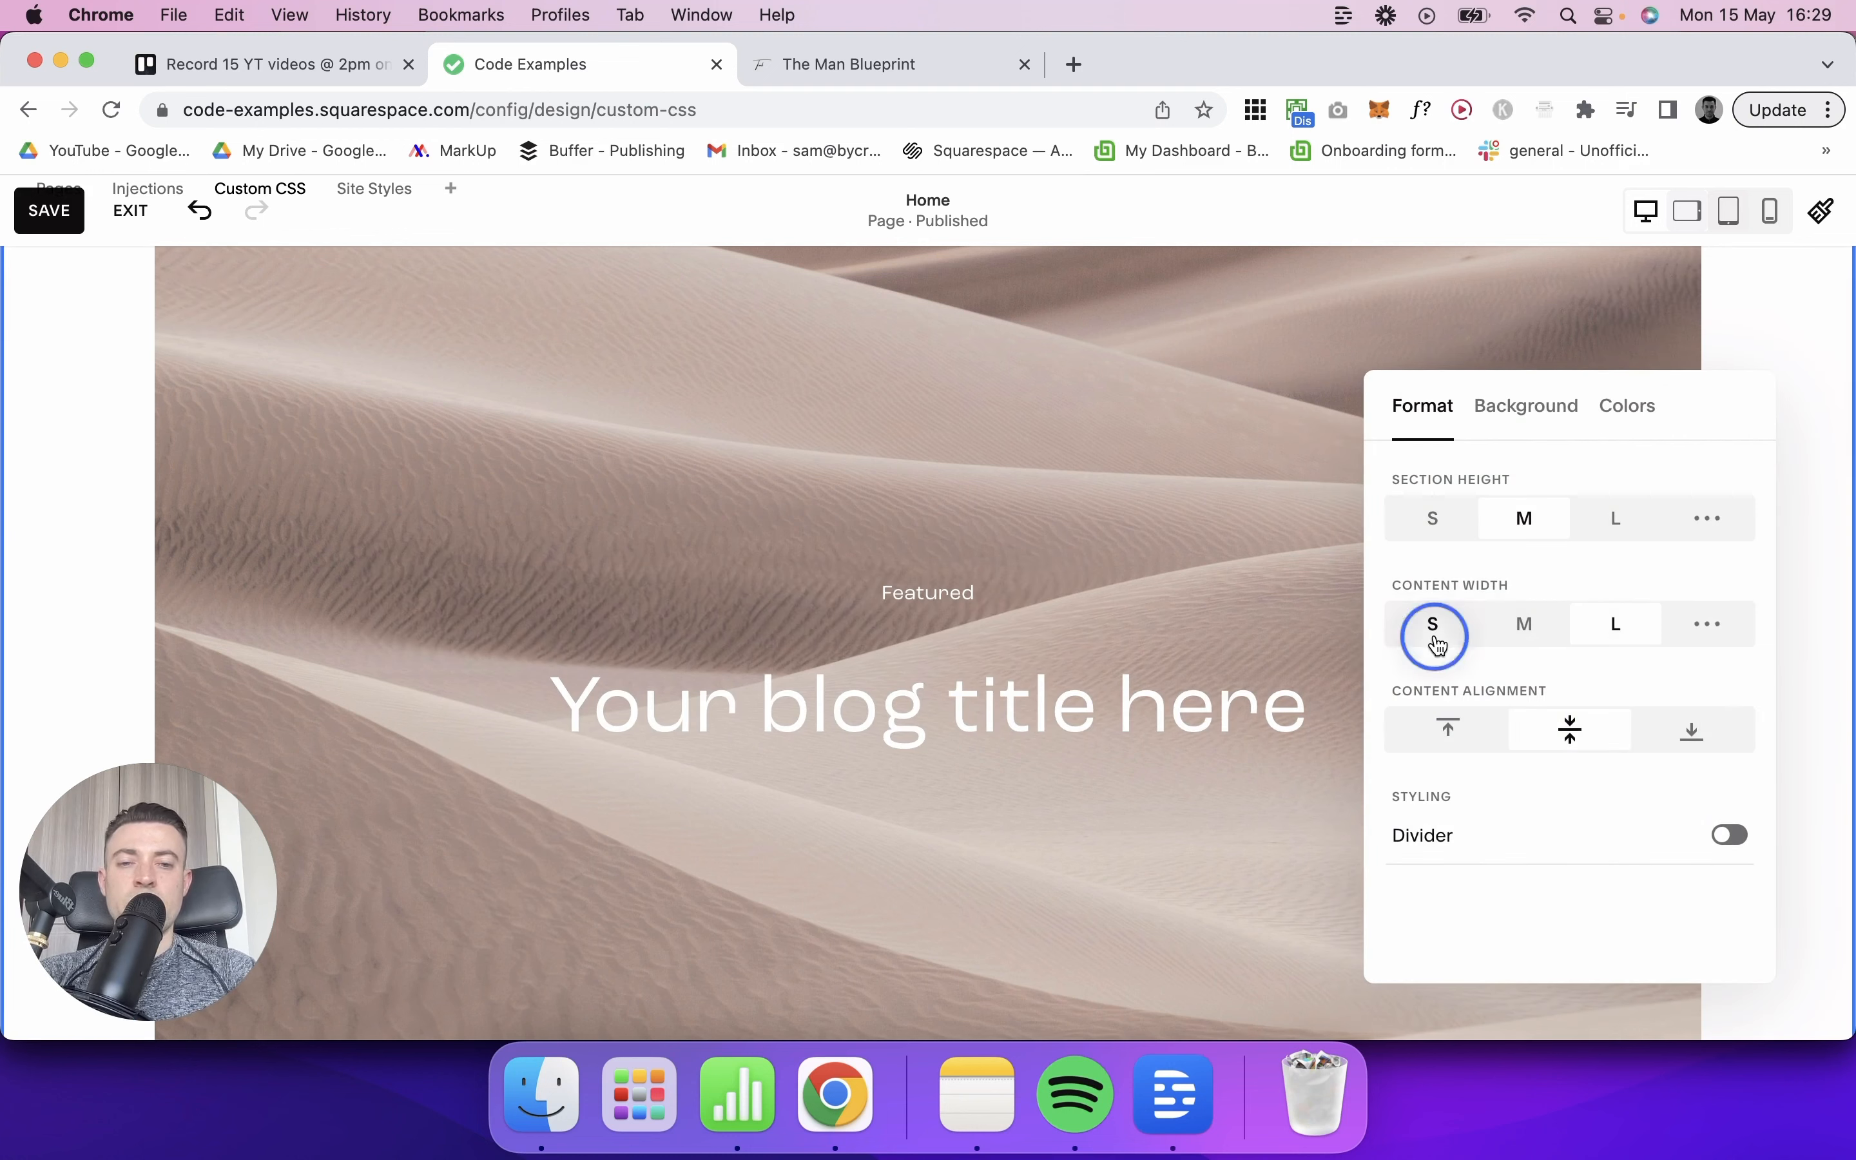
left_click(1434, 625)
left_click(364, 527)
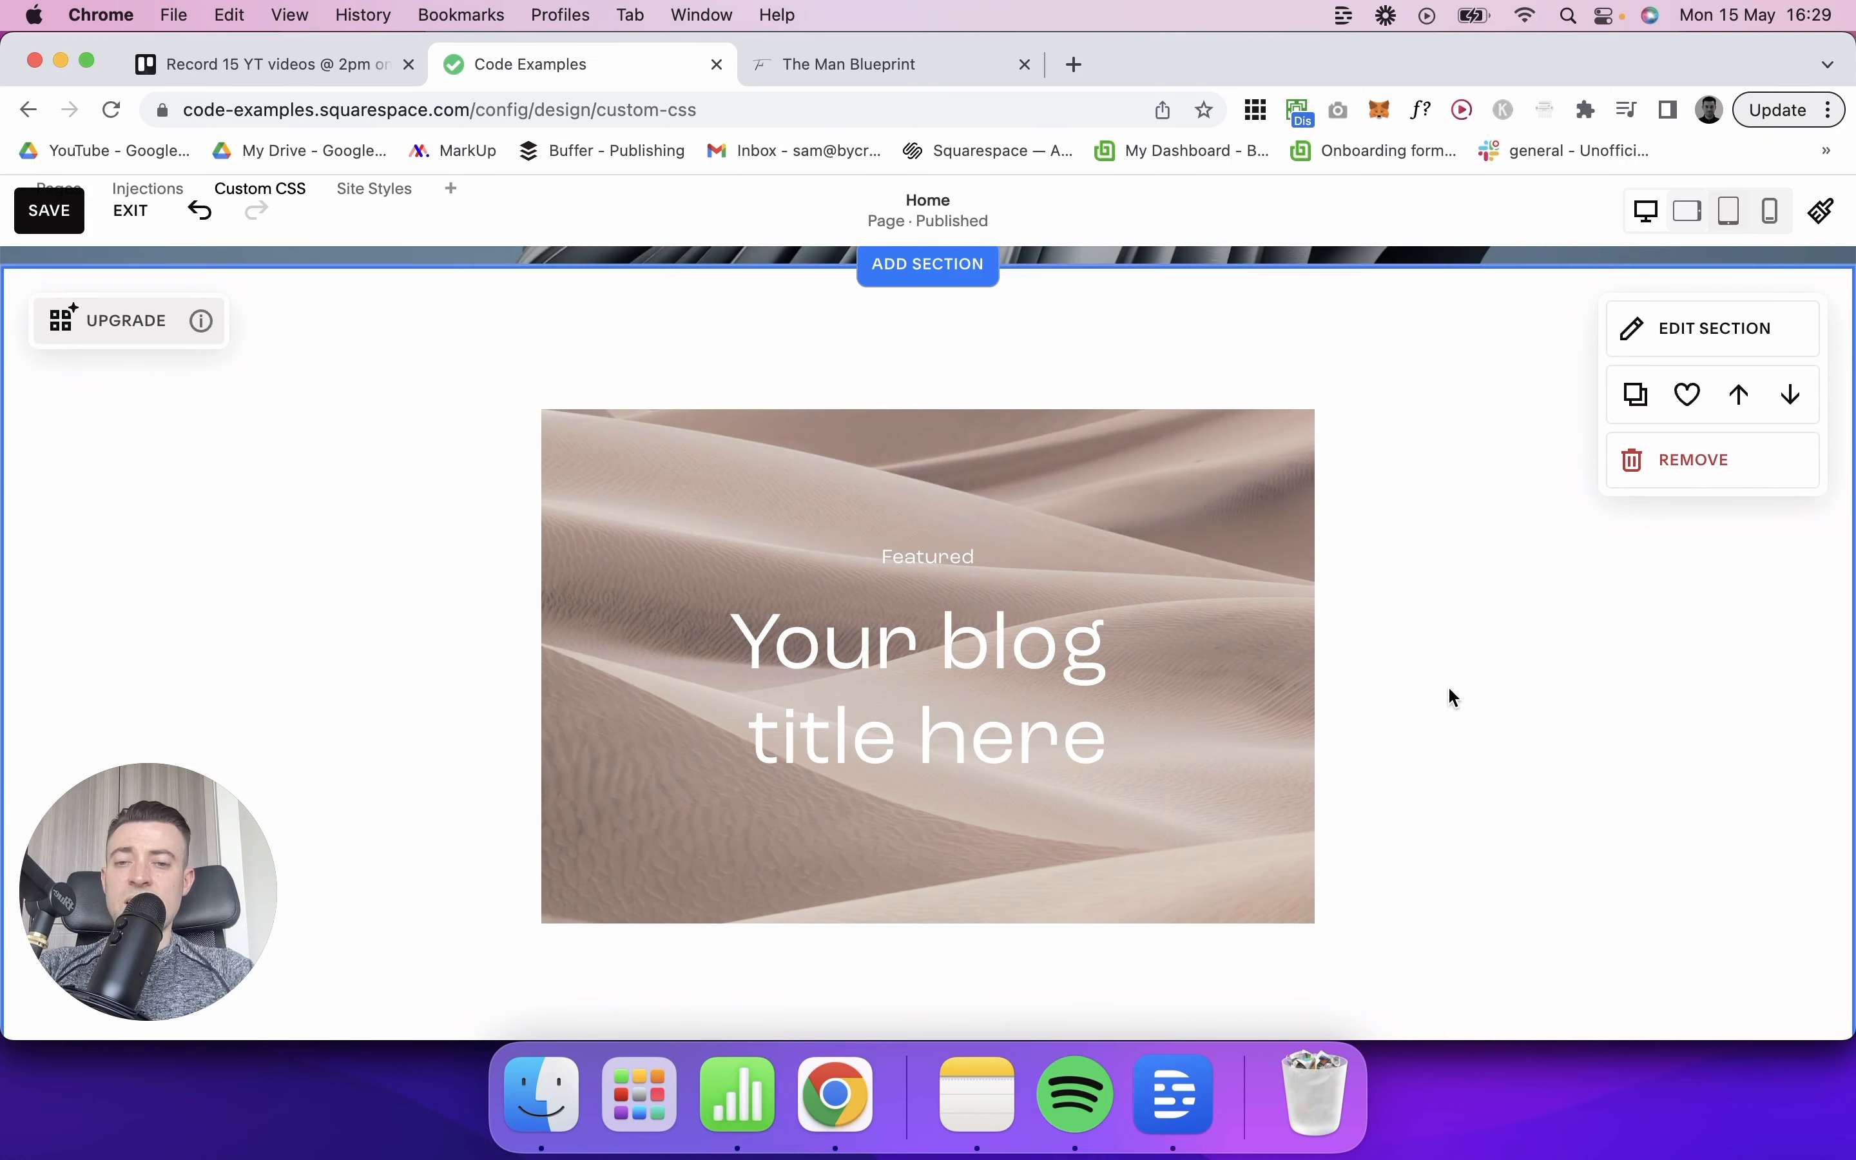
scroll(1243, 552, "down", 3)
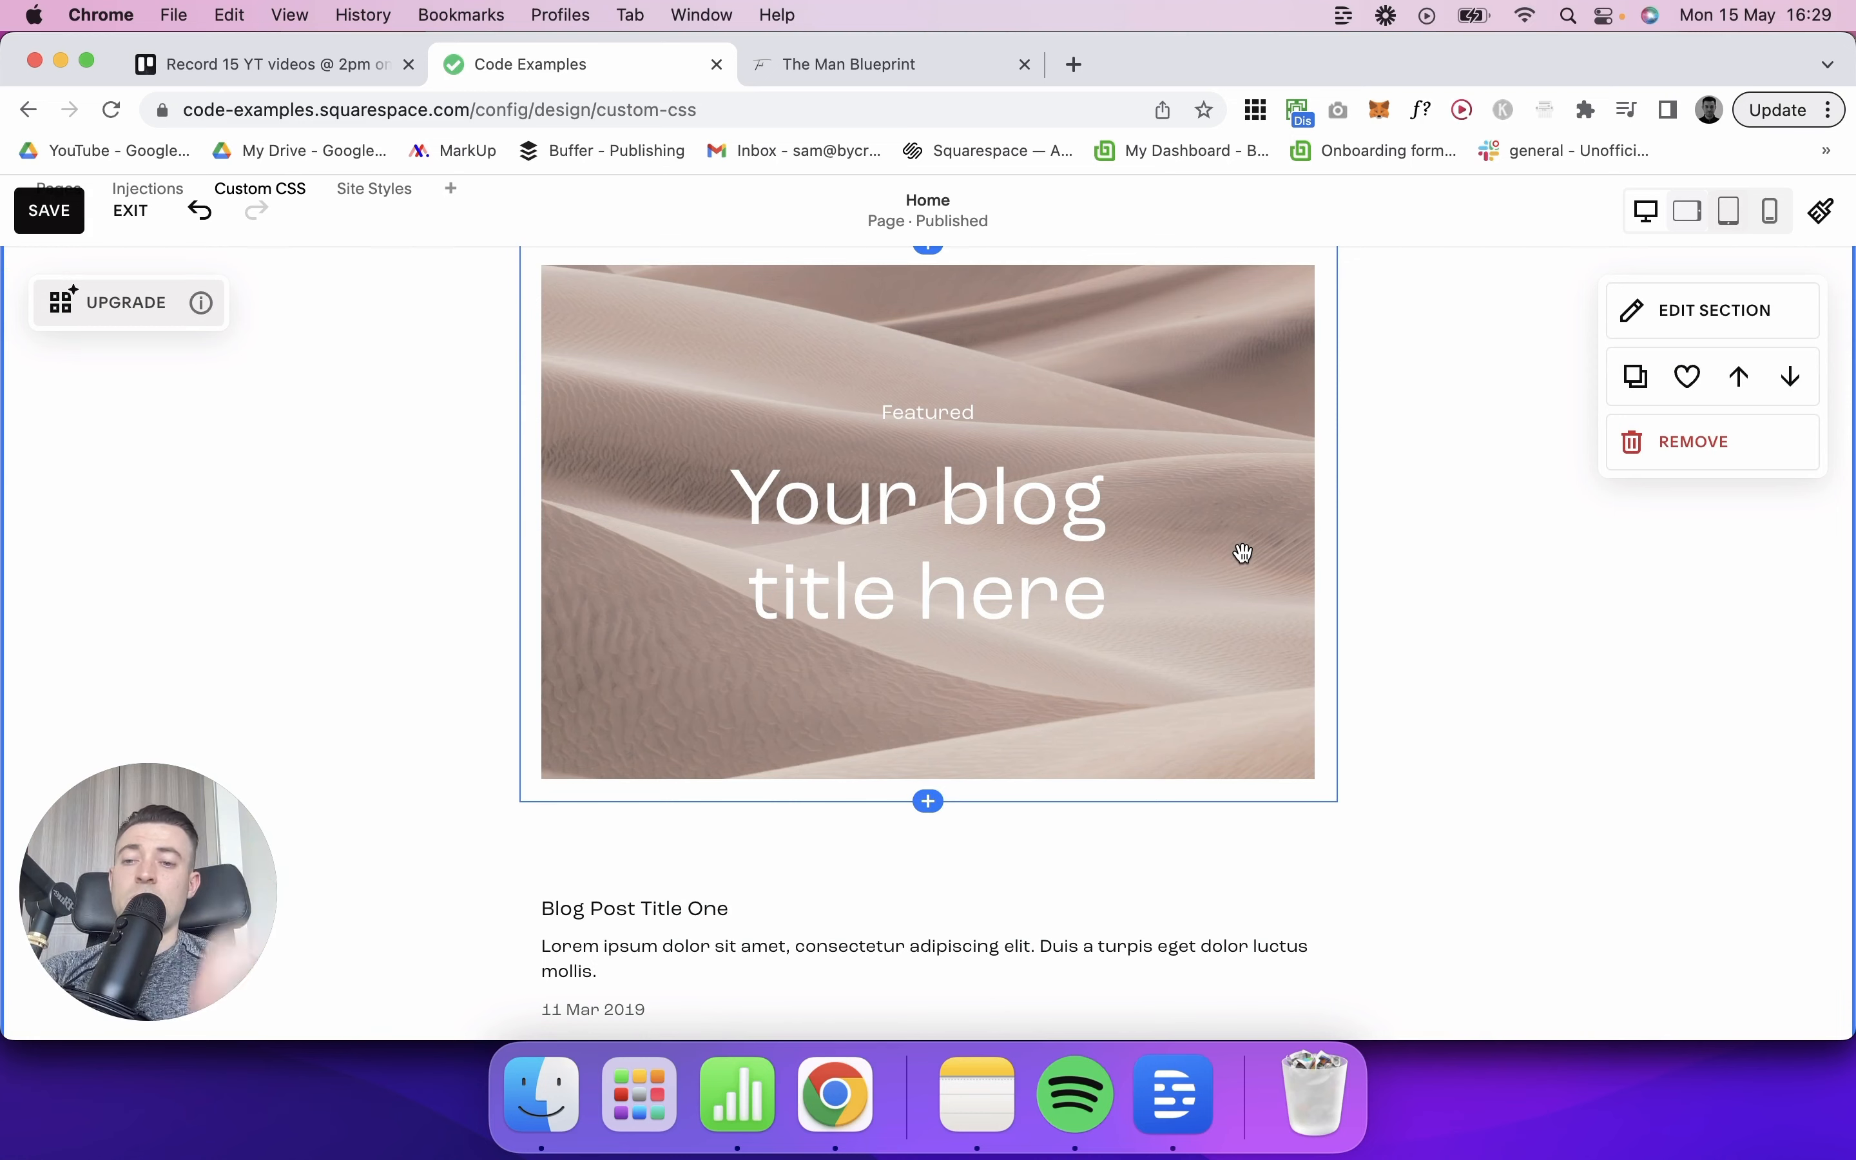
Step: Set the content width of the poster image section to M
left_click(1716, 311)
left_click(1524, 624)
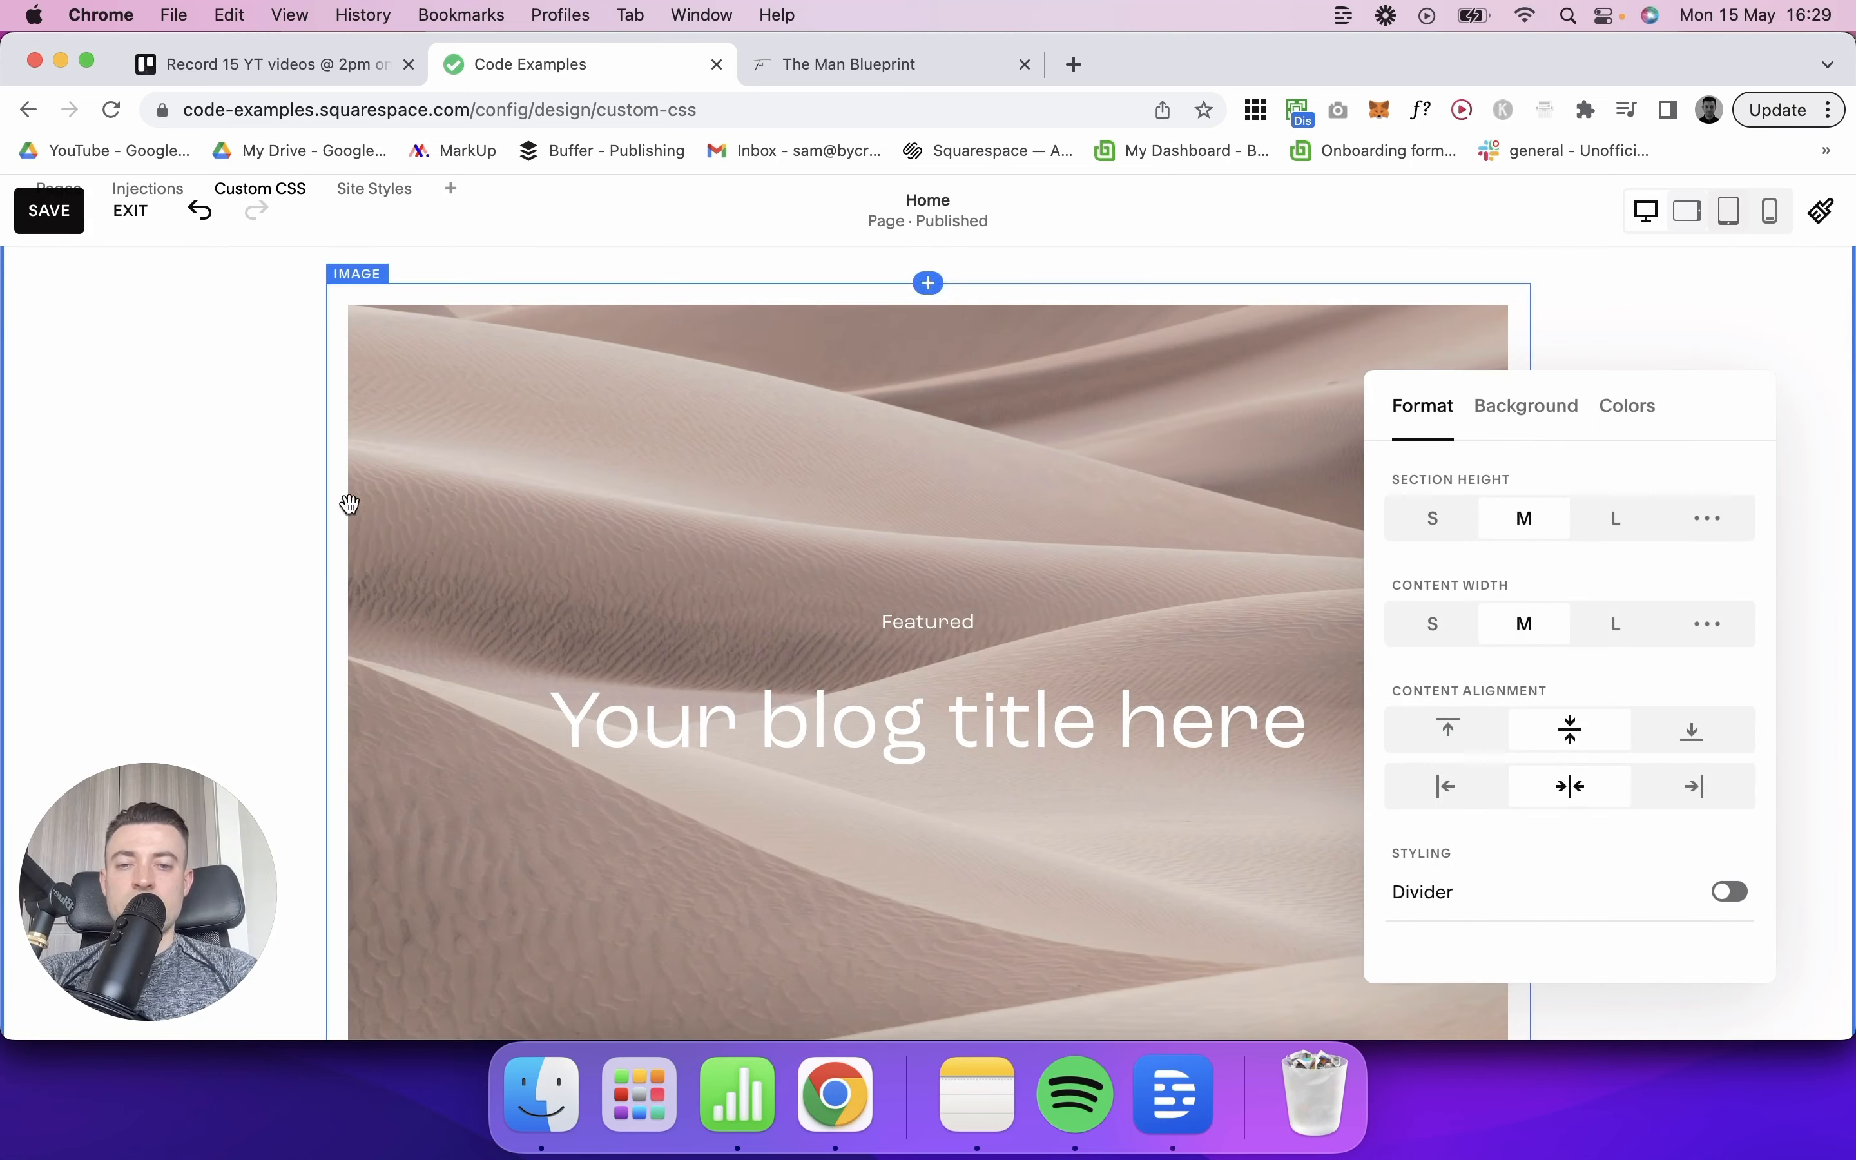
left_click(189, 504)
scroll(189, 505, "down", 4)
scroll(188, 505, "up", 3)
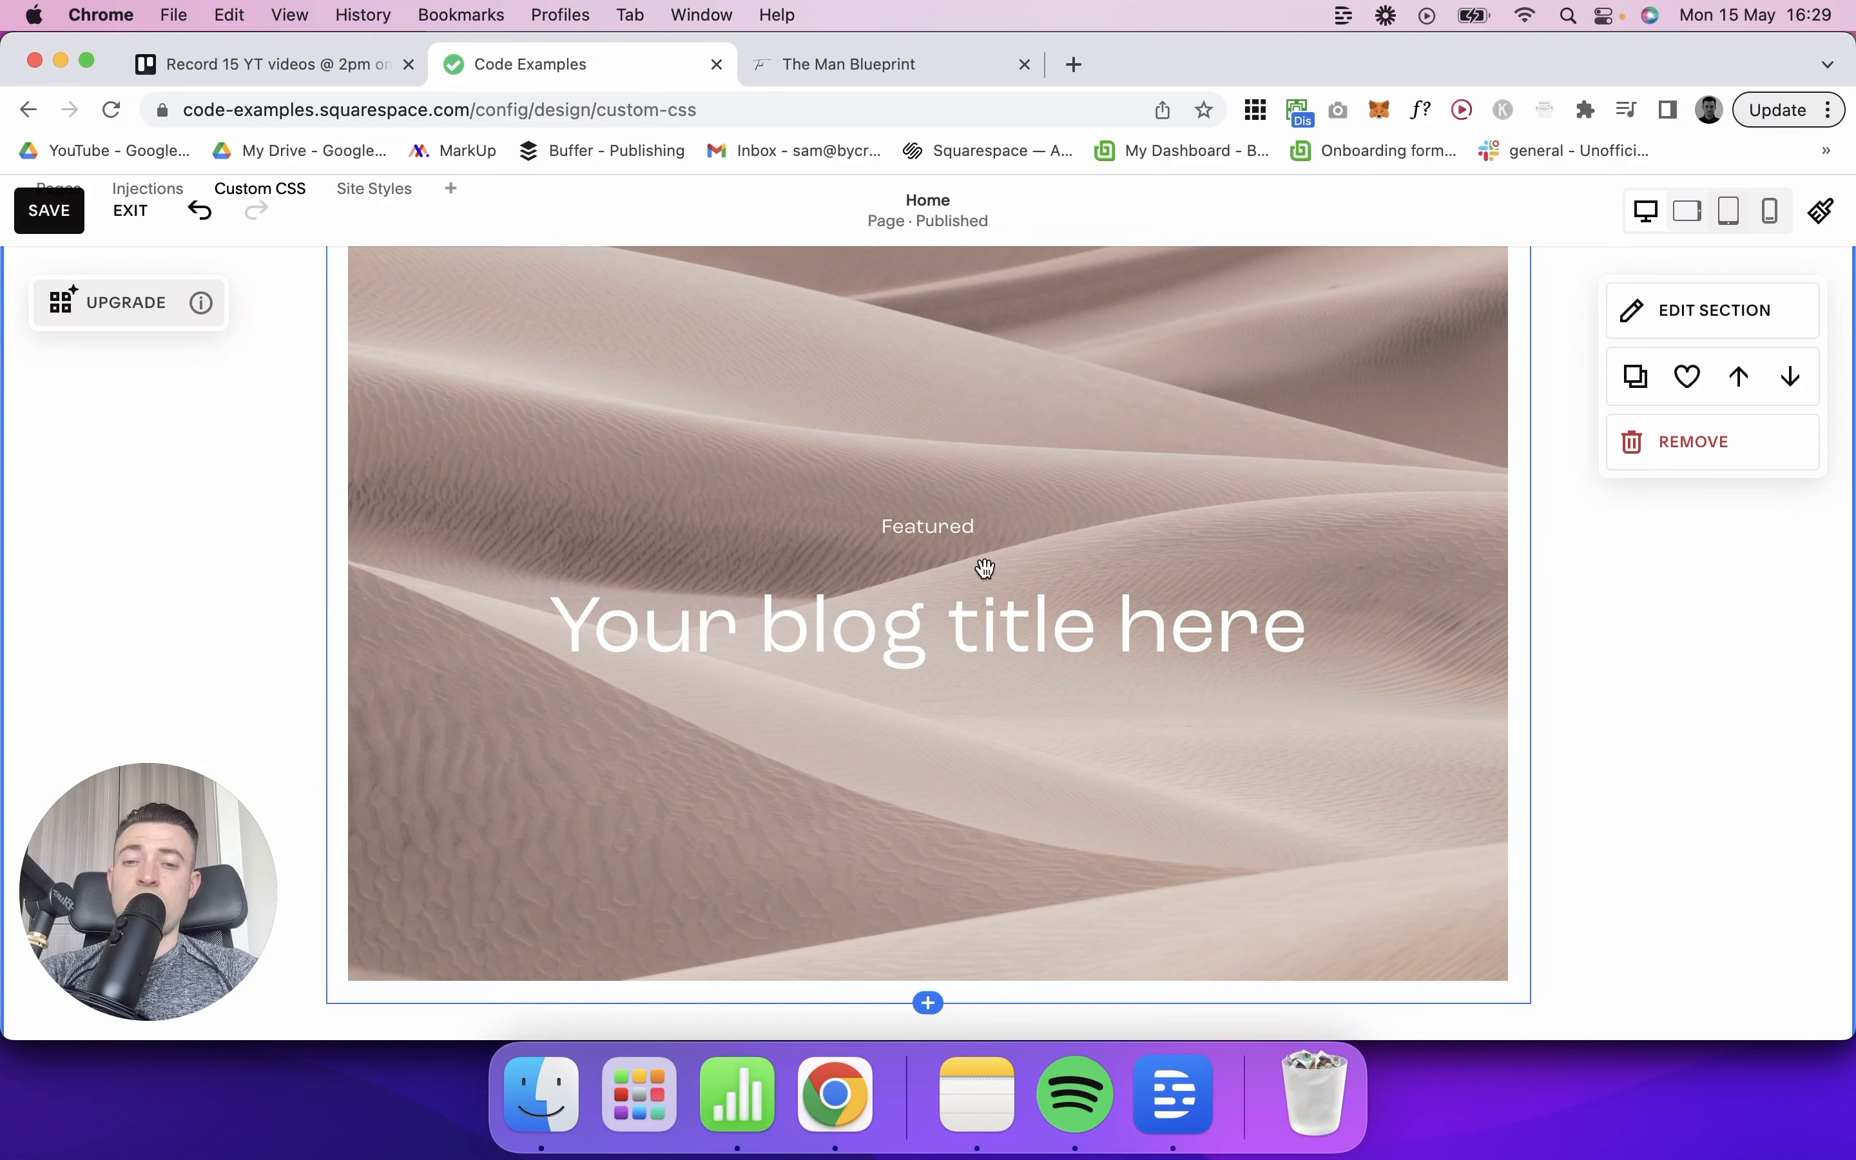
Step: Save the Home page changes and exit page editing
left_click(910, 540)
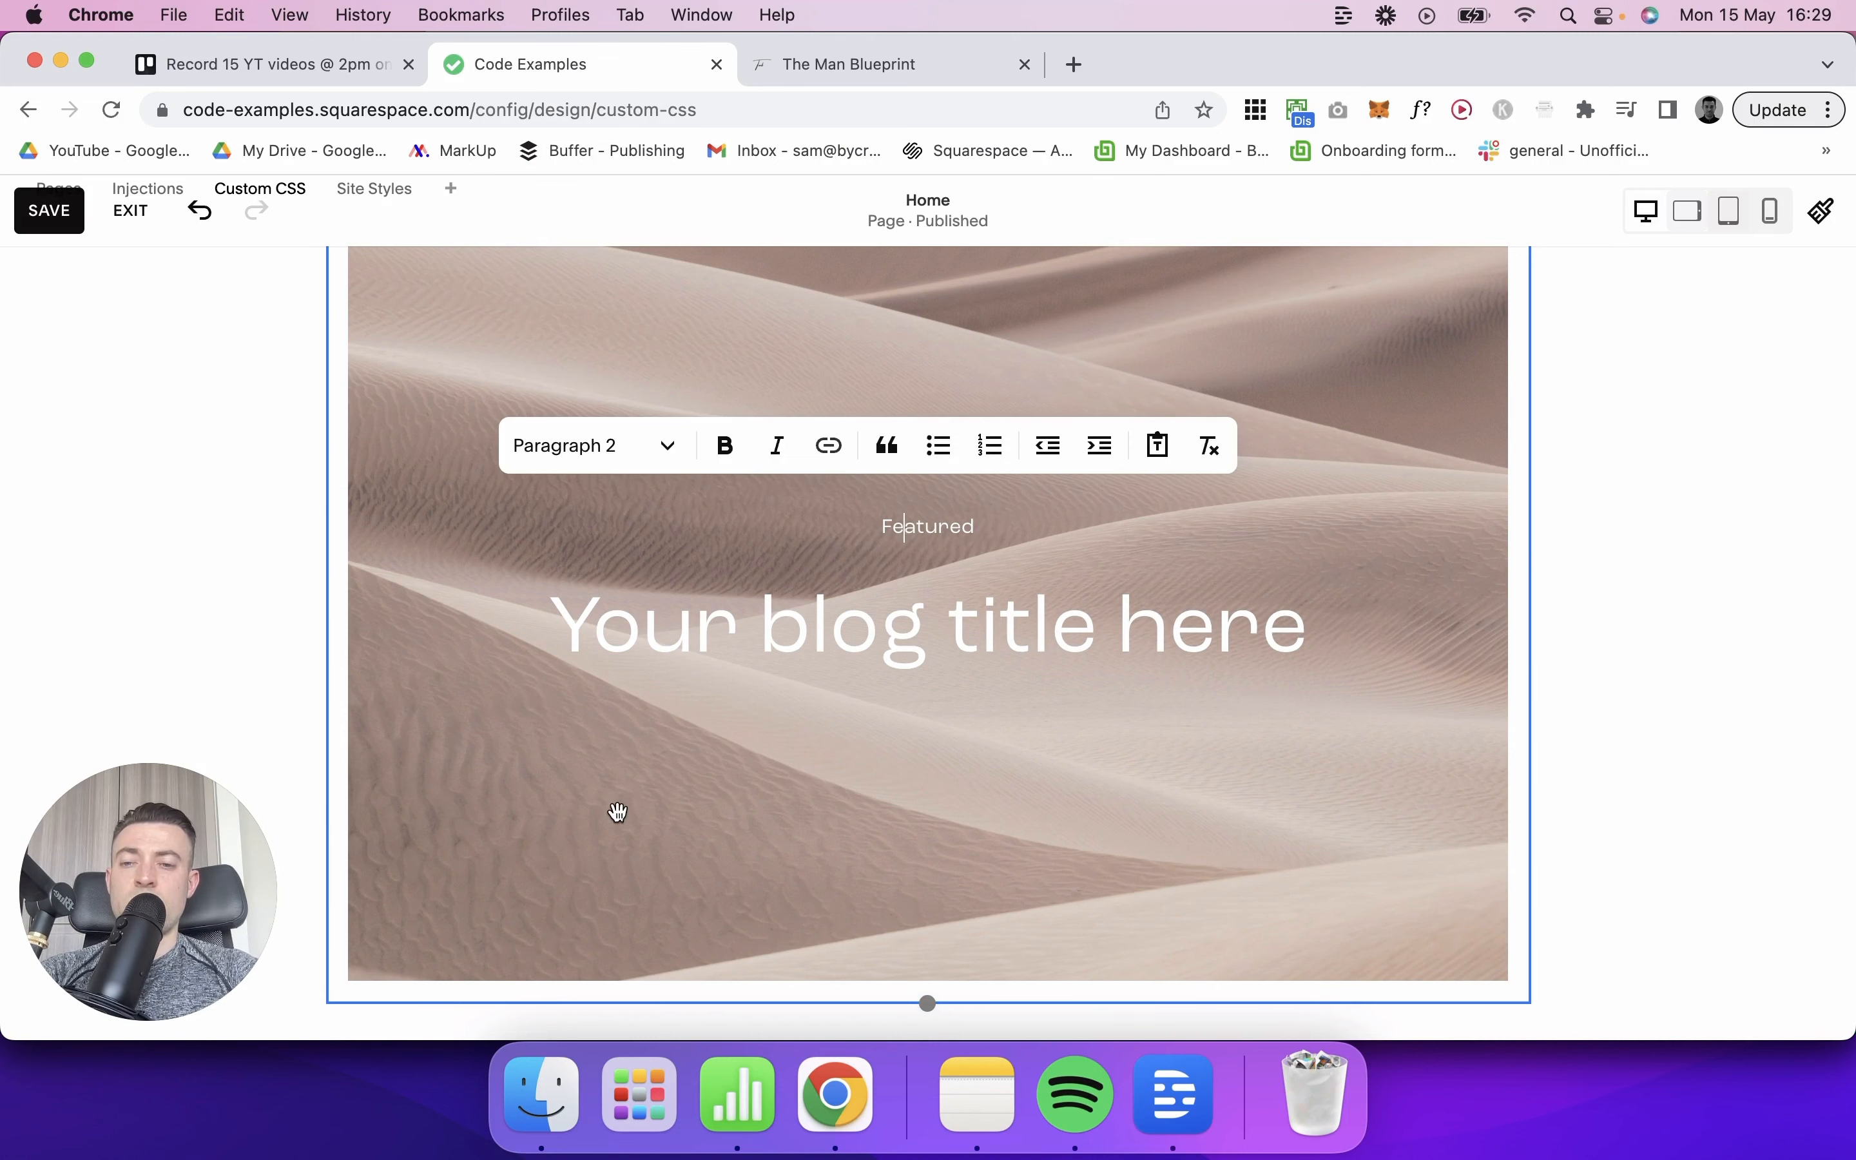
left_click(49, 214)
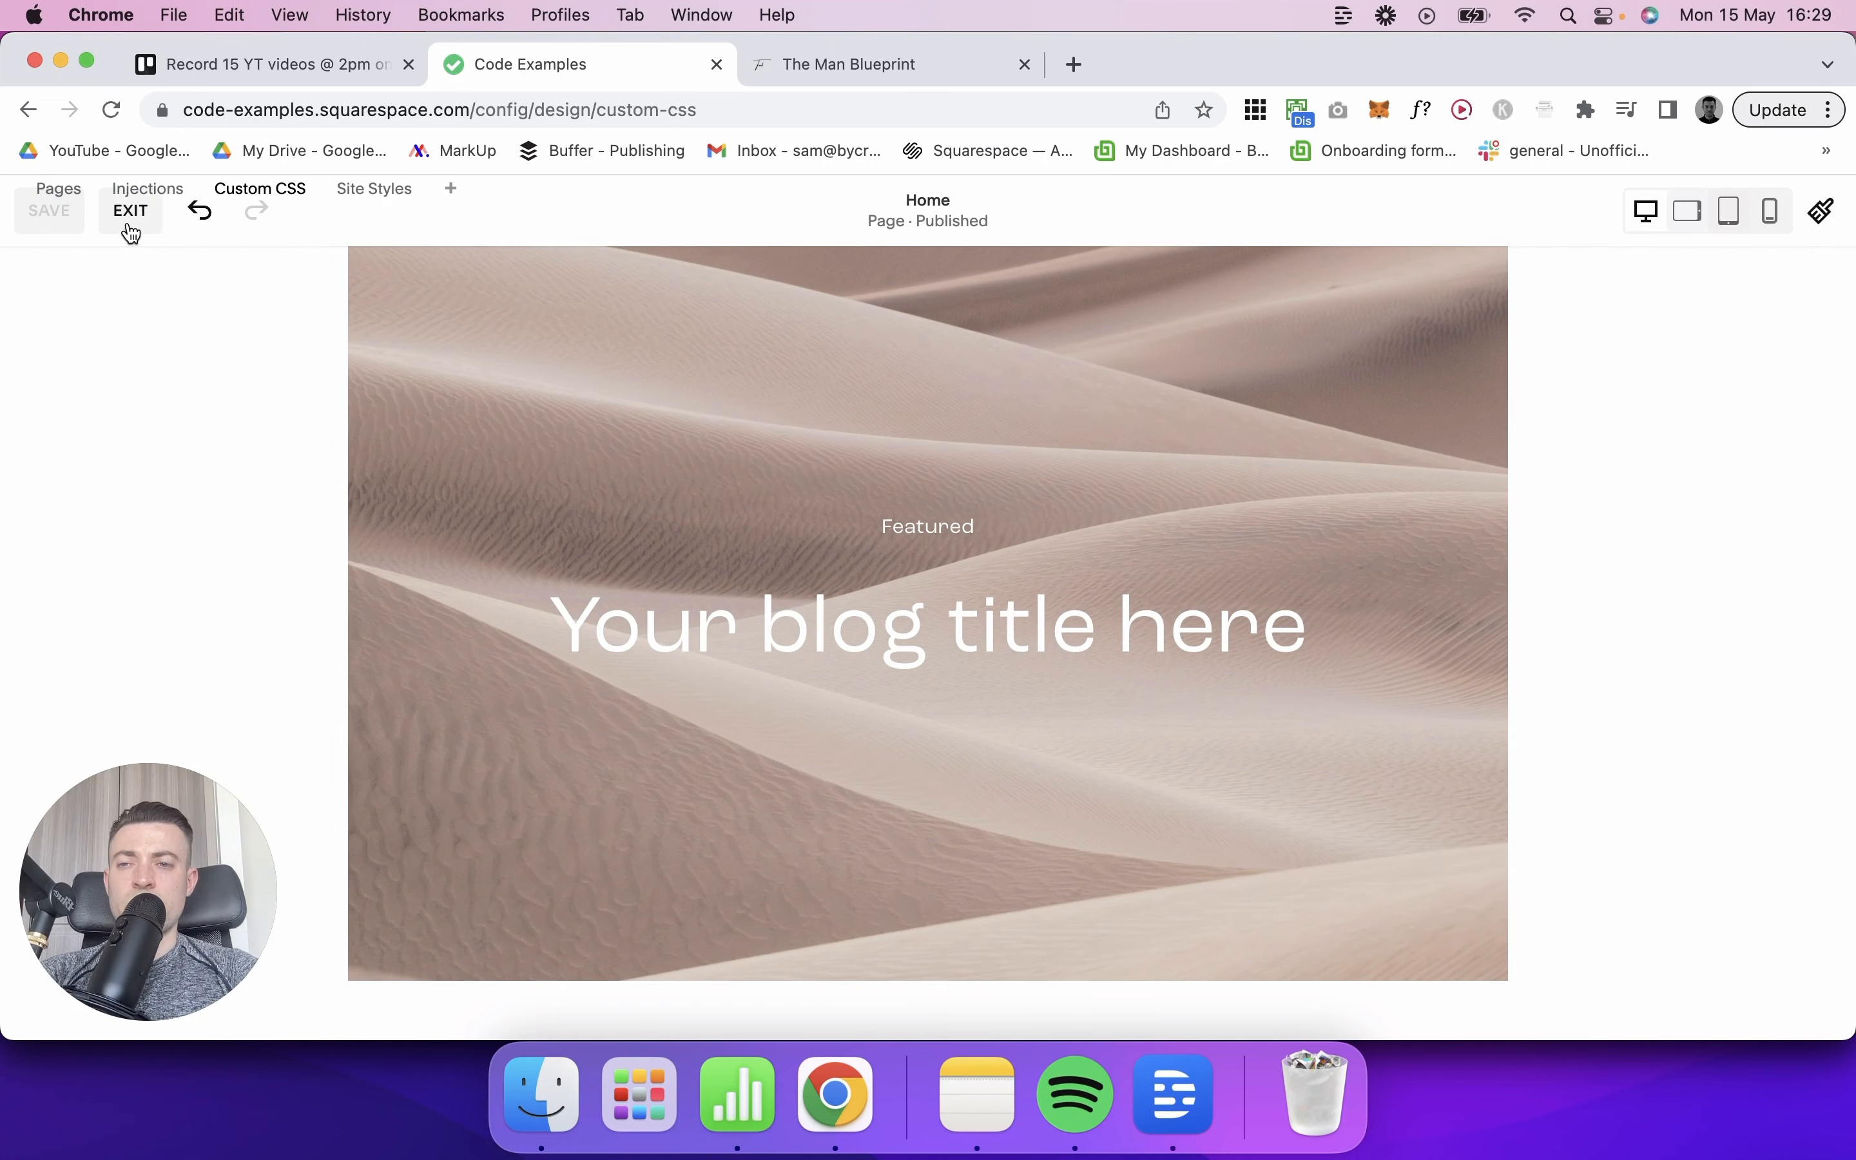
left_click(131, 215)
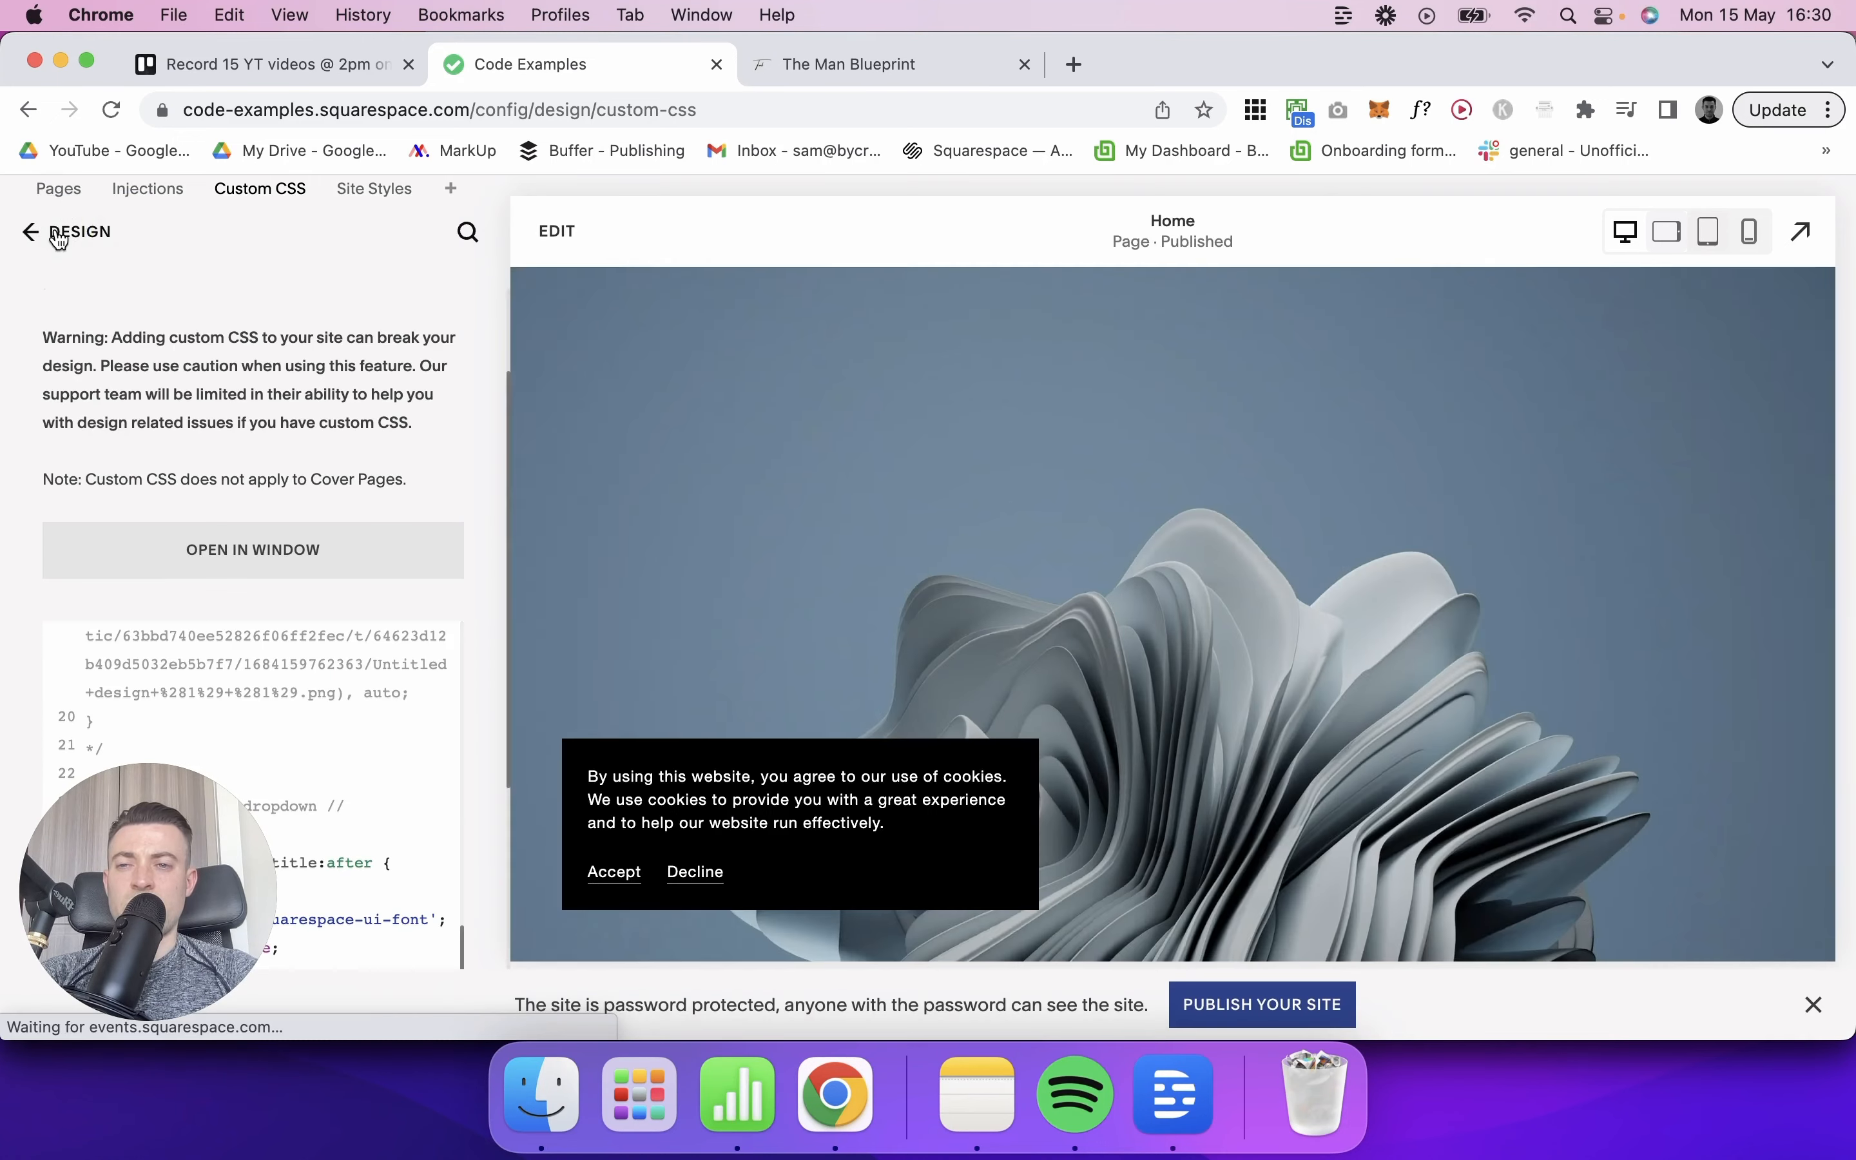
Step: Open the Image Blocks settings in Site Styles and show those for the dunes poster image
left_click(65, 232)
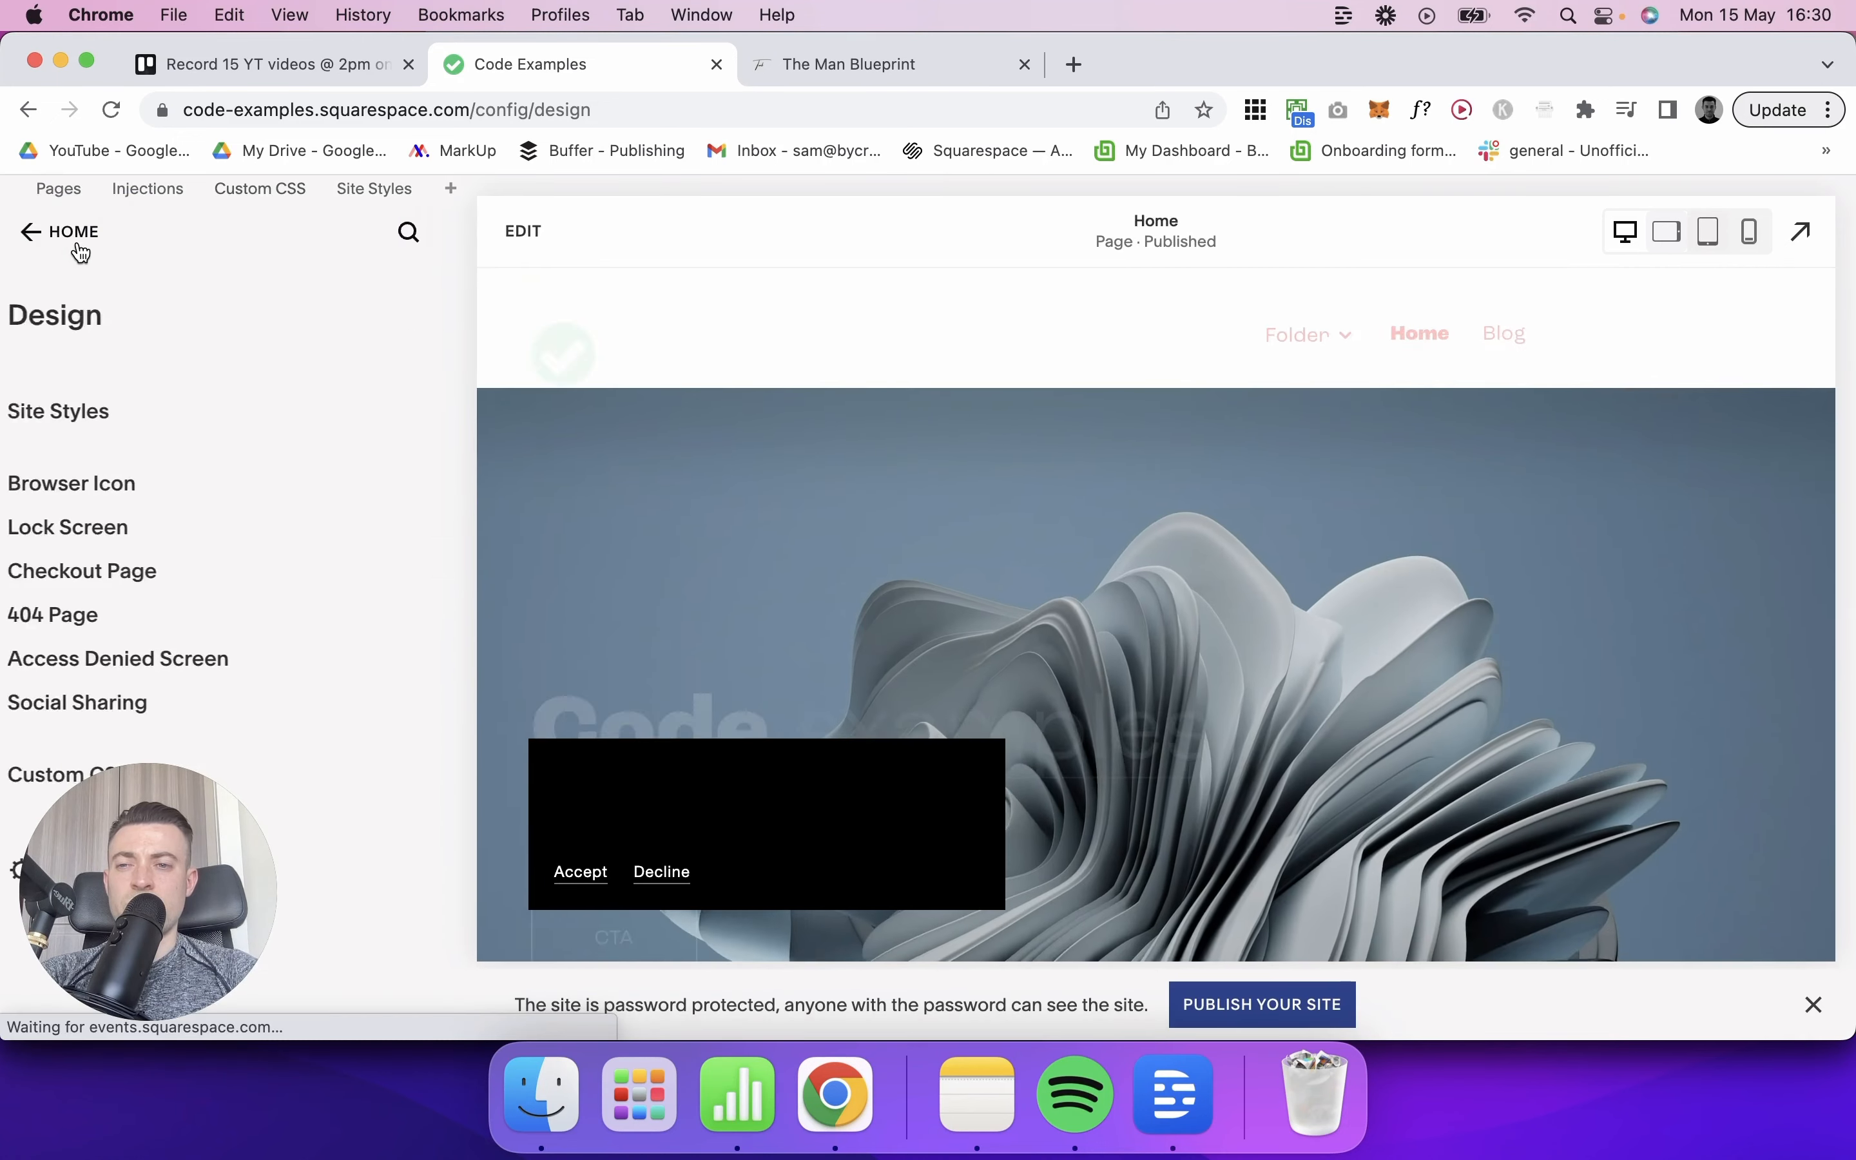
left_click(80, 244)
left_click(137, 476)
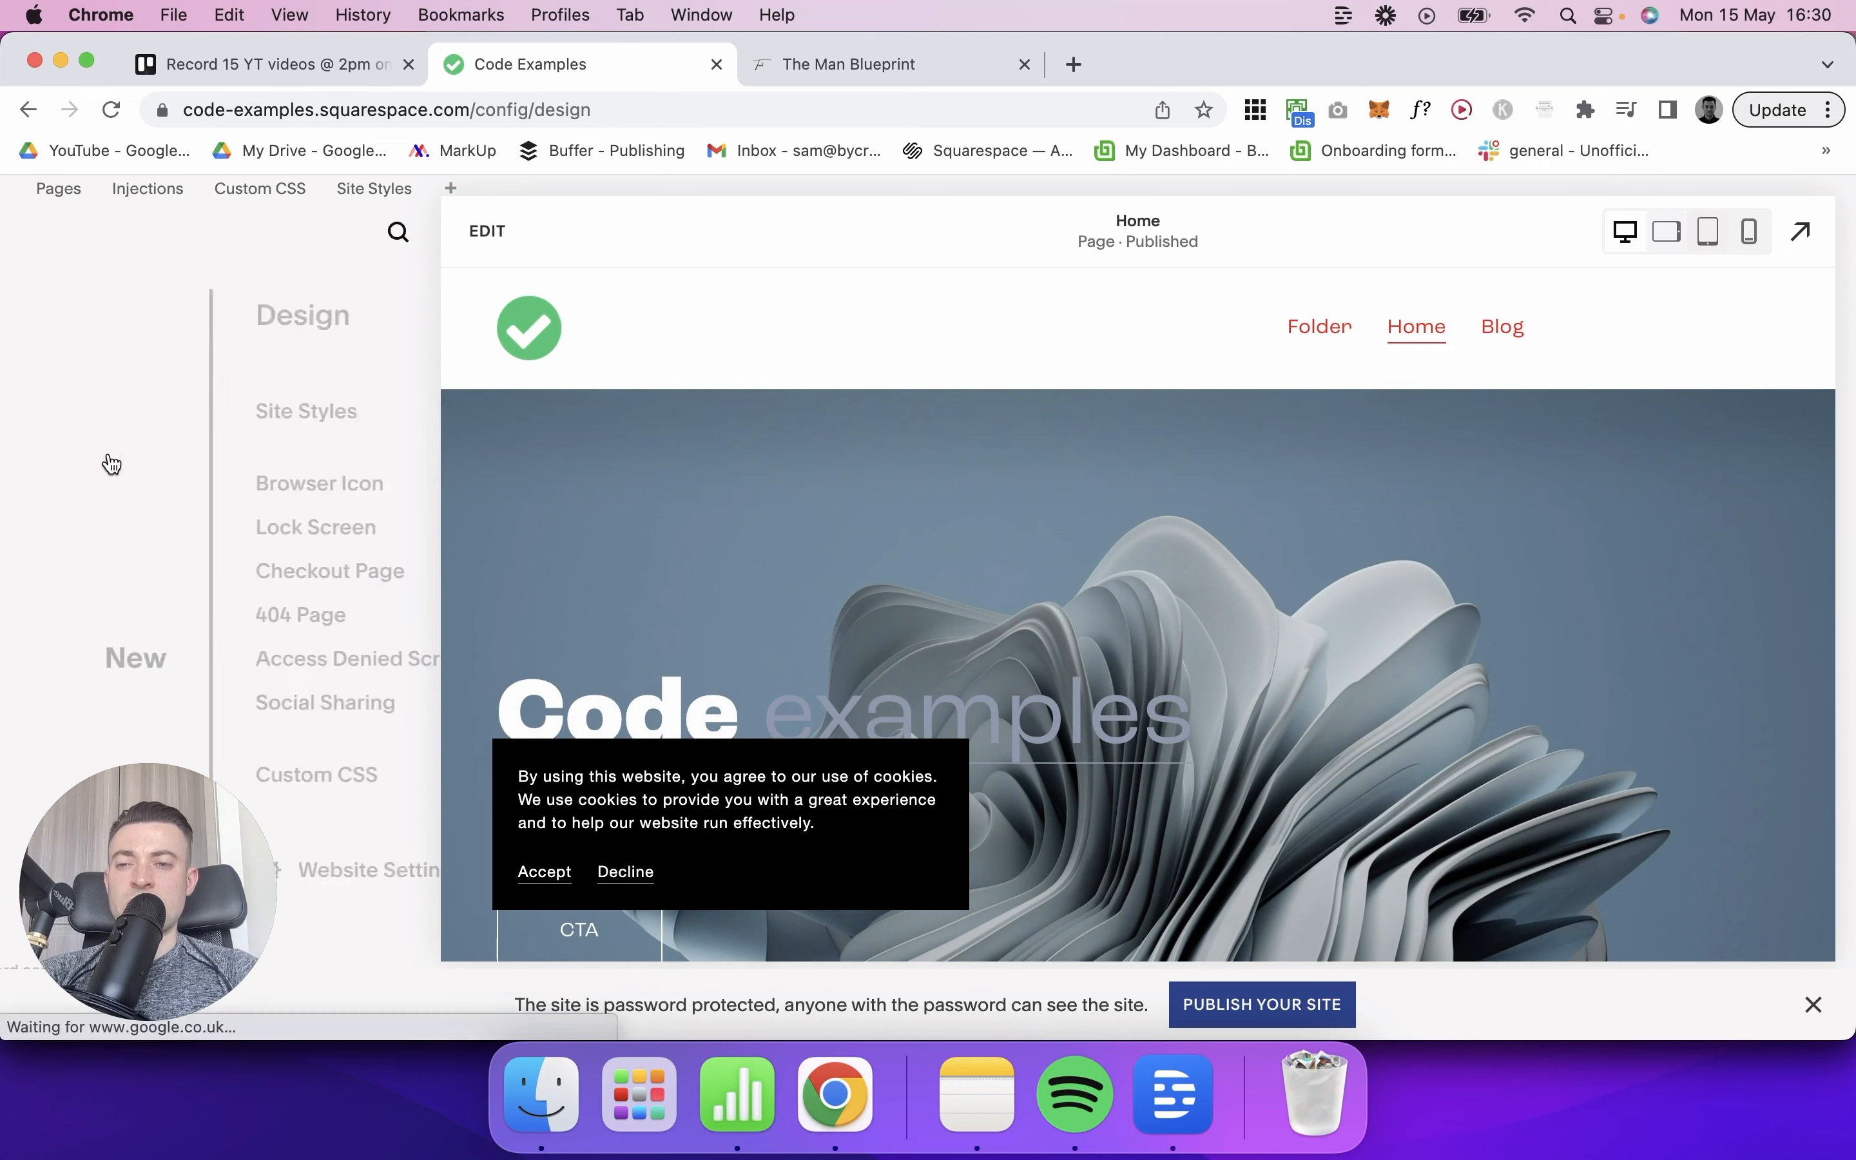
left_click(121, 412)
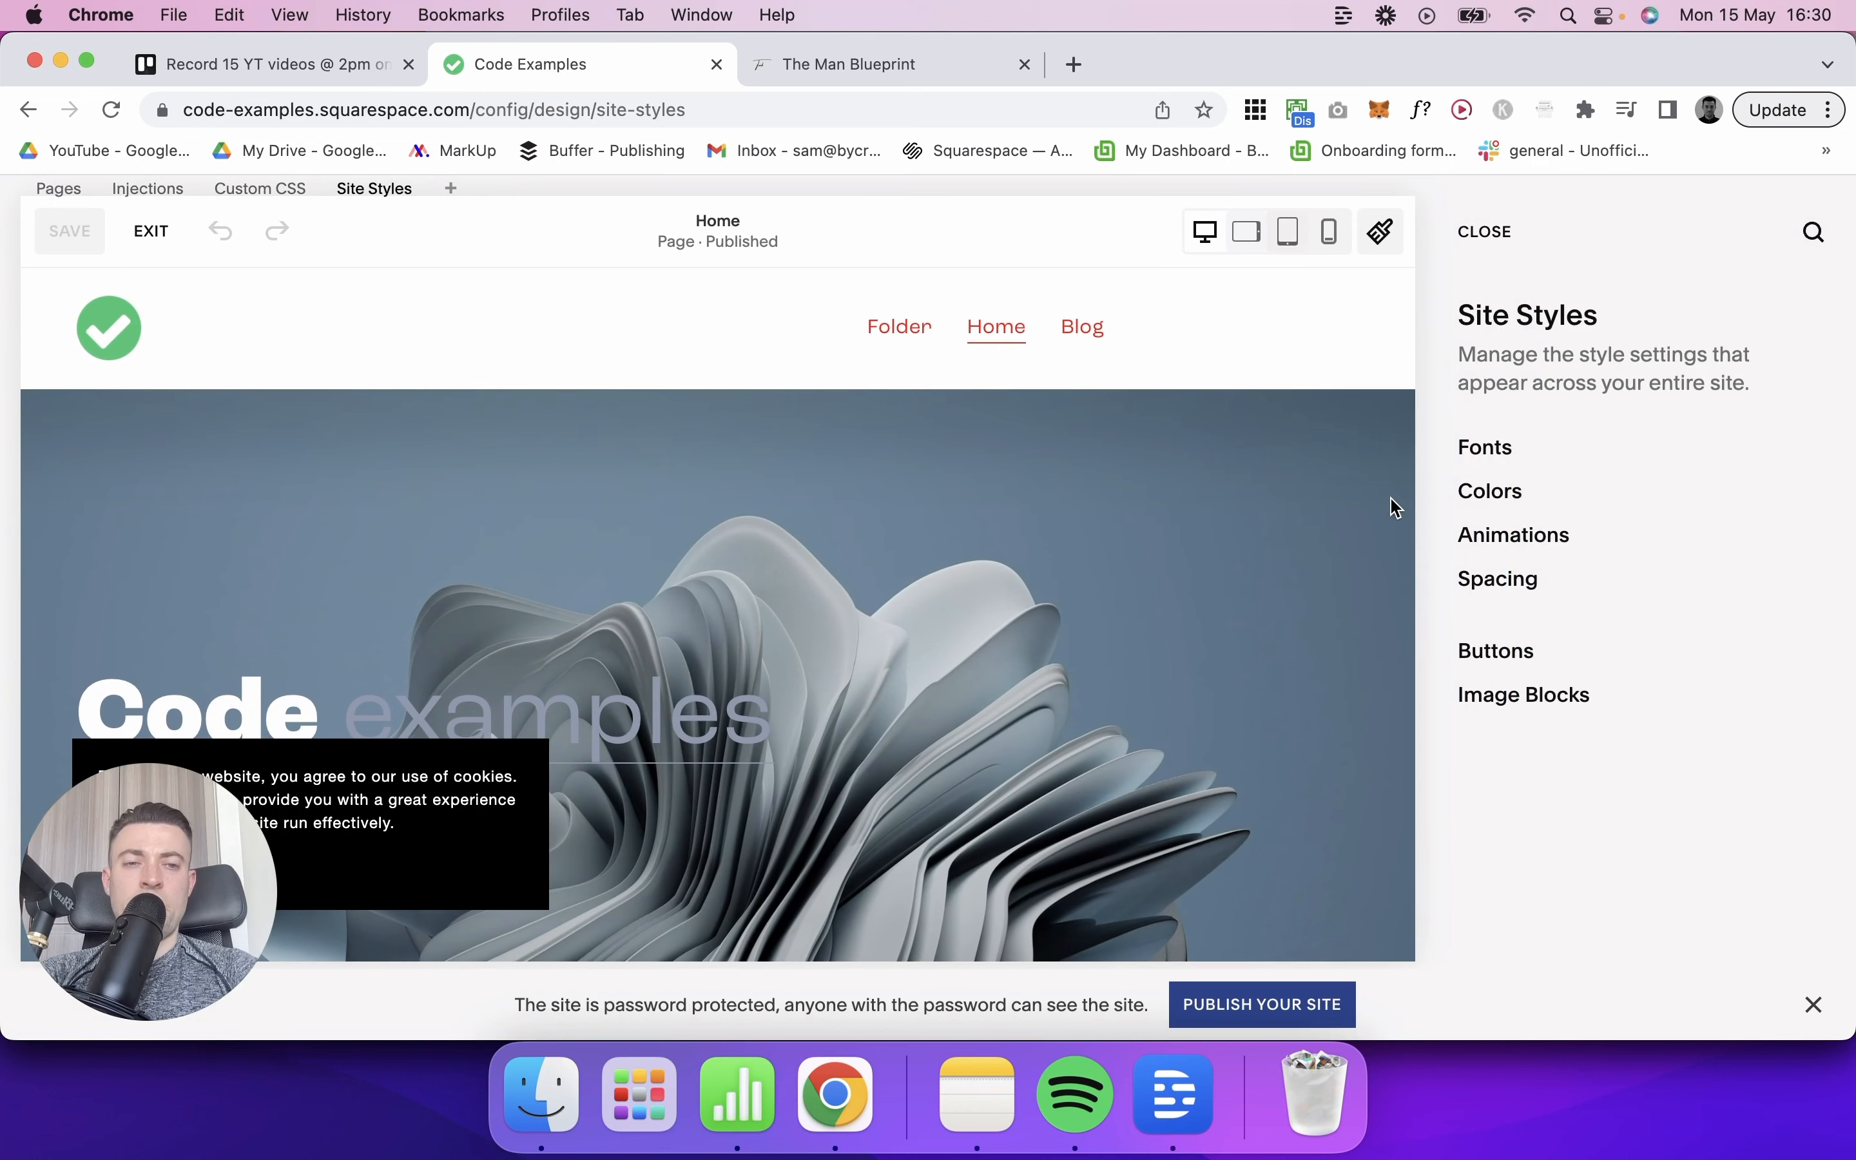
left_click(1501, 695)
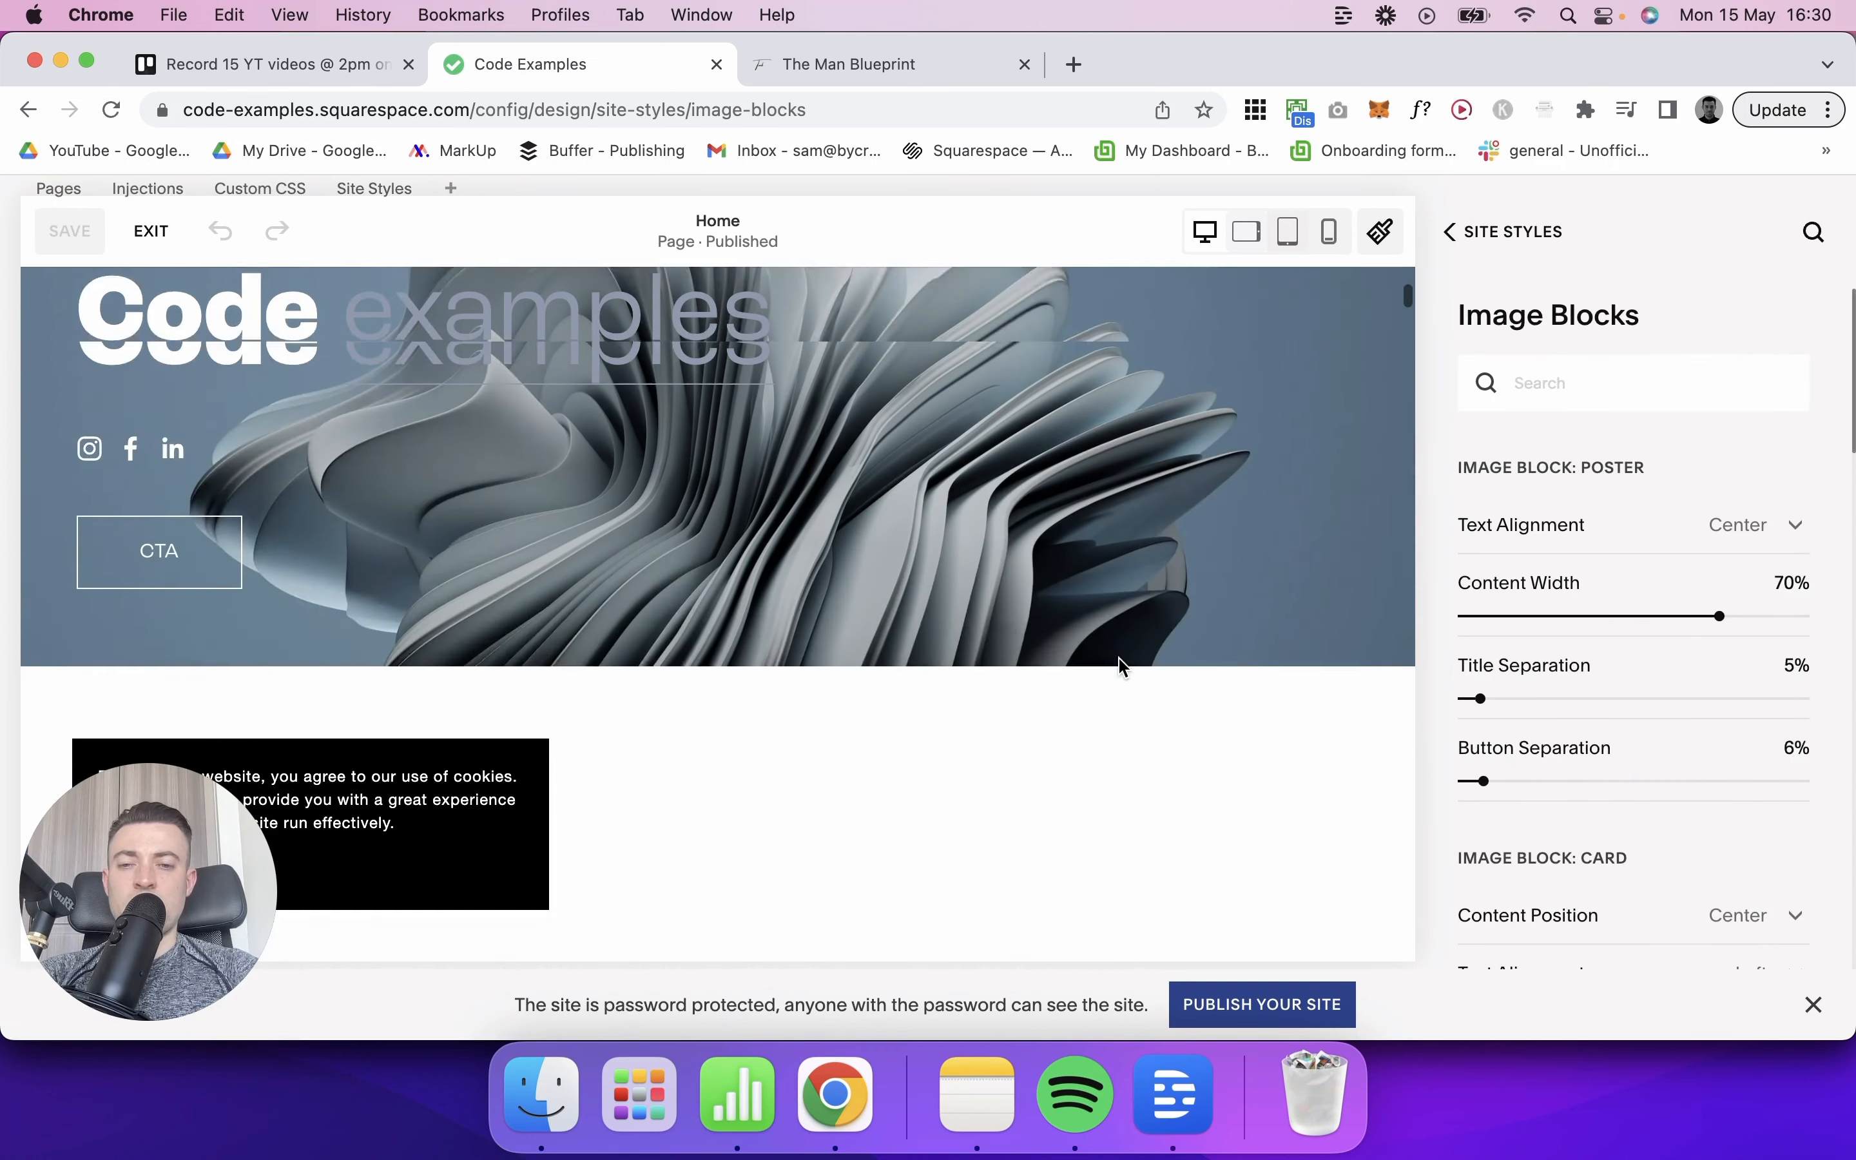
left_click(1125, 666)
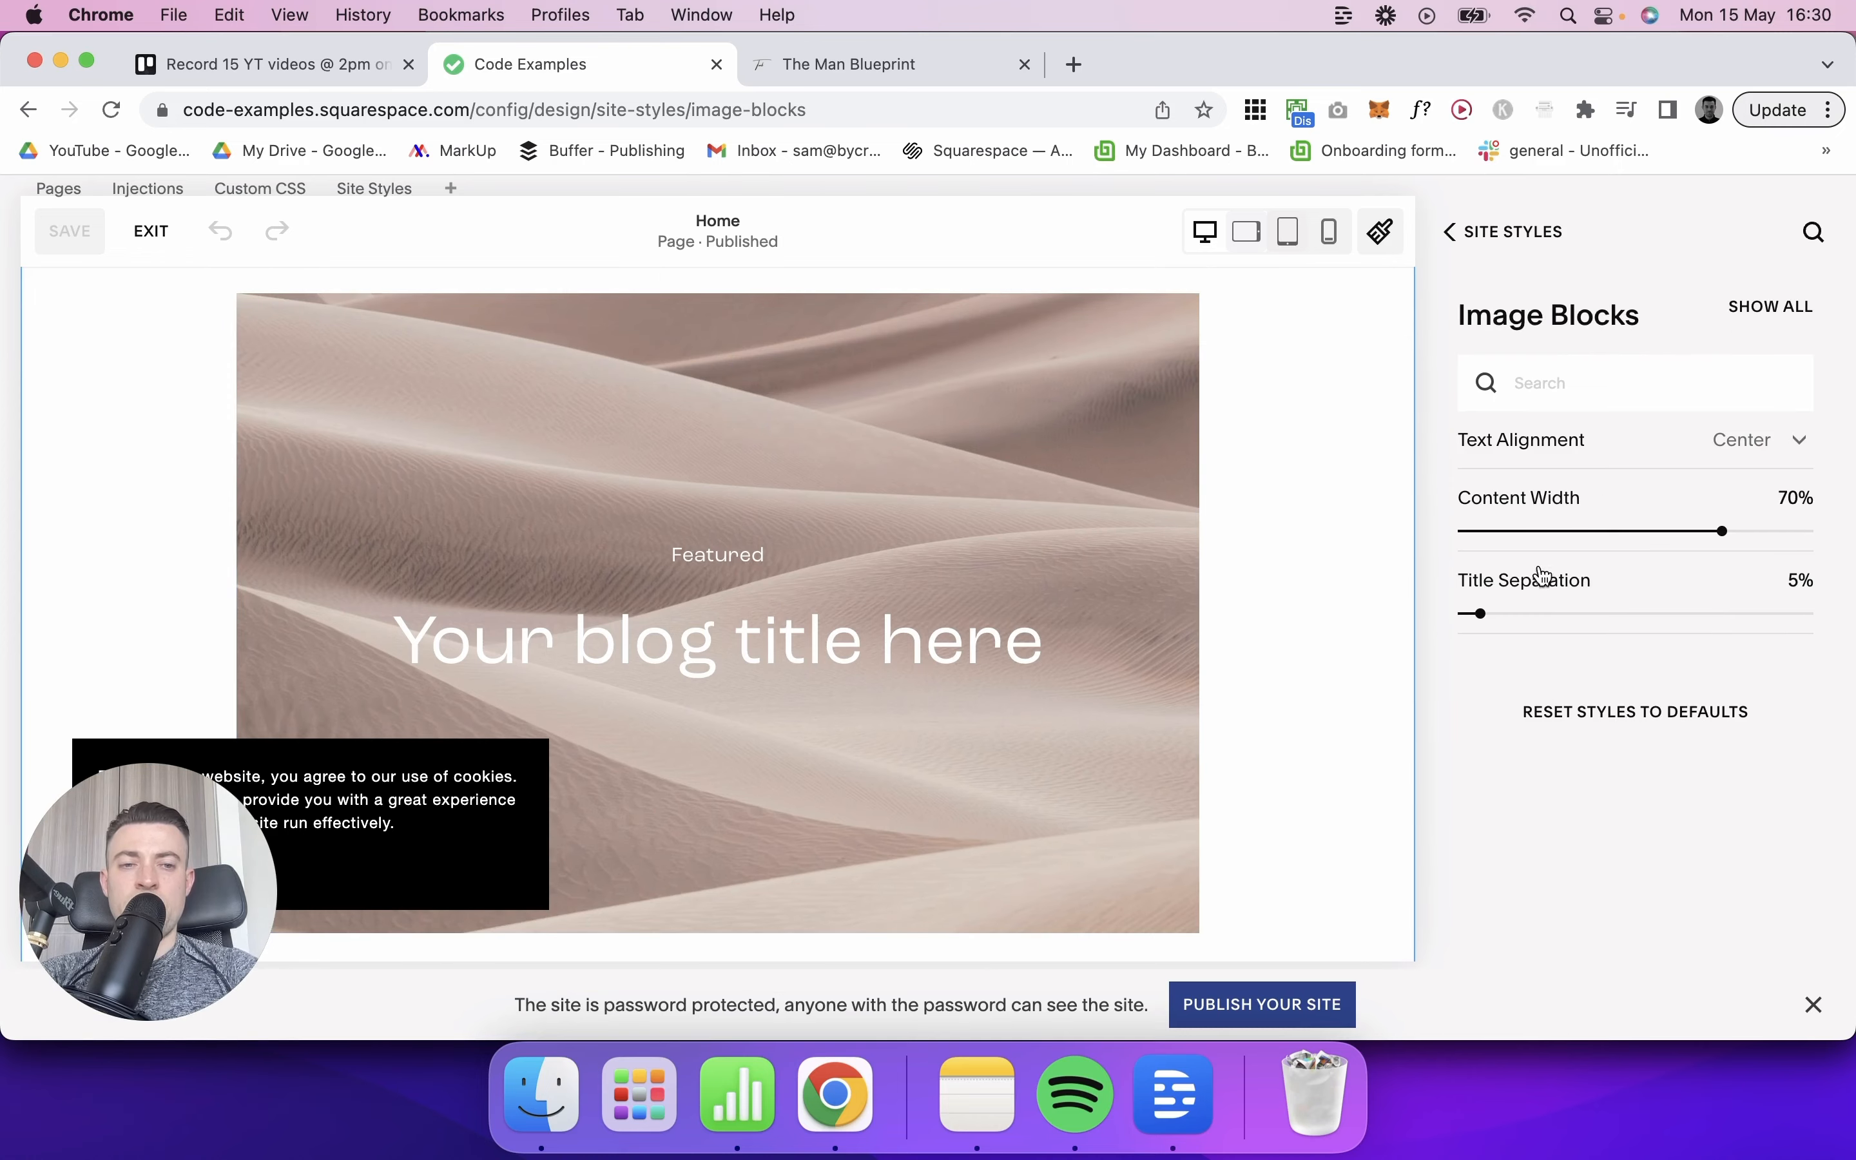
Step: Set the image blocks' text alignment to Left, save the style change and exit Site Styles
left_click(1745, 453)
left_click(1590, 374)
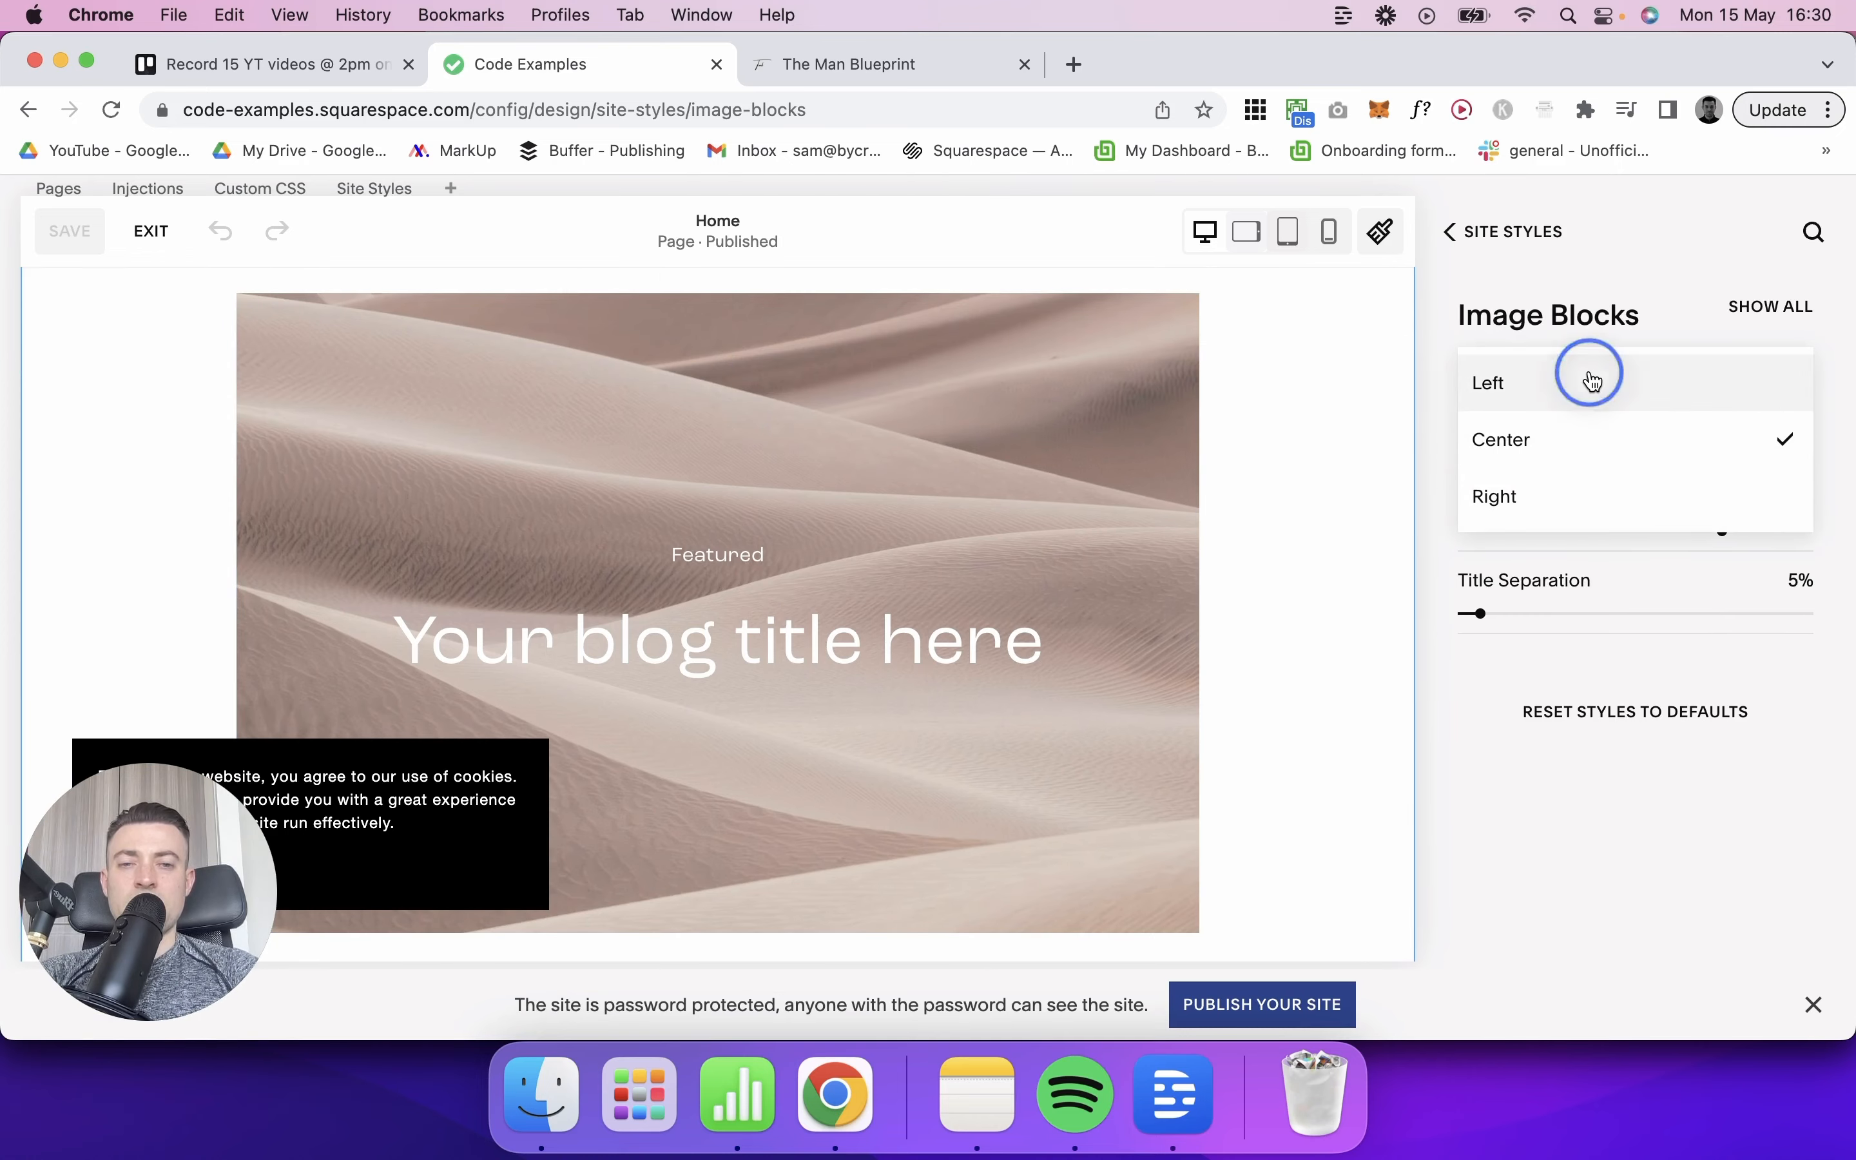
left_click(69, 231)
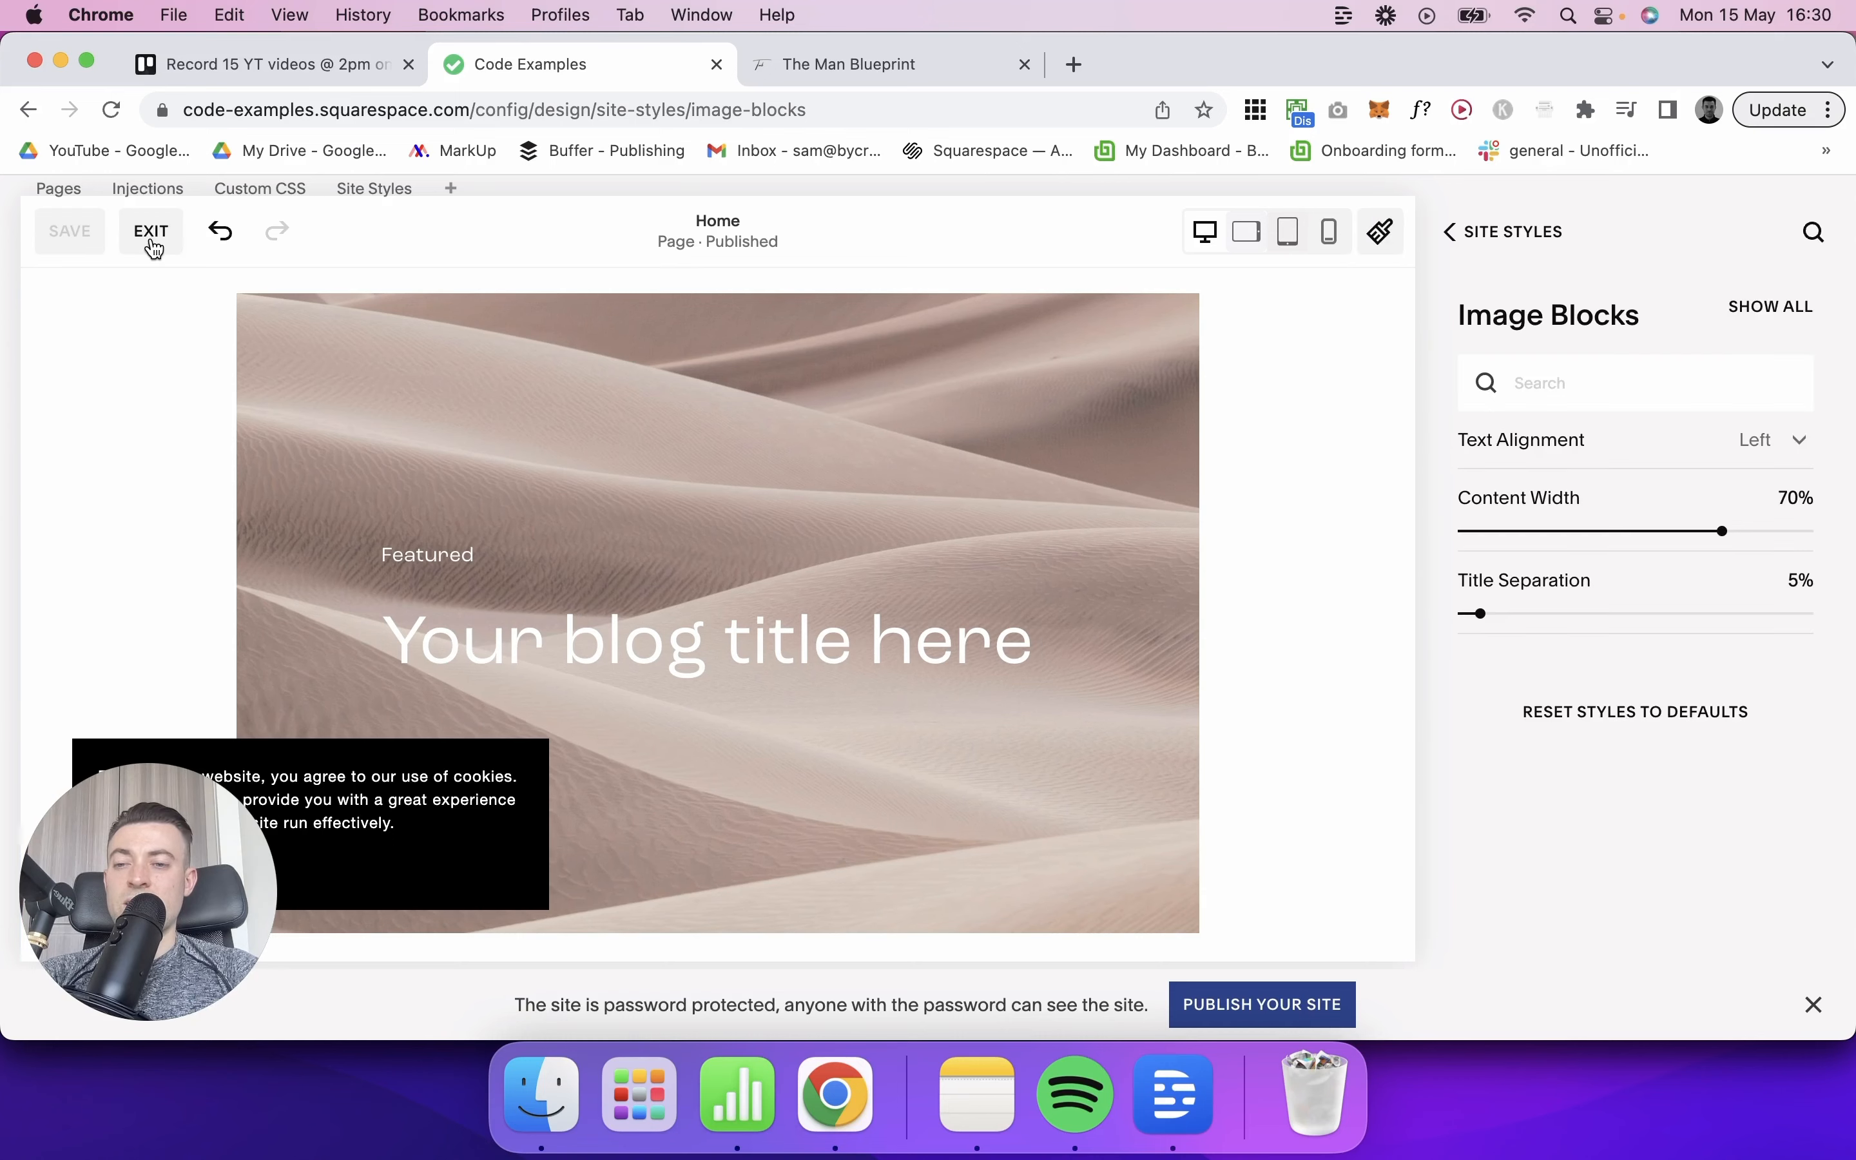
left_click(153, 237)
Step: Preview the Home page full size down to the poster image, then close the preview
left_click(1802, 225)
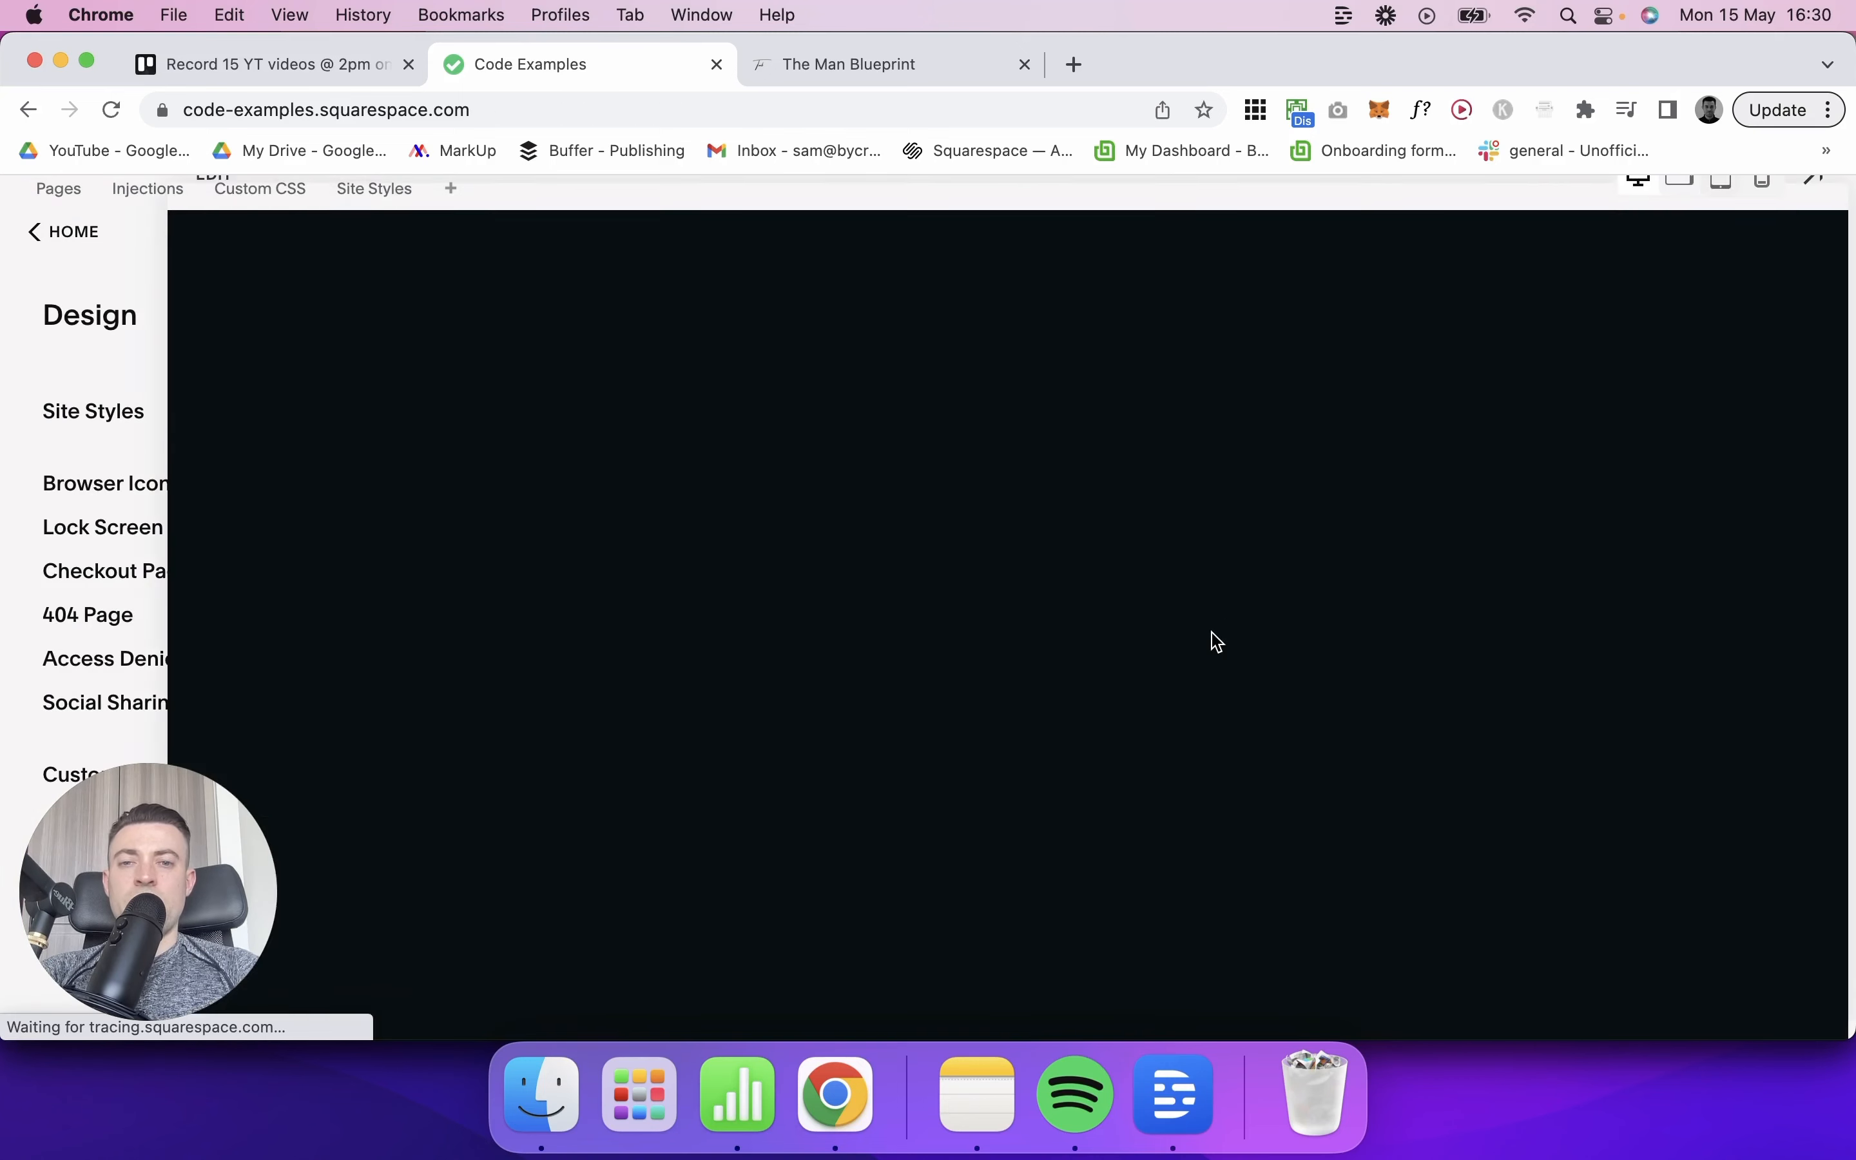
scroll(1218, 641, "down", 10)
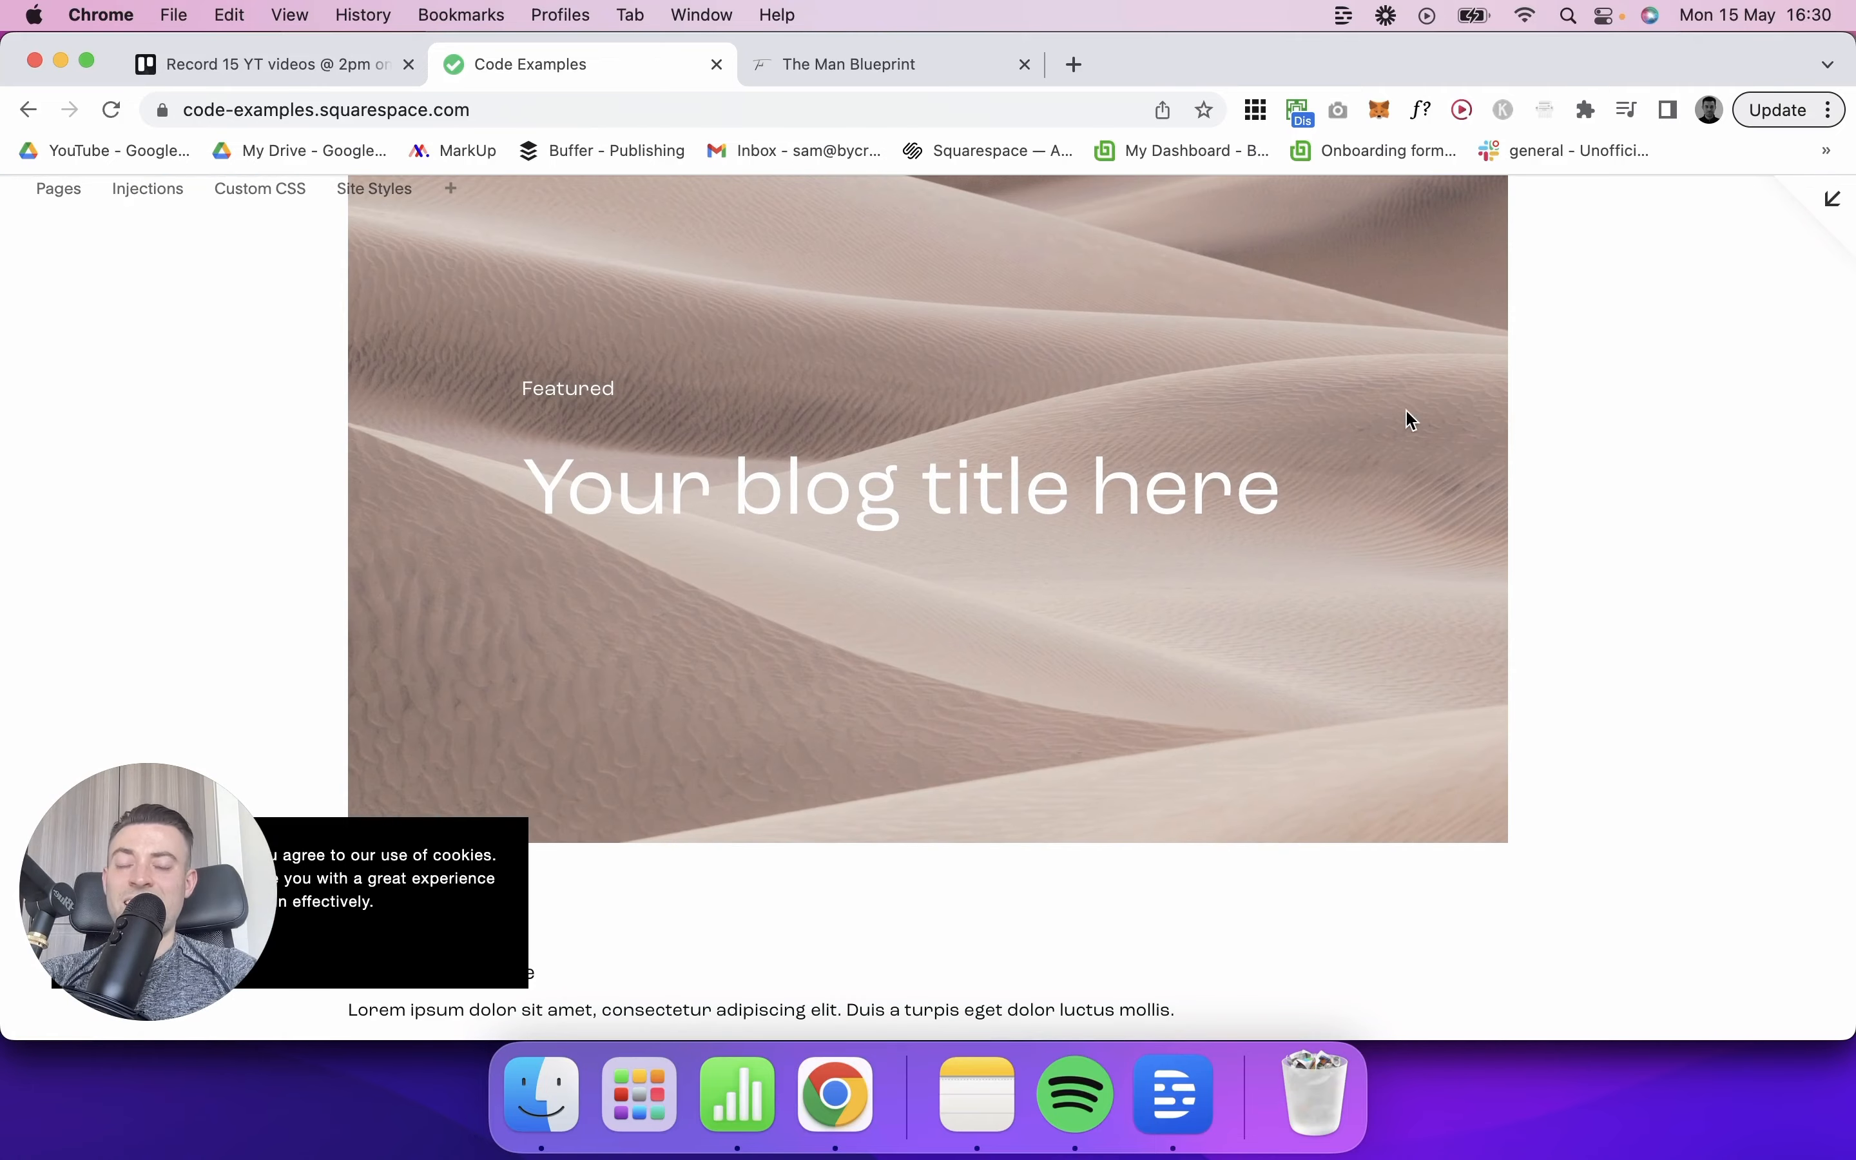
left_click(1833, 201)
Step: Edit the Home page's dunes poster image and add an On Image link to /blog/blog-post-title
left_click(489, 228)
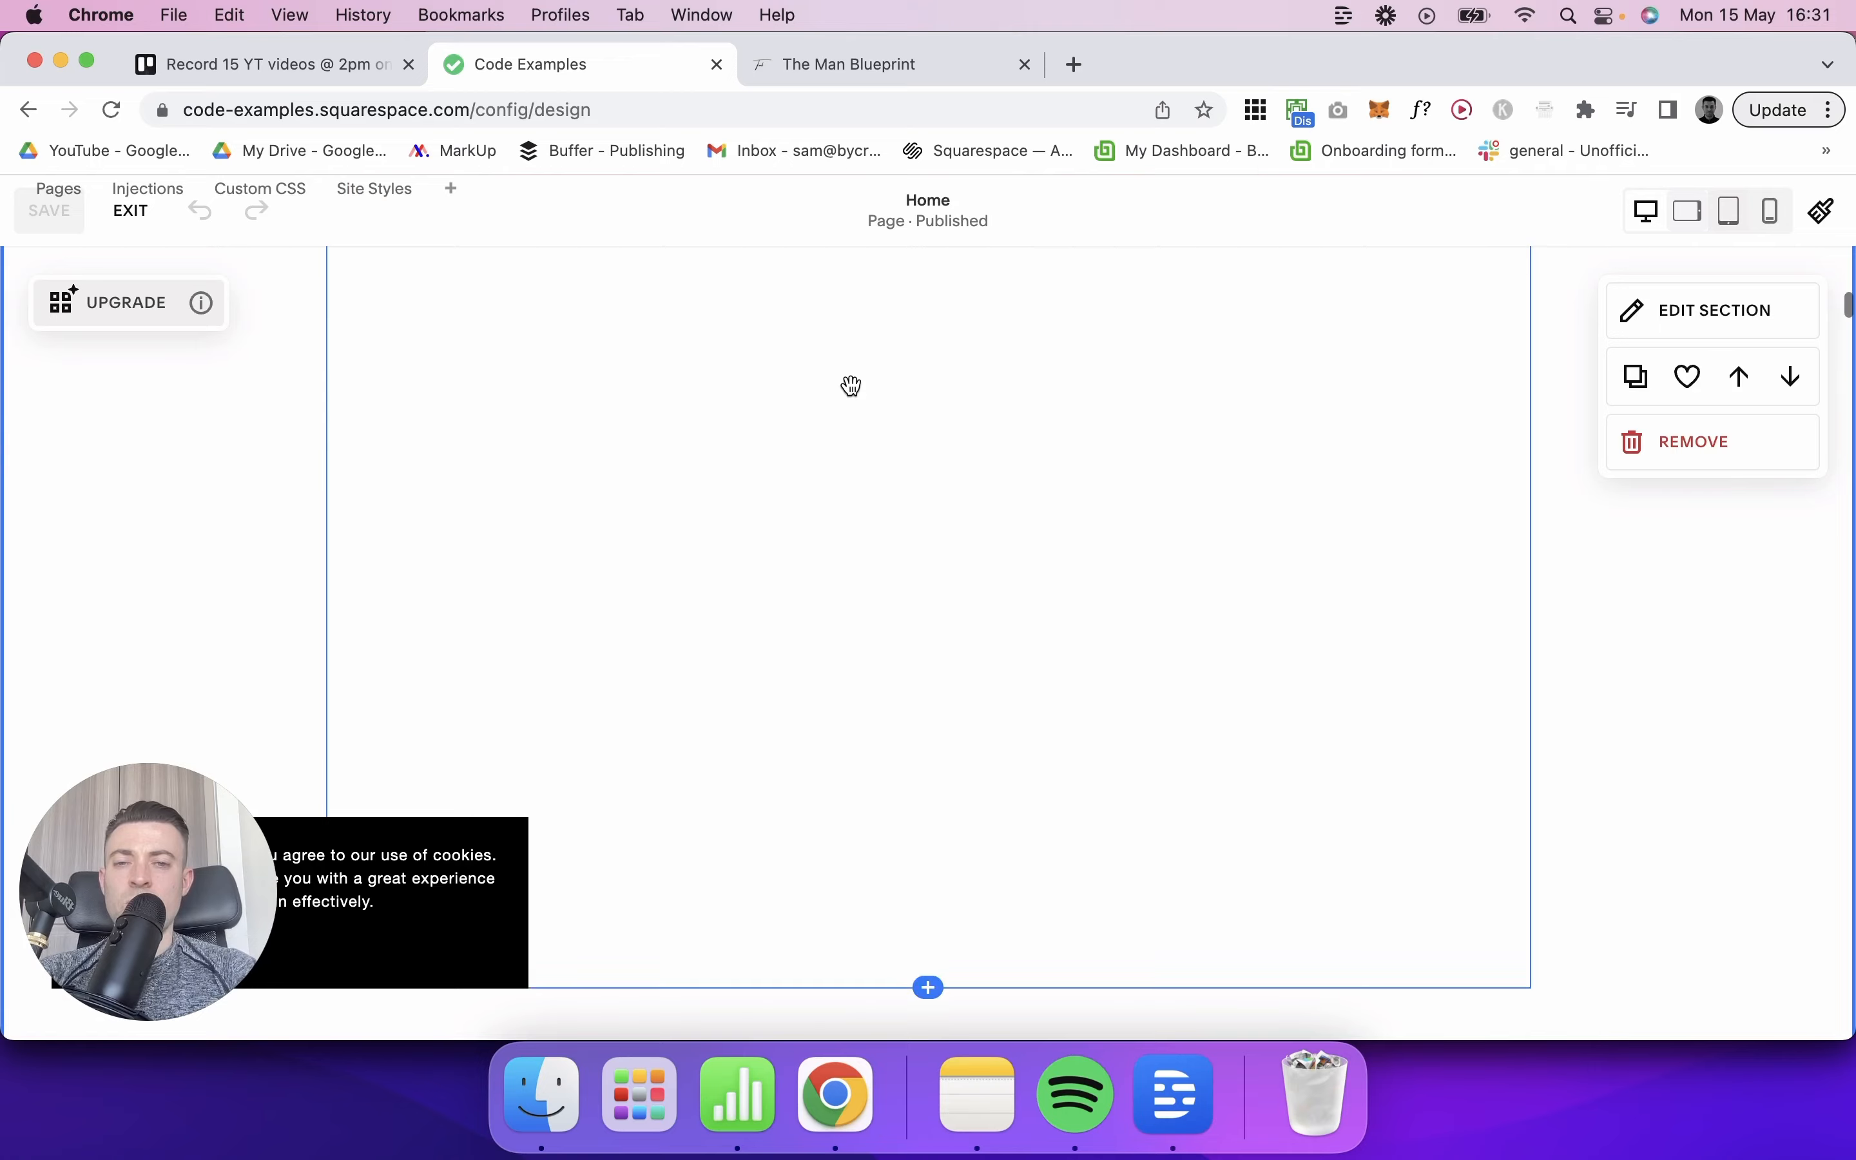
double_click(850, 383)
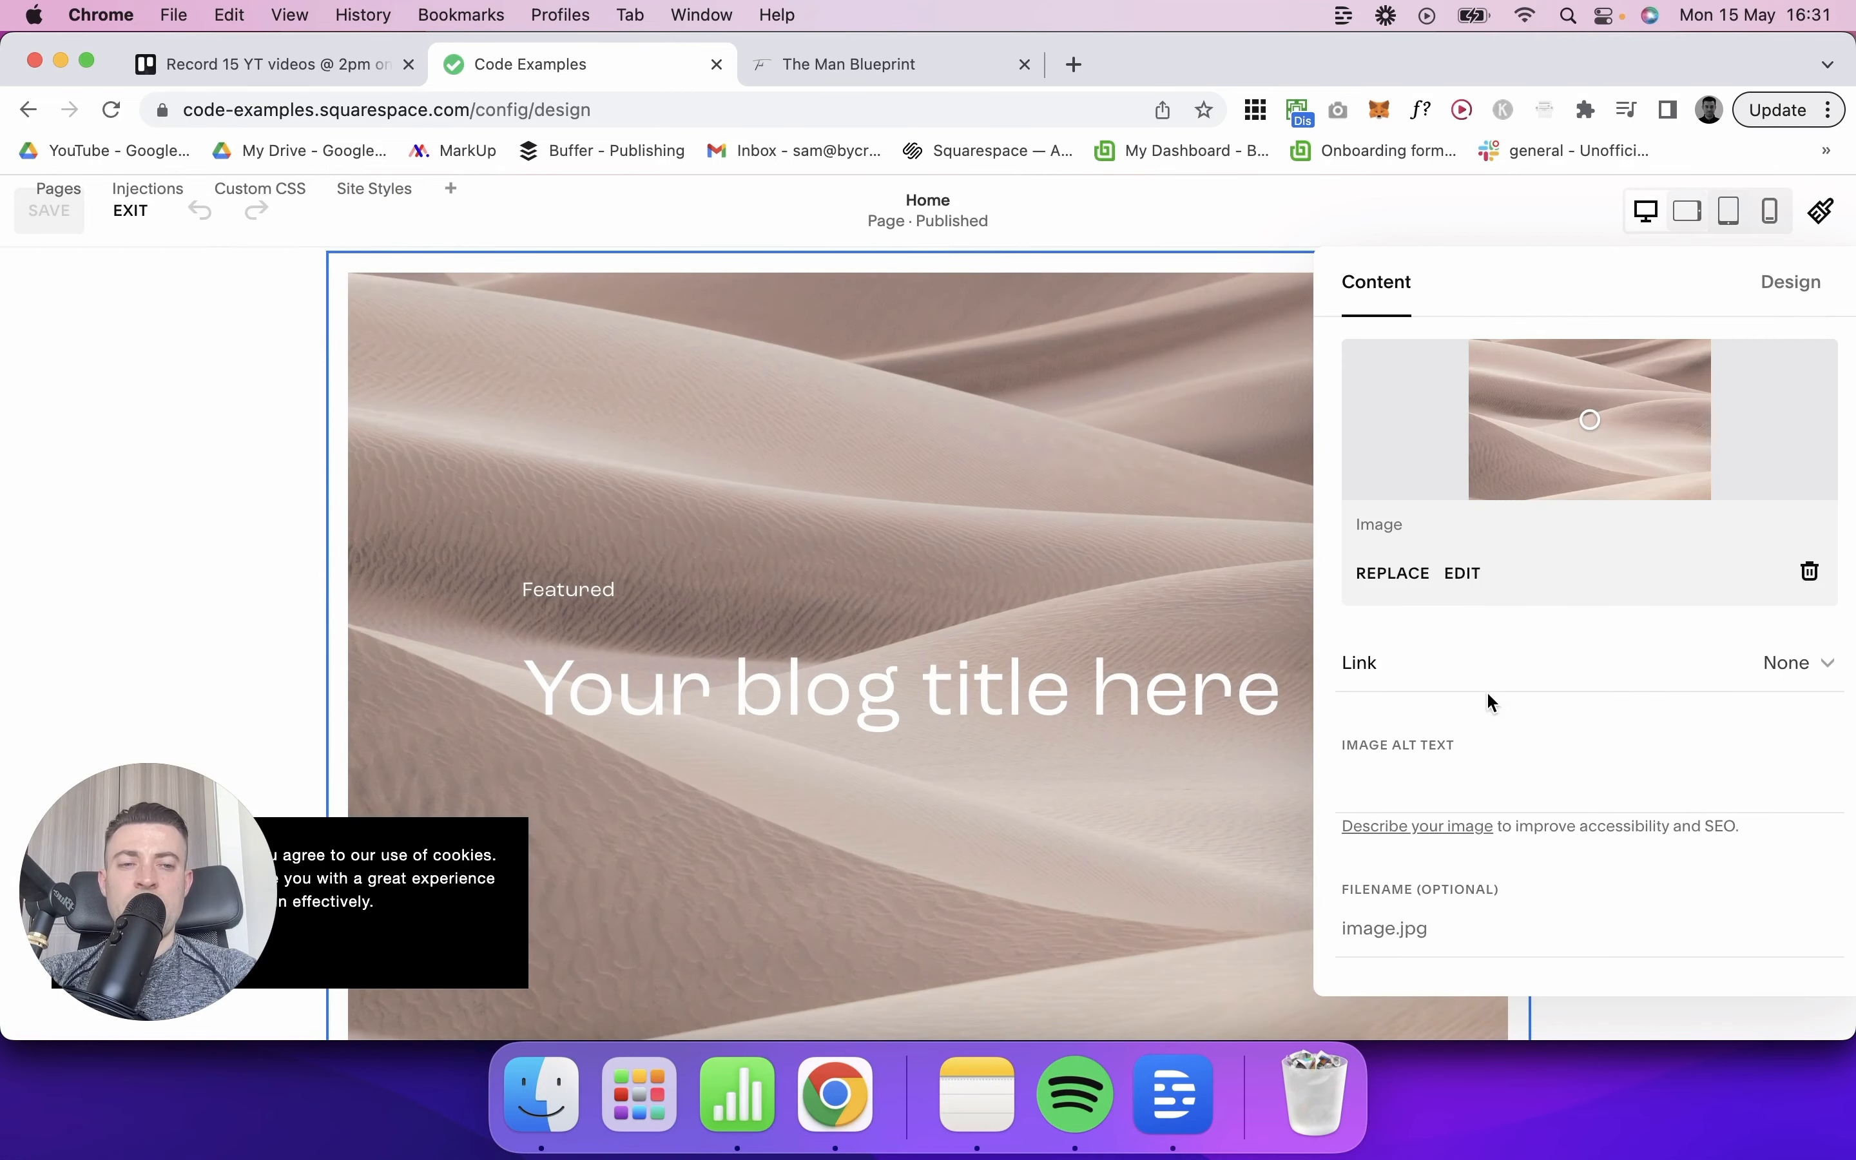
left_click(1504, 669)
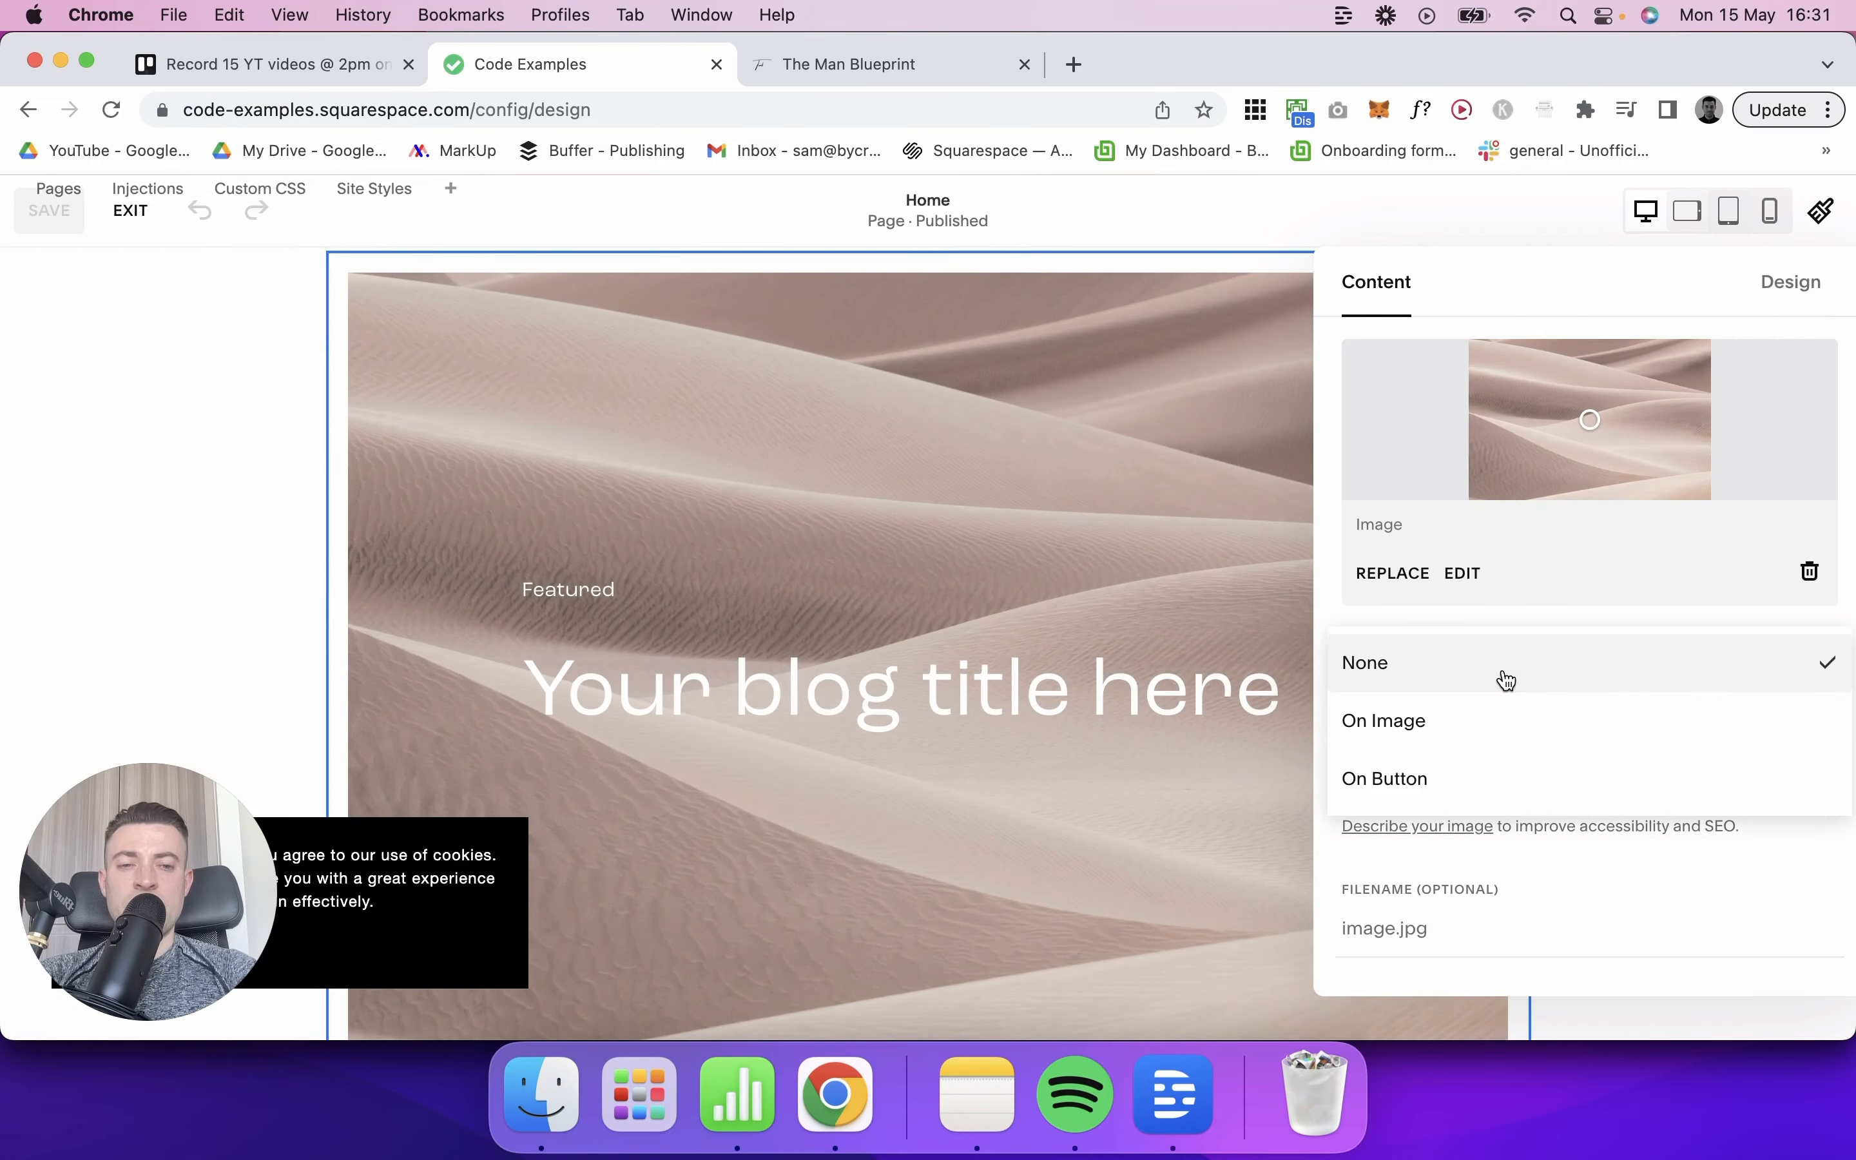
left_click(1439, 725)
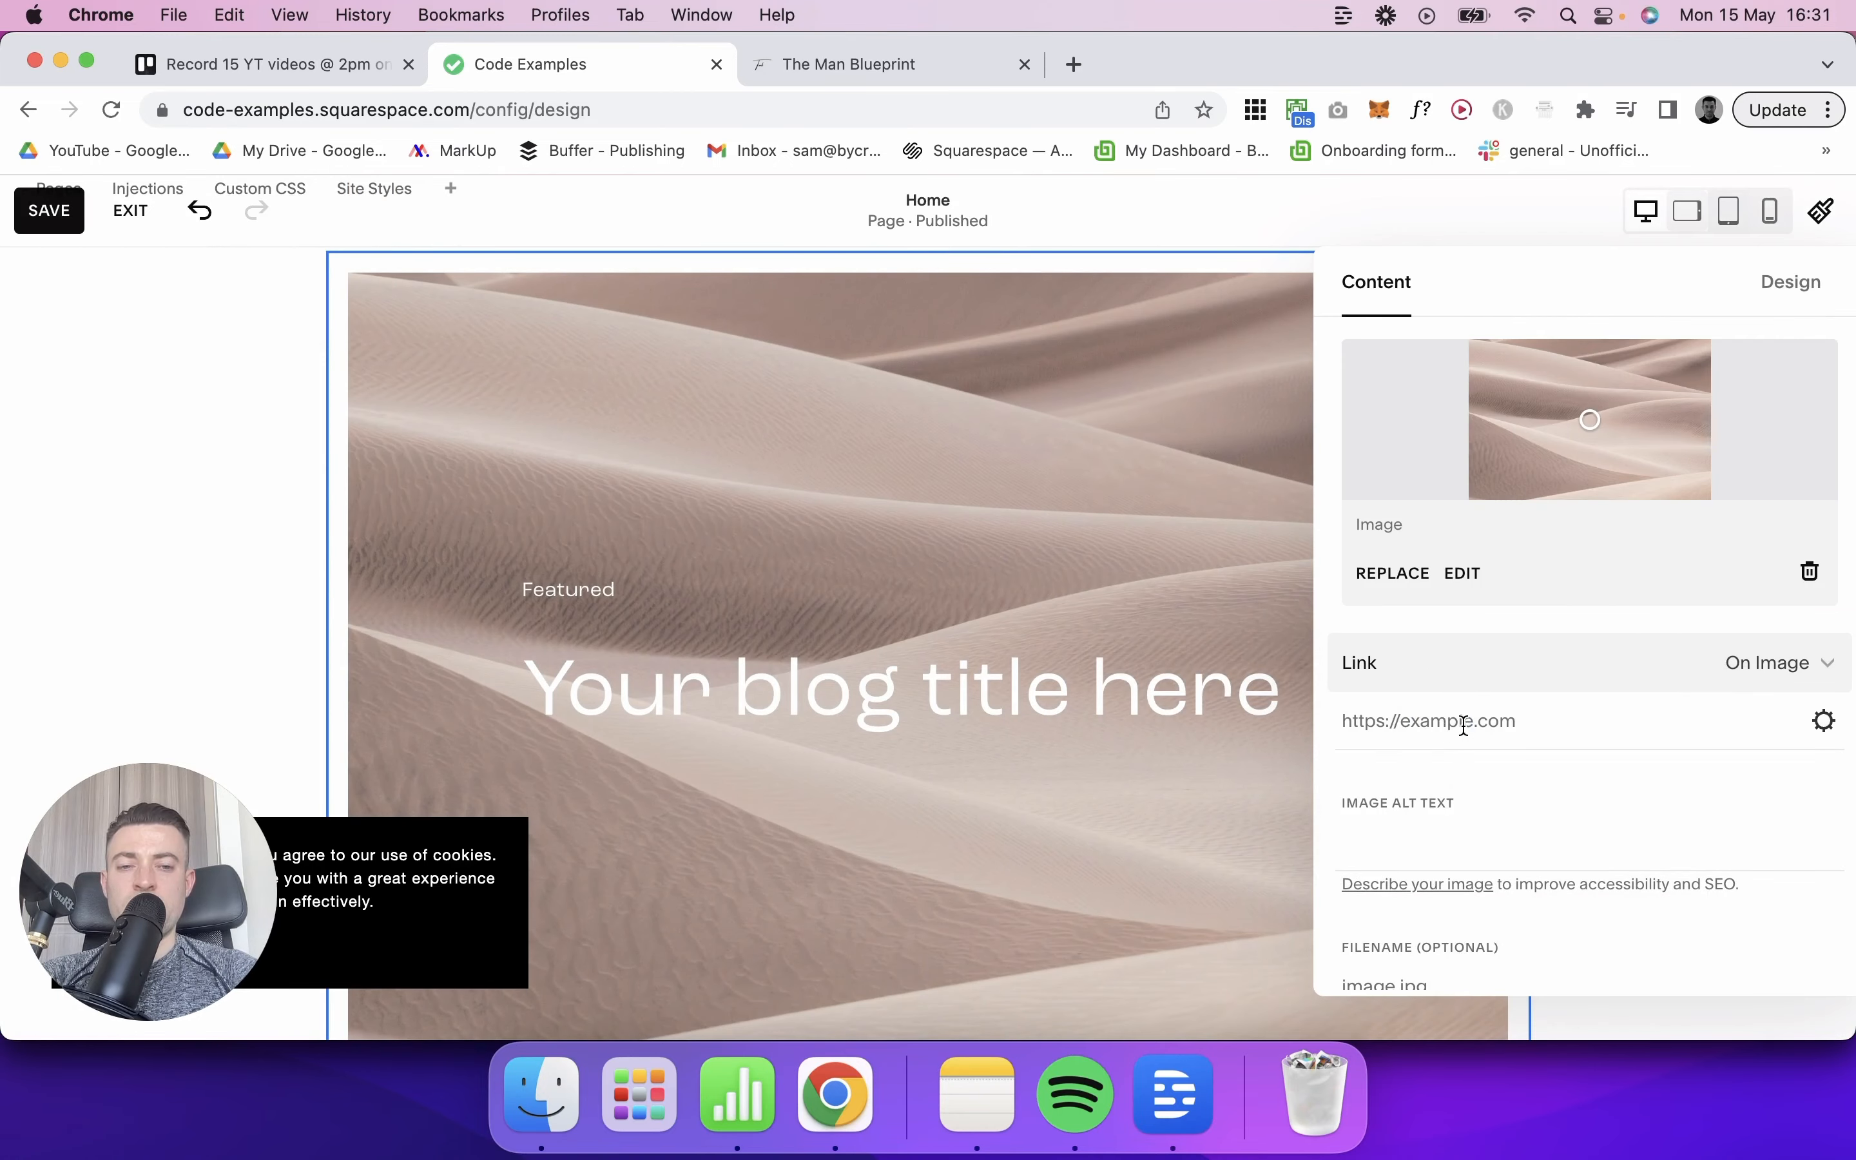
left_click(1457, 724)
type("/blog")
left_click(1473, 848)
left_click(1441, 716)
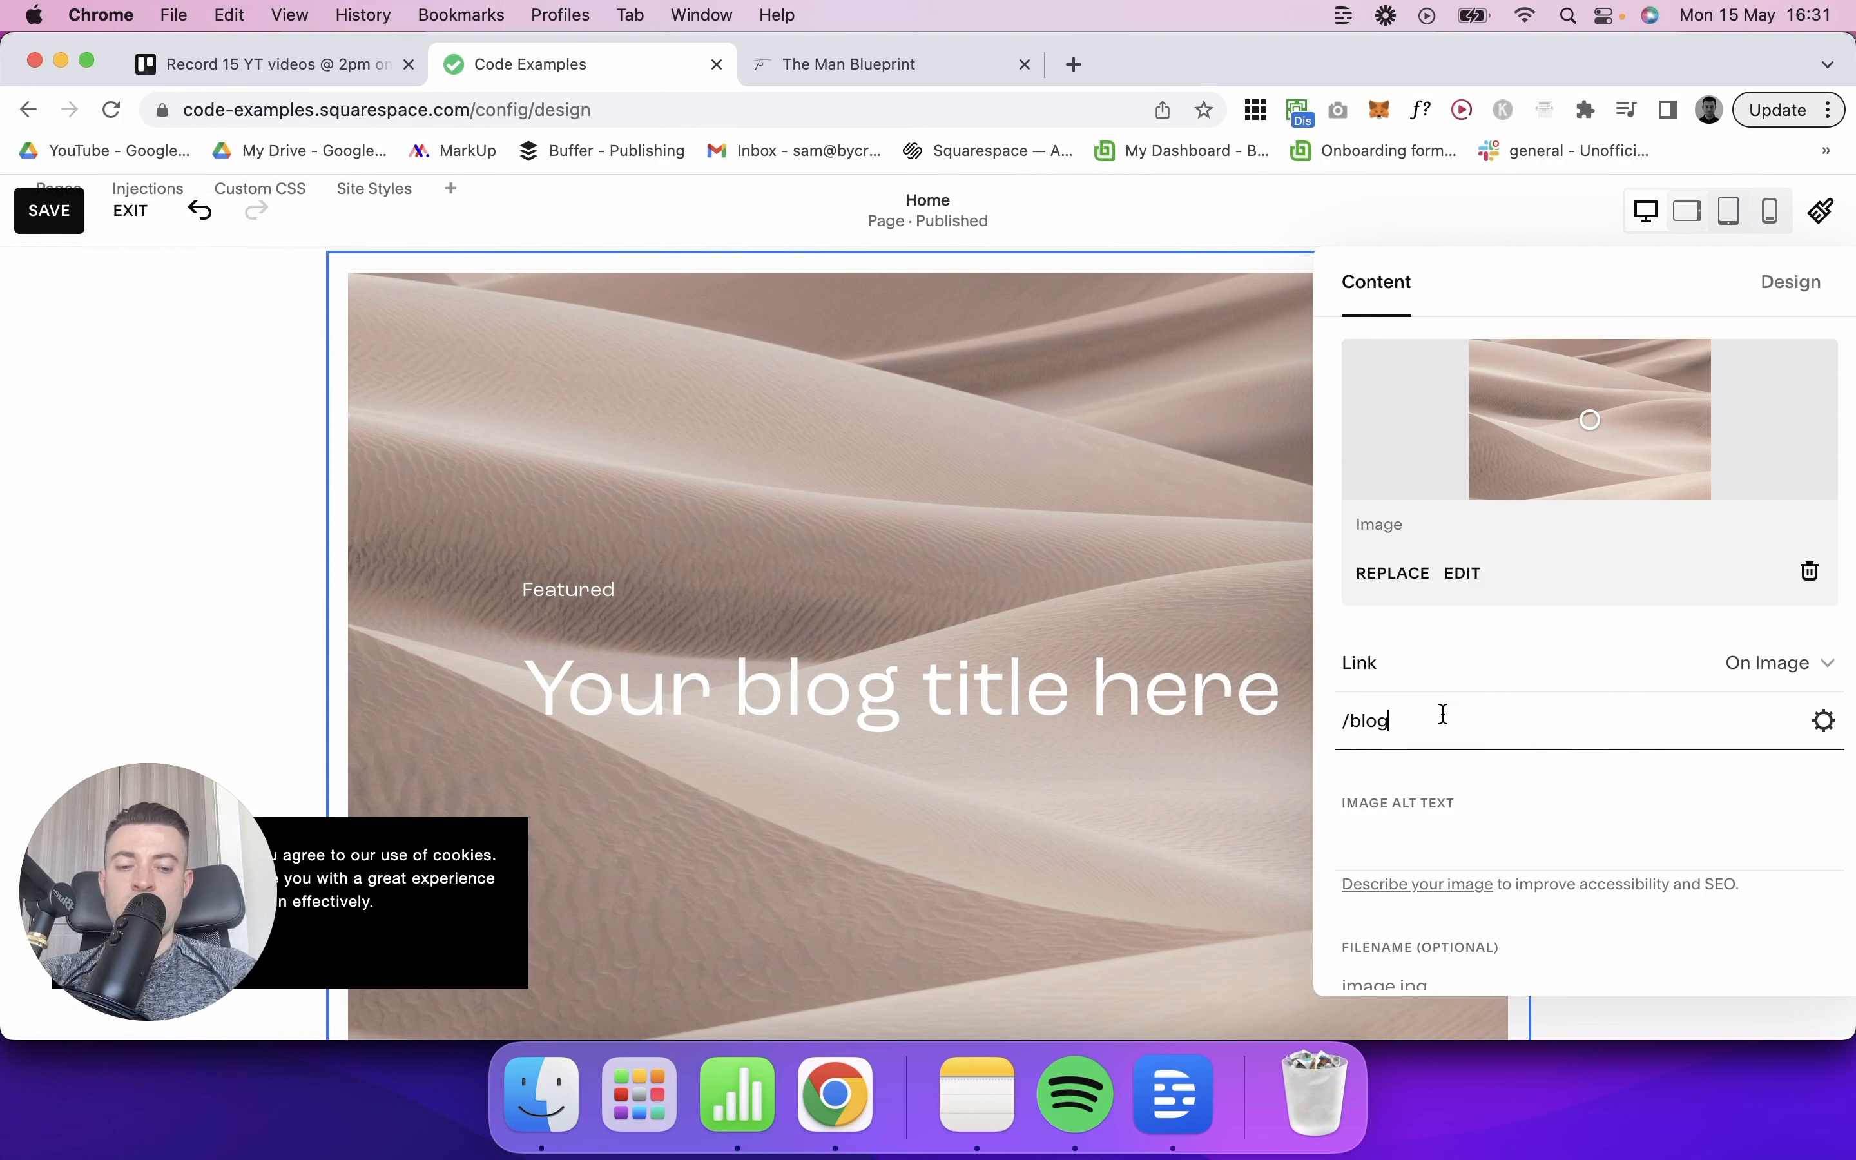
type("/blog-post-title")
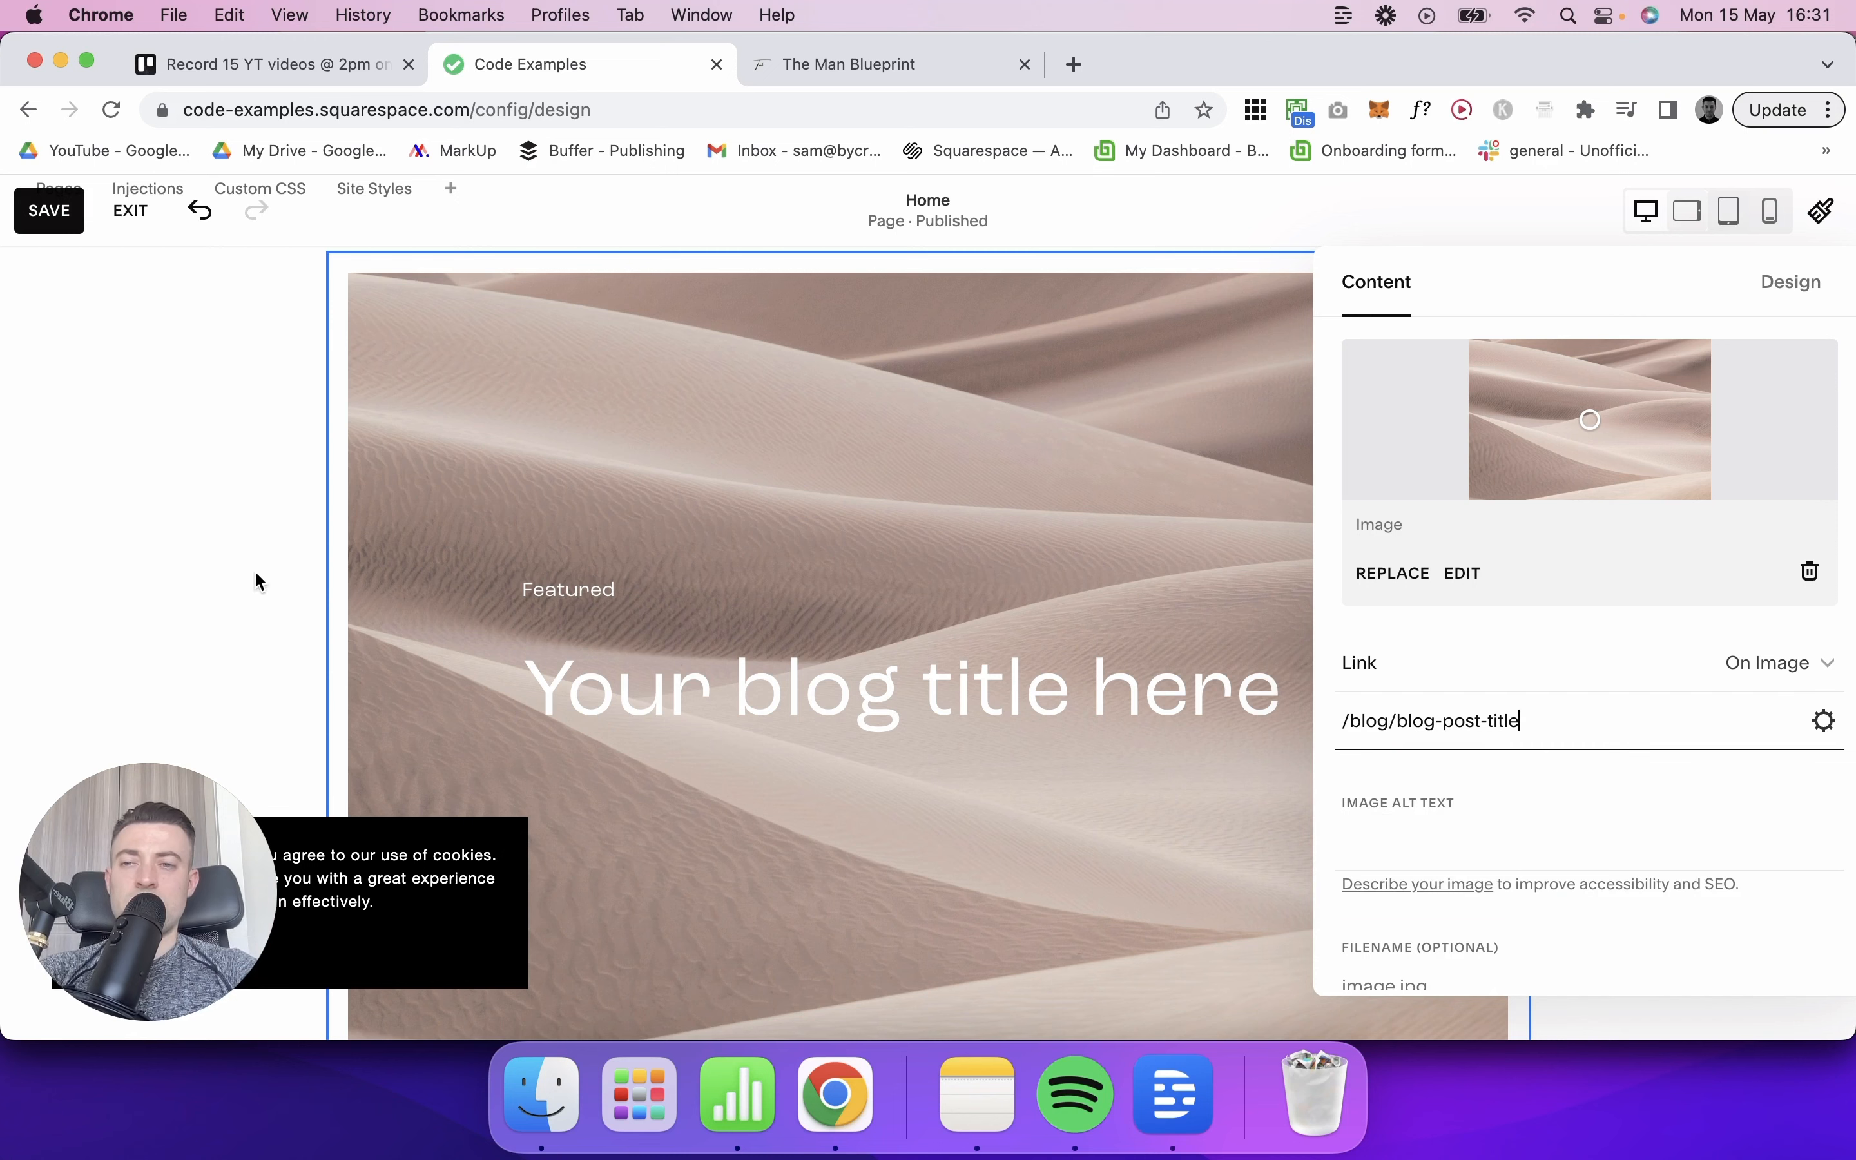
Step: Save the poster image's link and exit page editing
left_click(51, 215)
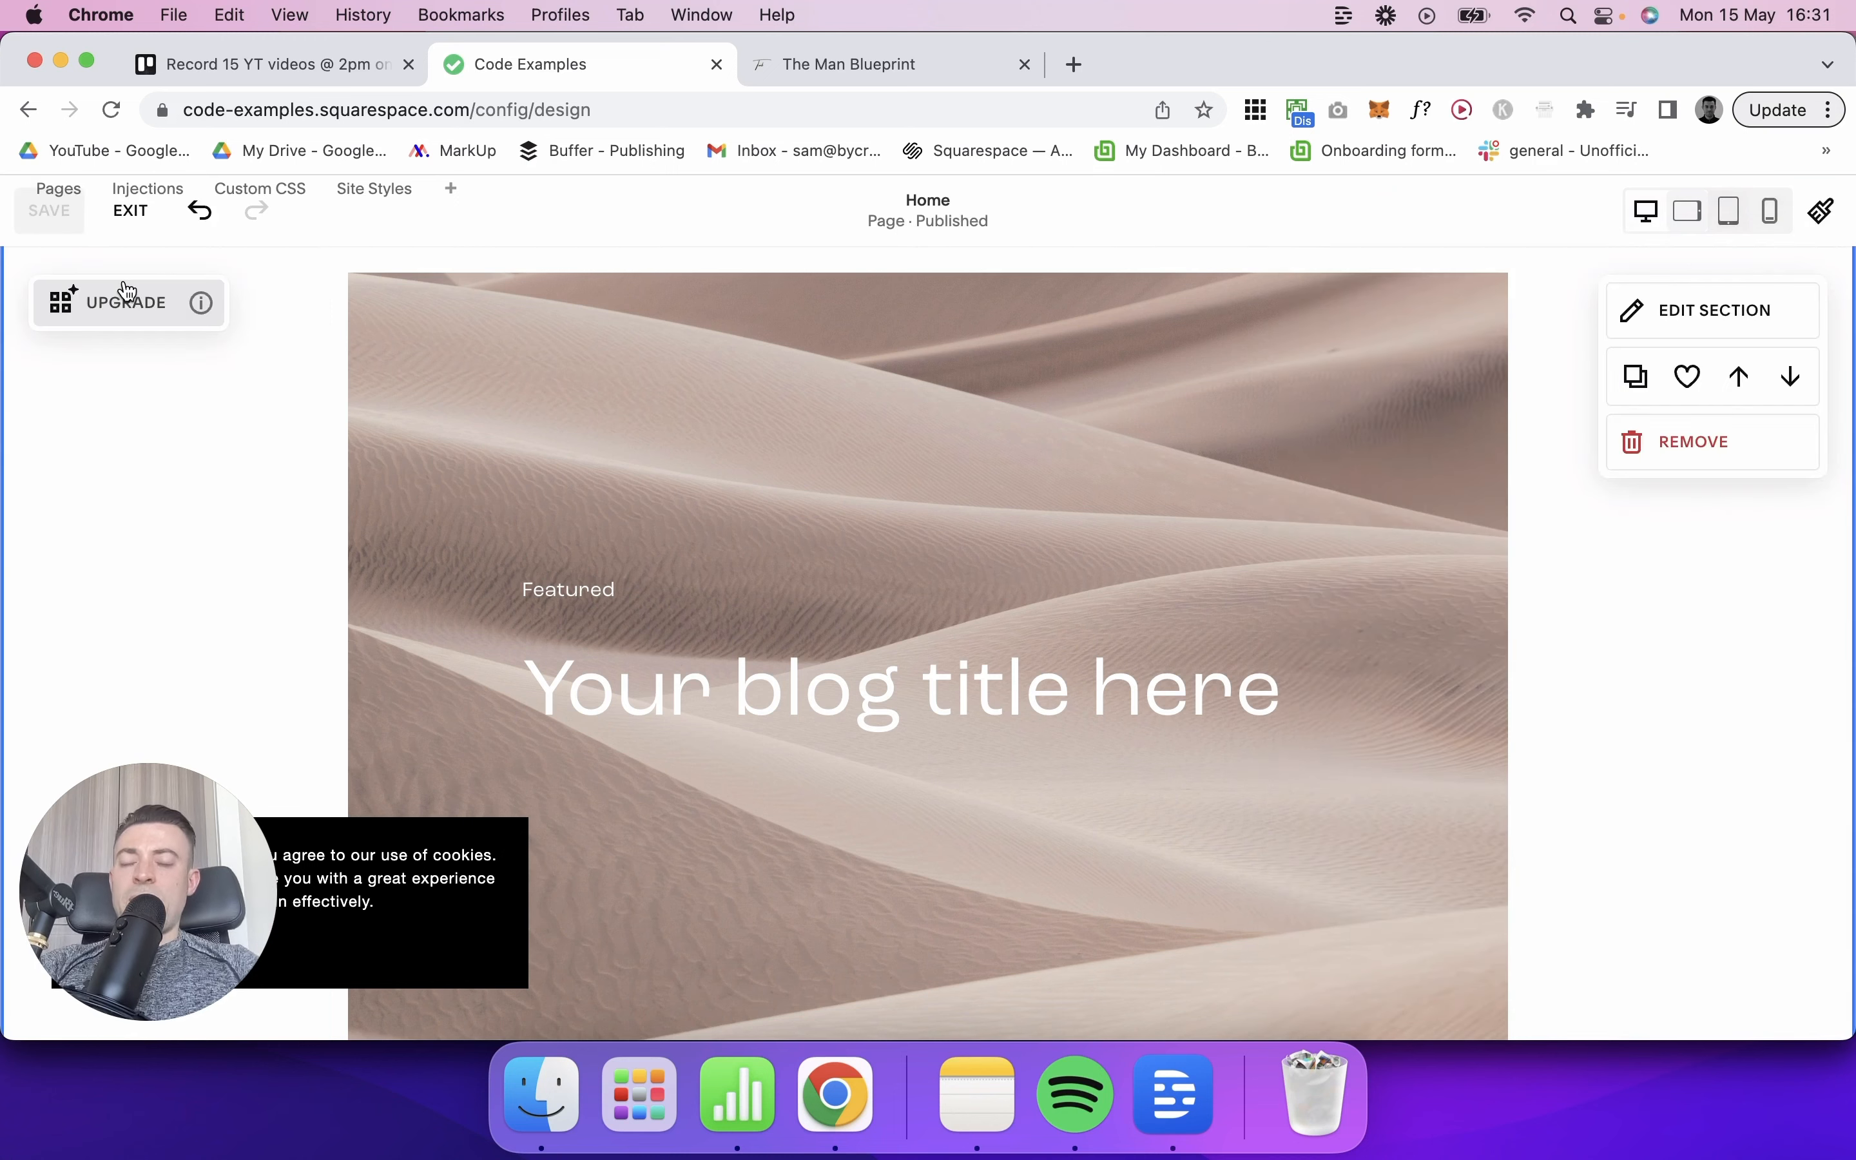
left_click(129, 211)
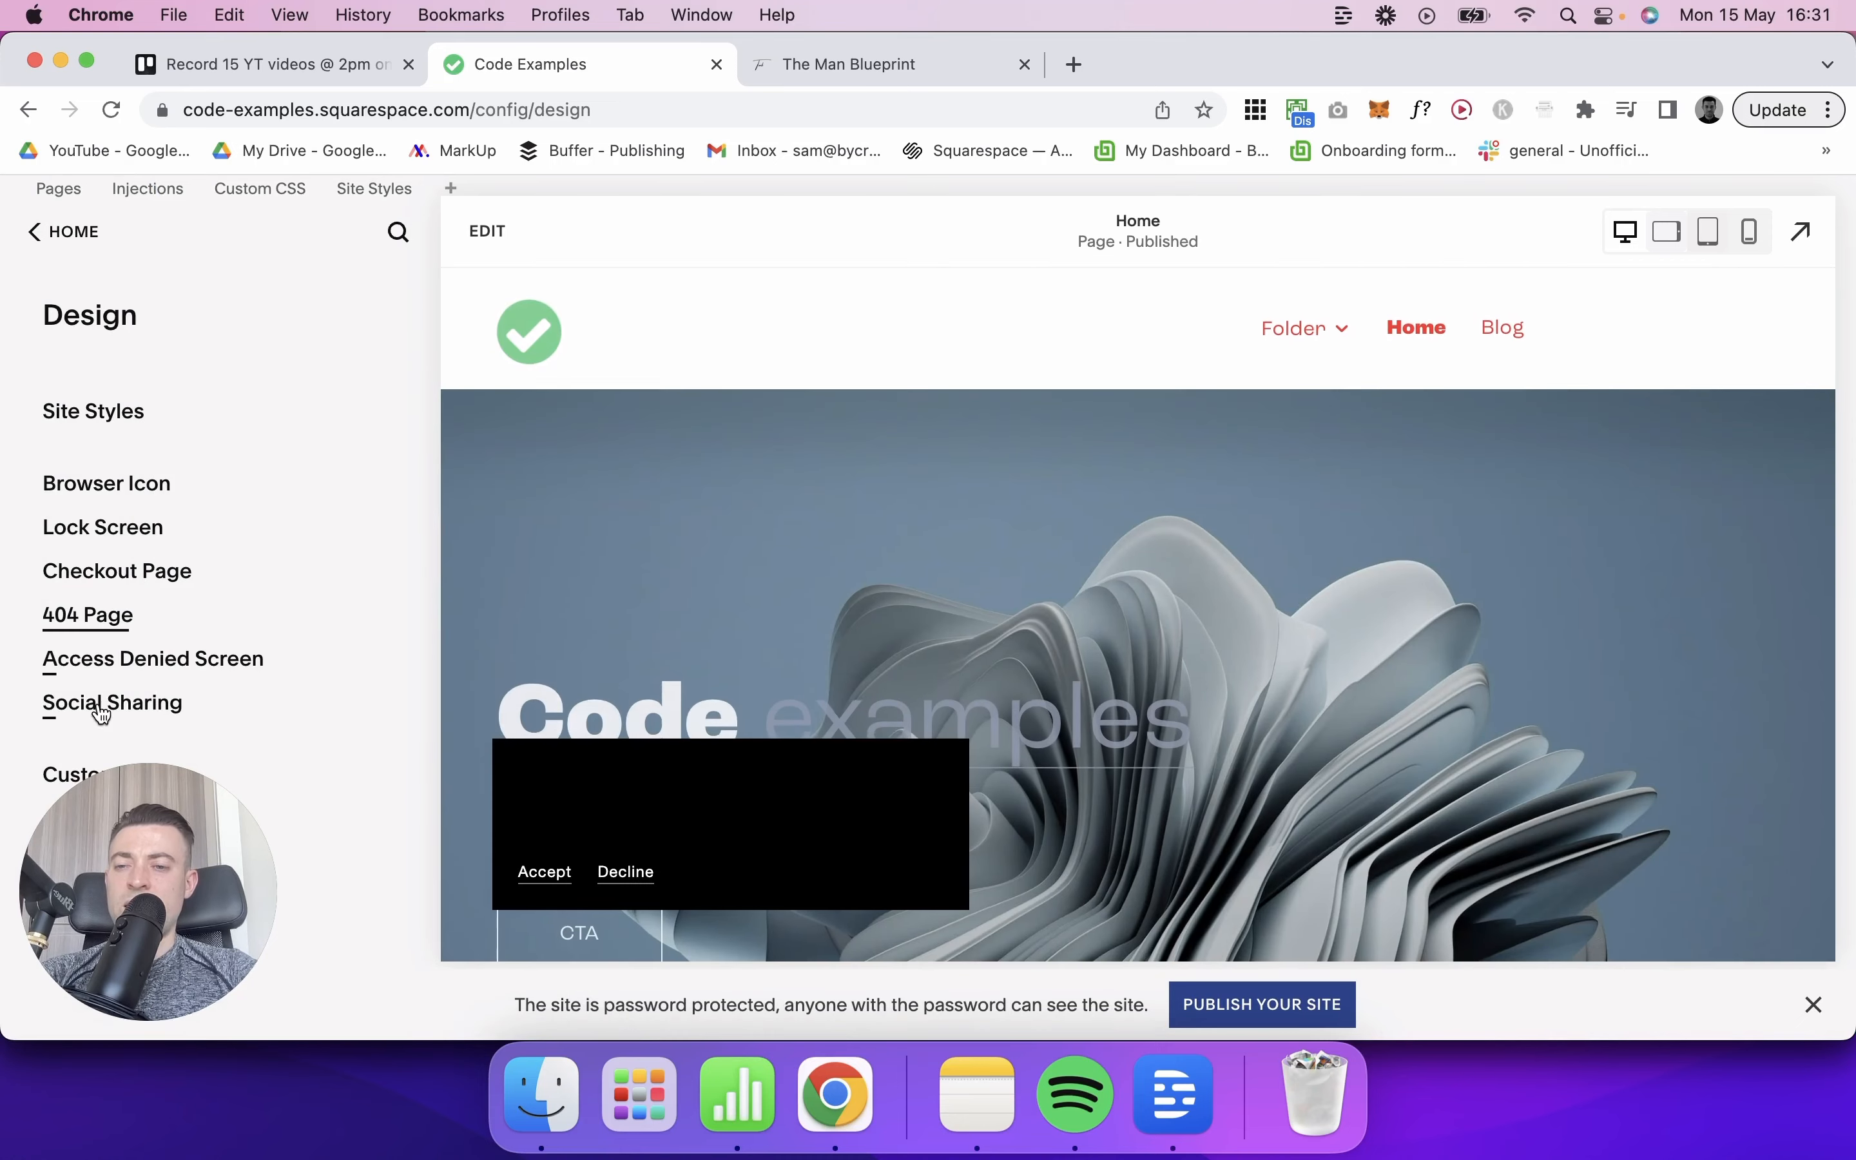
left_click_drag(102, 852, 456, 798)
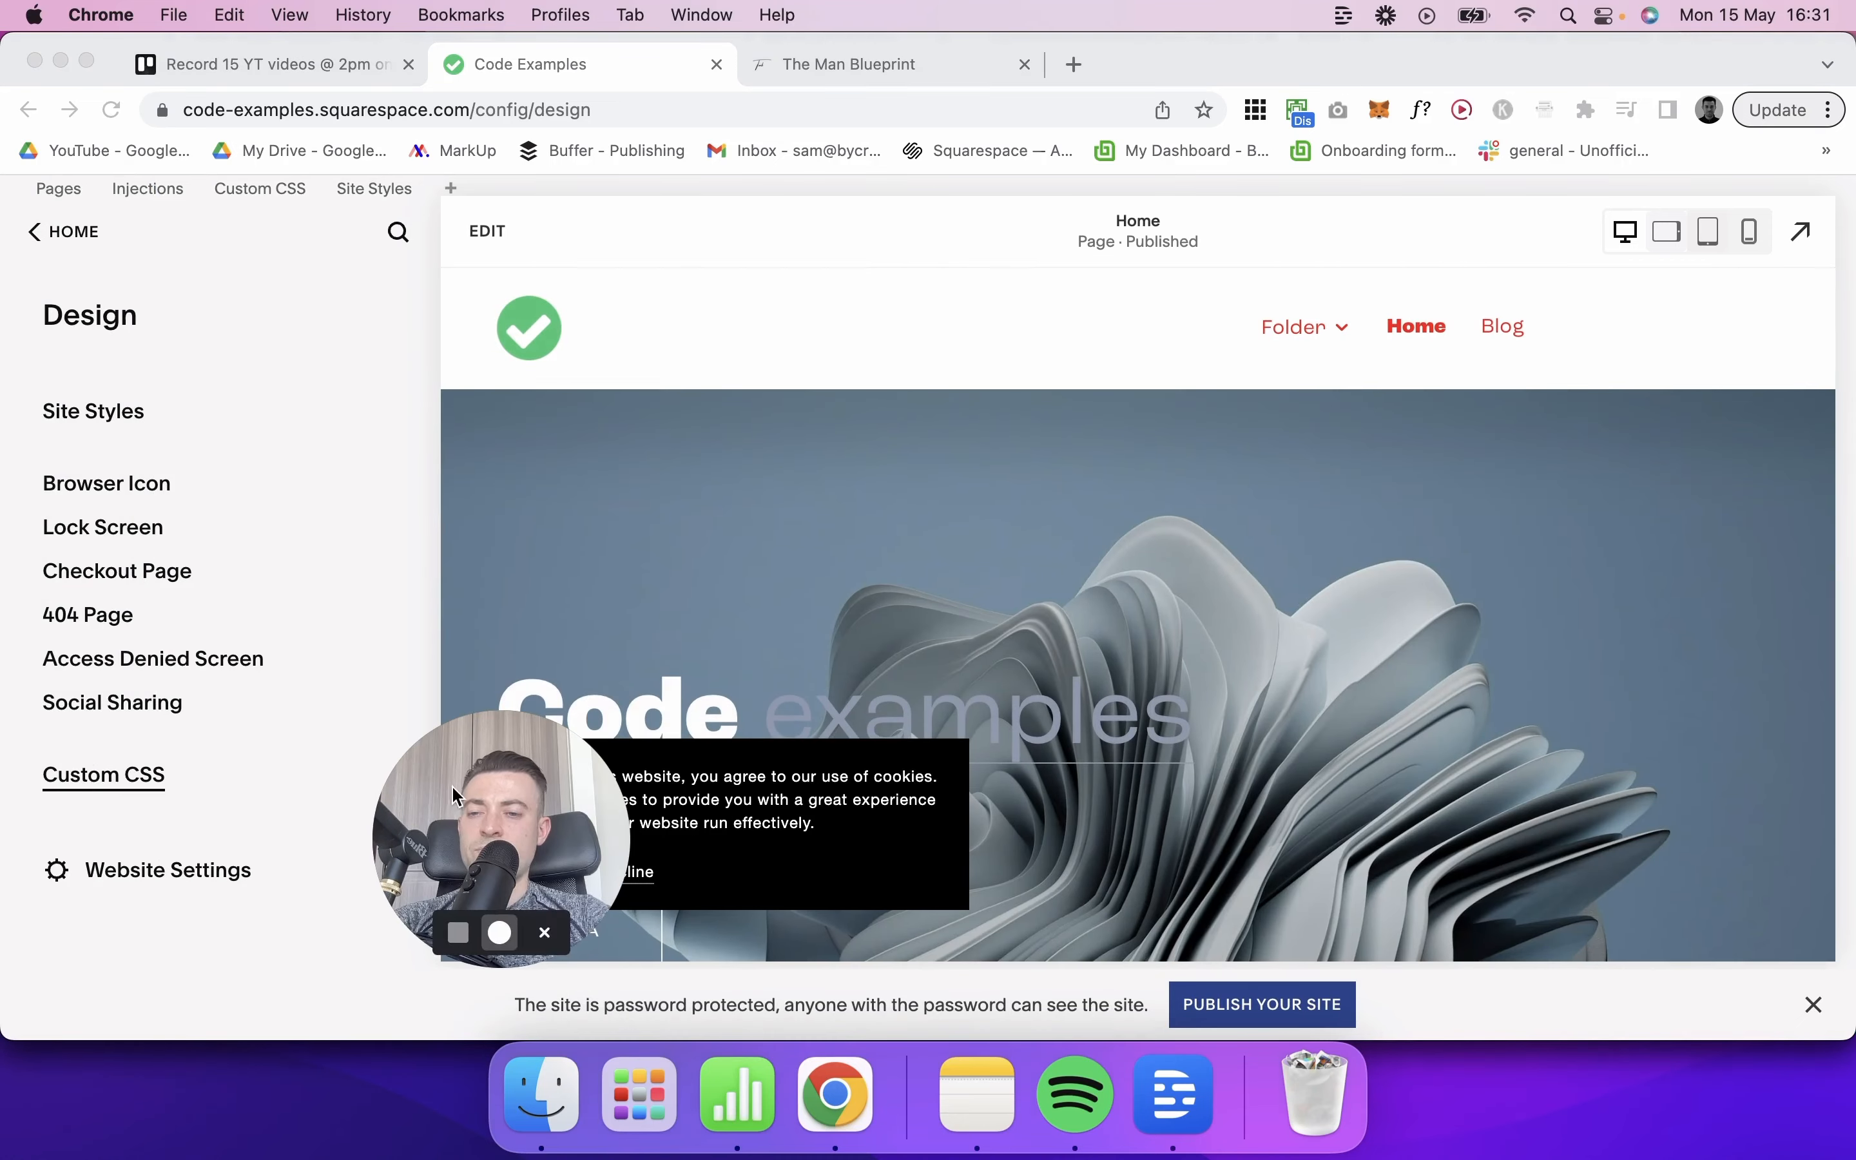
Step: Add a "Featured post header" rule to Custom CSS for the poster block: 7px border-radius, 0.3s transition and 0.7 opacity on hover
left_click(95, 776)
type("//")
type("Featured post header //")
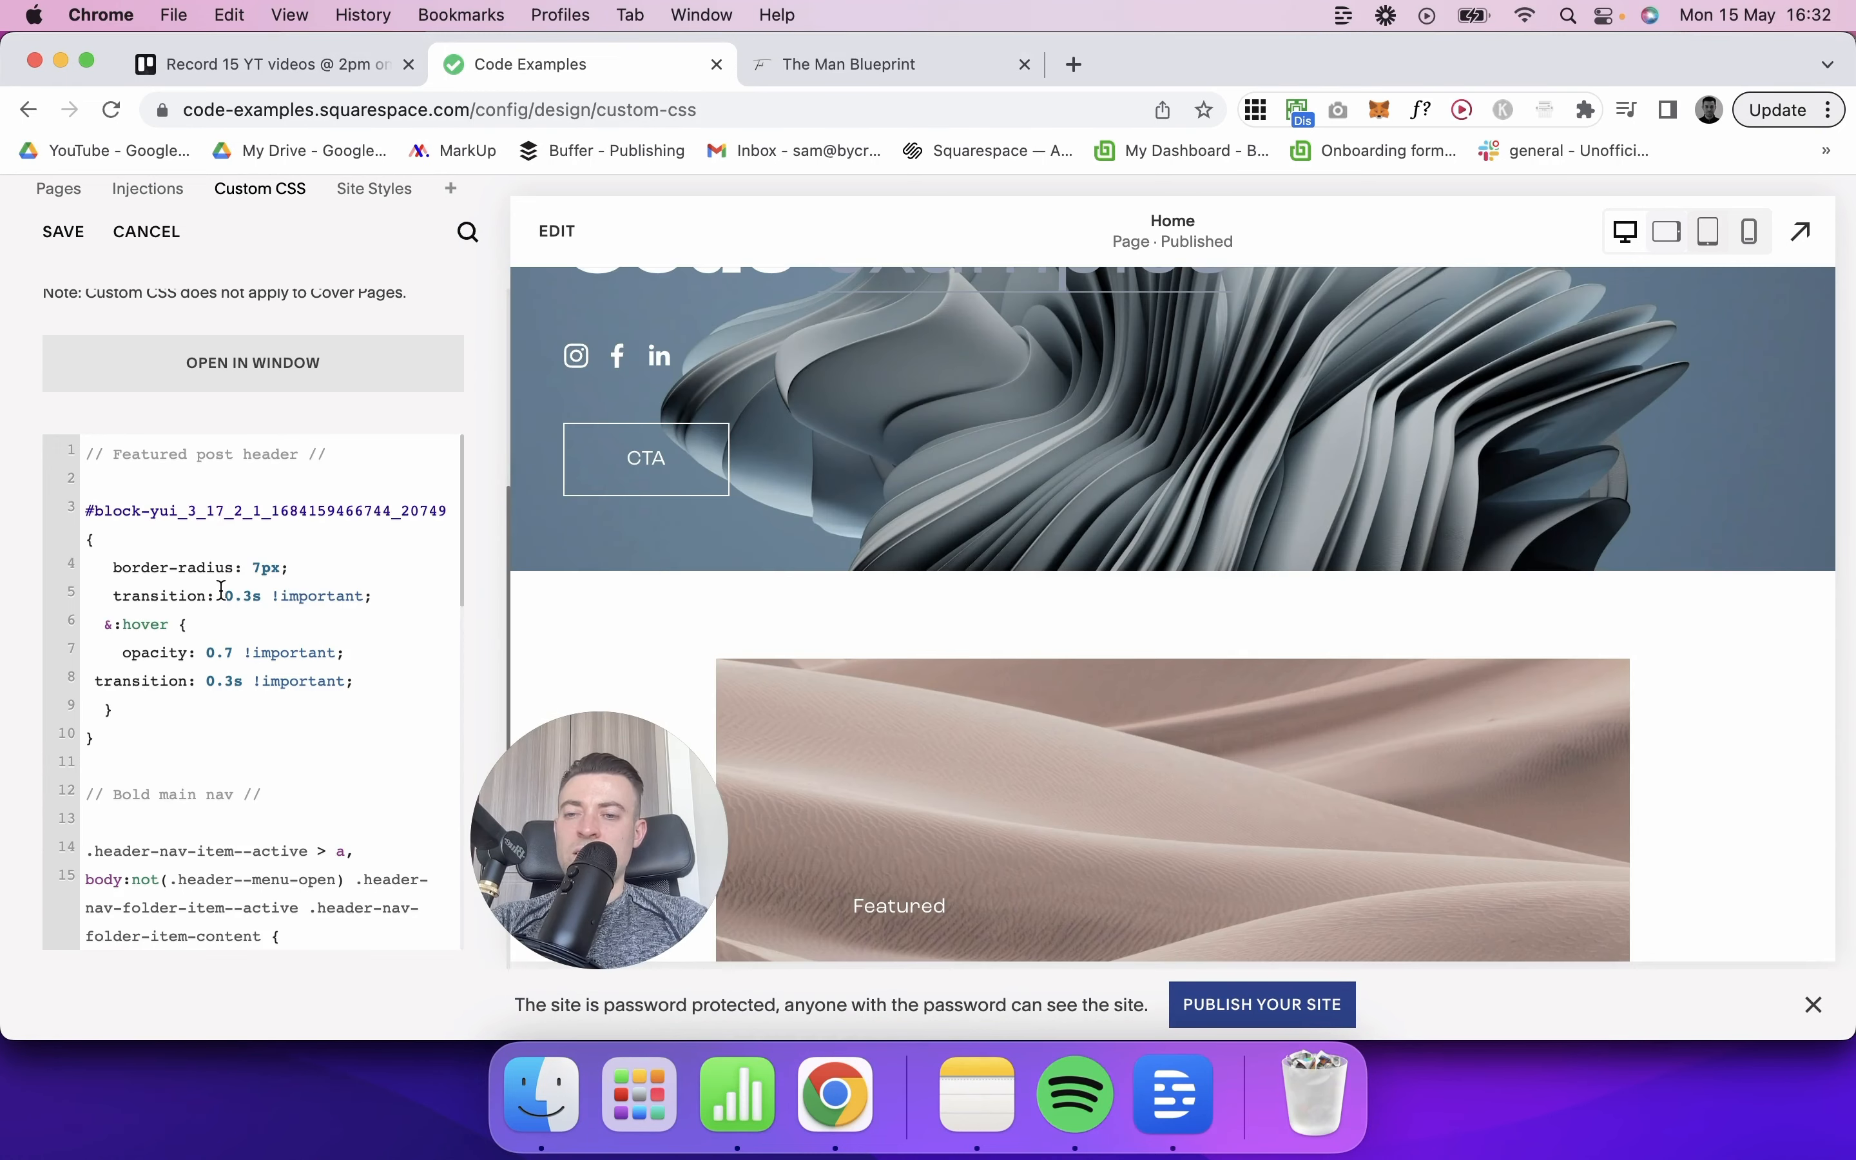
Step: Check the rule's selector against the poster image's block ID and delete the rule's border-radius line
left_click_drag(85, 510, 400, 511)
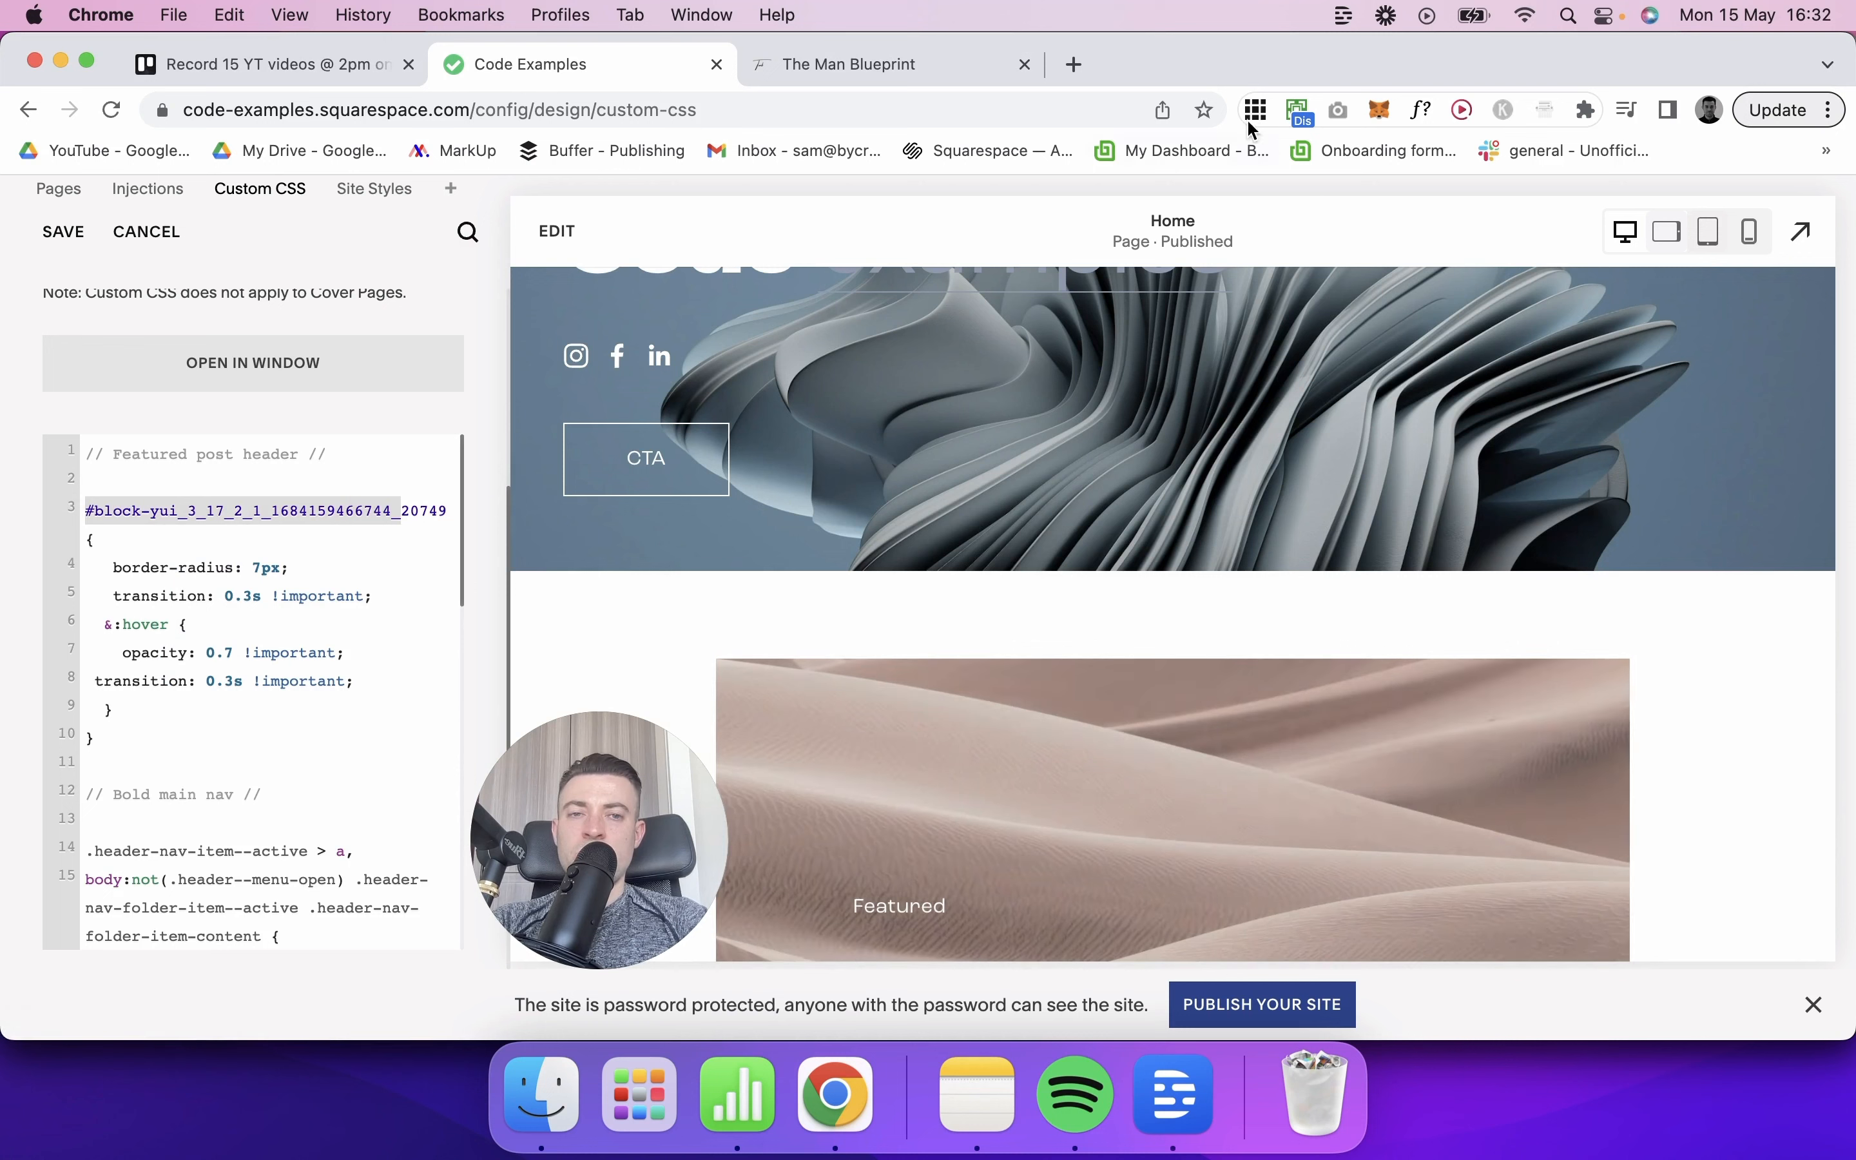
left_click(1256, 110)
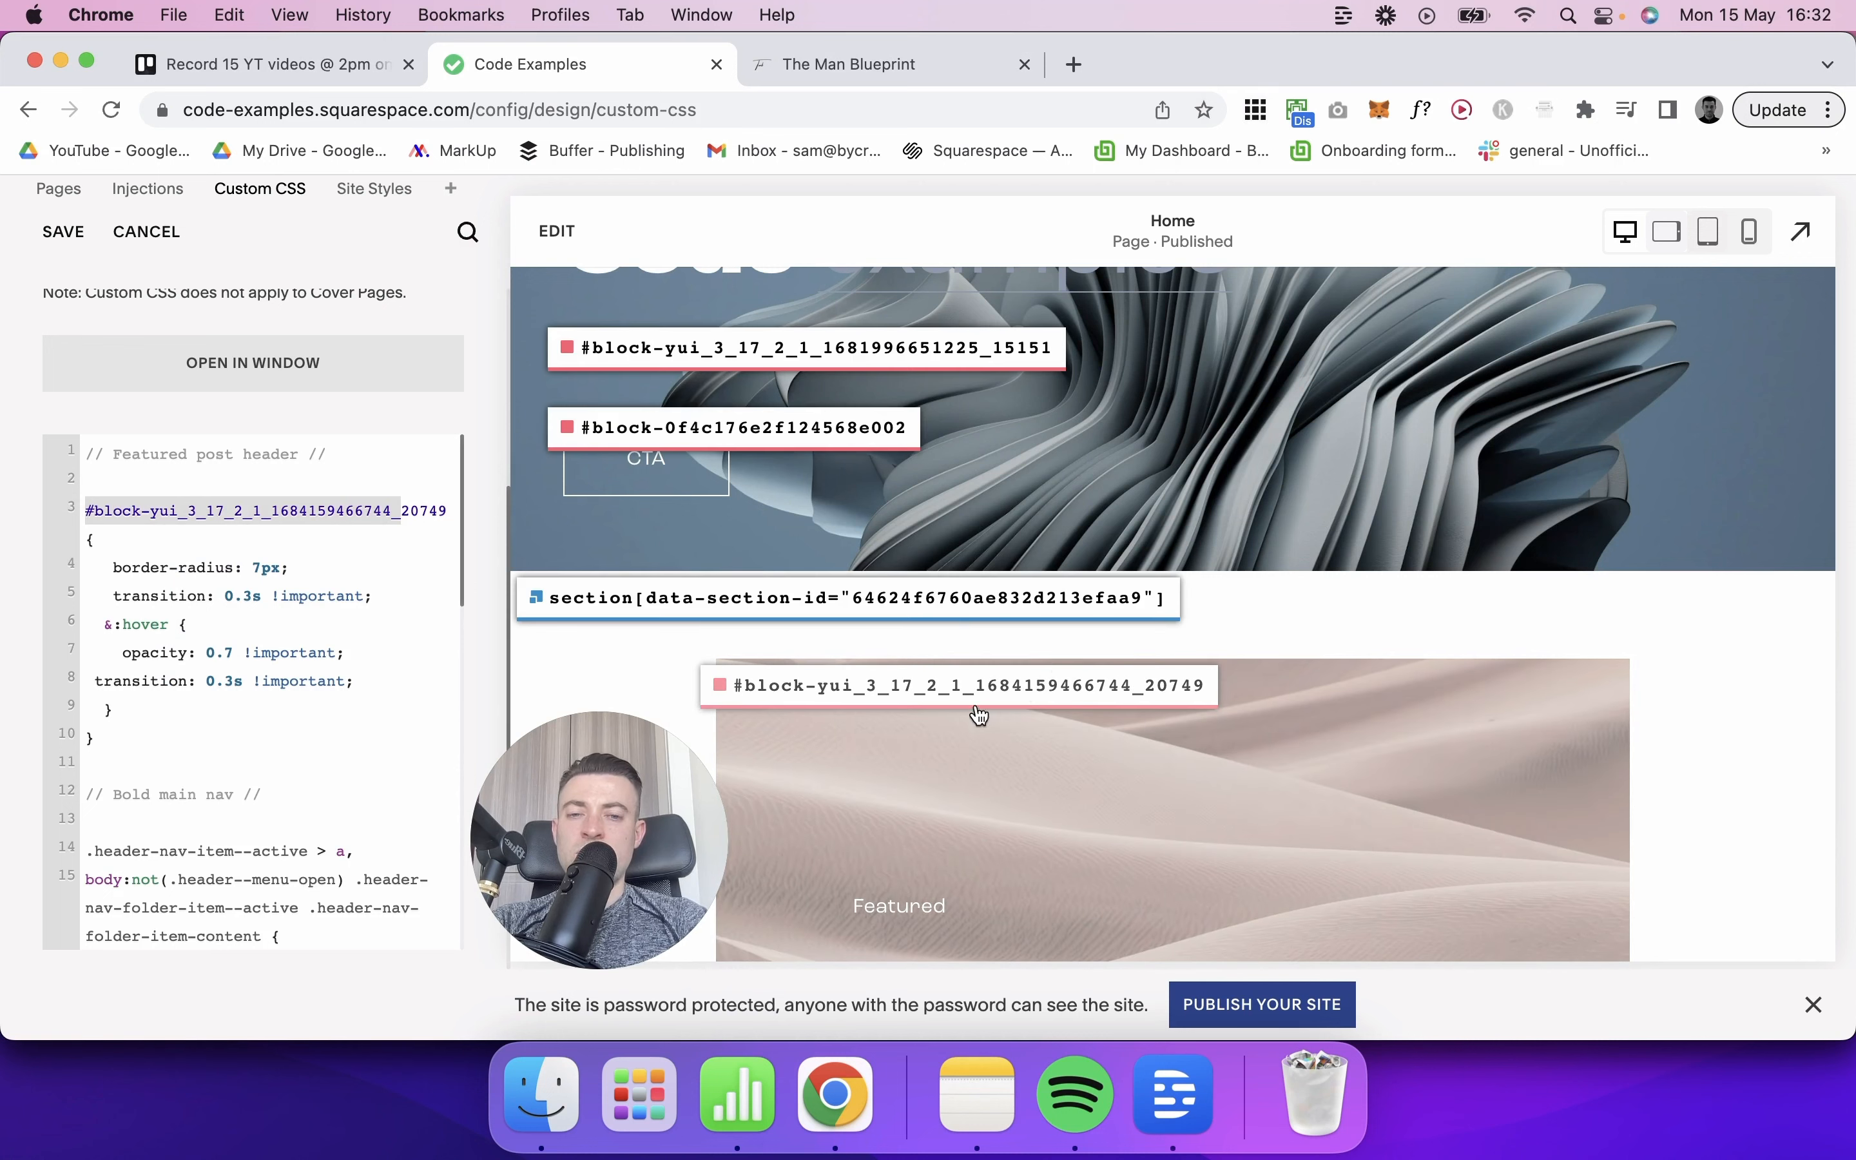
left_click(1256, 110)
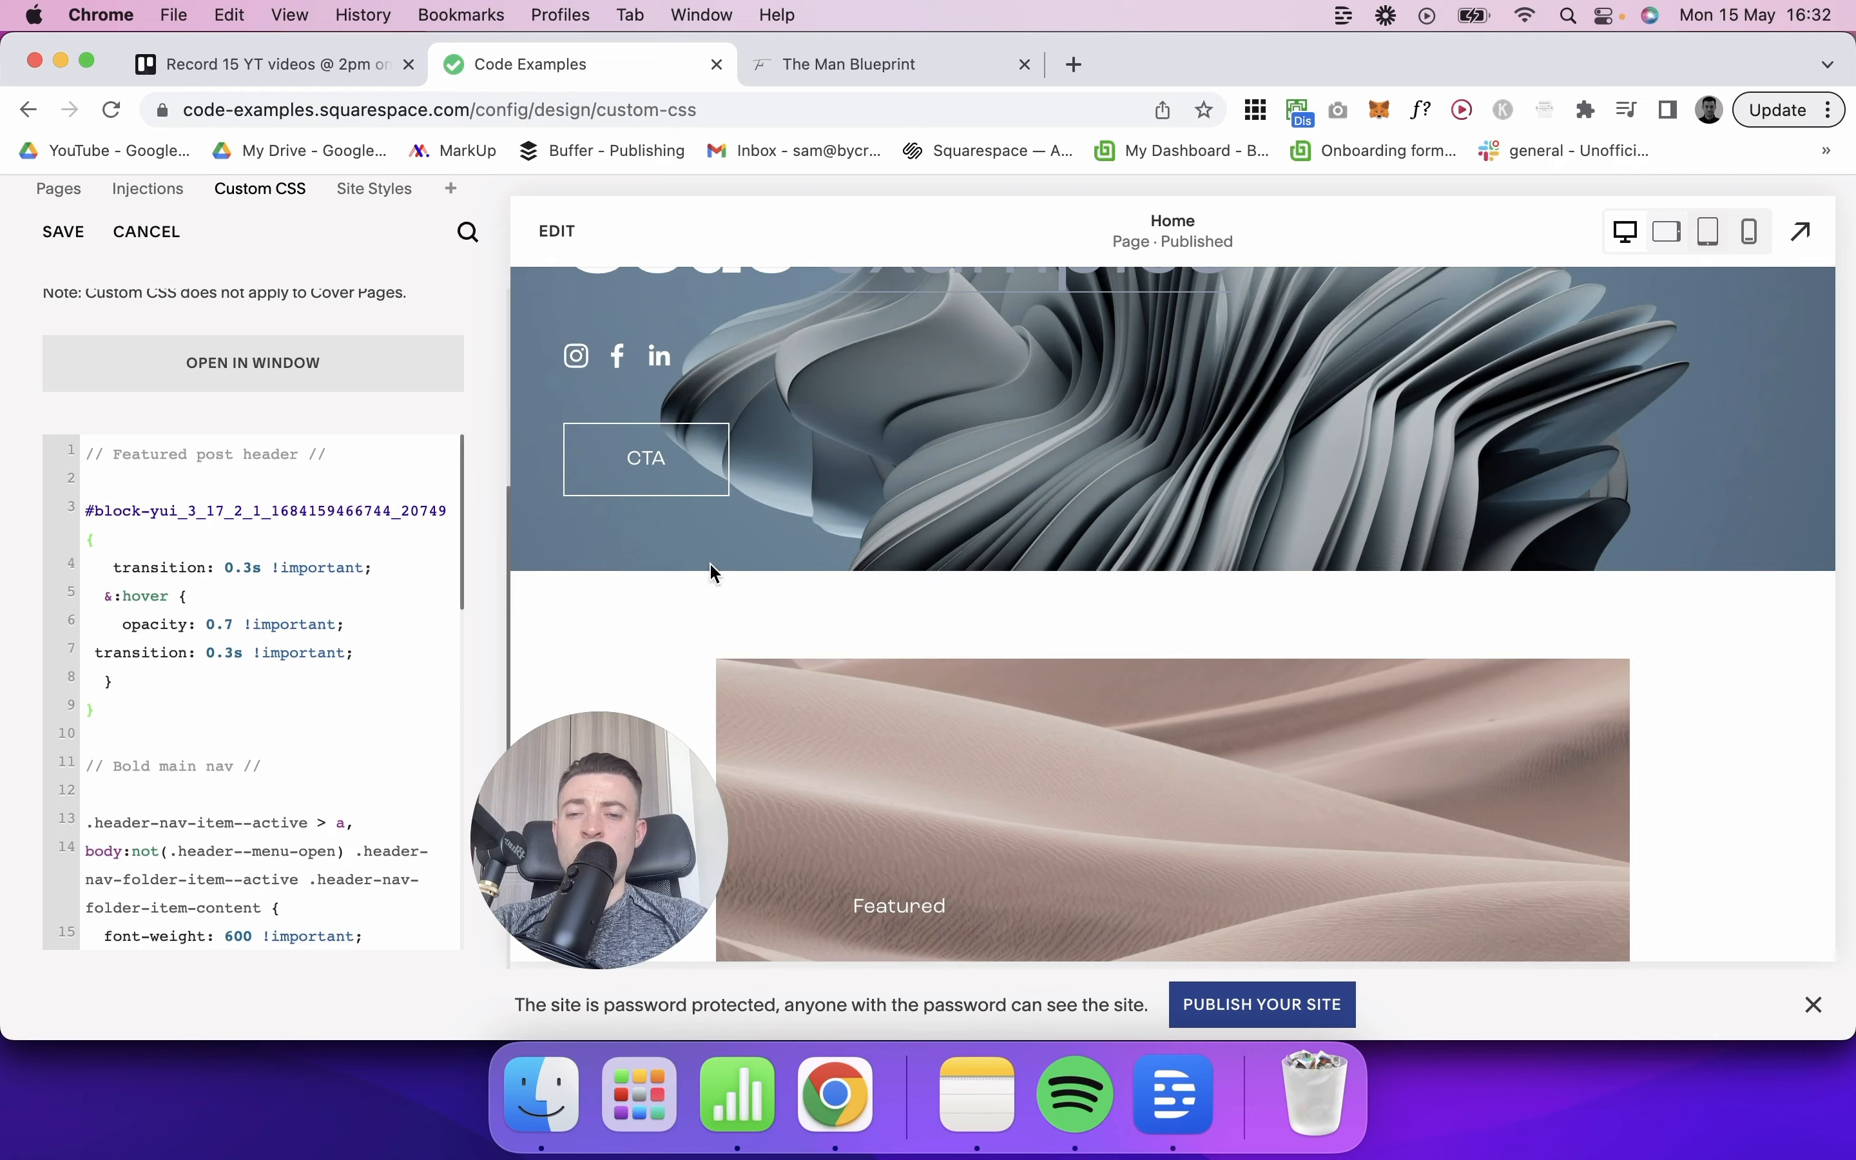
Step: Examine the featured post header's transition and hover opacity lines and test the hover effect on the poster image
scroll(713, 571, "down", 3)
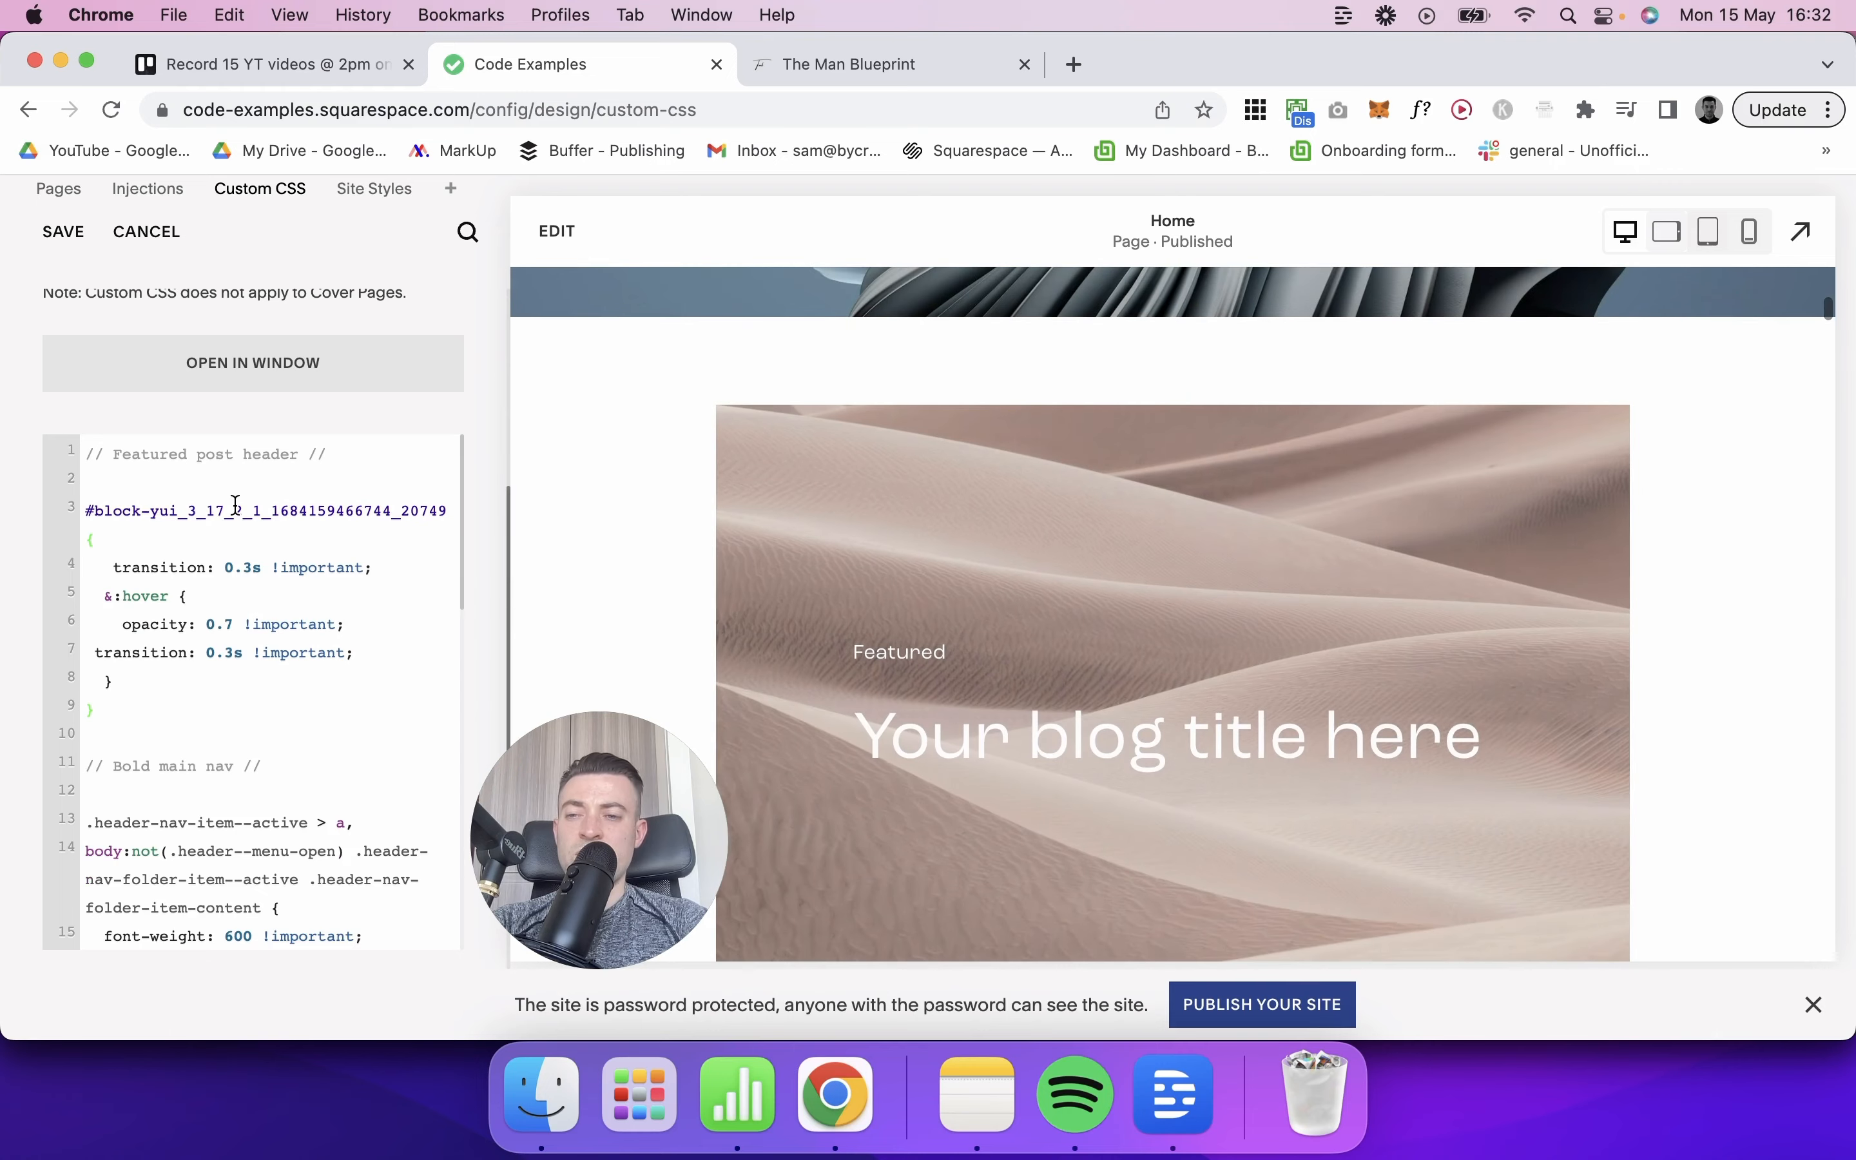
left_click_drag(105, 572, 374, 568)
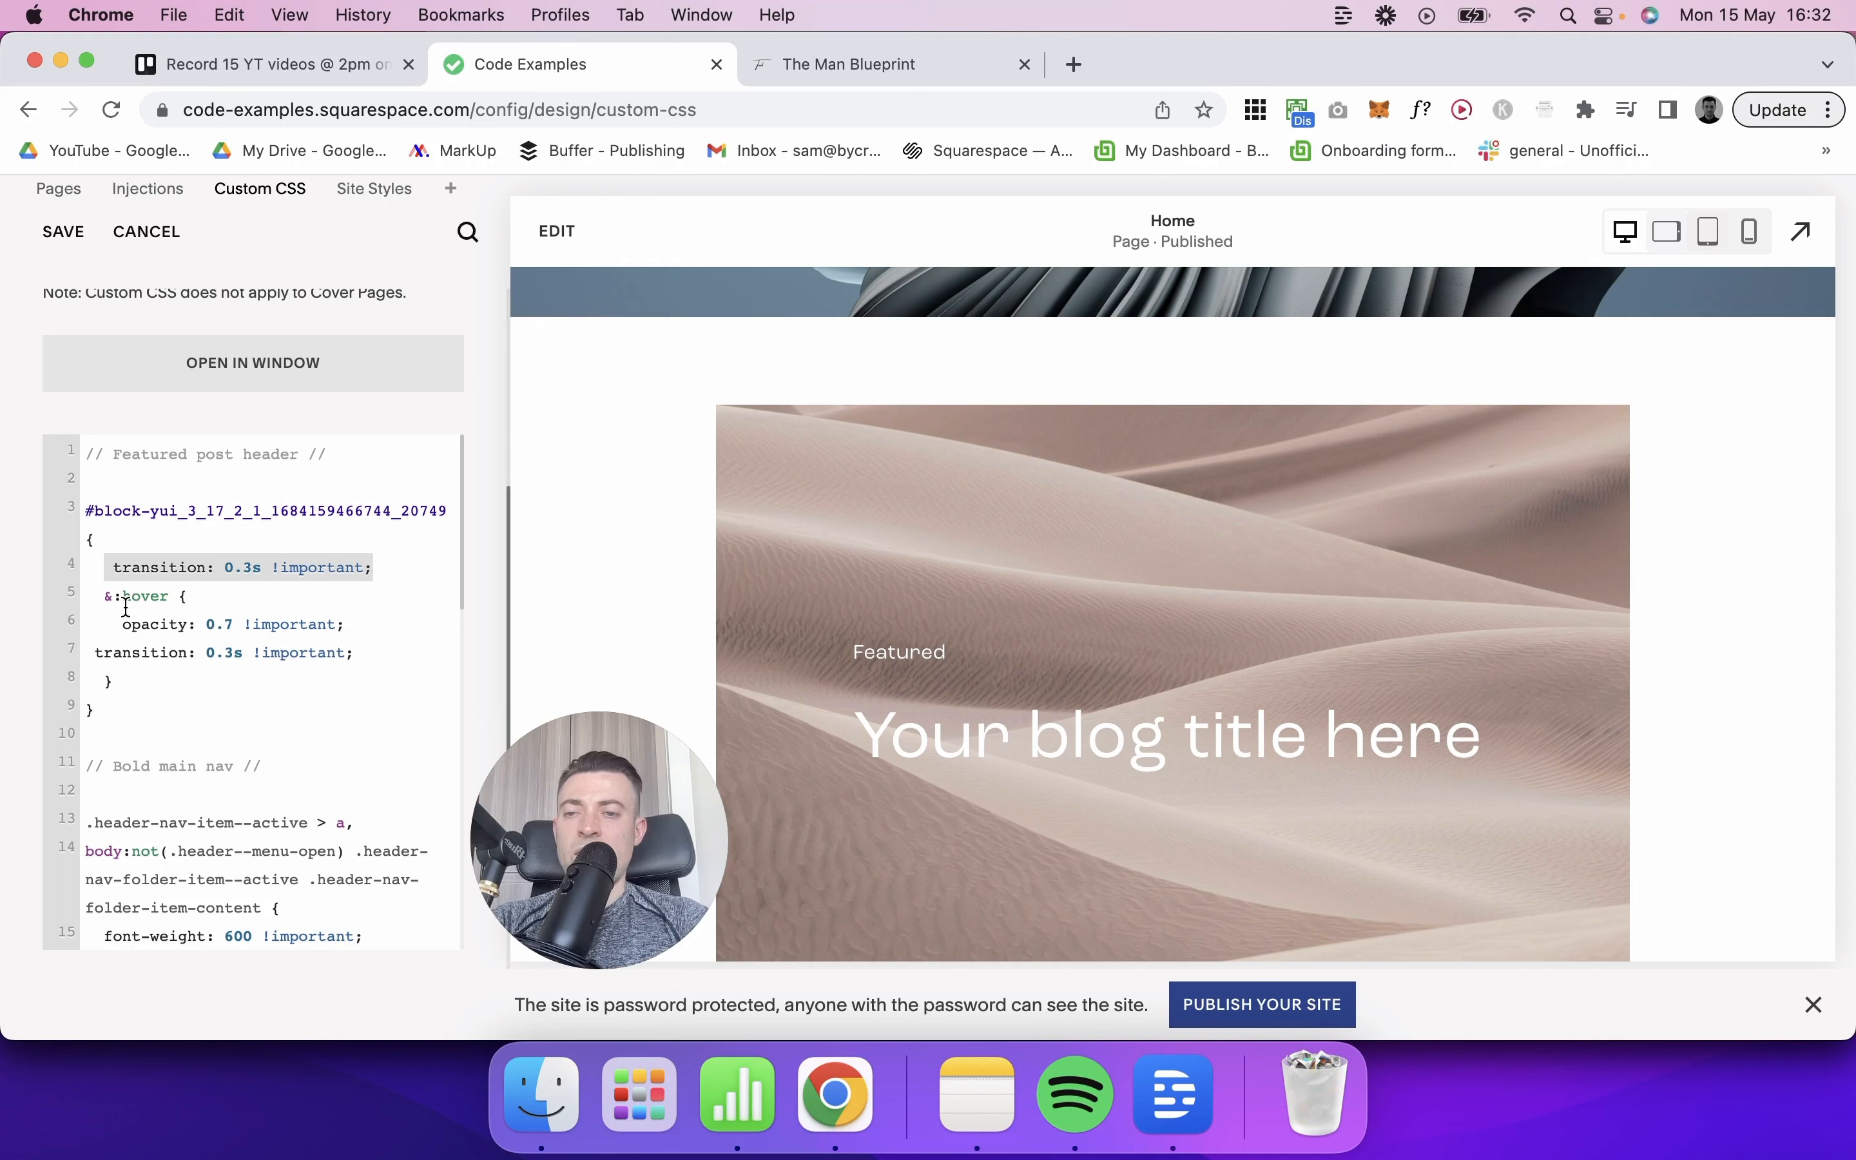
left_click_drag(124, 624, 308, 624)
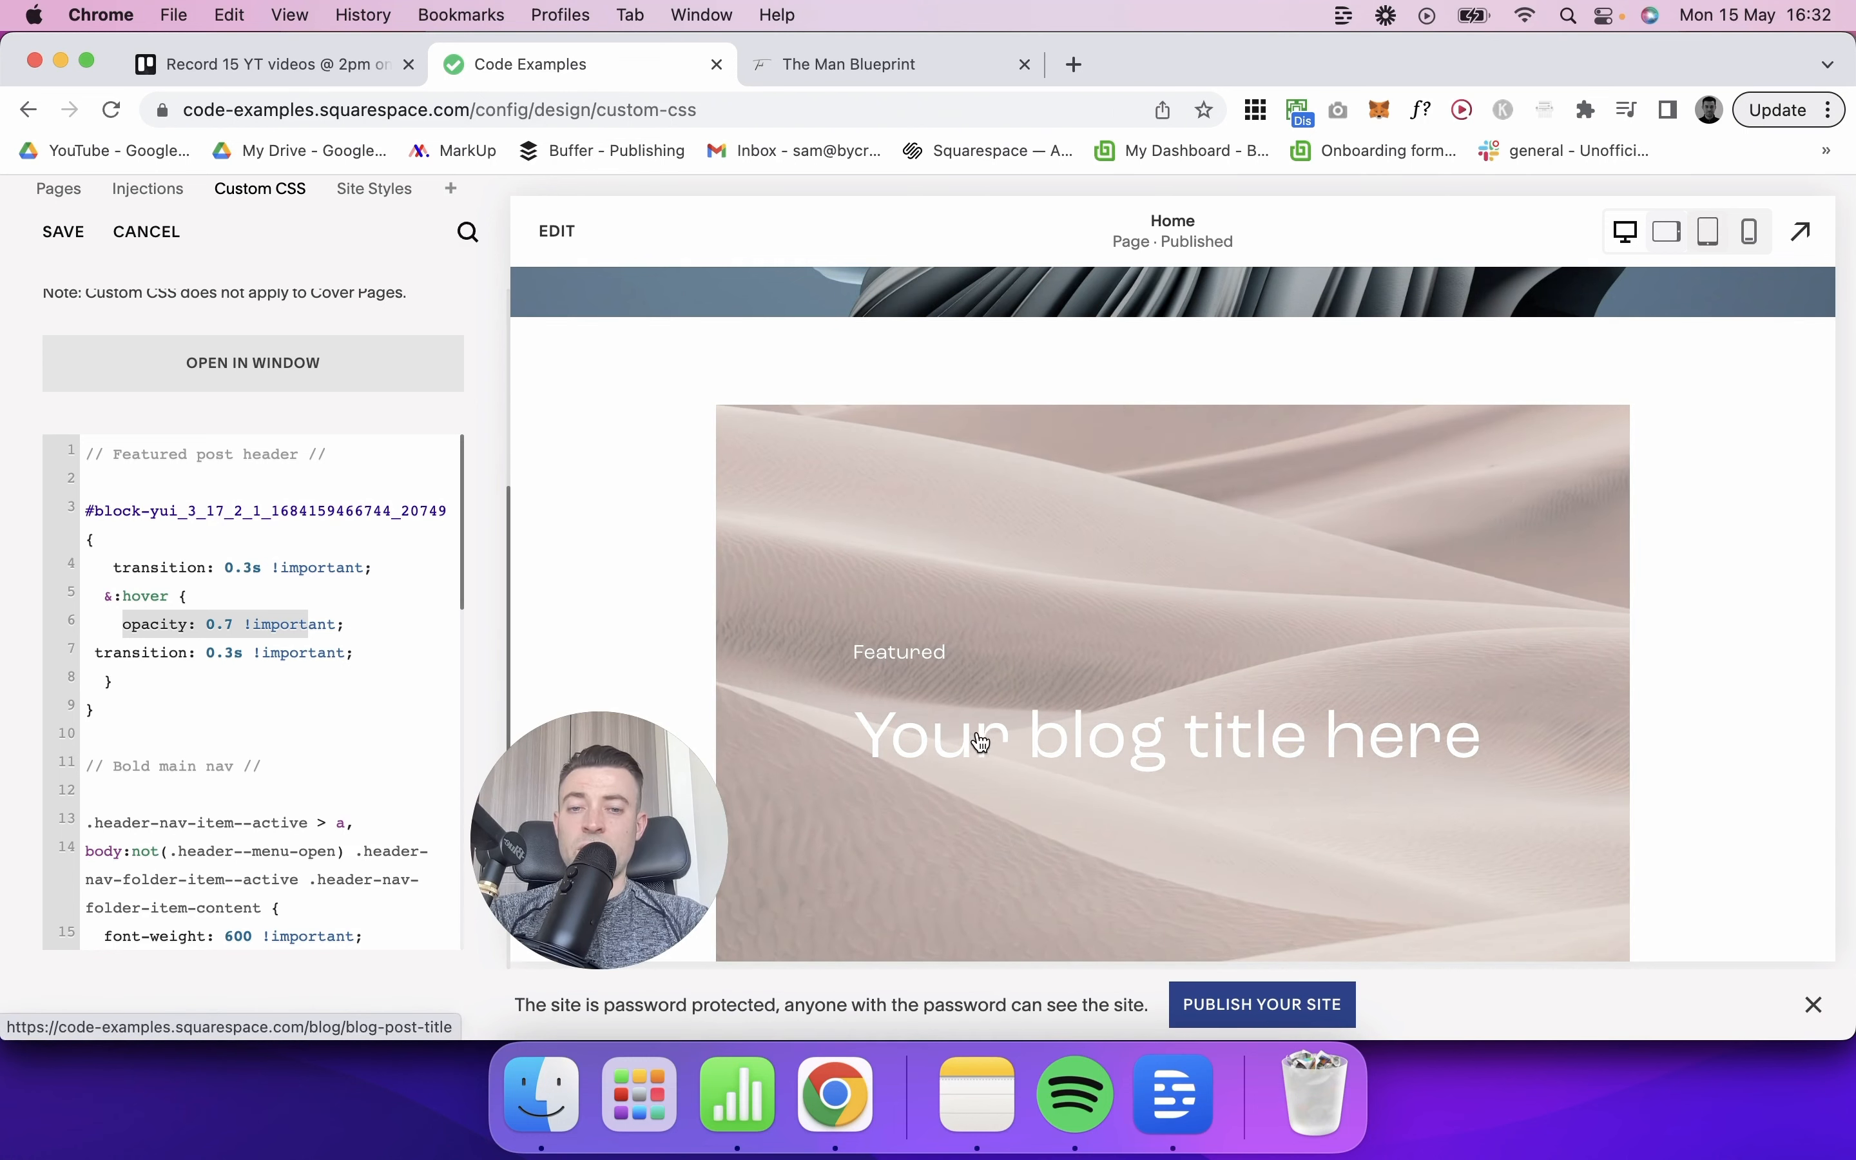
scroll(995, 710, "down", 3)
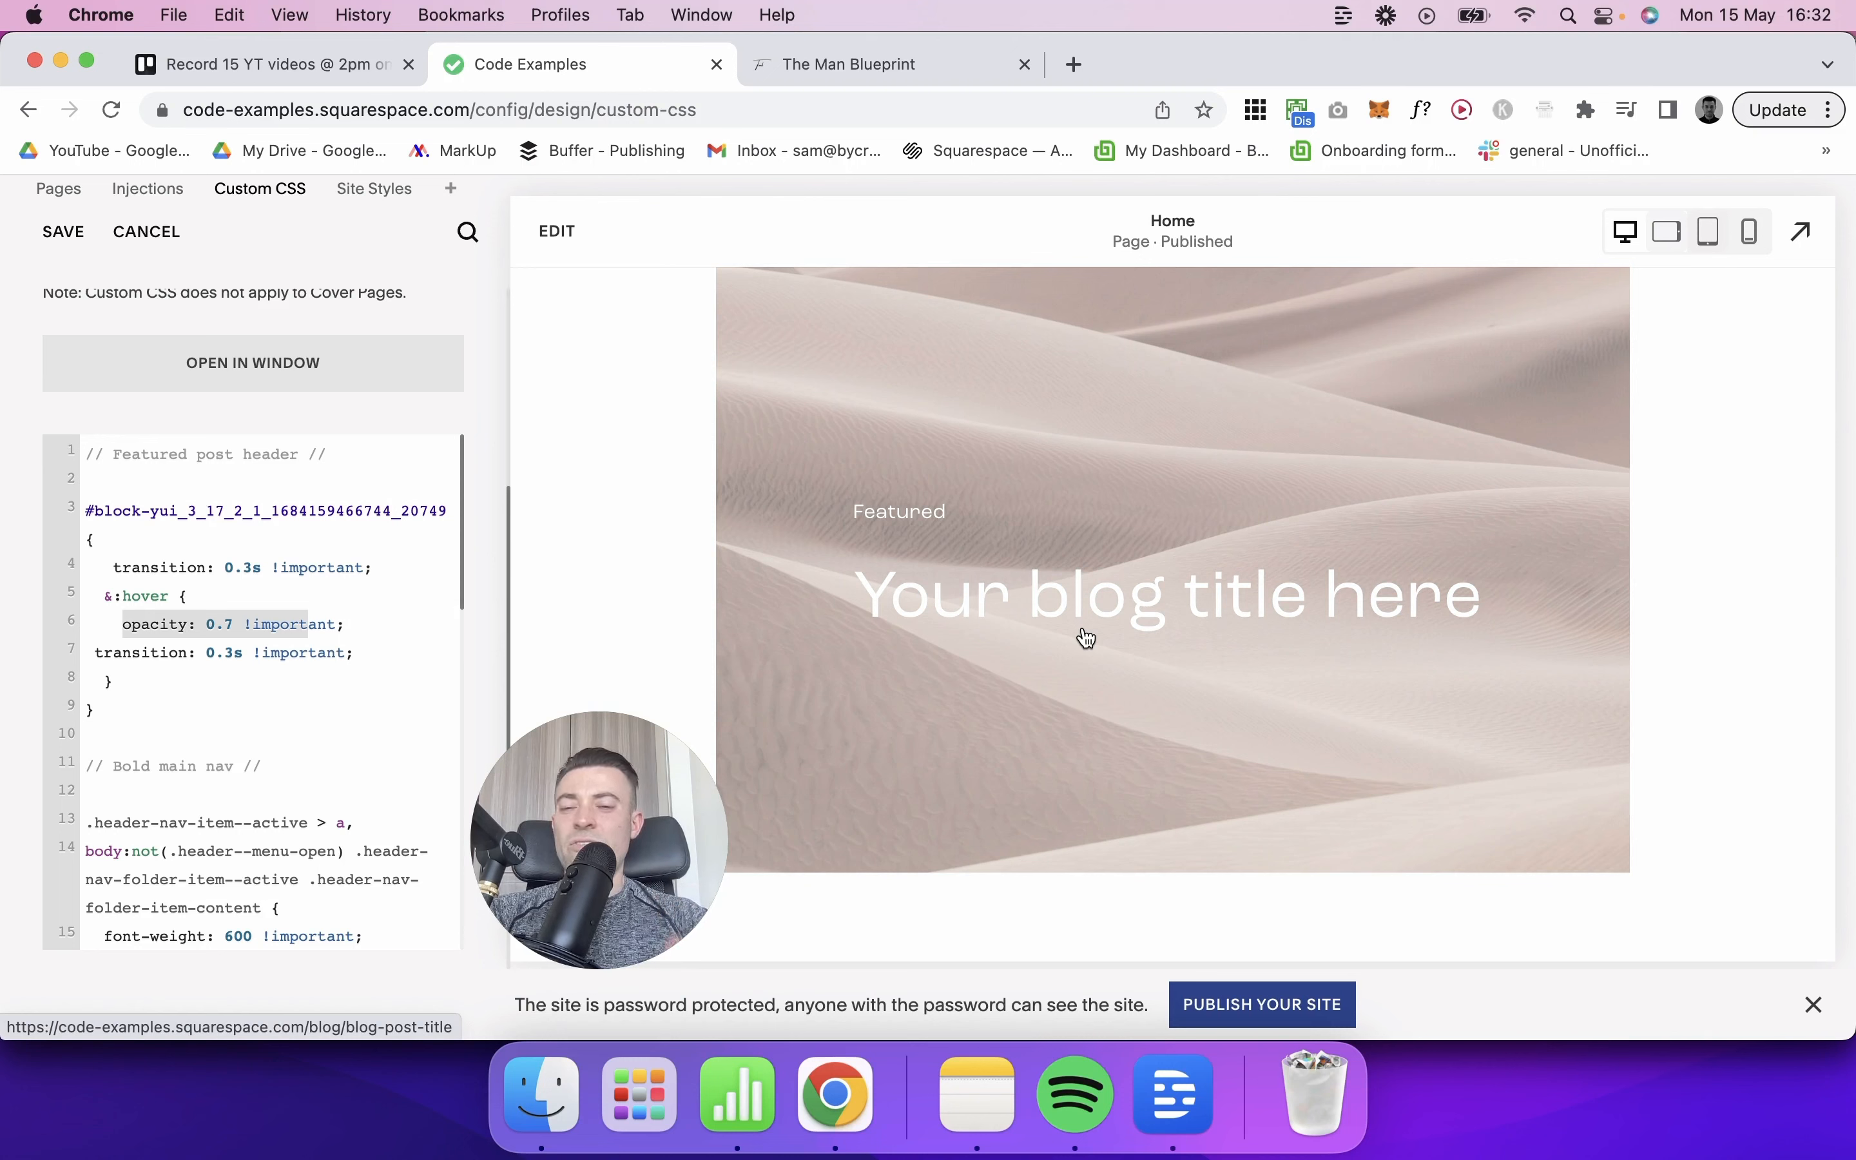
left_click(226, 677)
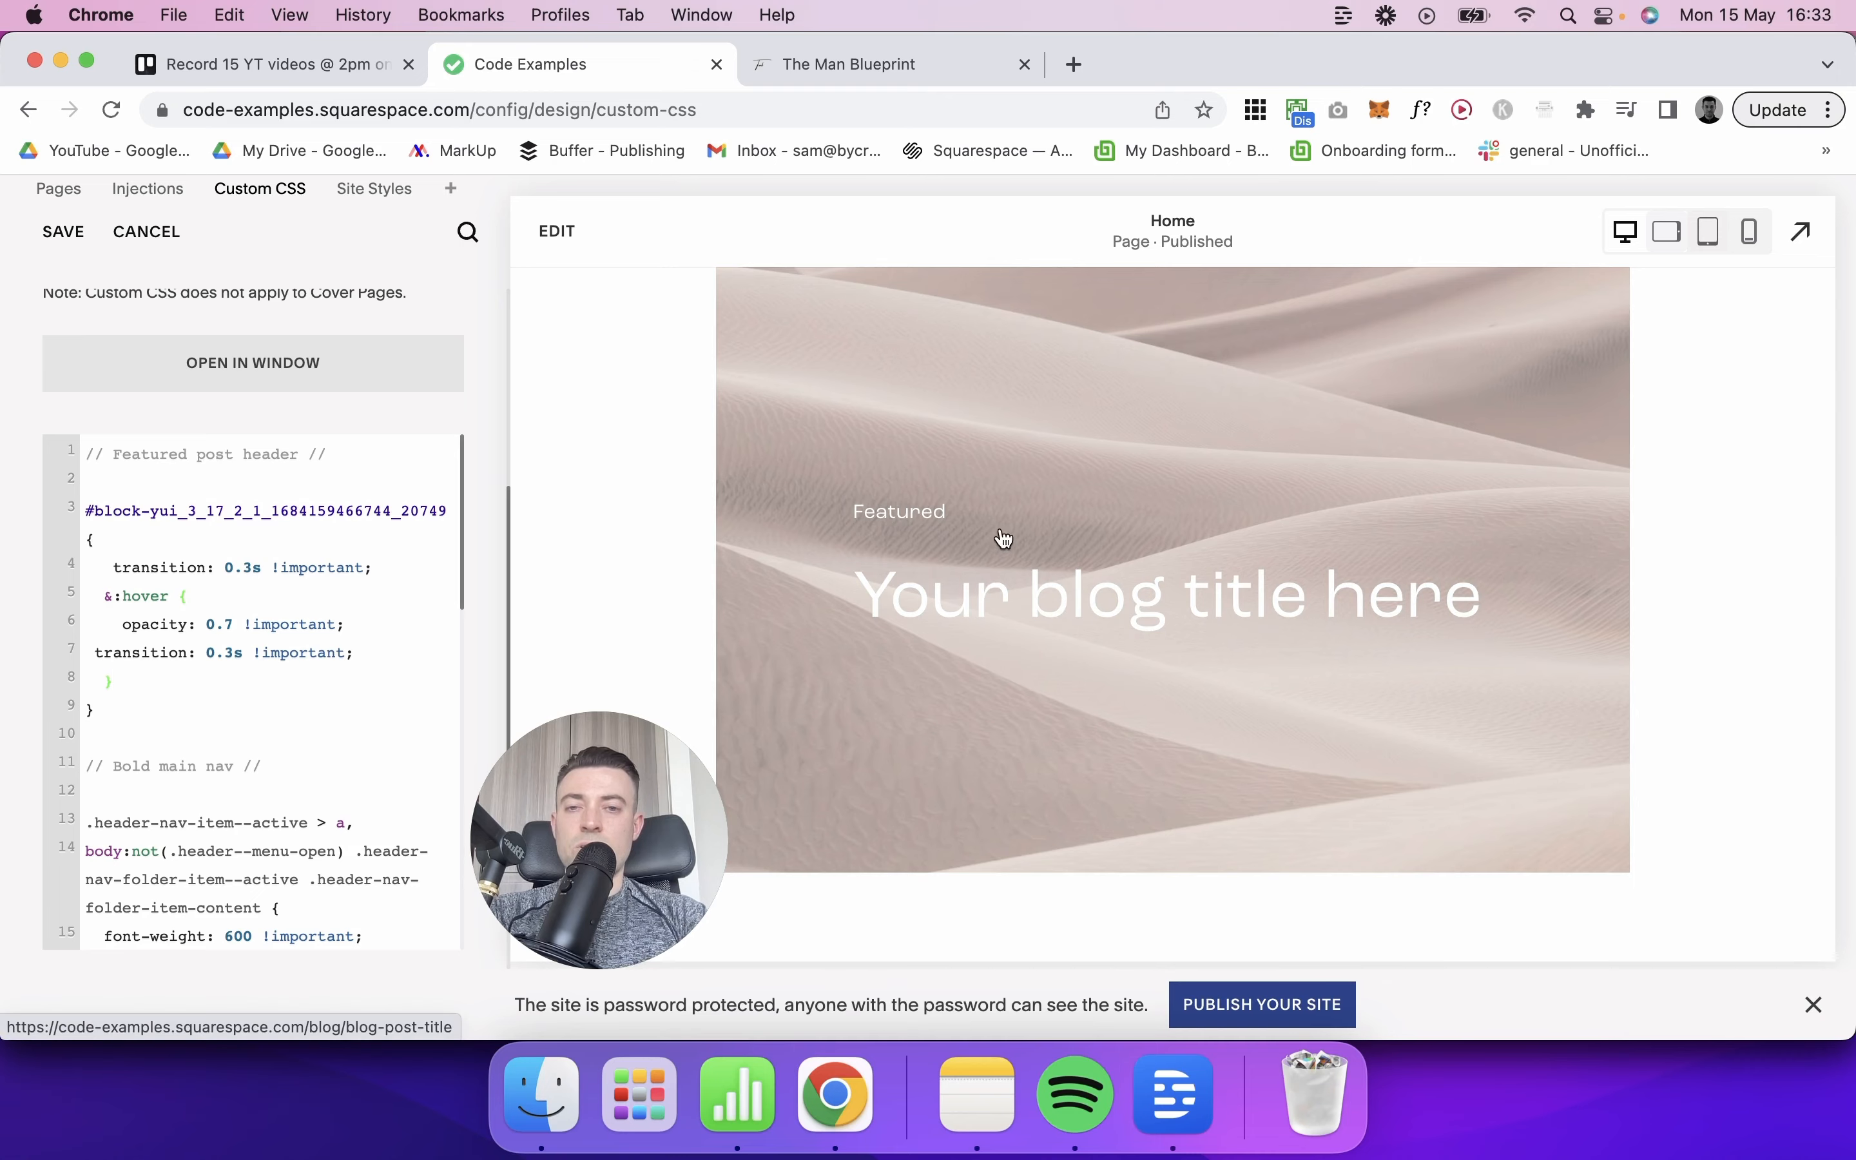
Step: Copy the "Poster blocks highlight" CSS from The Man Blueprint site and paste it below the featured post header rule in Code Examples
key("ctrl+Tab")
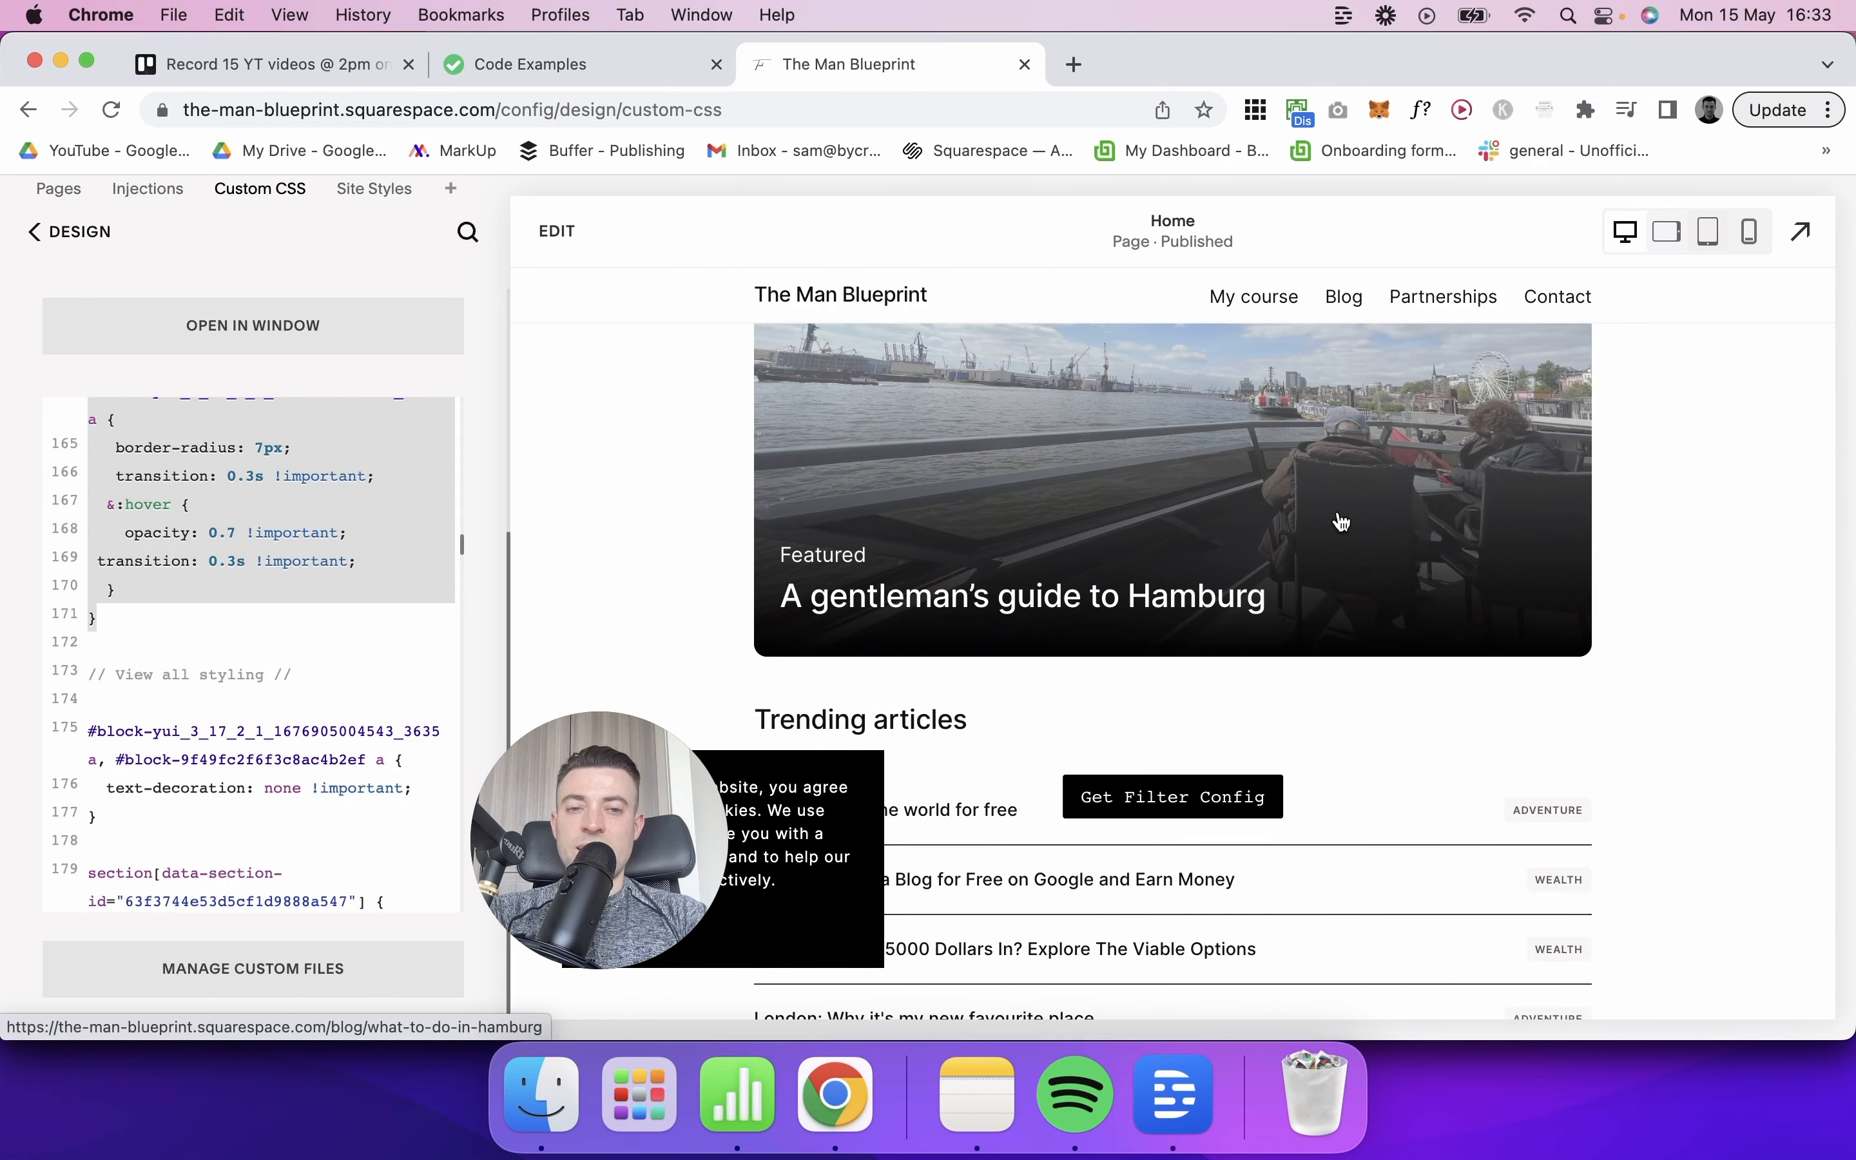
scroll(289, 591, "down", 5)
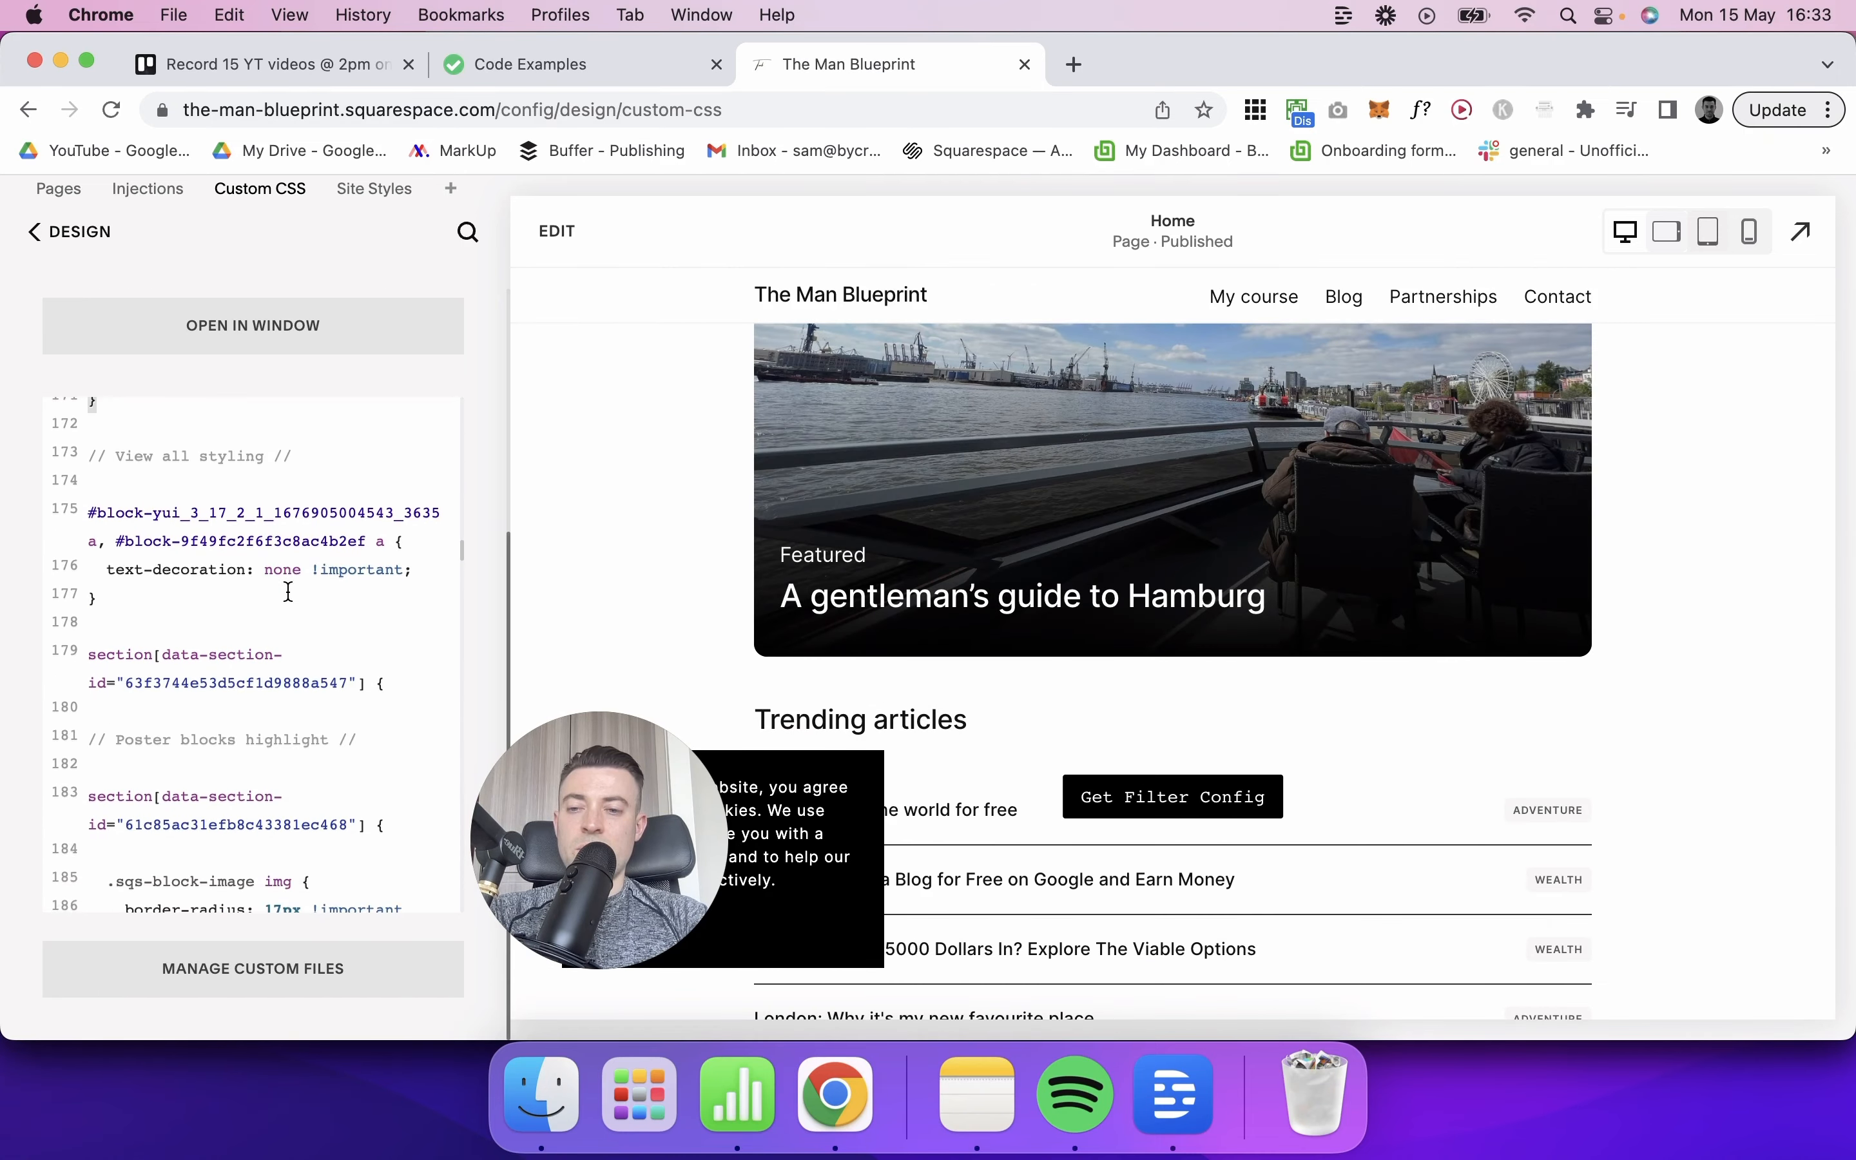
left_click(108, 568)
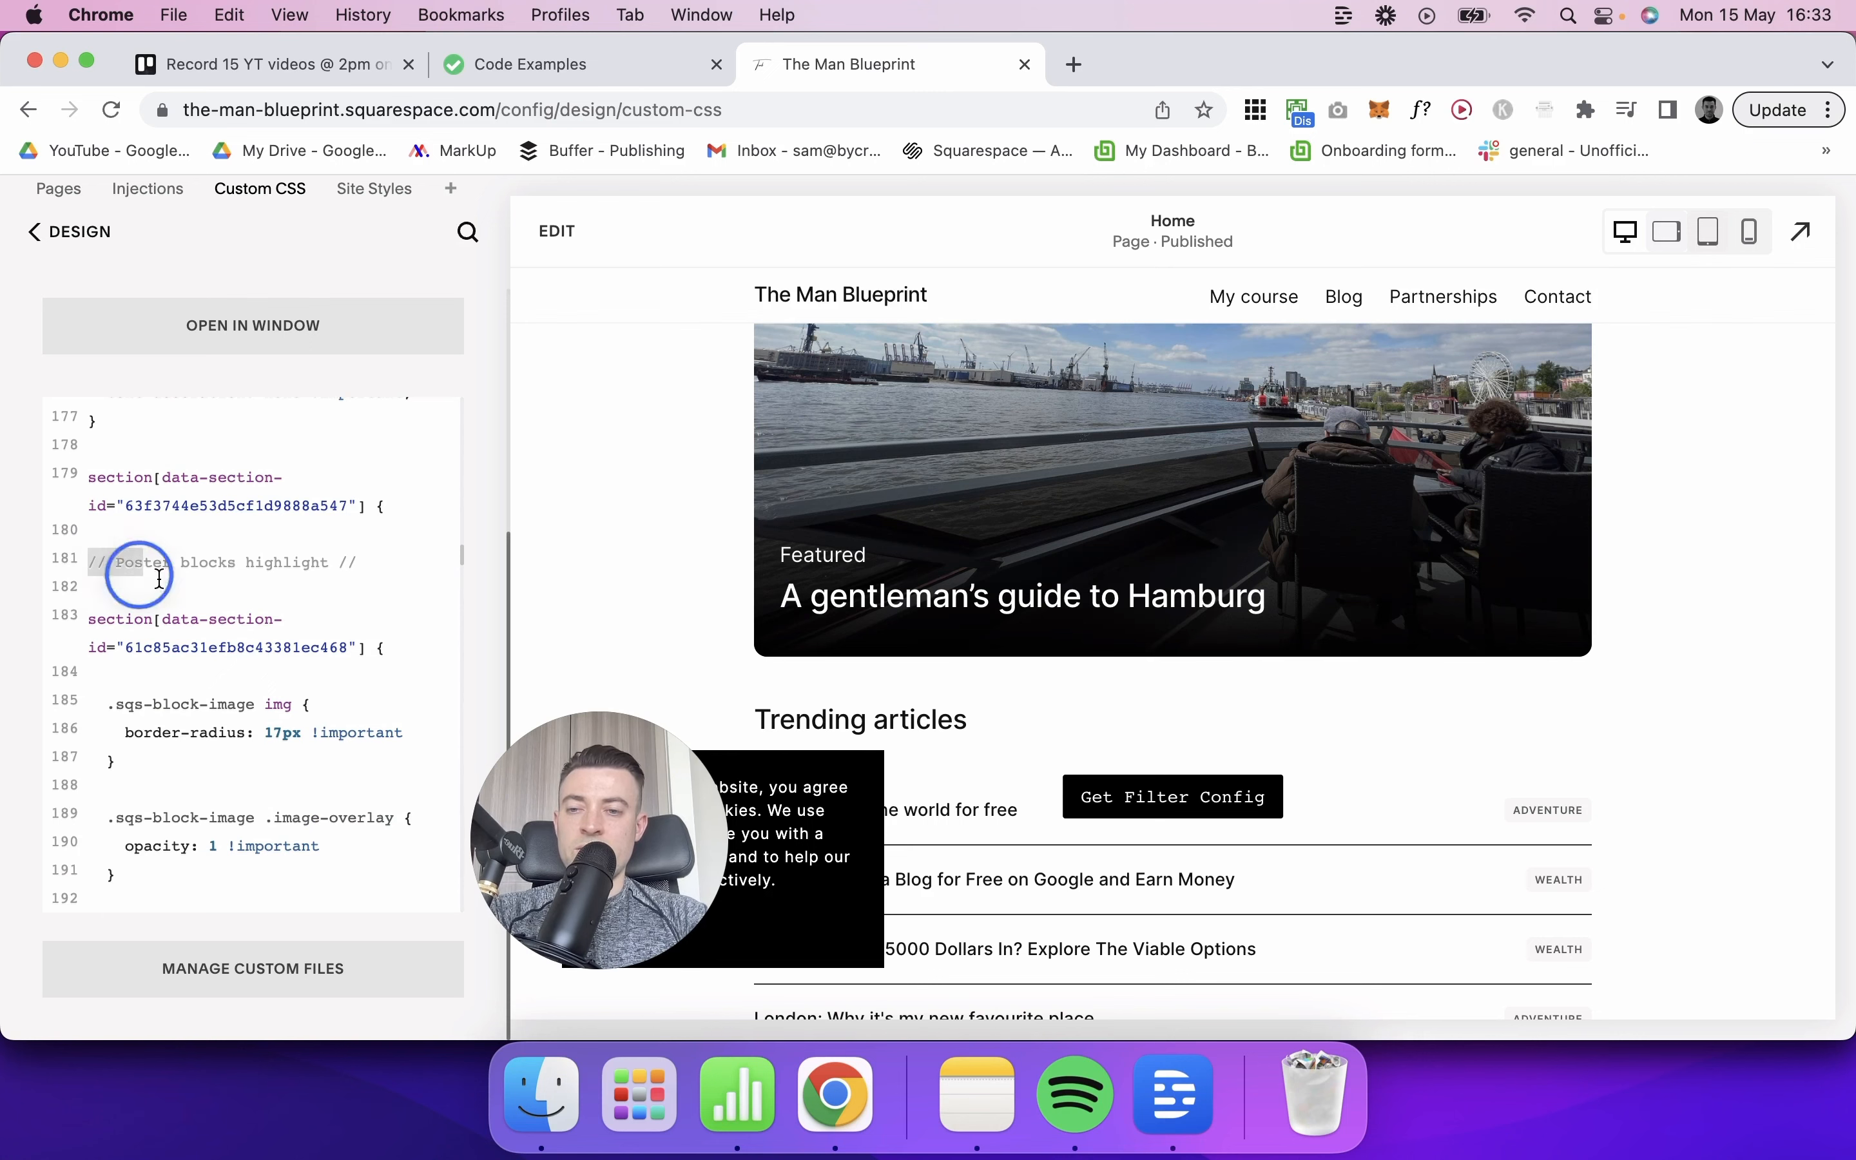
scroll(197, 595, "down", 3)
scroll(197, 593, "down", 3)
left_click(138, 746, "shift")
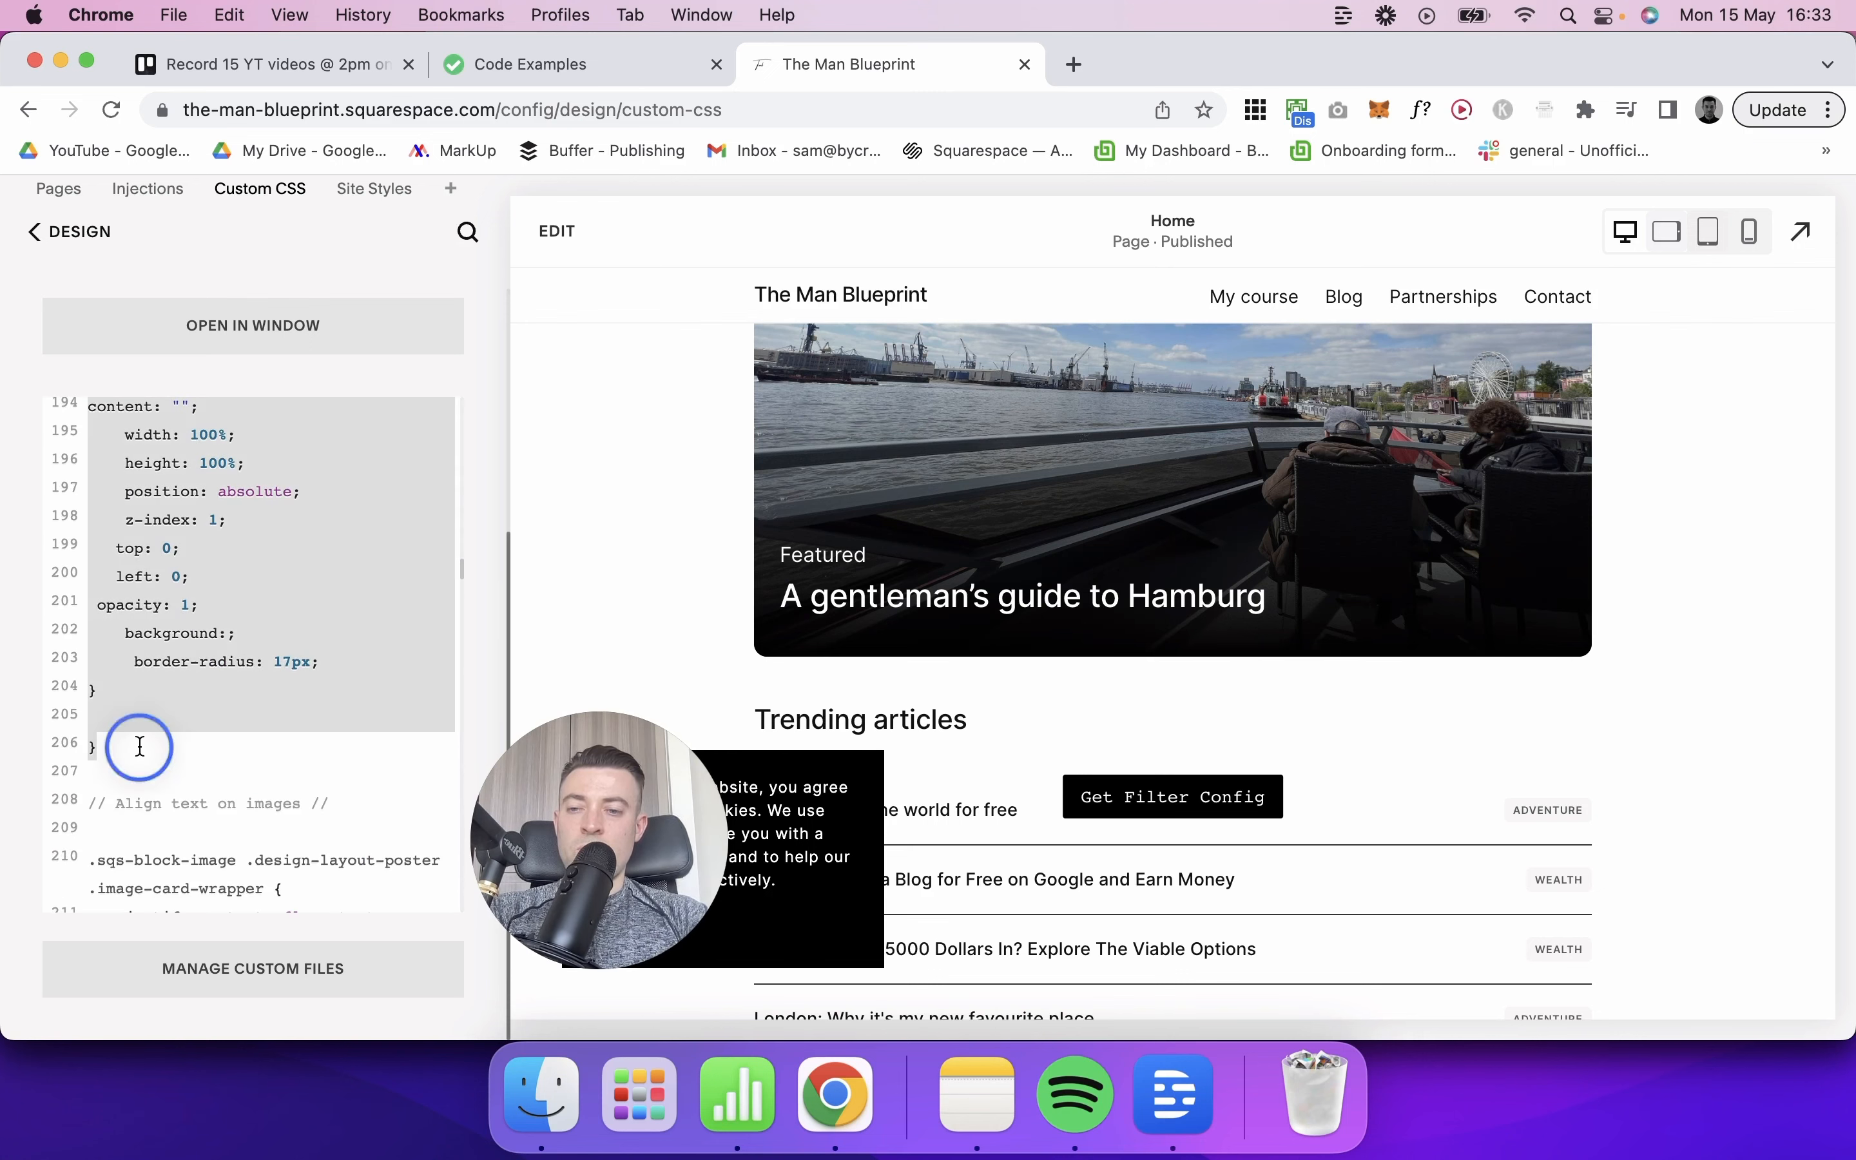
key("super+c")
scroll(220, 746, "up", 4)
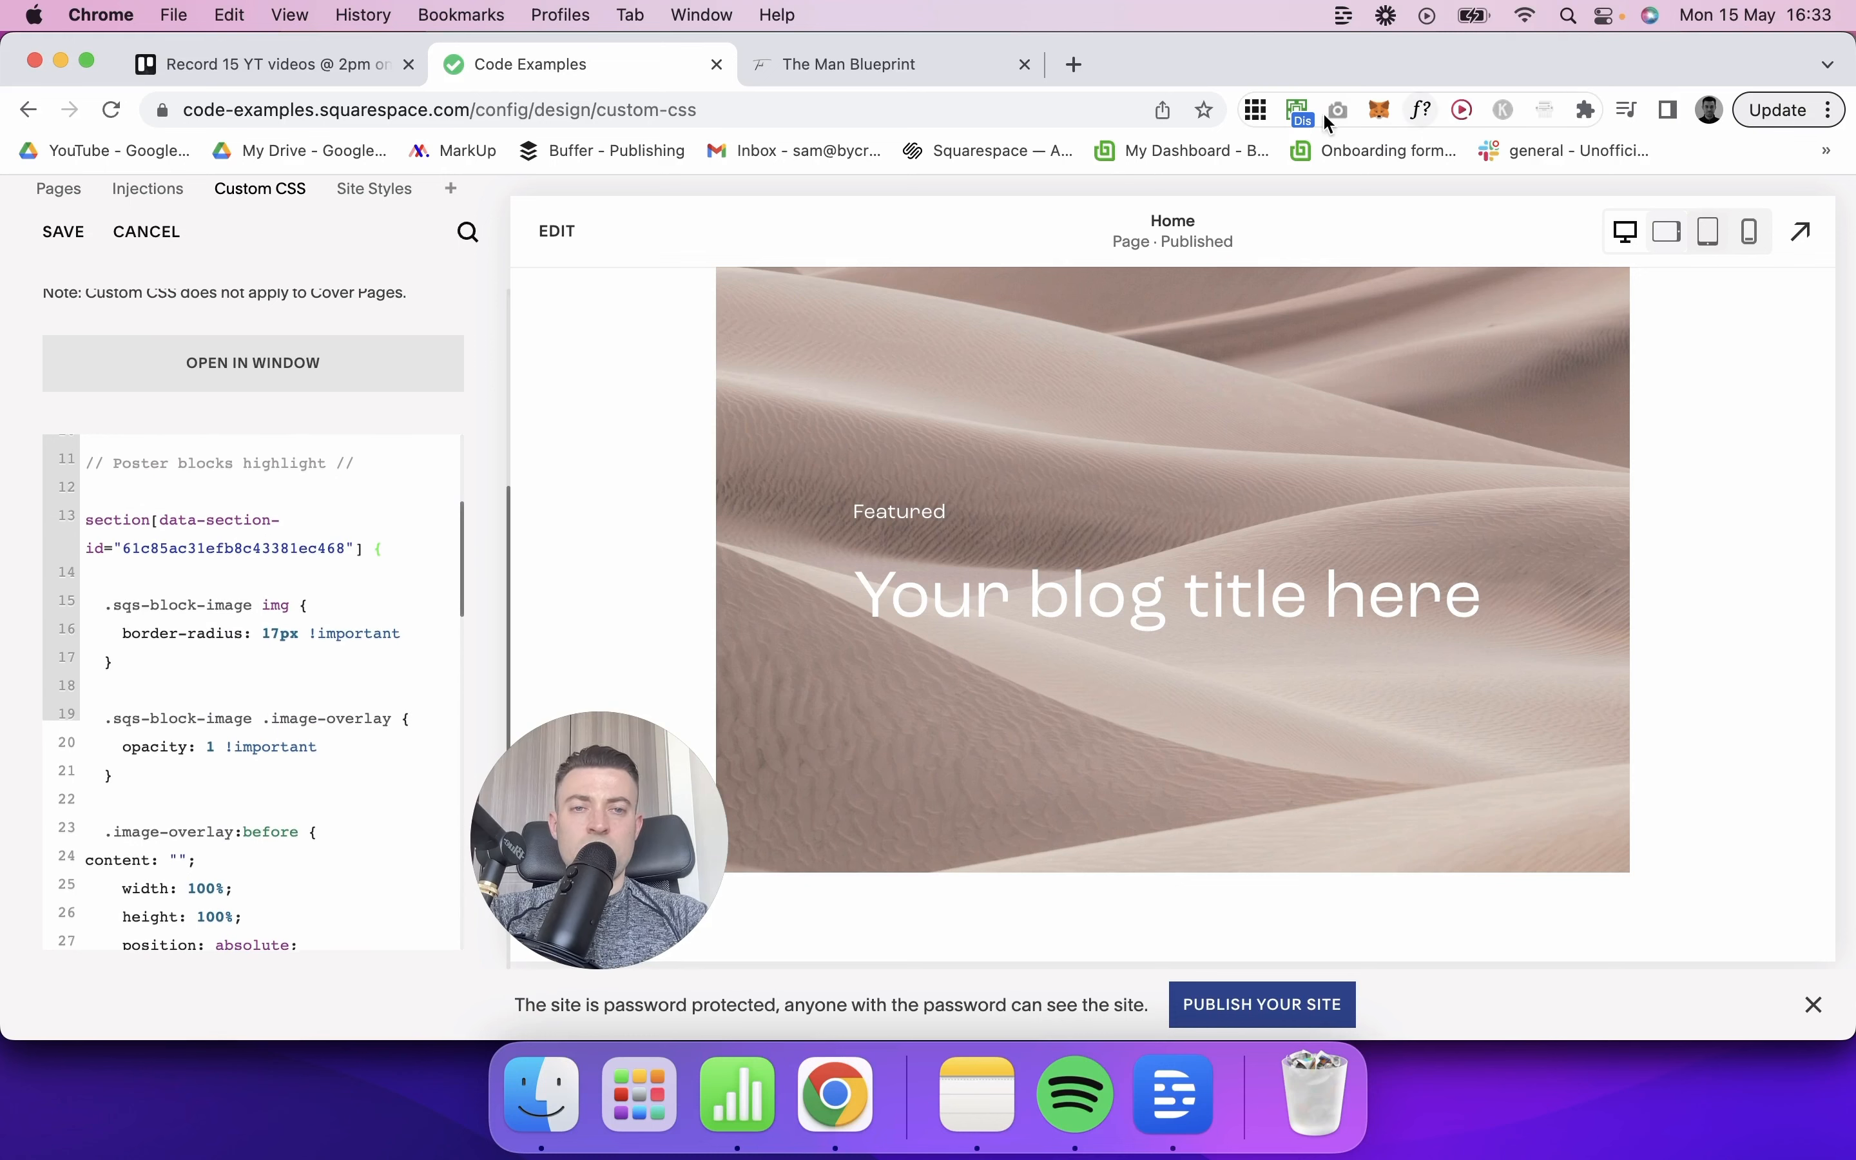
Step: Replace the section ID in the poster blocks highlight CSS with the poster section's ID, 64624f6760ae832d213efaa9
left_click(1258, 110)
scroll(1074, 460, "up", 3)
left_click(943, 379)
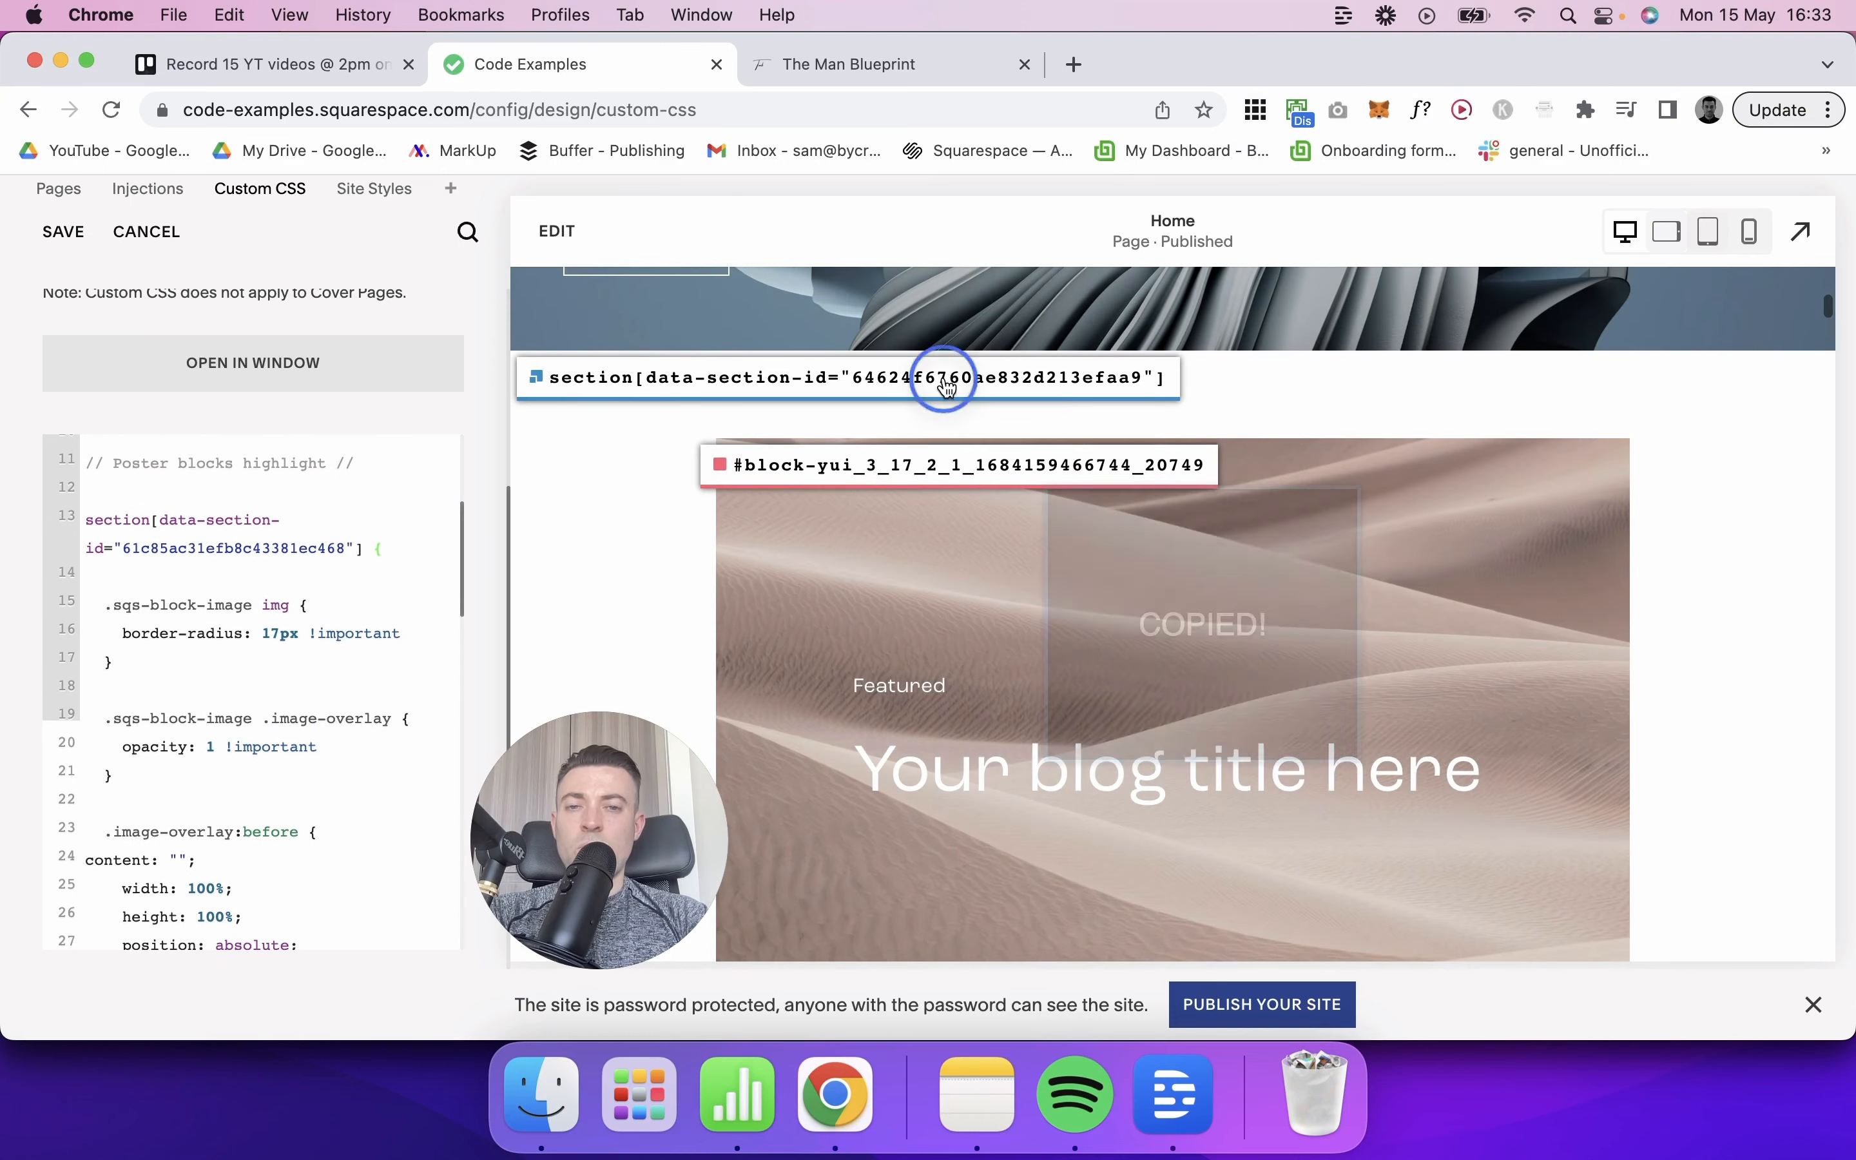
left_click_drag(372, 548, 89, 535)
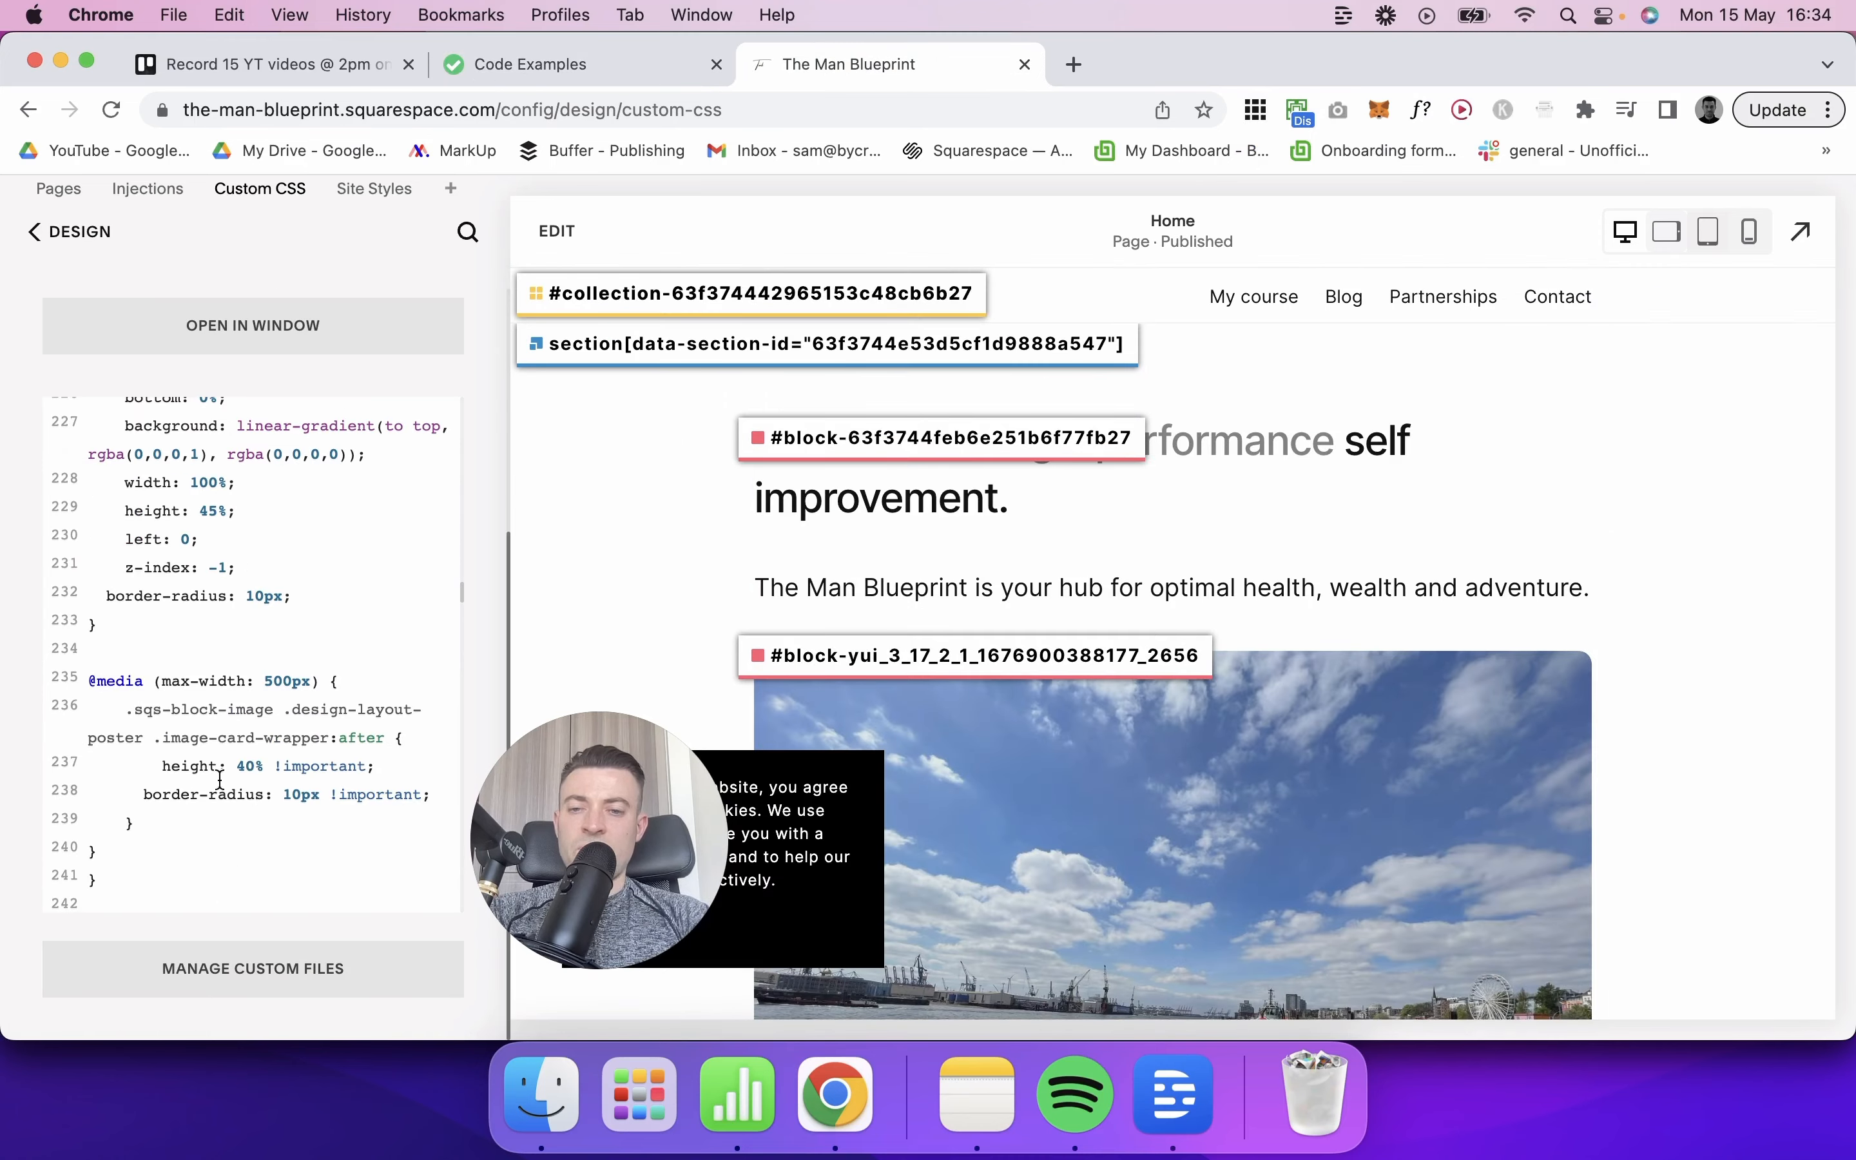
Step: Copy The Man Blueprint's image text alignment and gradient CSS through the -20px margin-bottom rule for use in Code Examples' Custom CSS
scroll(184, 811, "down", 4)
left_click(126, 738, "shift")
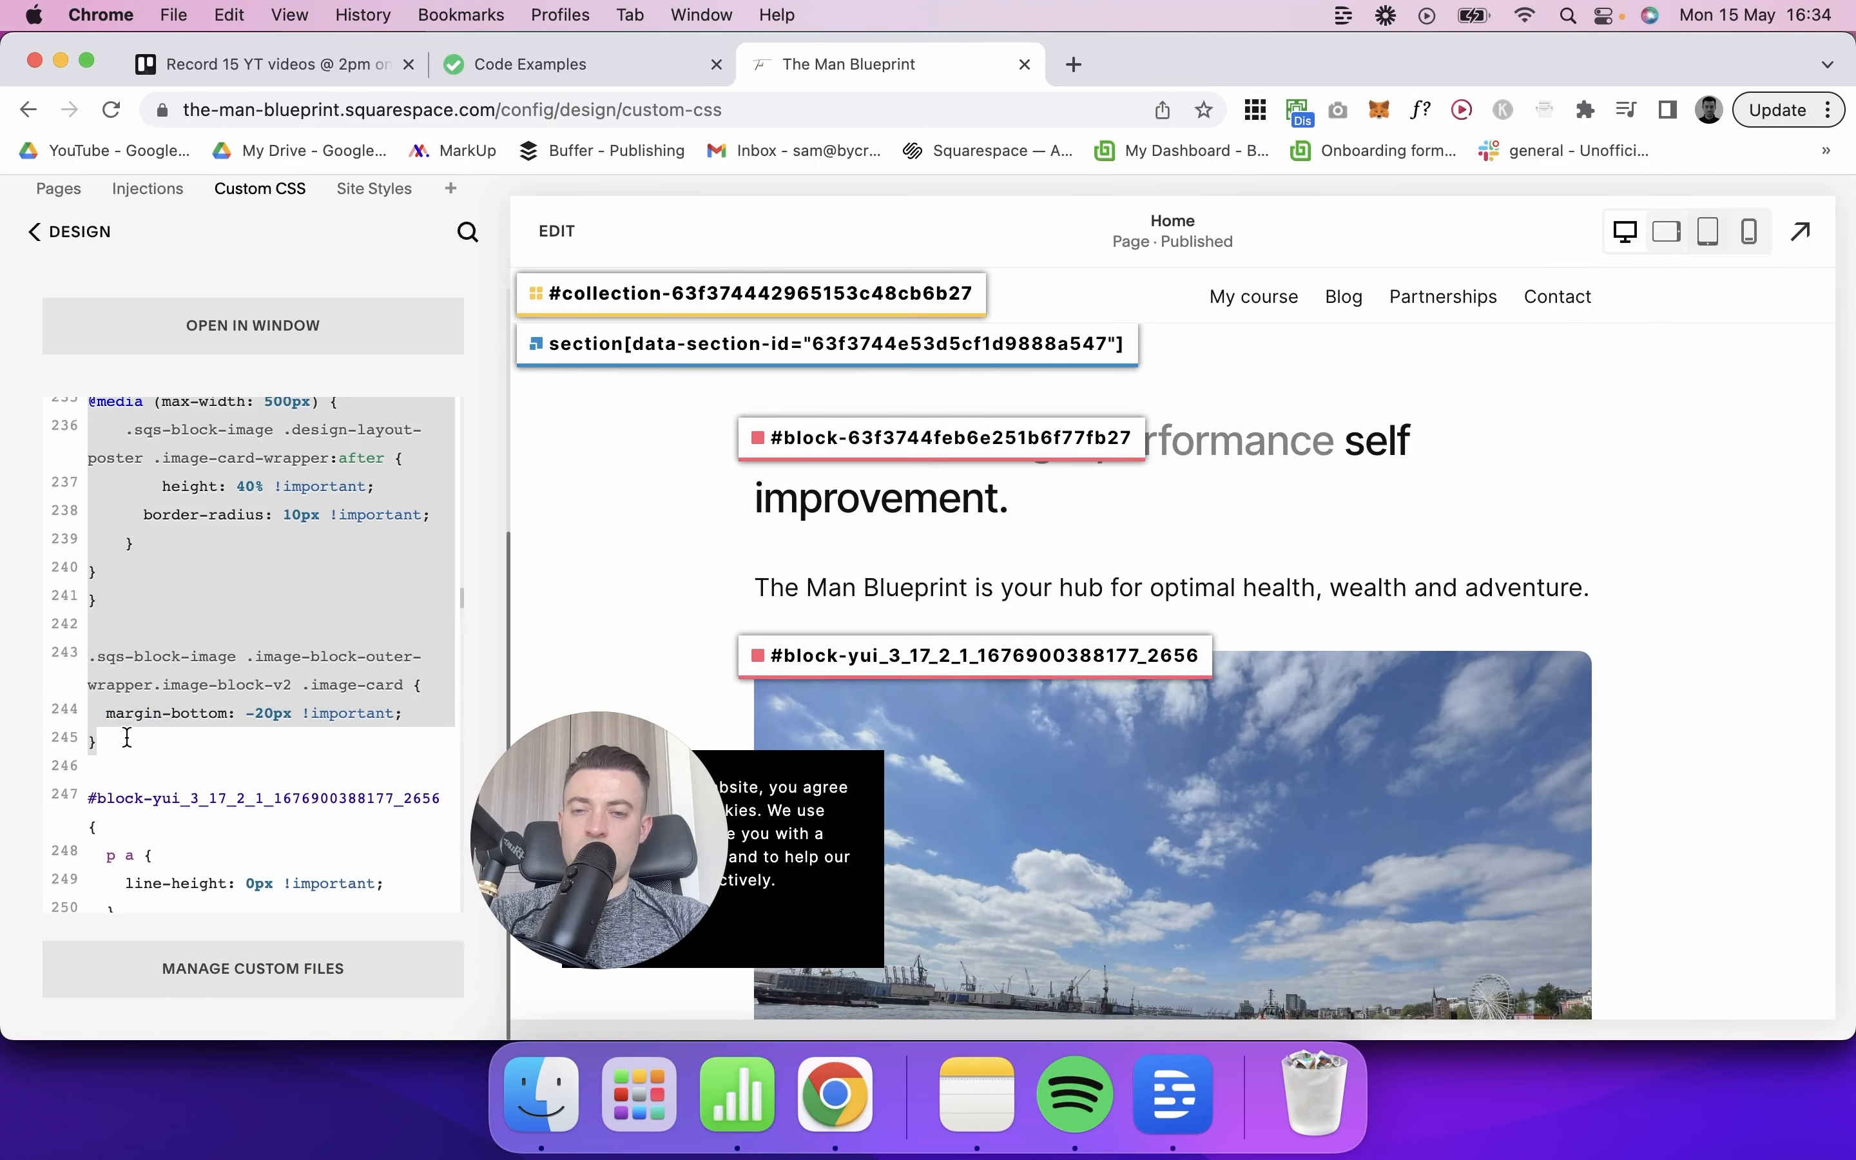
key("super+c")
left_click(556, 64)
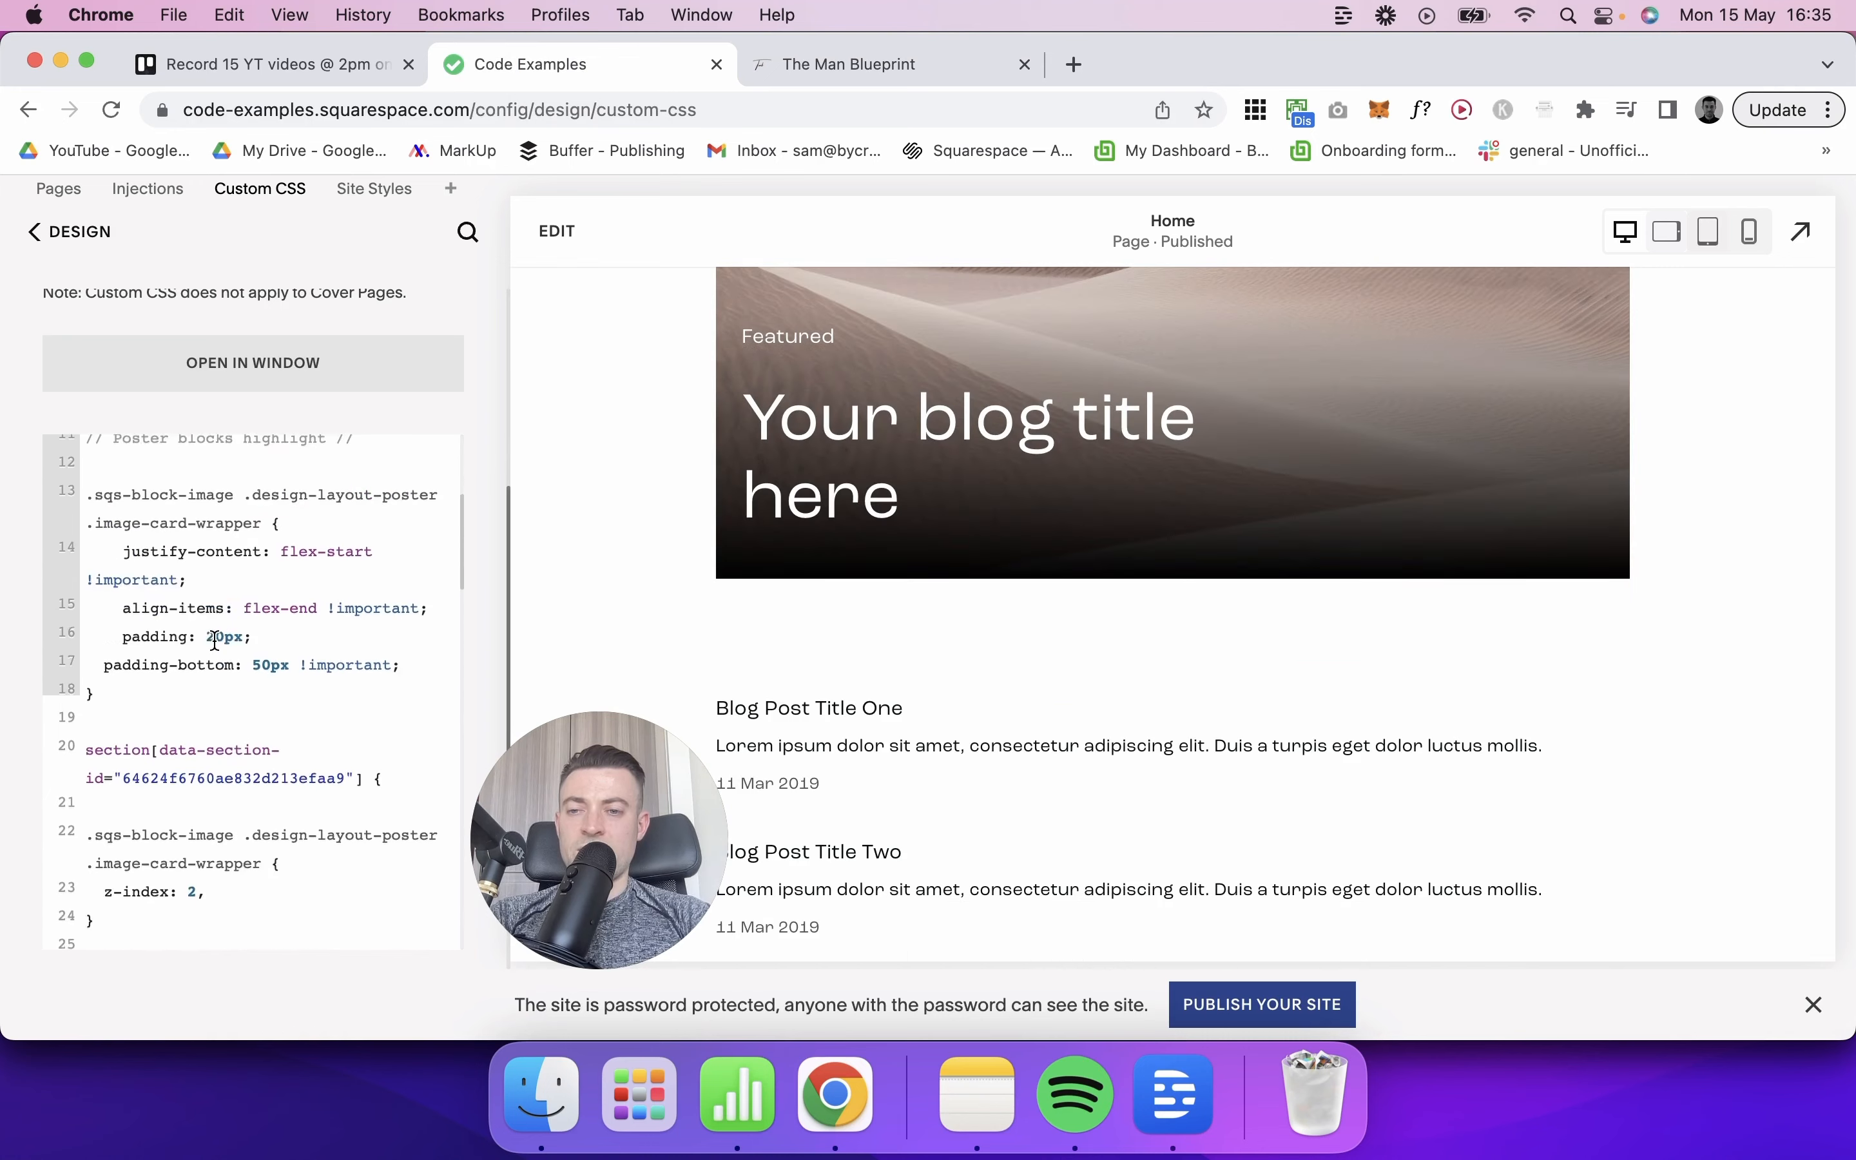
Step: Examine the poster CSS for text alignment, padding, gradient overlay and the 500px mobile rule
scroll(222, 632, "up", 3)
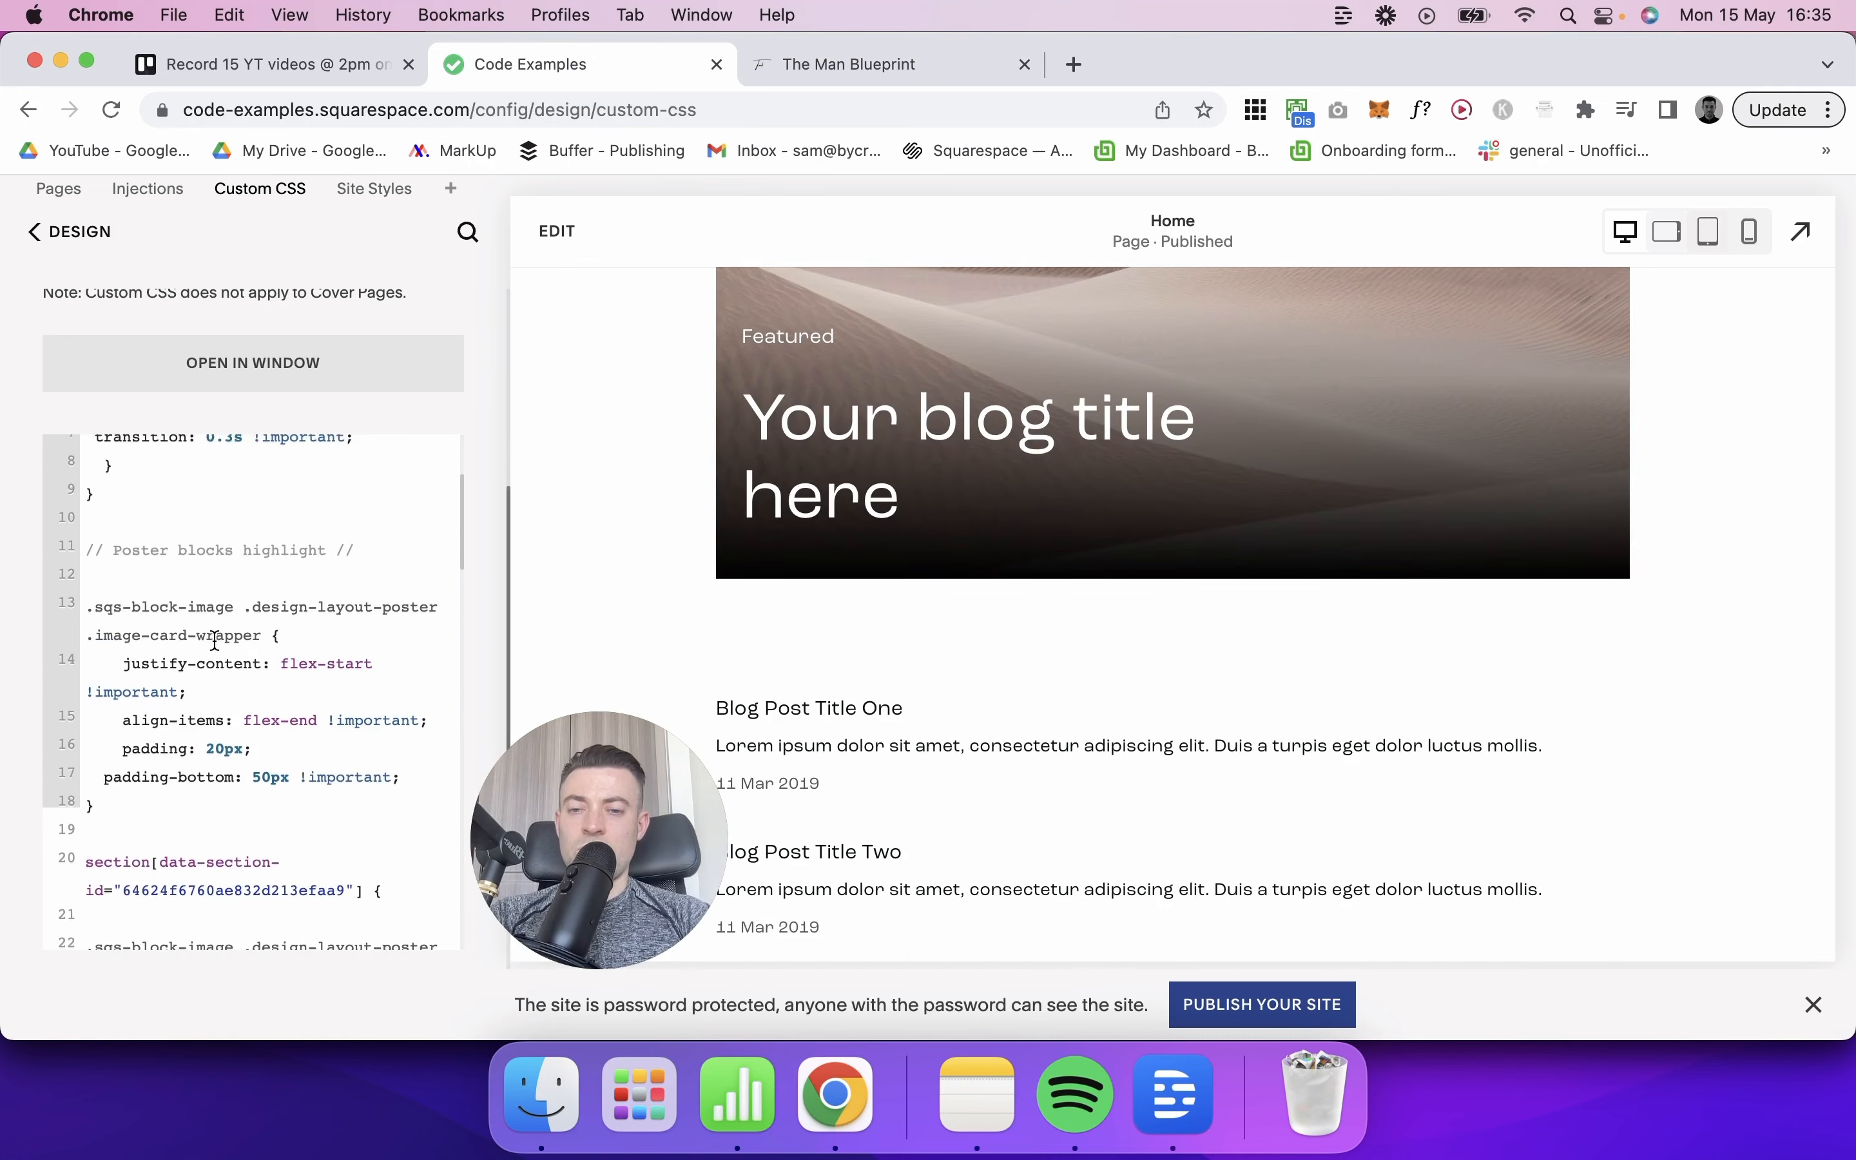
scroll(215, 642, "down", 3)
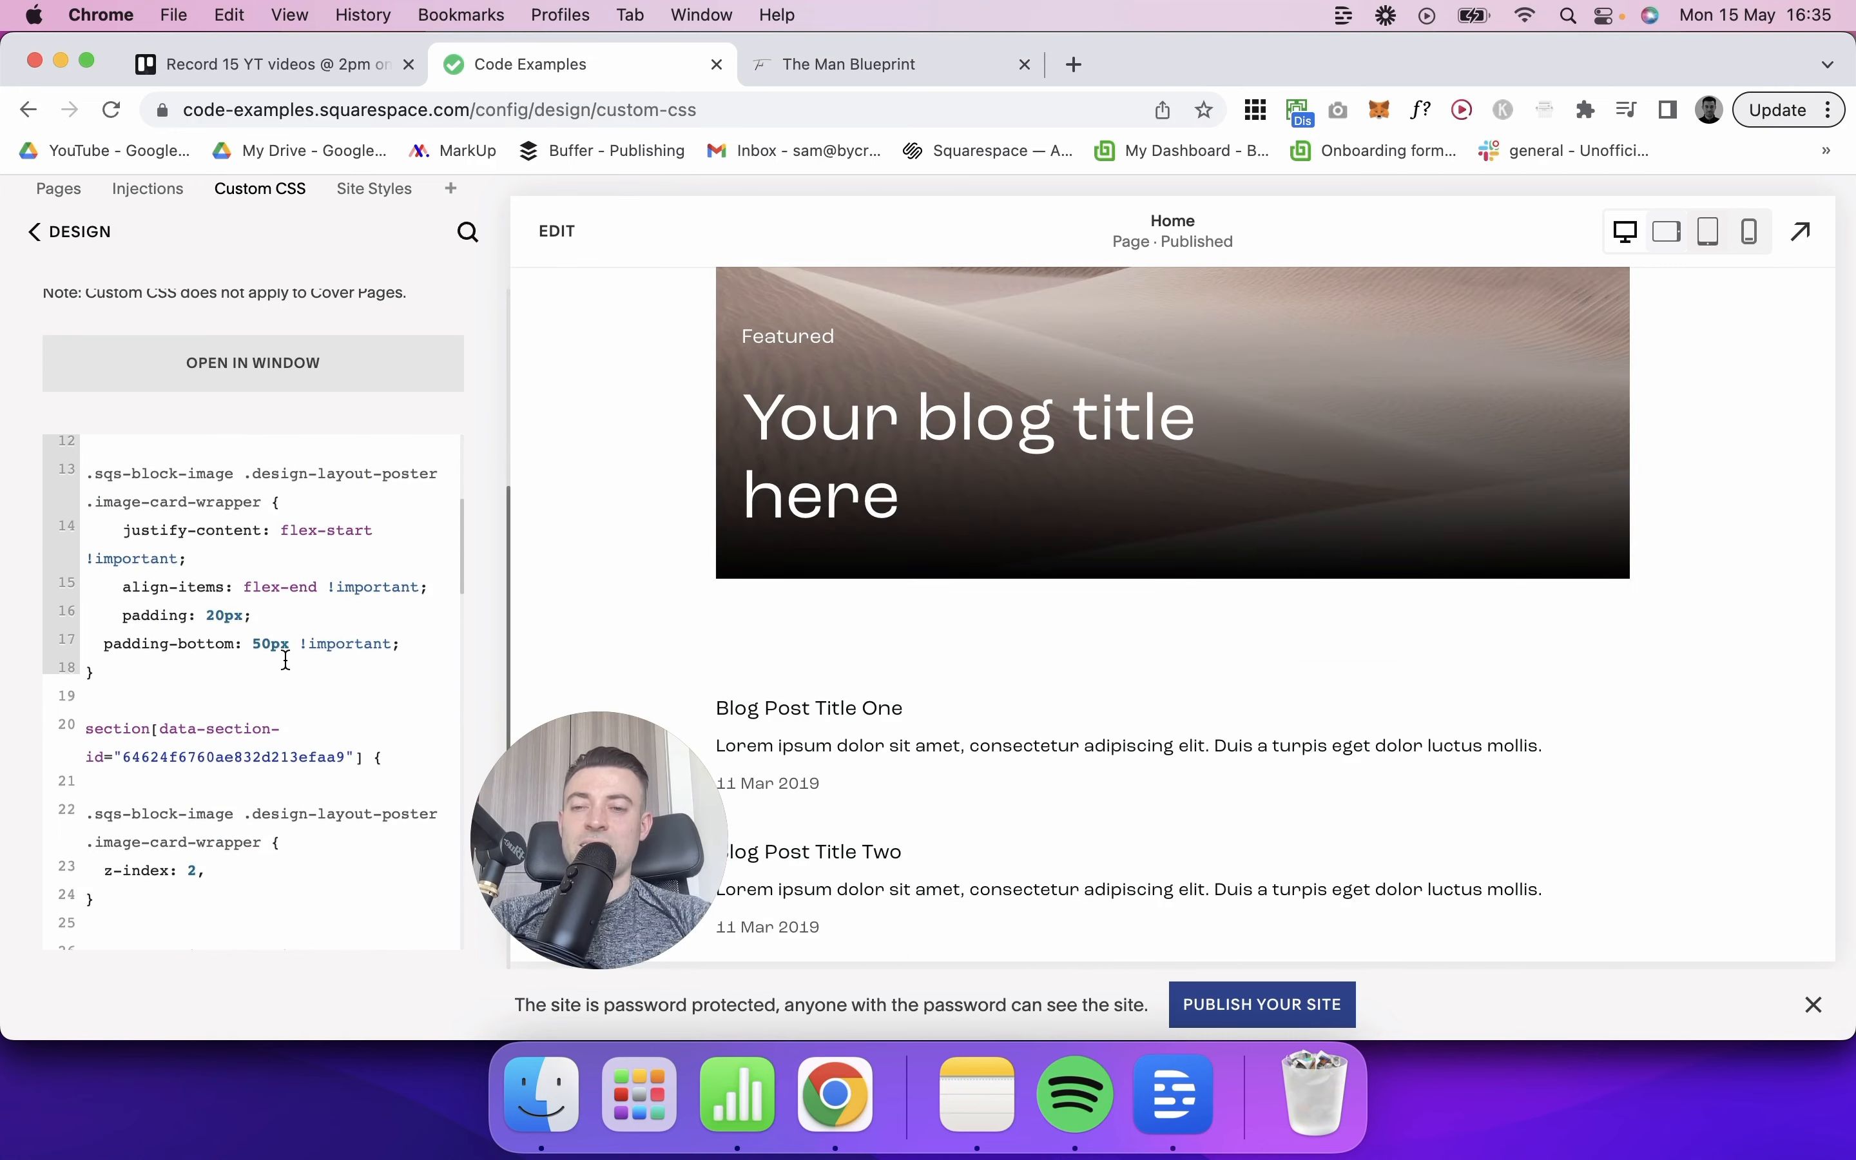
scroll(275, 658, "up", 4)
scroll(277, 663, "down", 3)
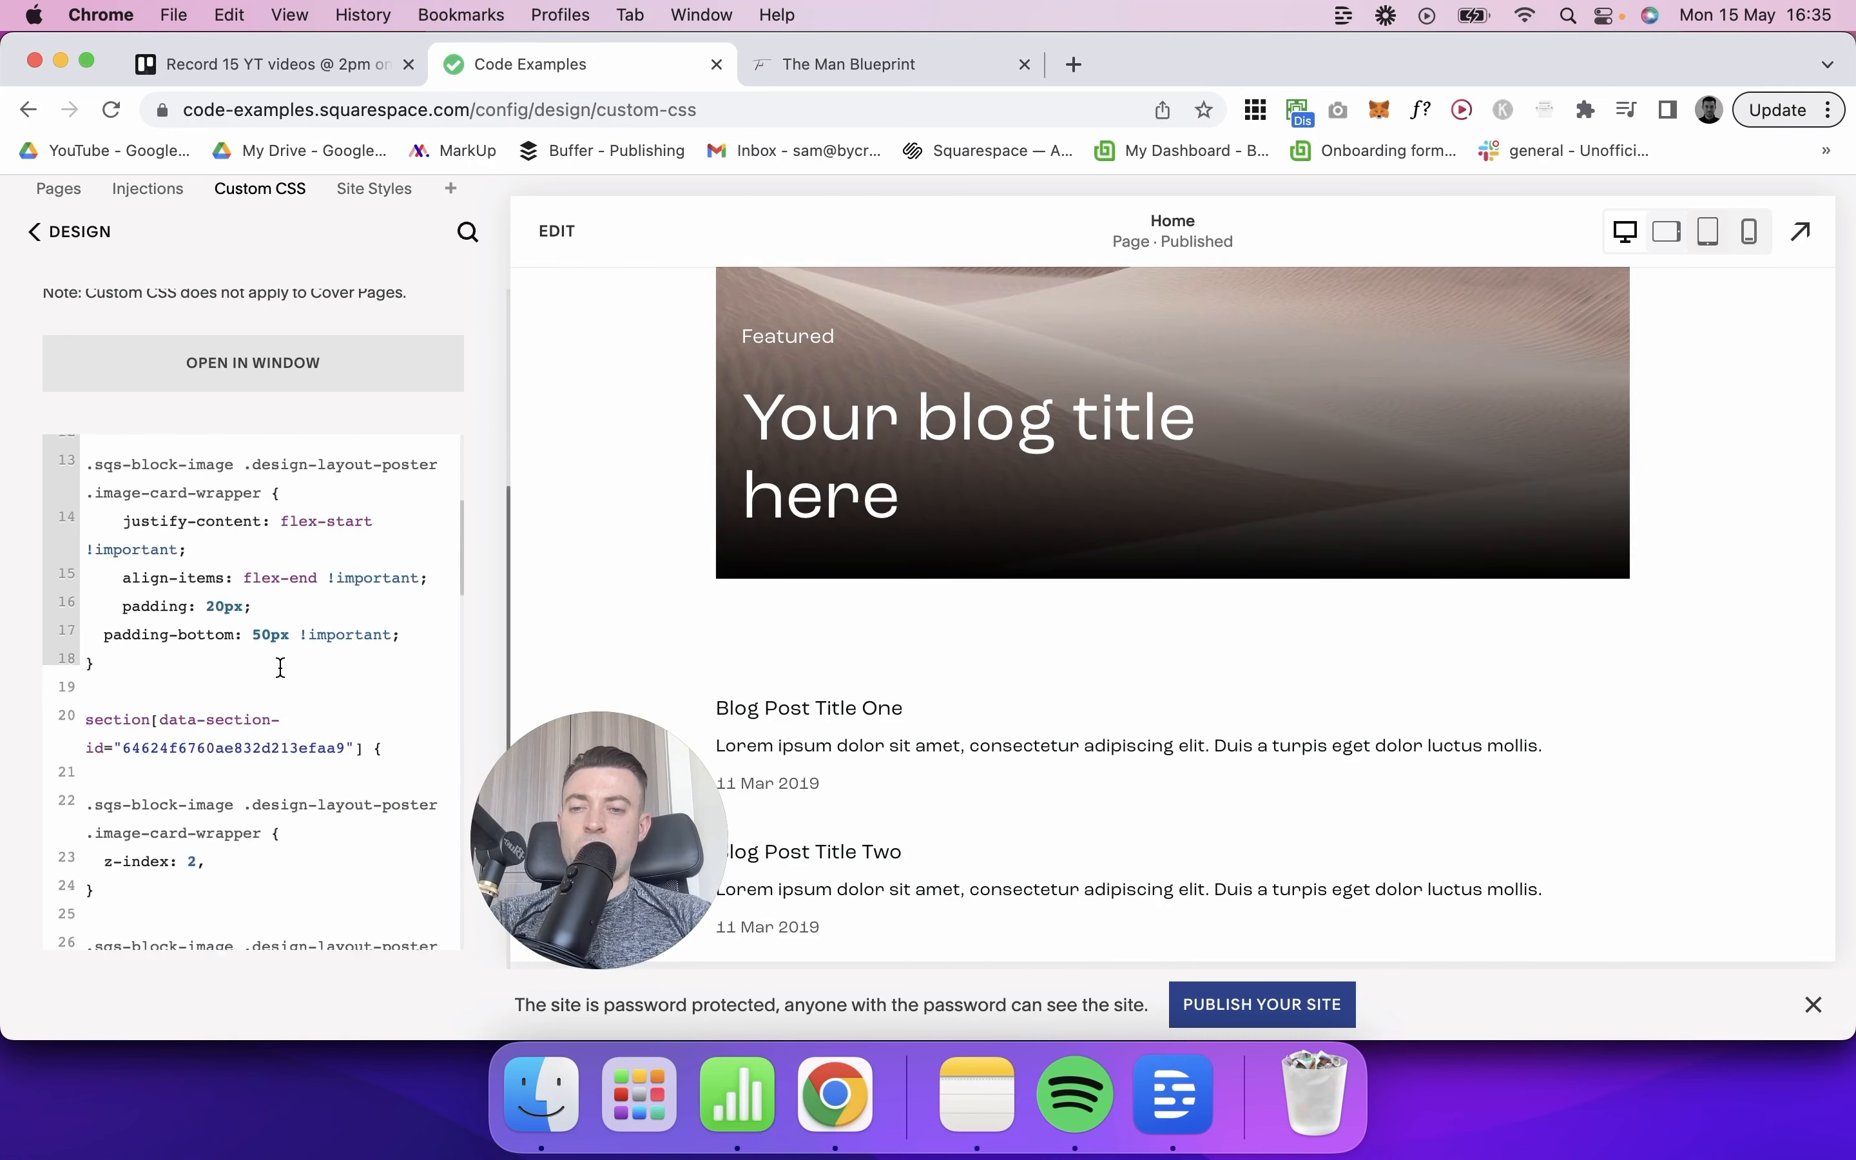
scroll(281, 667, "down", 6)
scroll(197, 601, "up", 2)
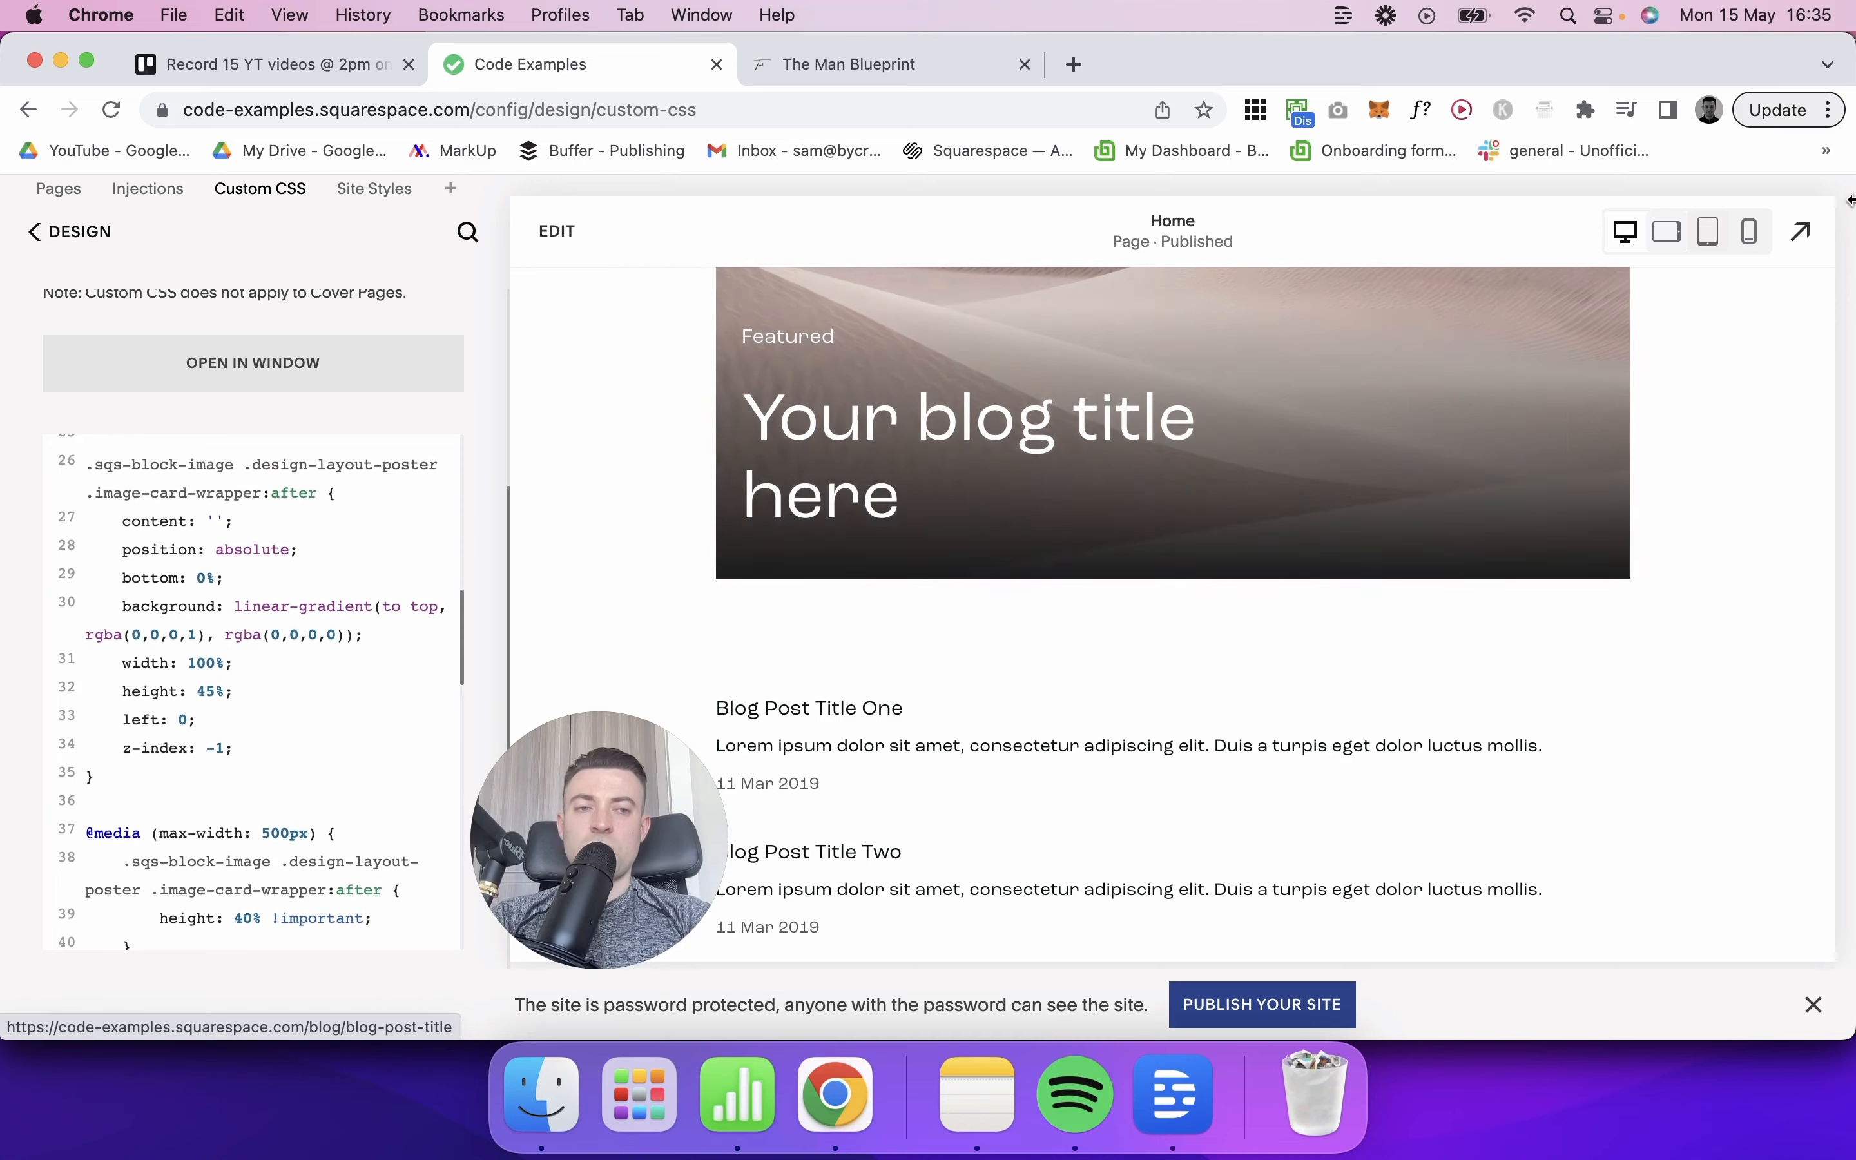
Step: Preview the Home page full screen to examine the featured poster's gradient overlay and the blog list beneath it
left_click(1802, 231)
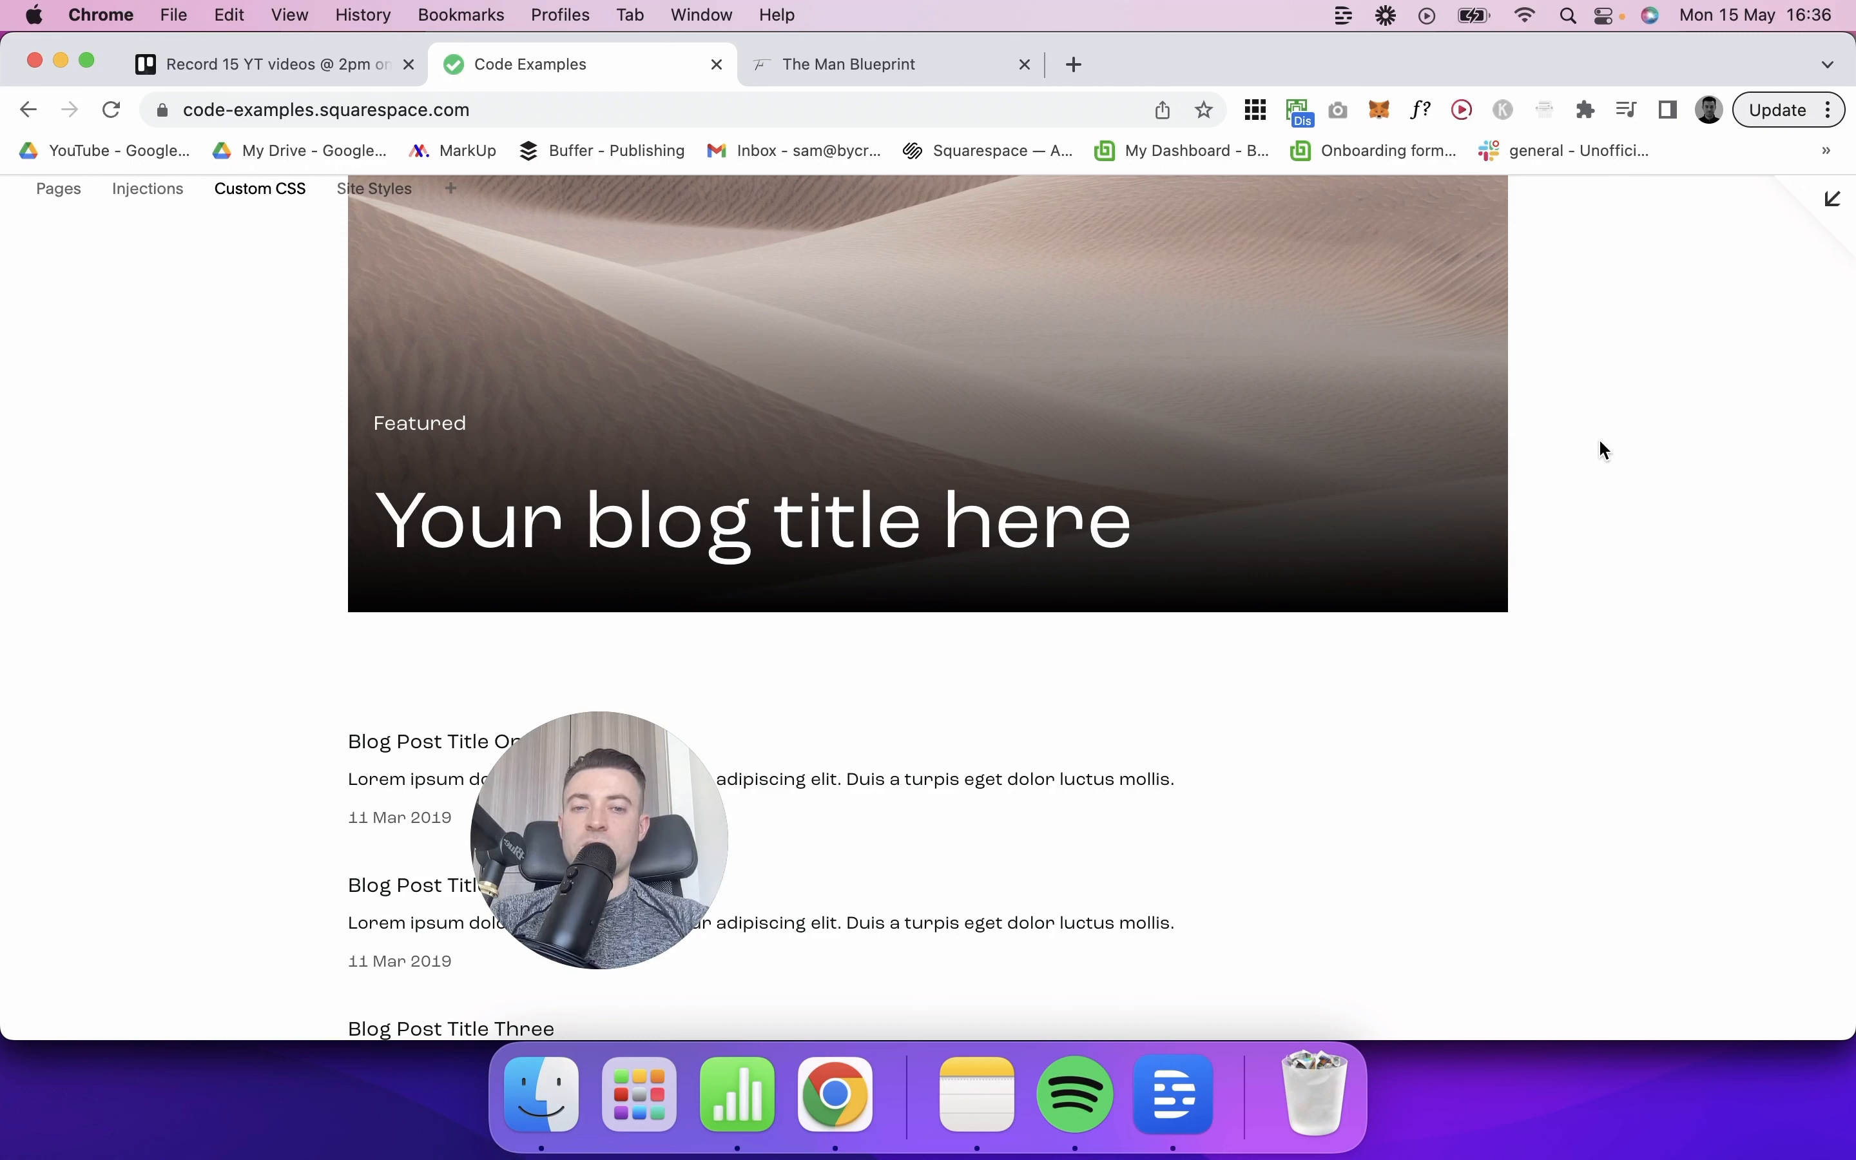
scroll(1629, 332, "up", 5)
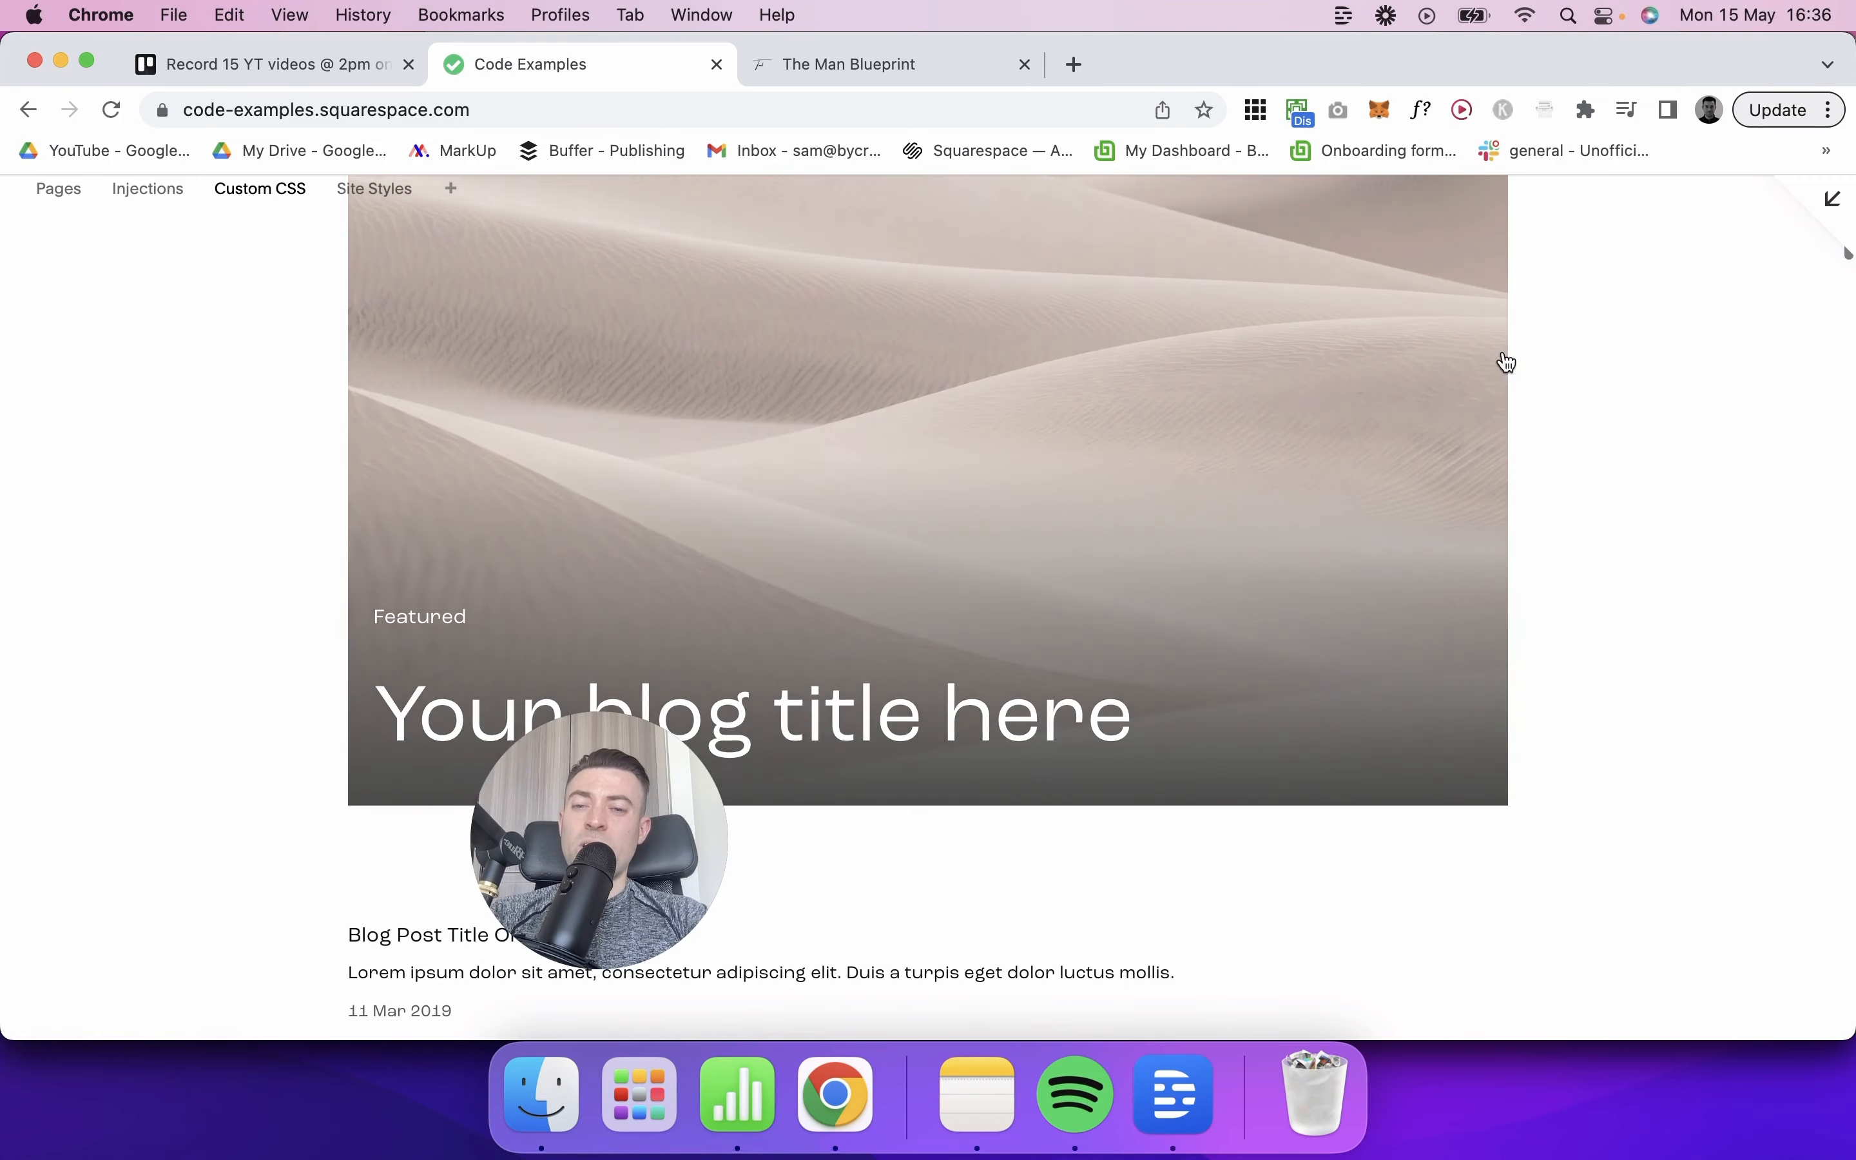
scroll(1615, 427, "down", 2)
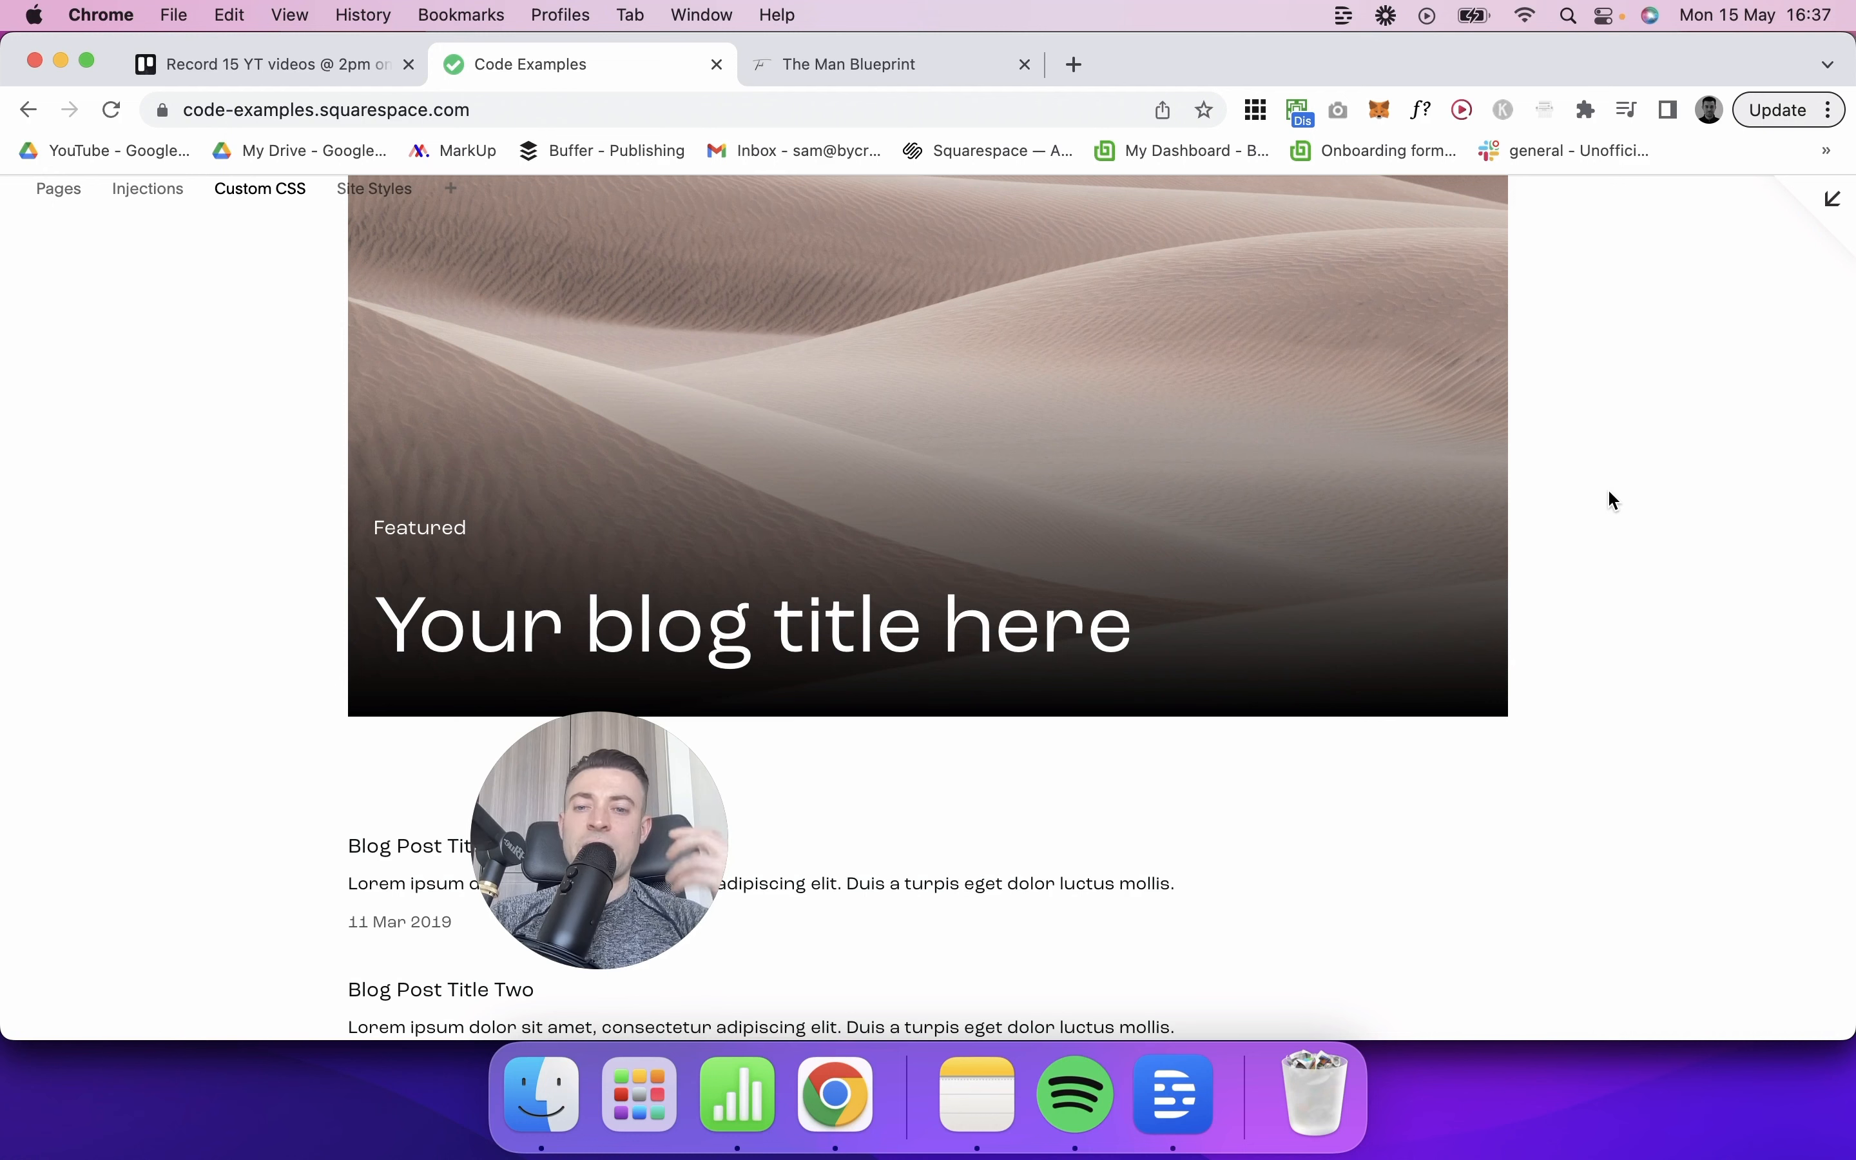
scroll(1354, 614, "up", 4)
scroll(1657, 609, "down", 2)
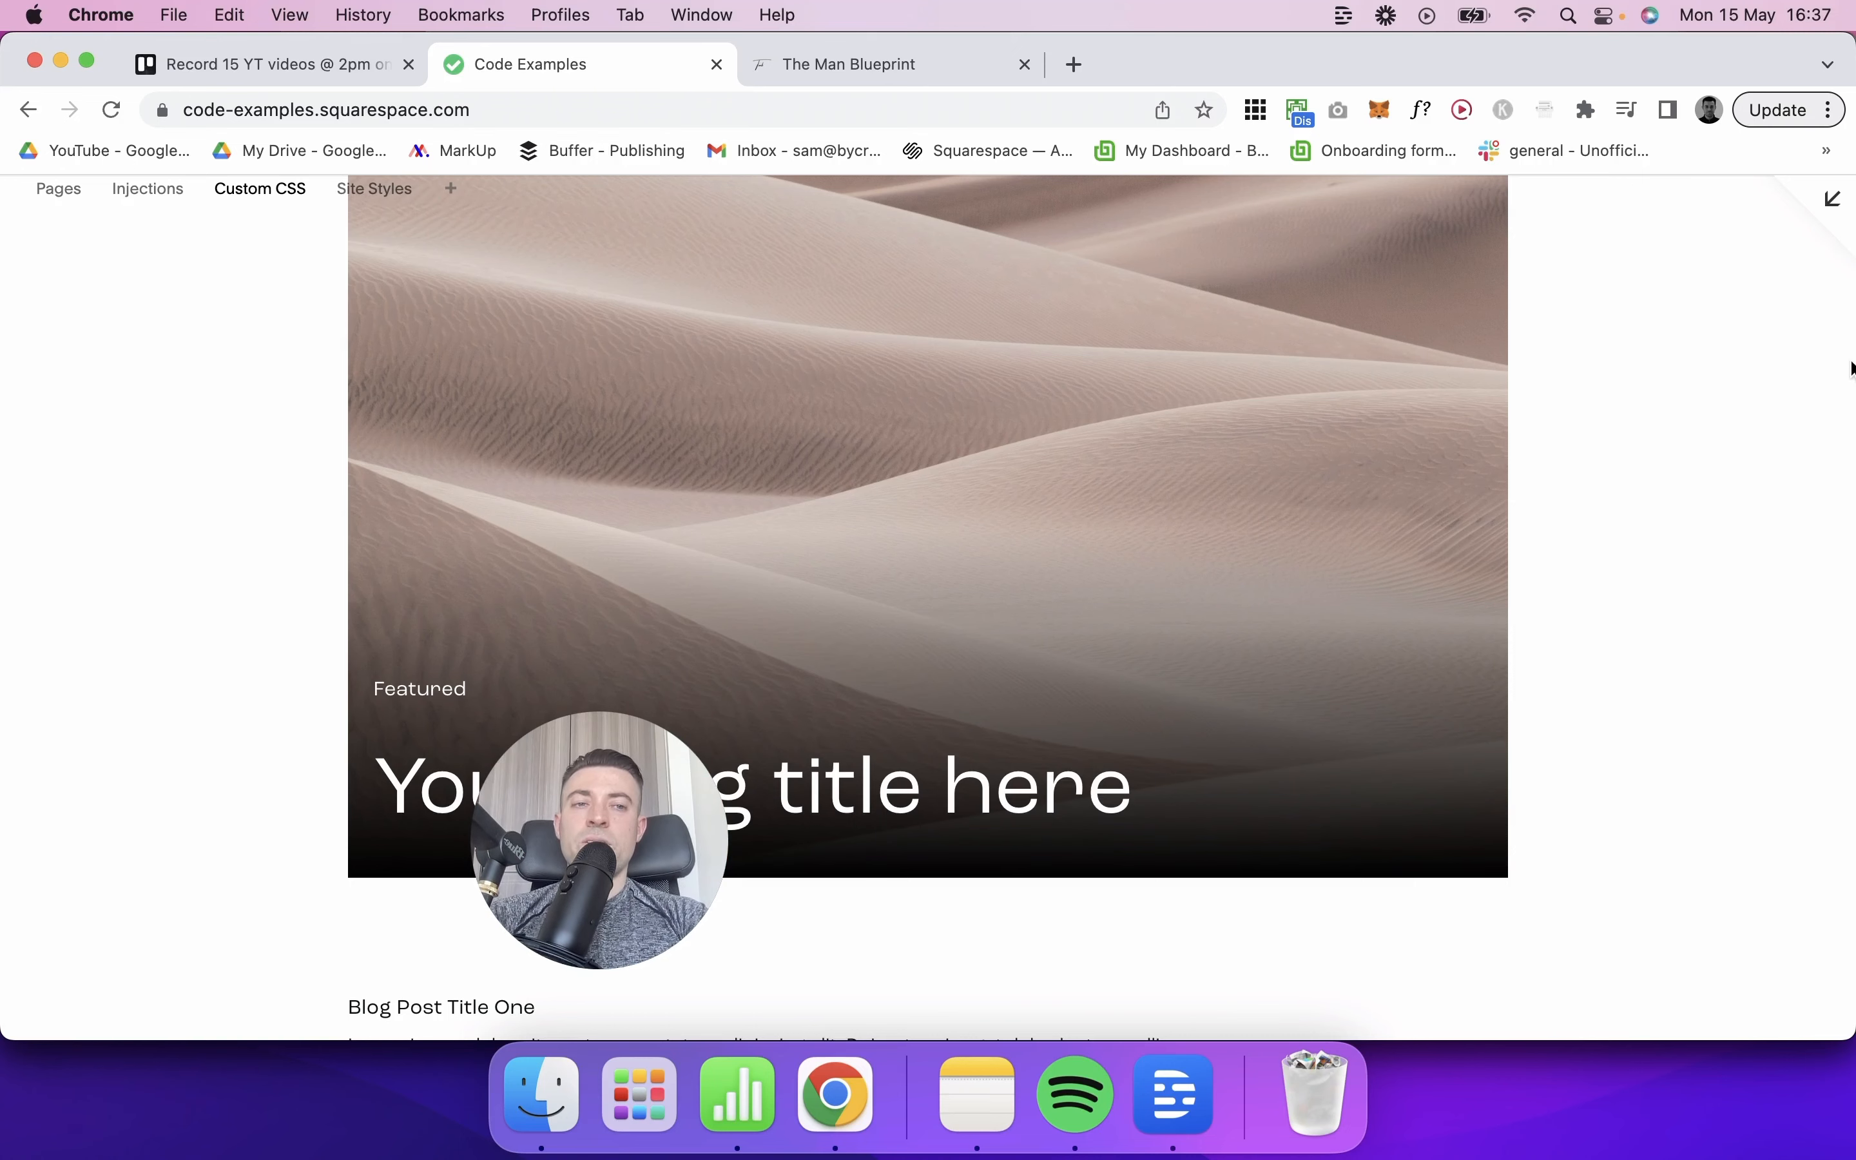
left_click(1835, 200)
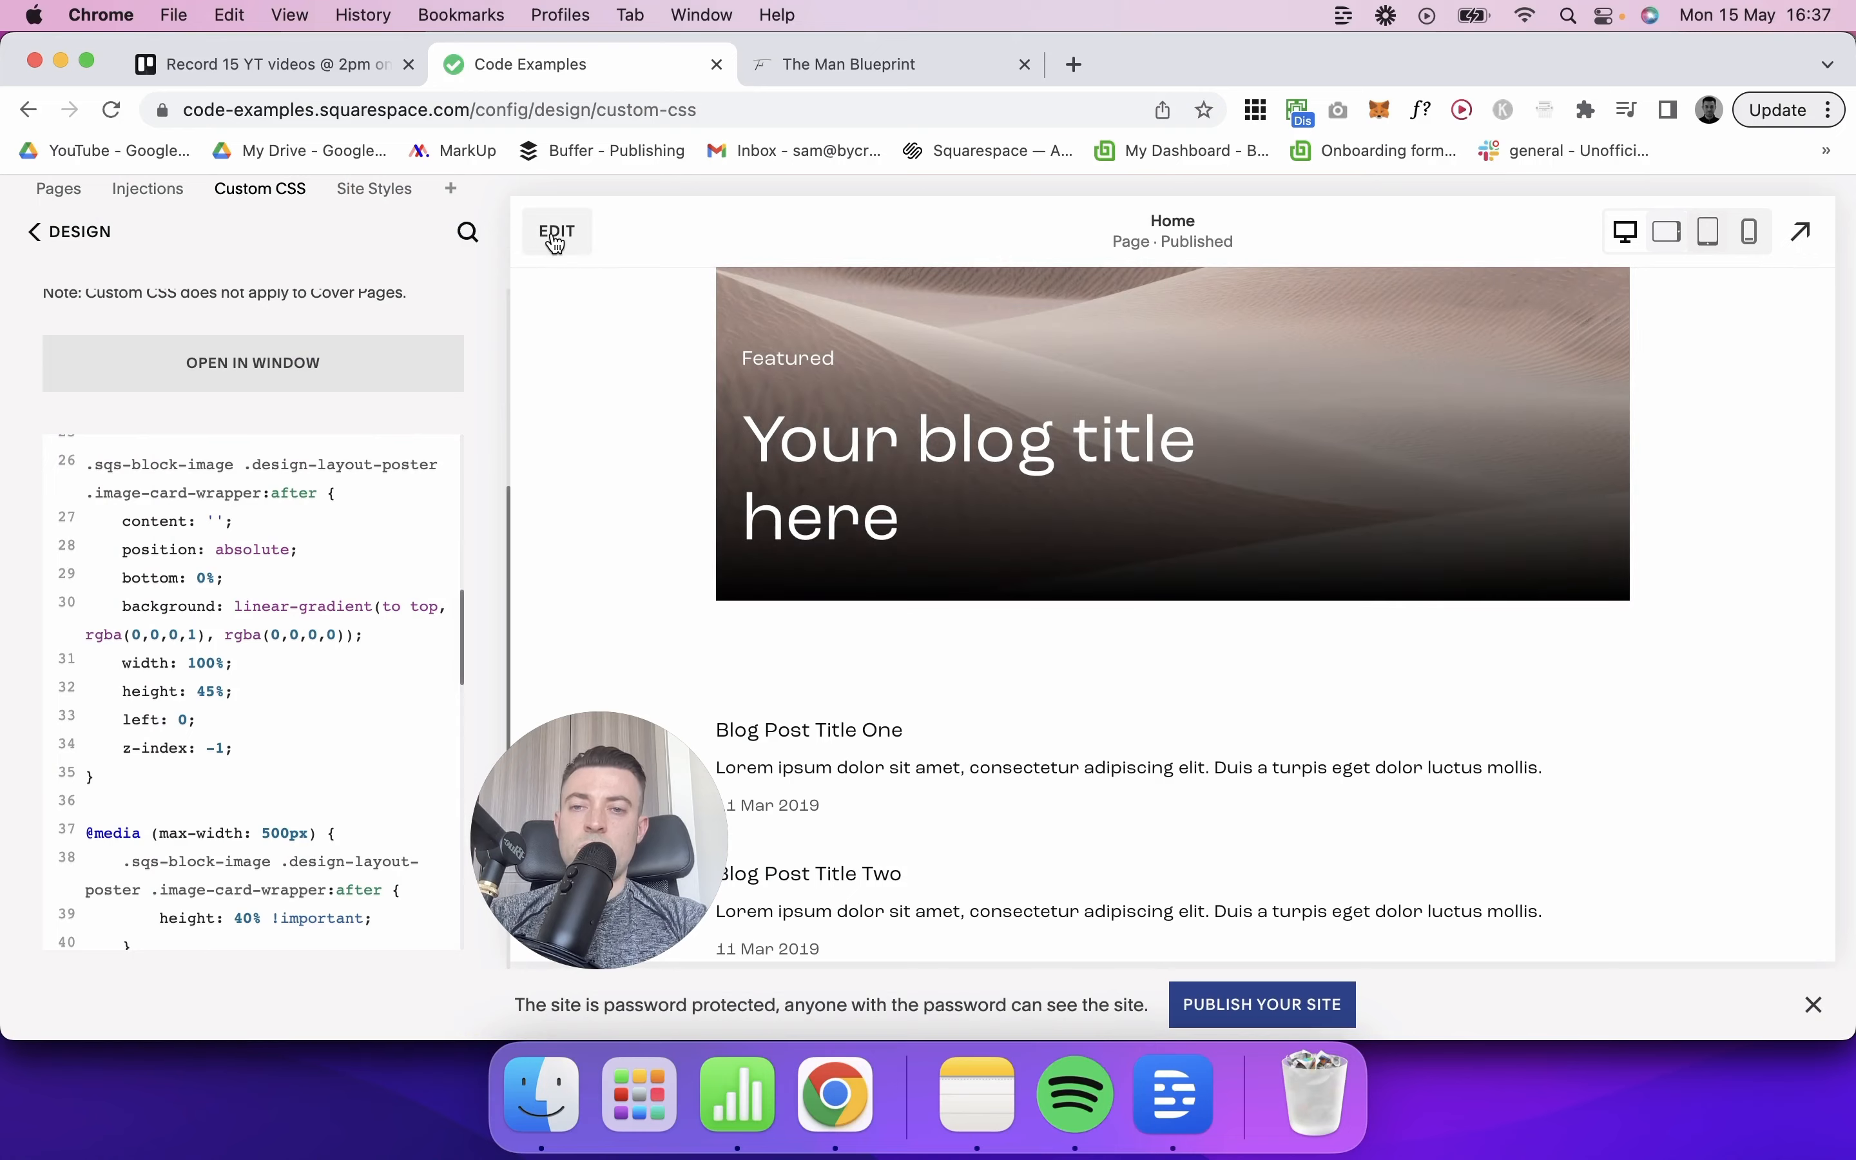
Step: Edit the Home page and turn off Fill Screen for the section with the desert image and separate text blocks
left_click(557, 233)
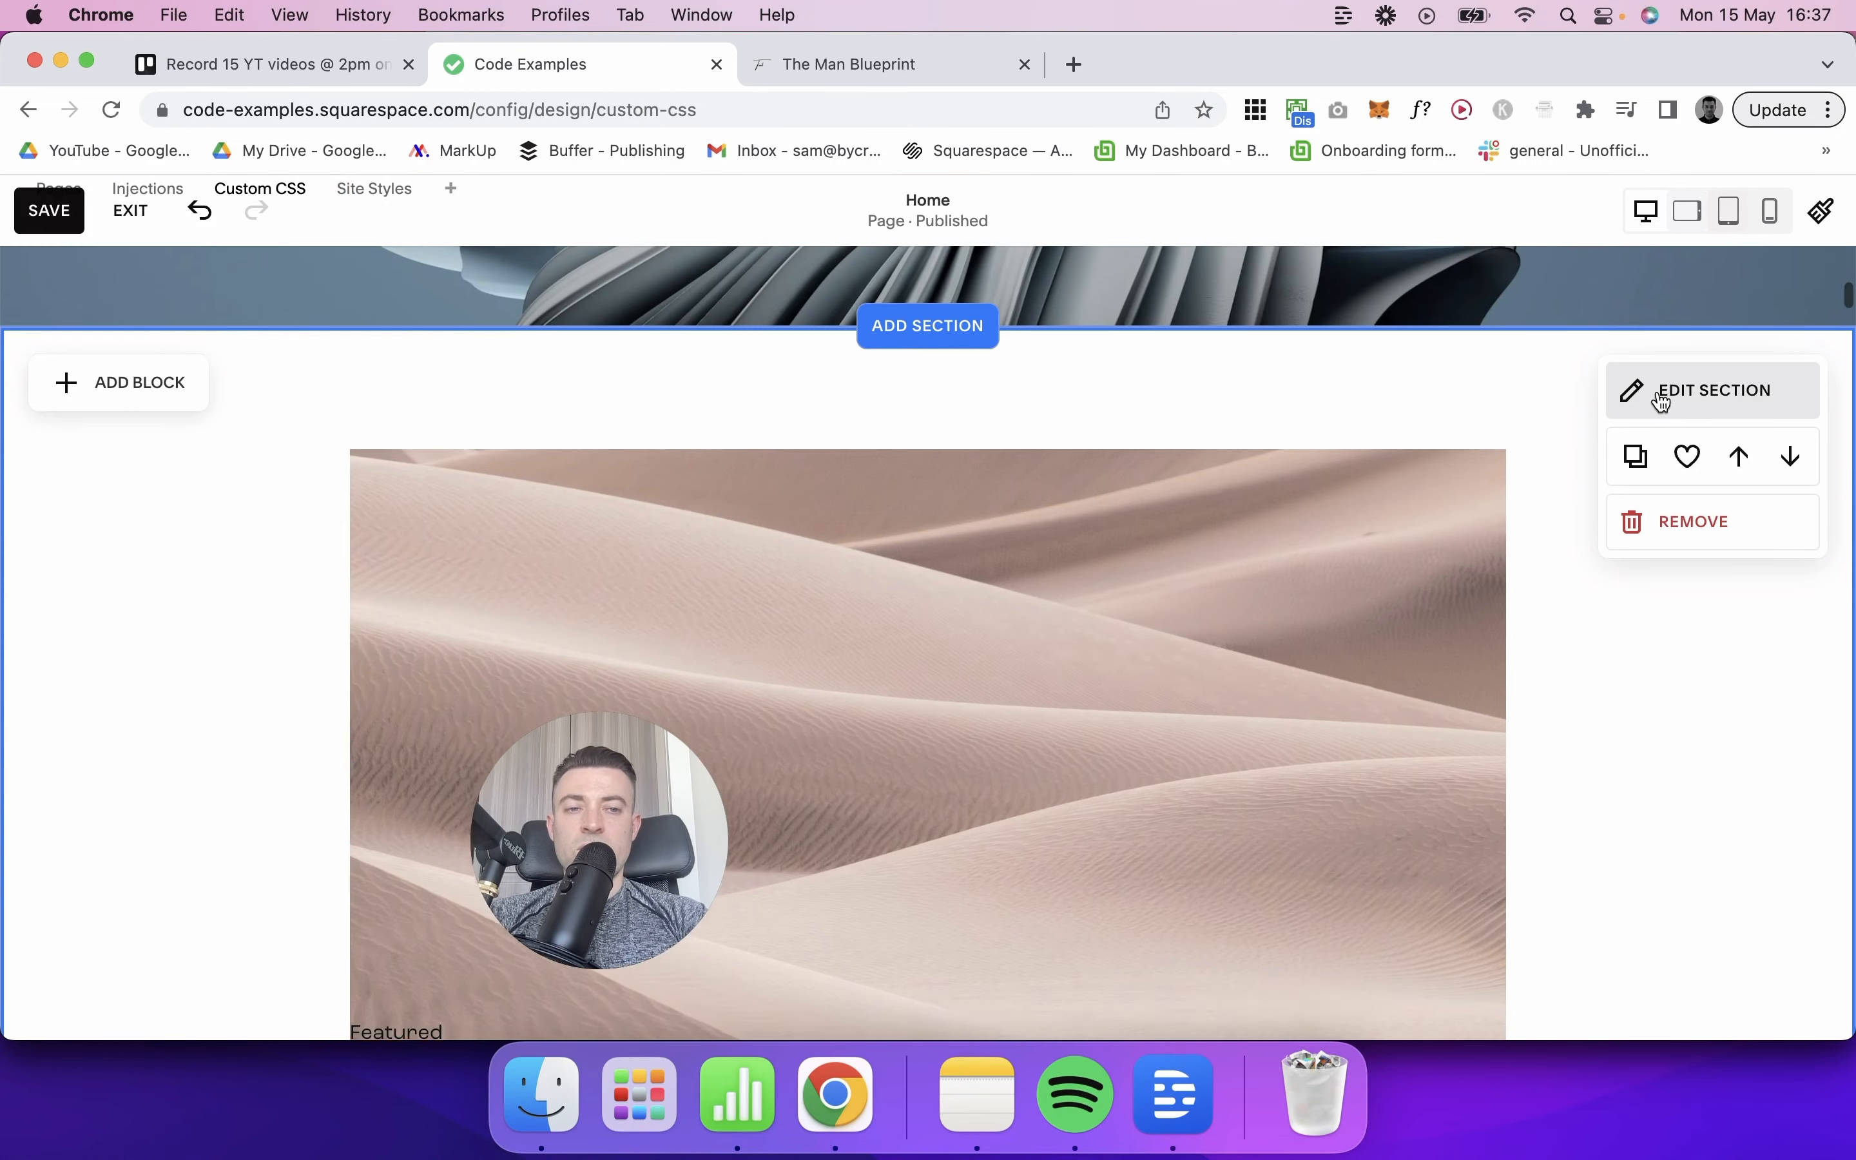
left_click(1663, 395)
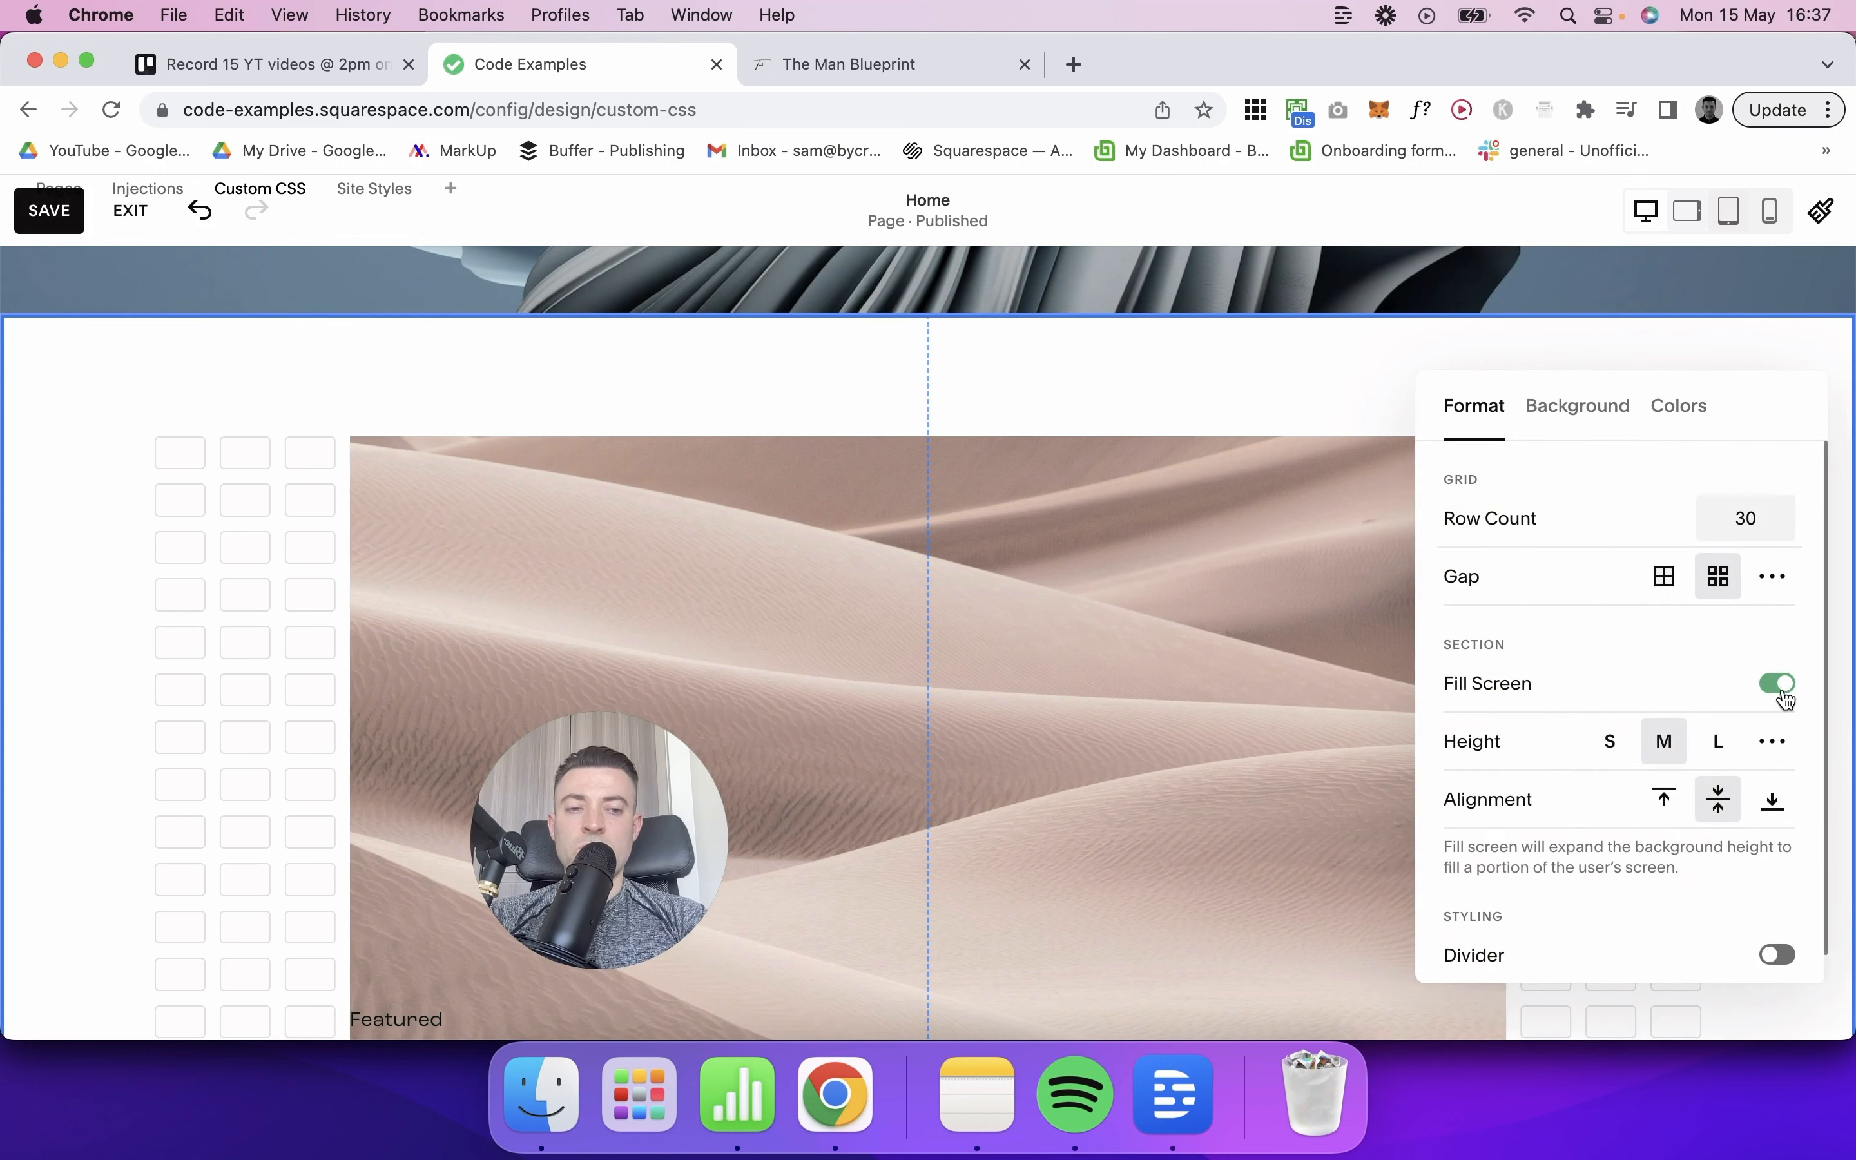
left_click(1783, 685)
Step: Stretch the desert image block edge to edge across the full width of the section
left_click(354, 564)
left_click_drag(353, 564, 6, 565)
left_click_drag(1505, 565, 1840, 560)
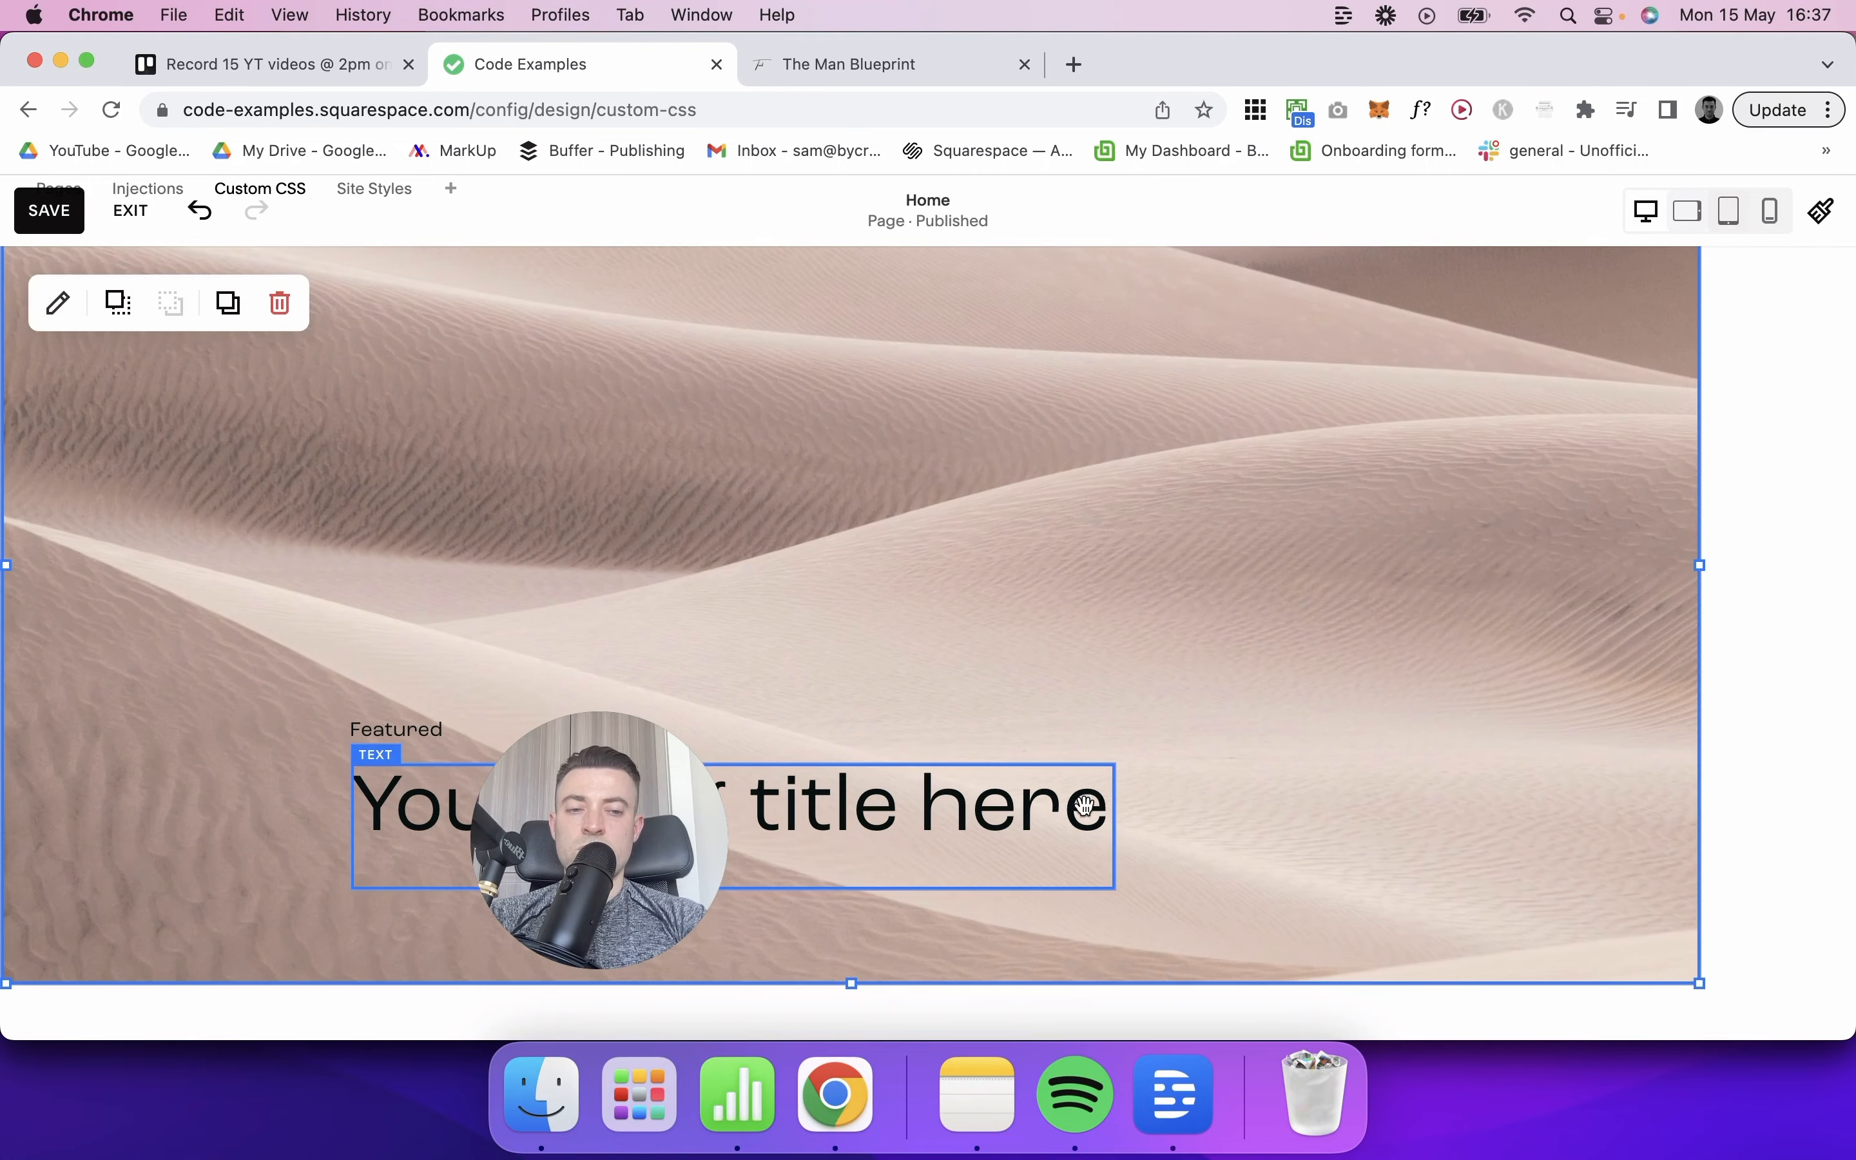
Step: Move the "Featured" and "Your blog title here" text blocks together to the left content margin over the image
left_click(1007, 797)
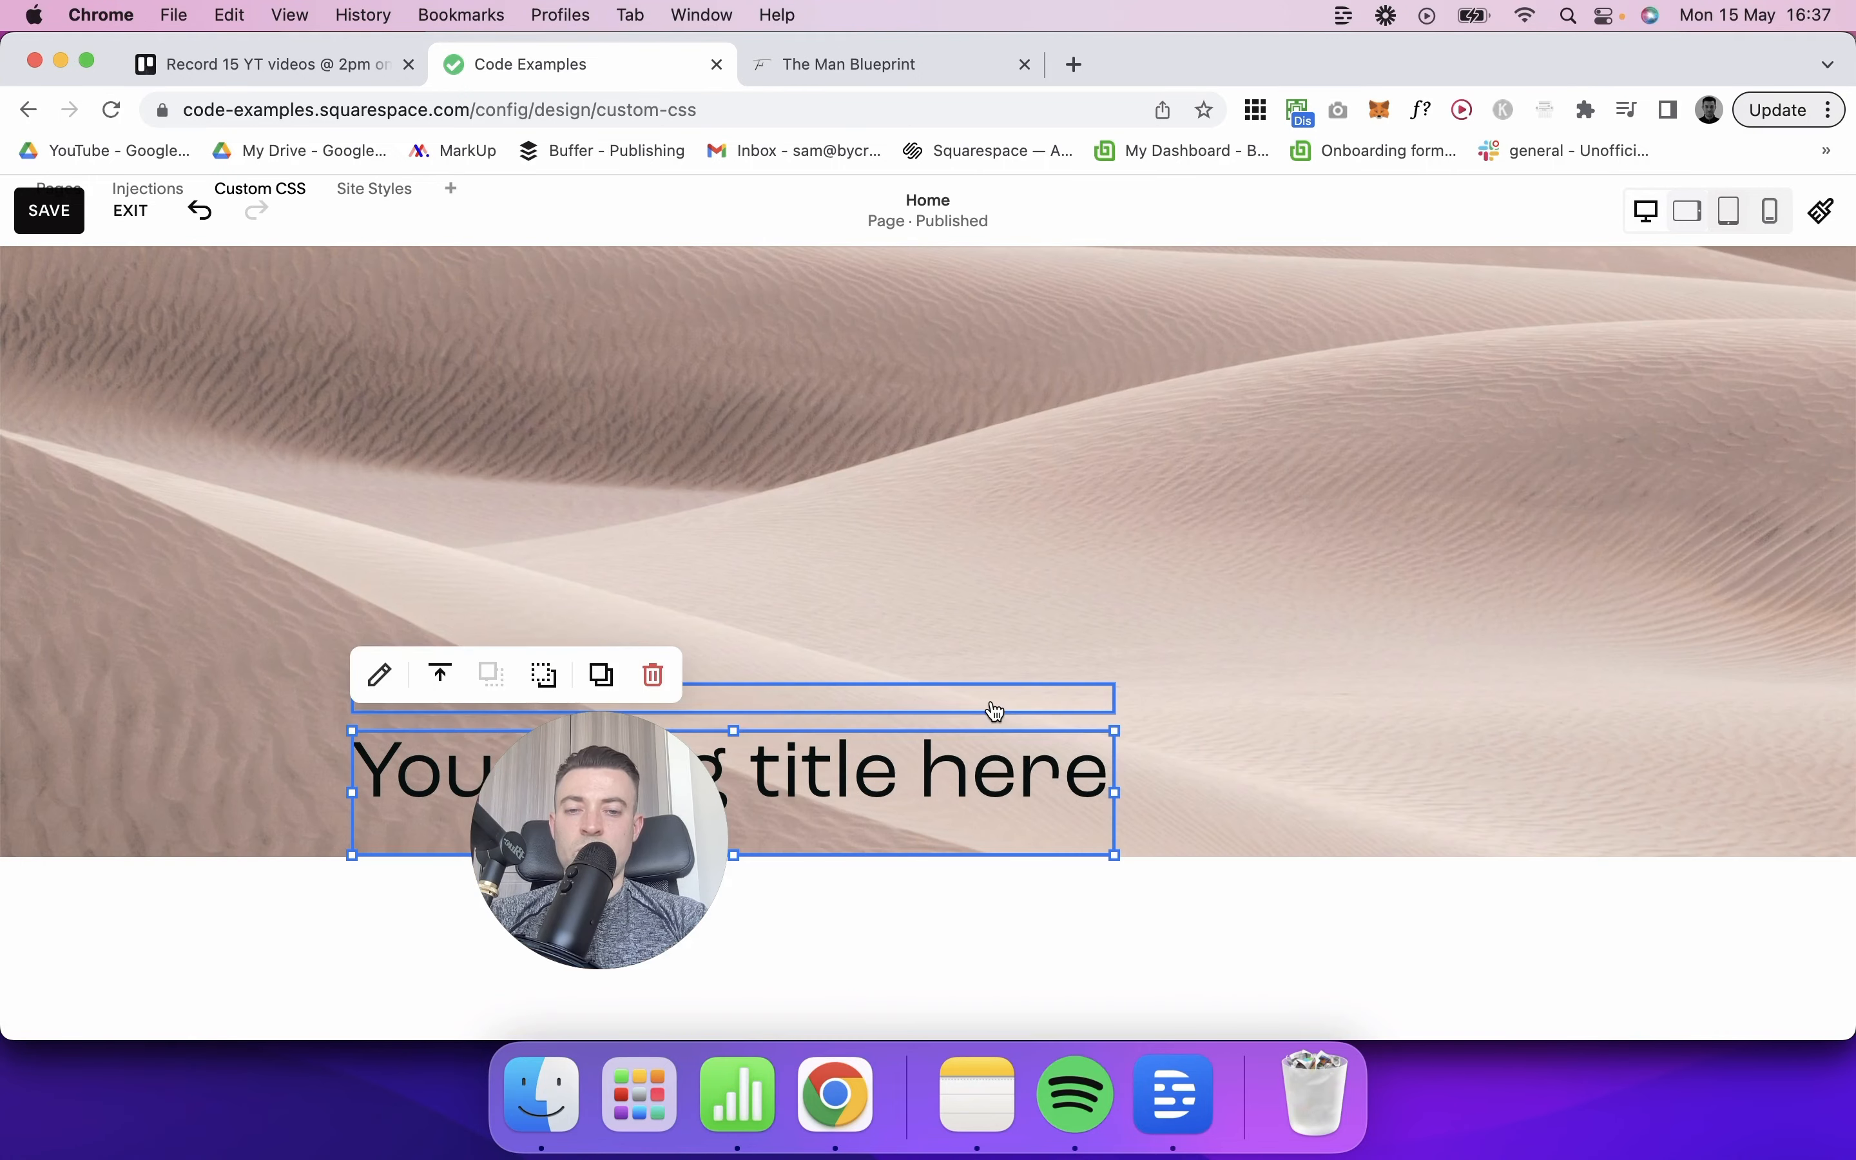
left_click(992, 702, "shift")
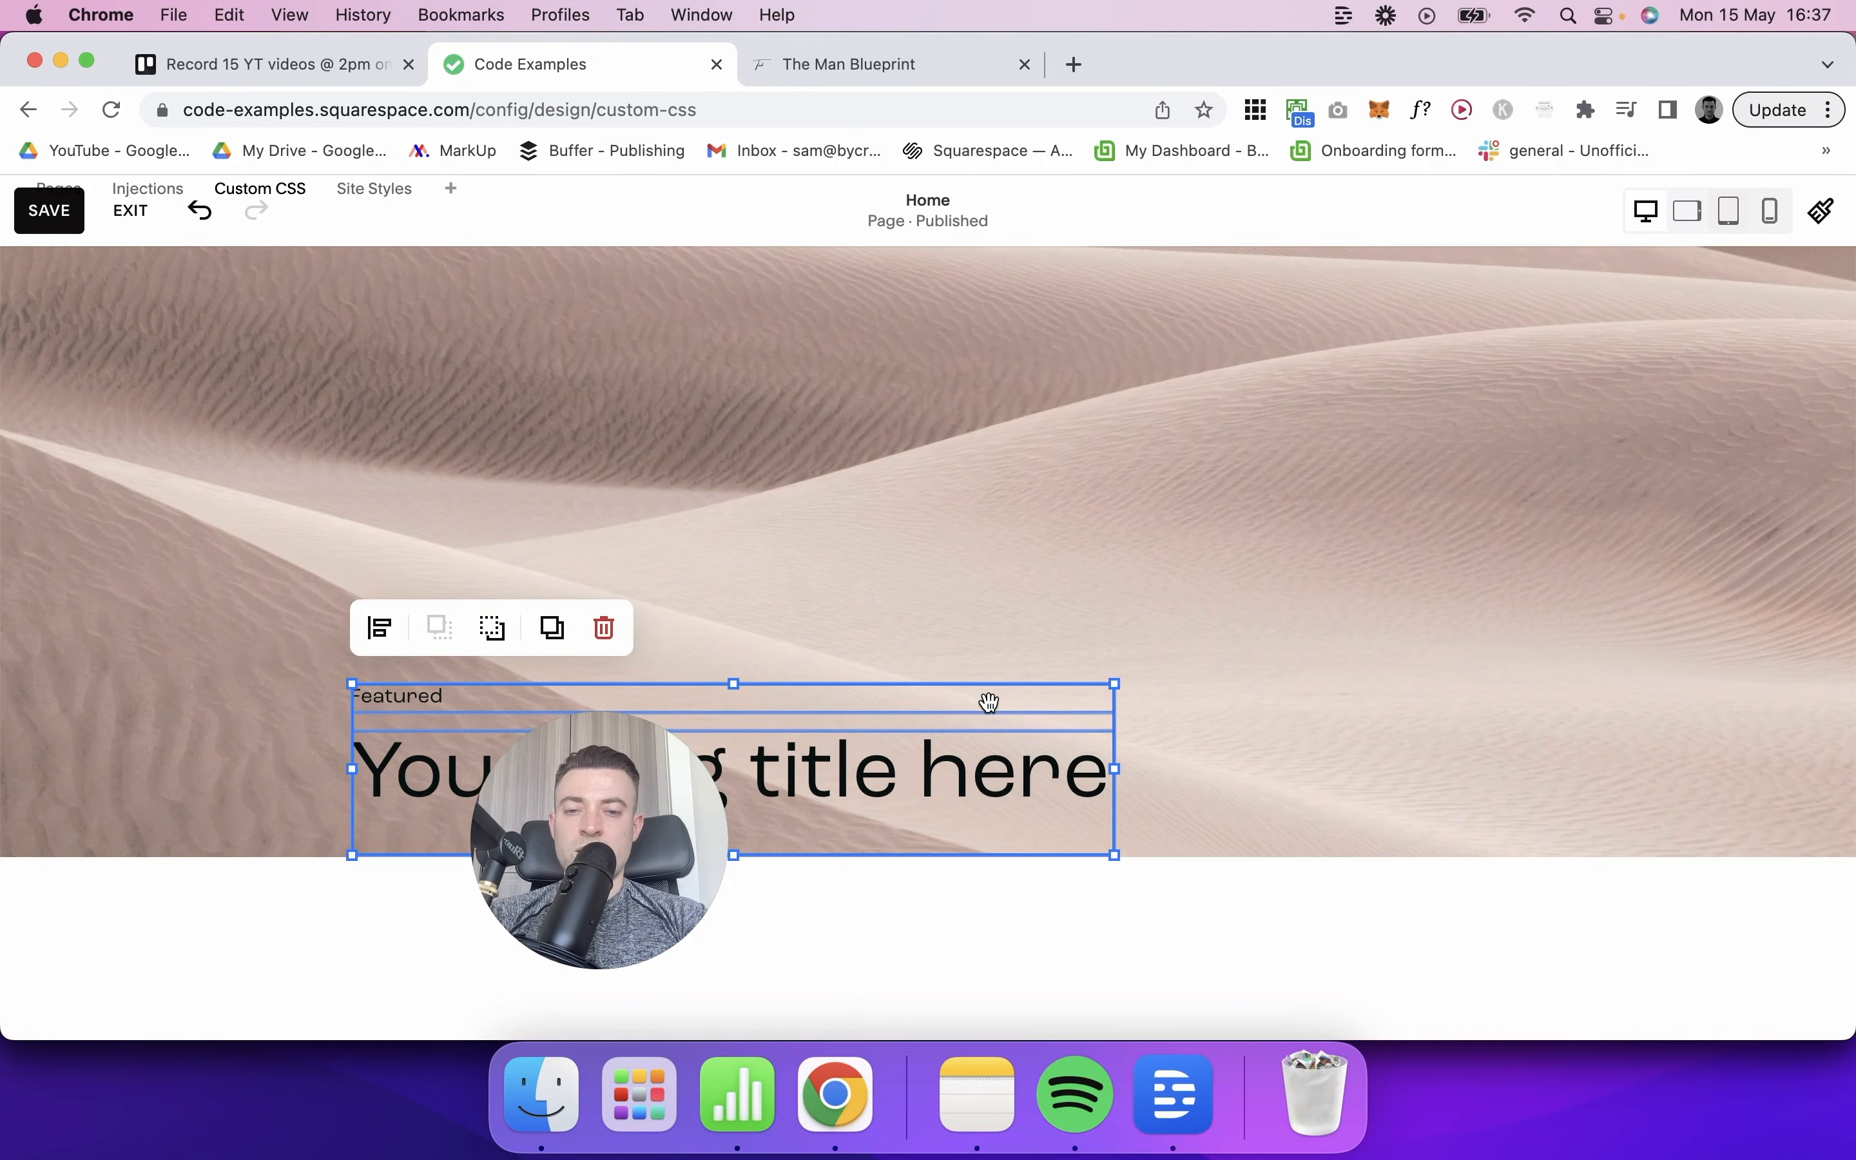
left_click_drag(992, 701, 799, 688)
left_click(1293, 901)
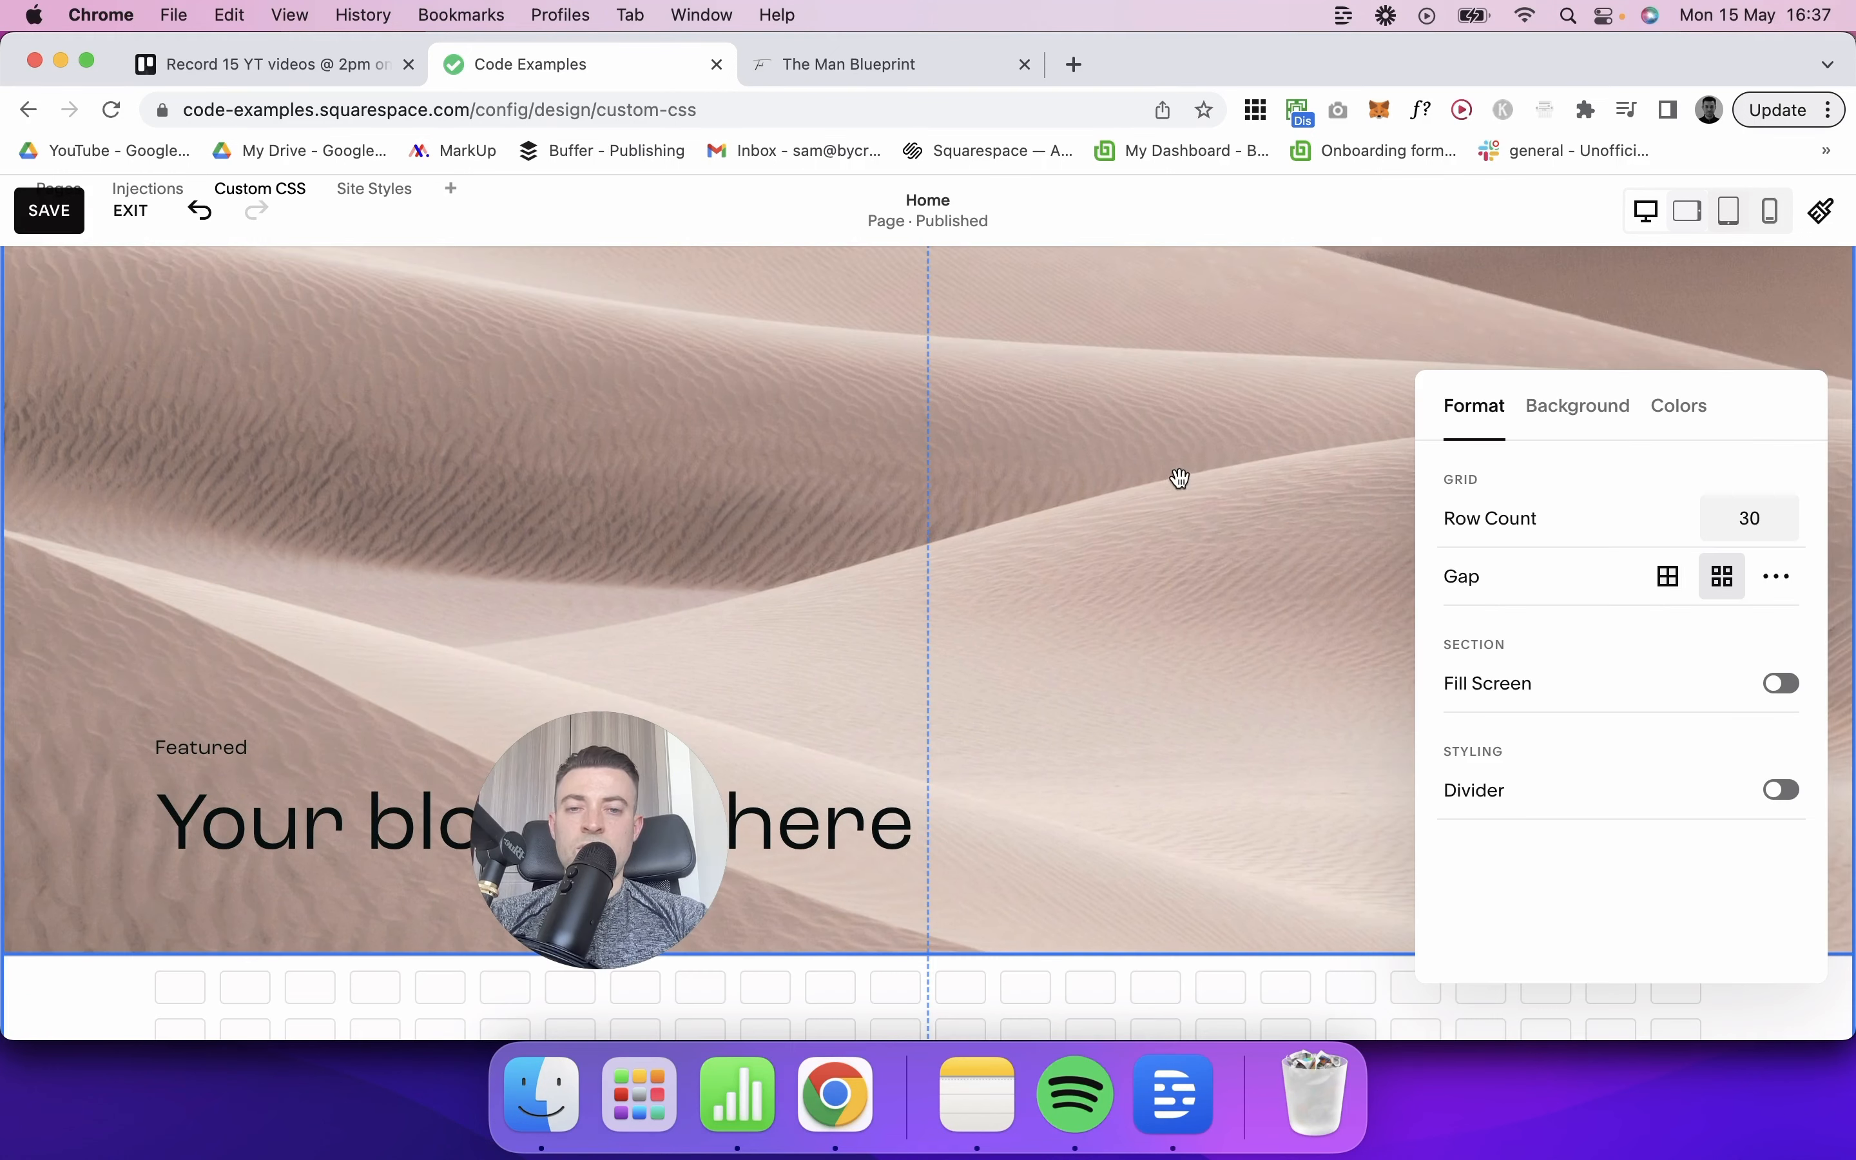
Step: Enable the desert image's overlay and set it to the black palette color at low opacity
double_click(1156, 511)
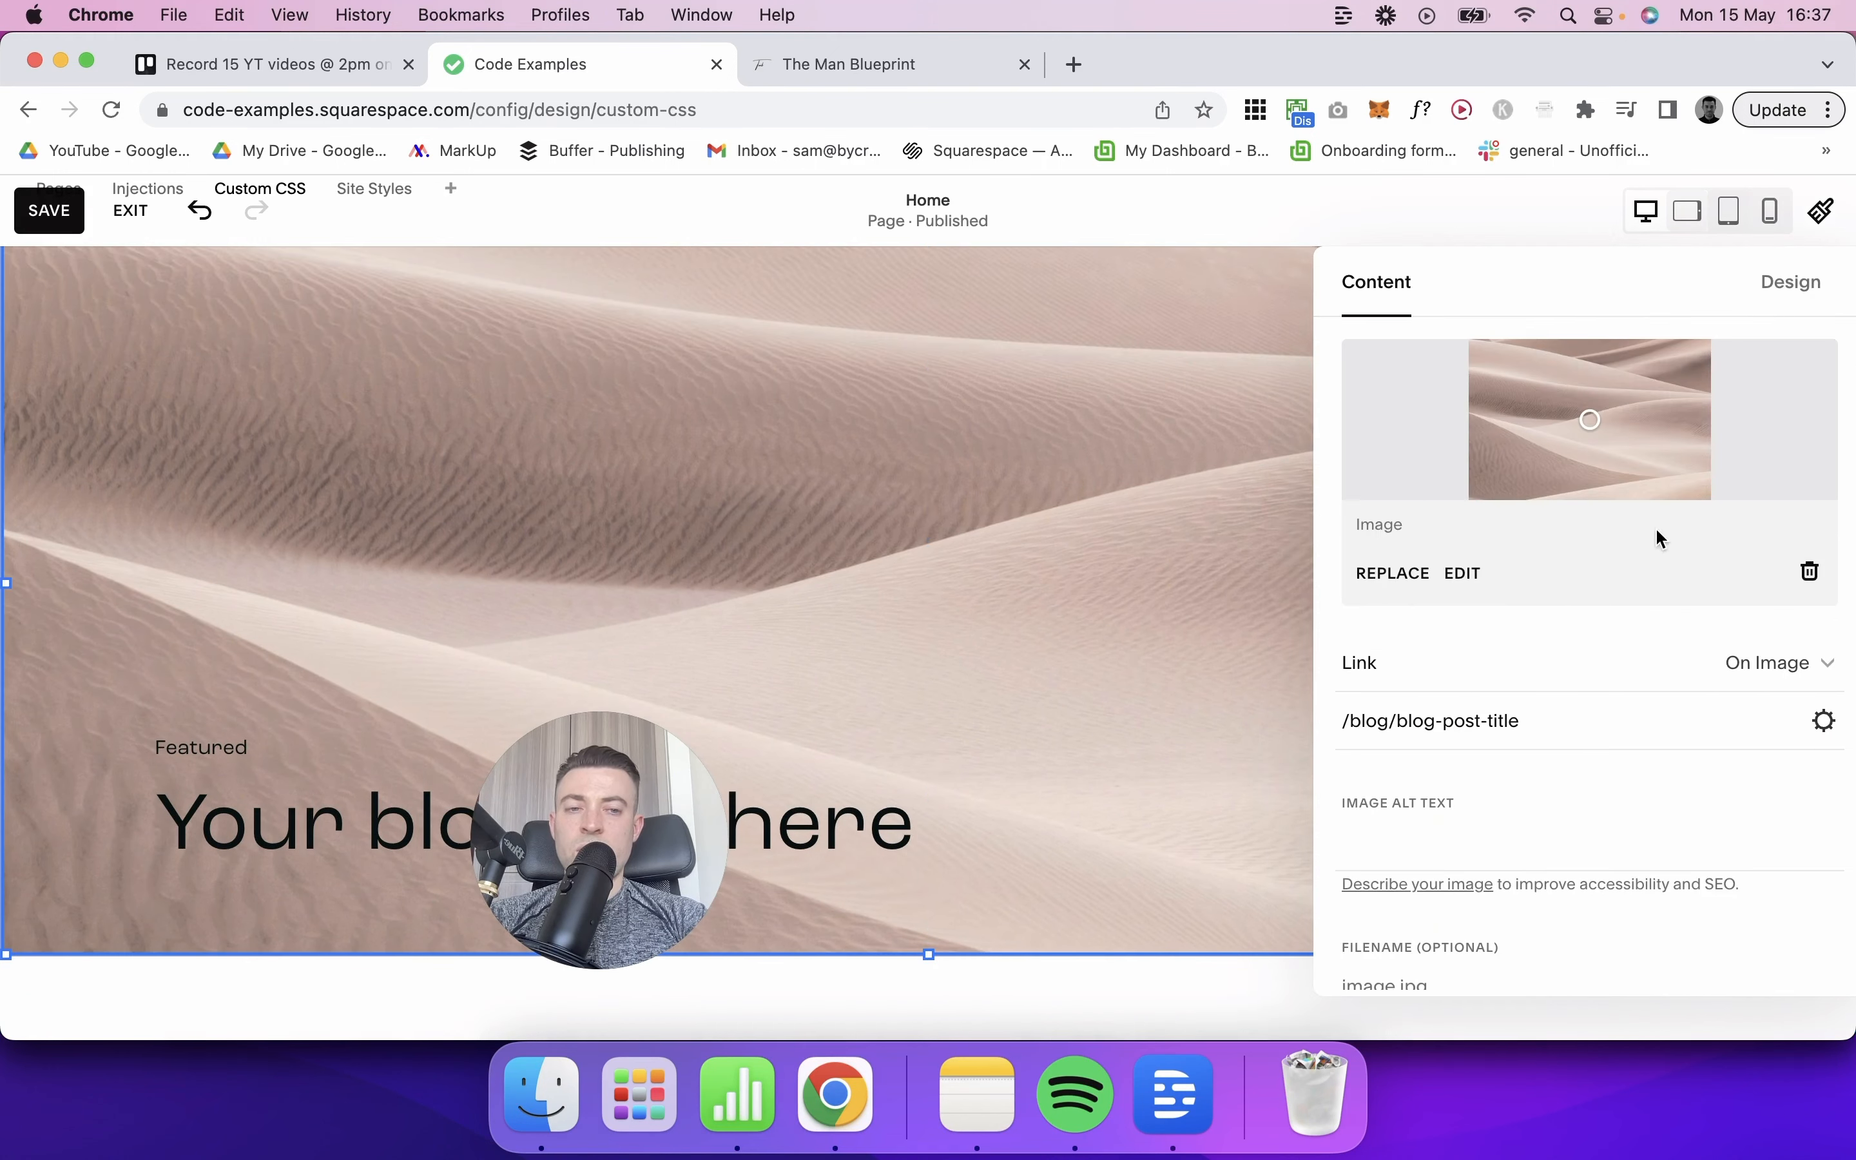
scroll(1649, 695, "down", 2)
left_click(1793, 283)
left_click(1545, 645)
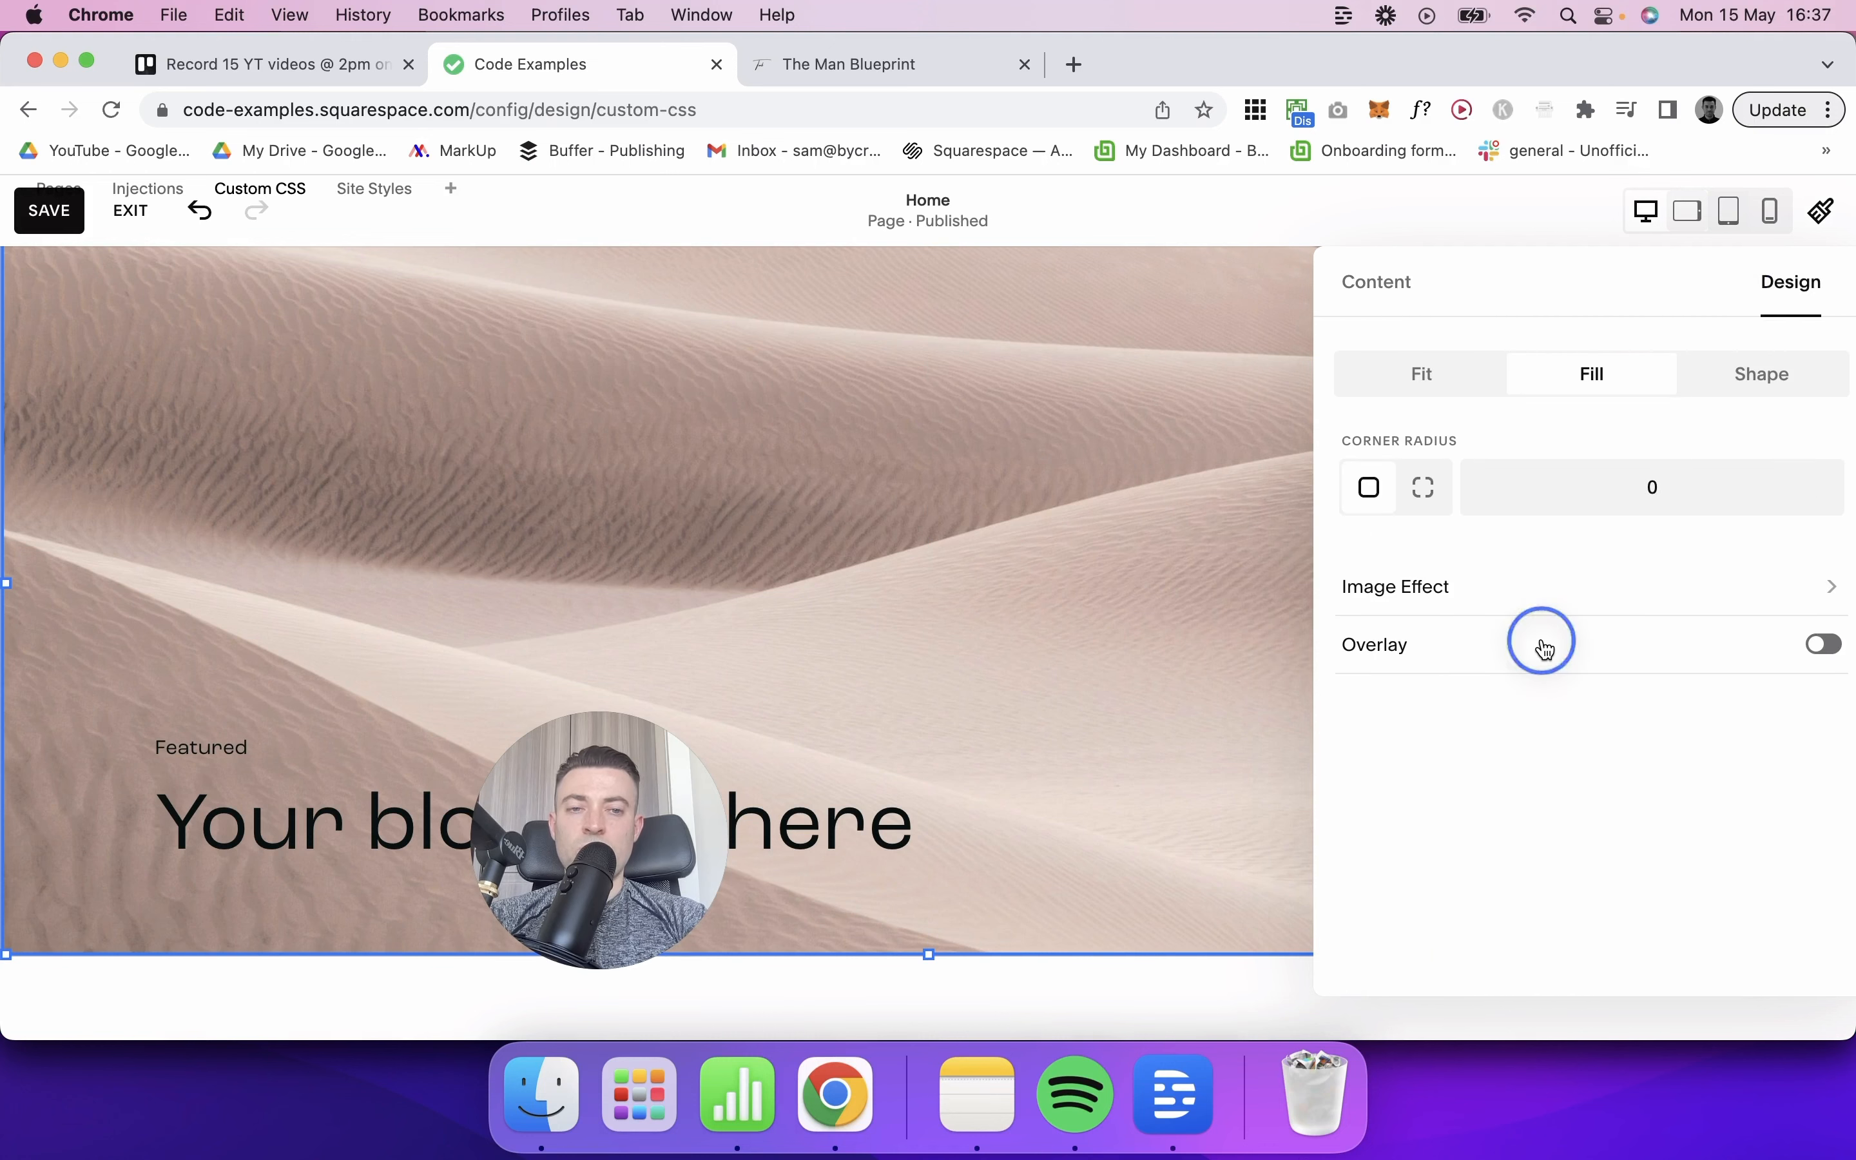
left_click(1828, 701)
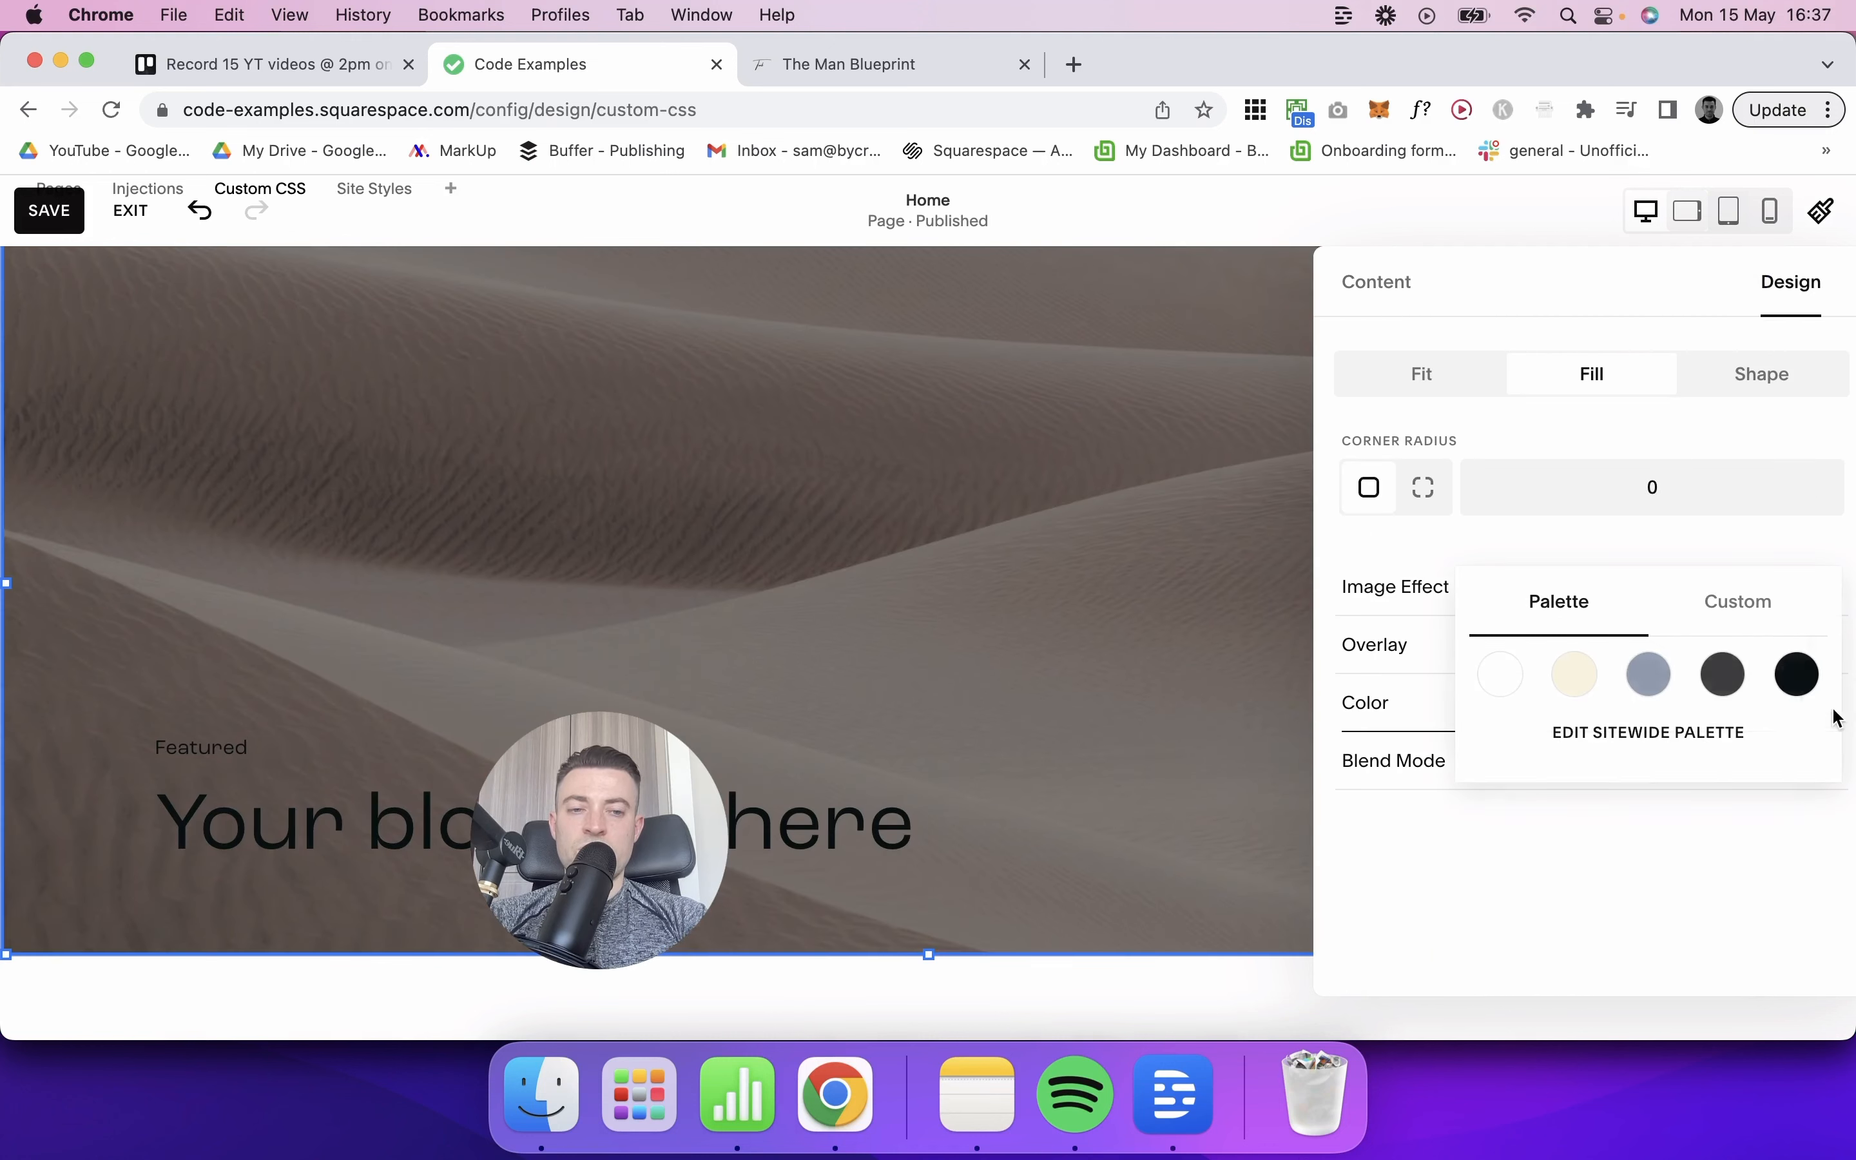
left_click(1718, 617)
left_click(1558, 460)
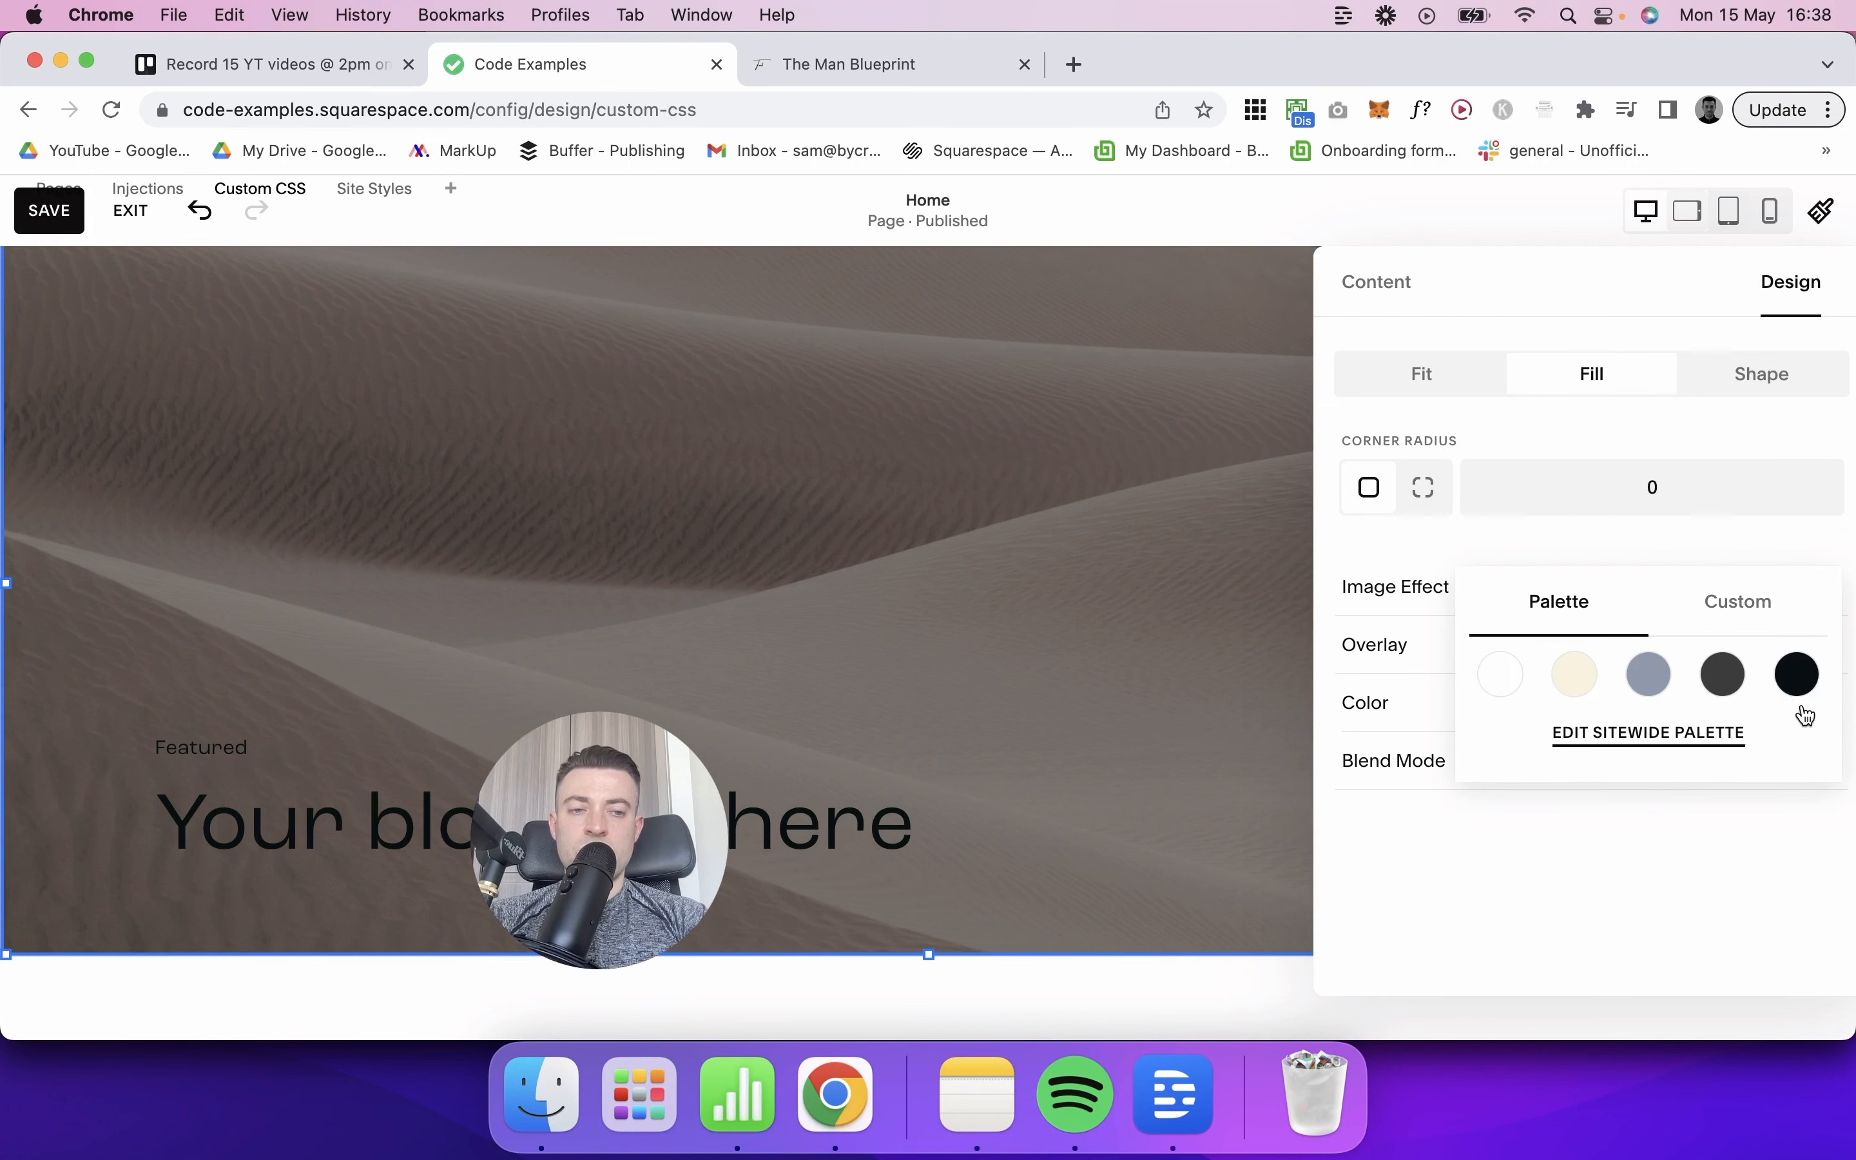
left_click(1796, 675)
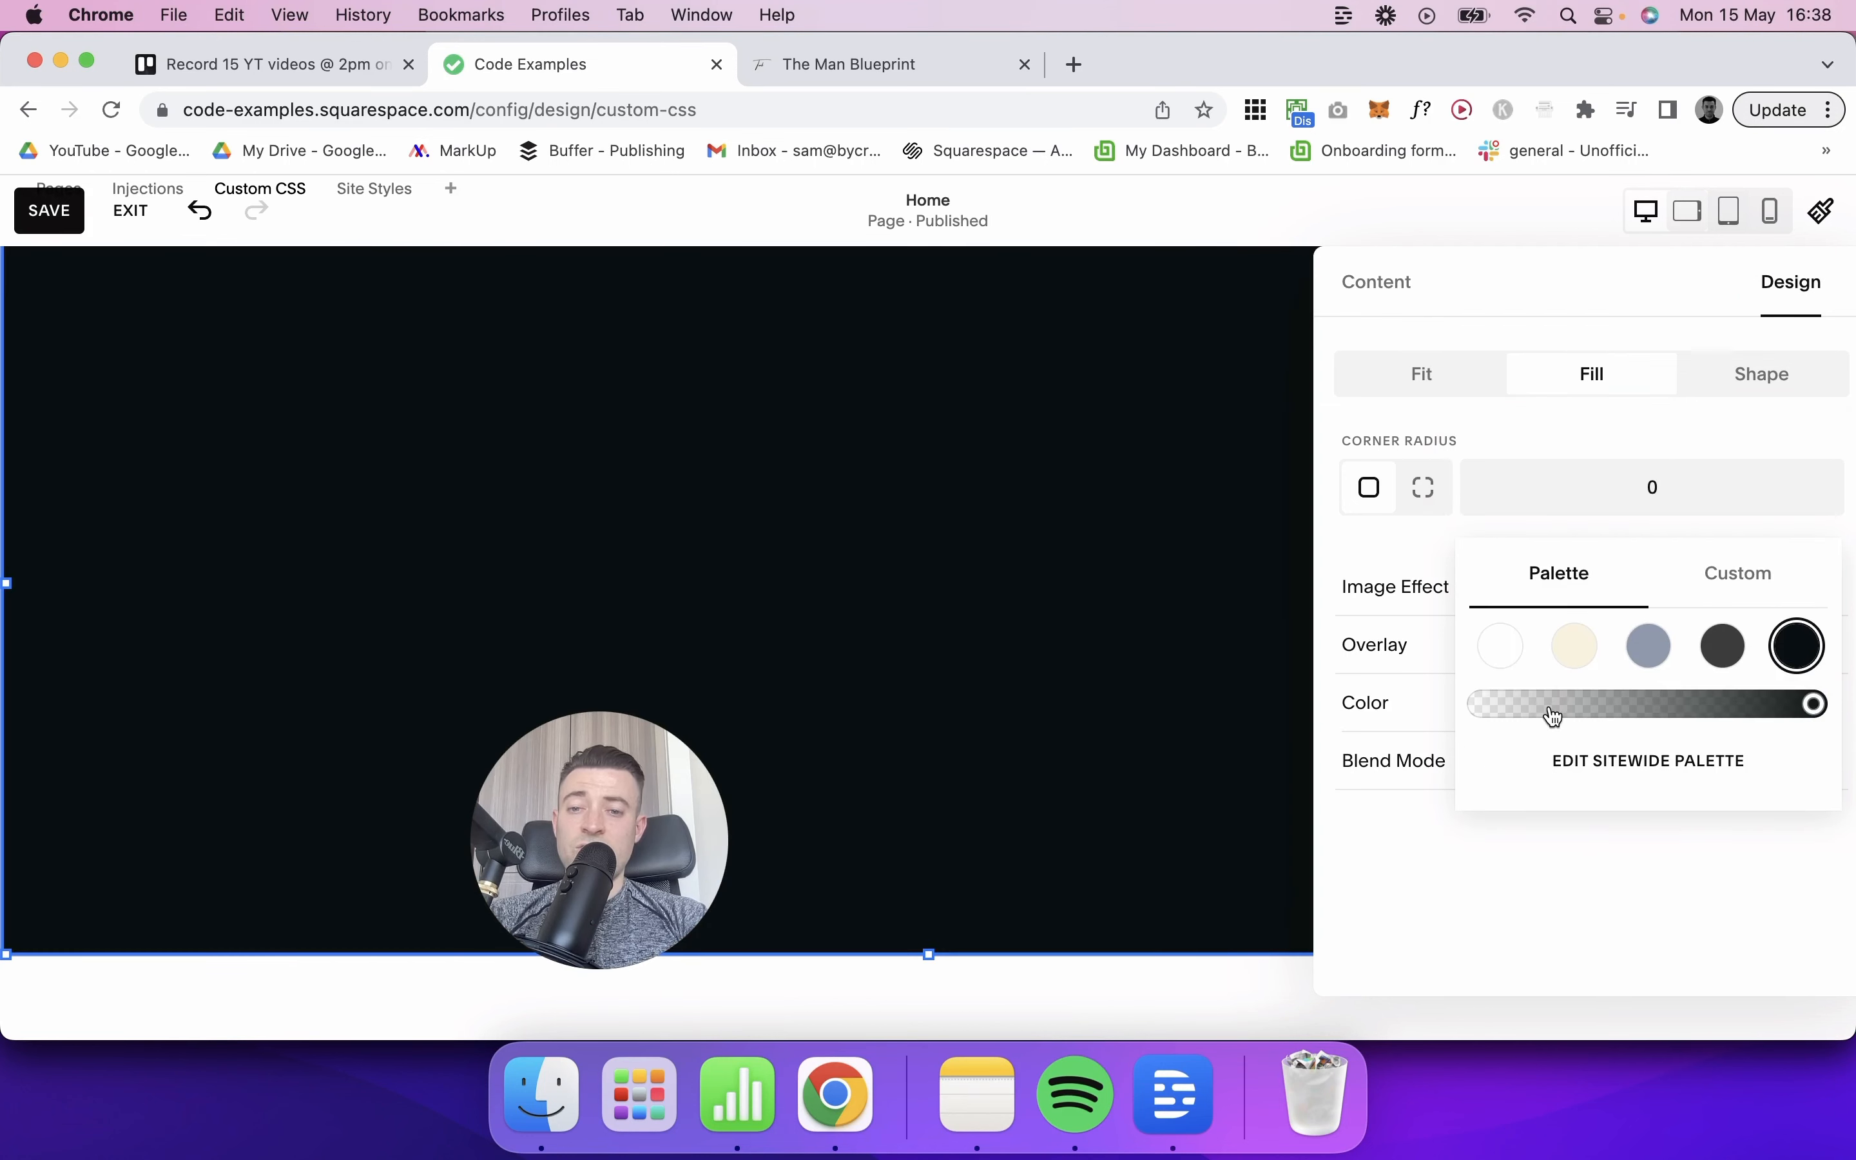
left_click_drag(1557, 717, 1500, 719)
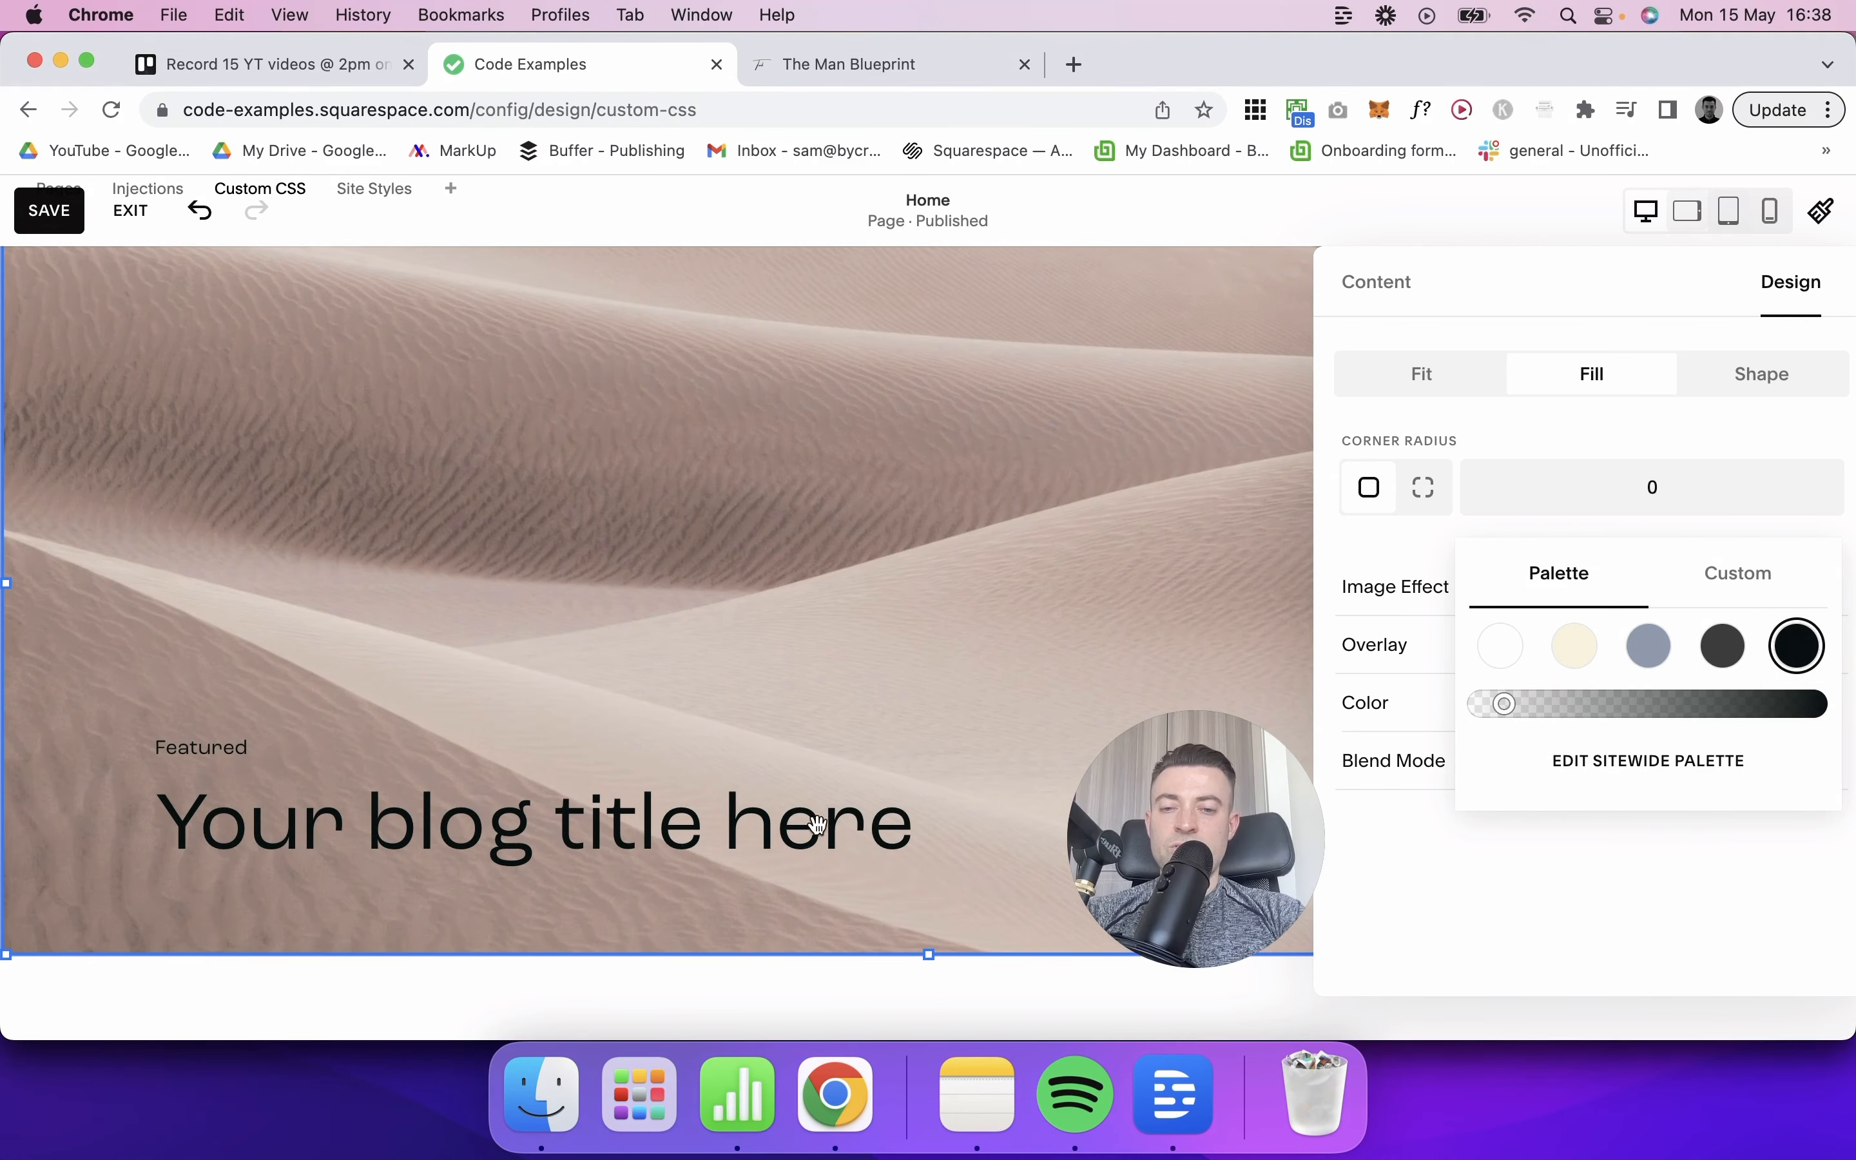
Step: Set the text color of "Your blog title here" and "Featured" to white from the palette
left_click(747, 978)
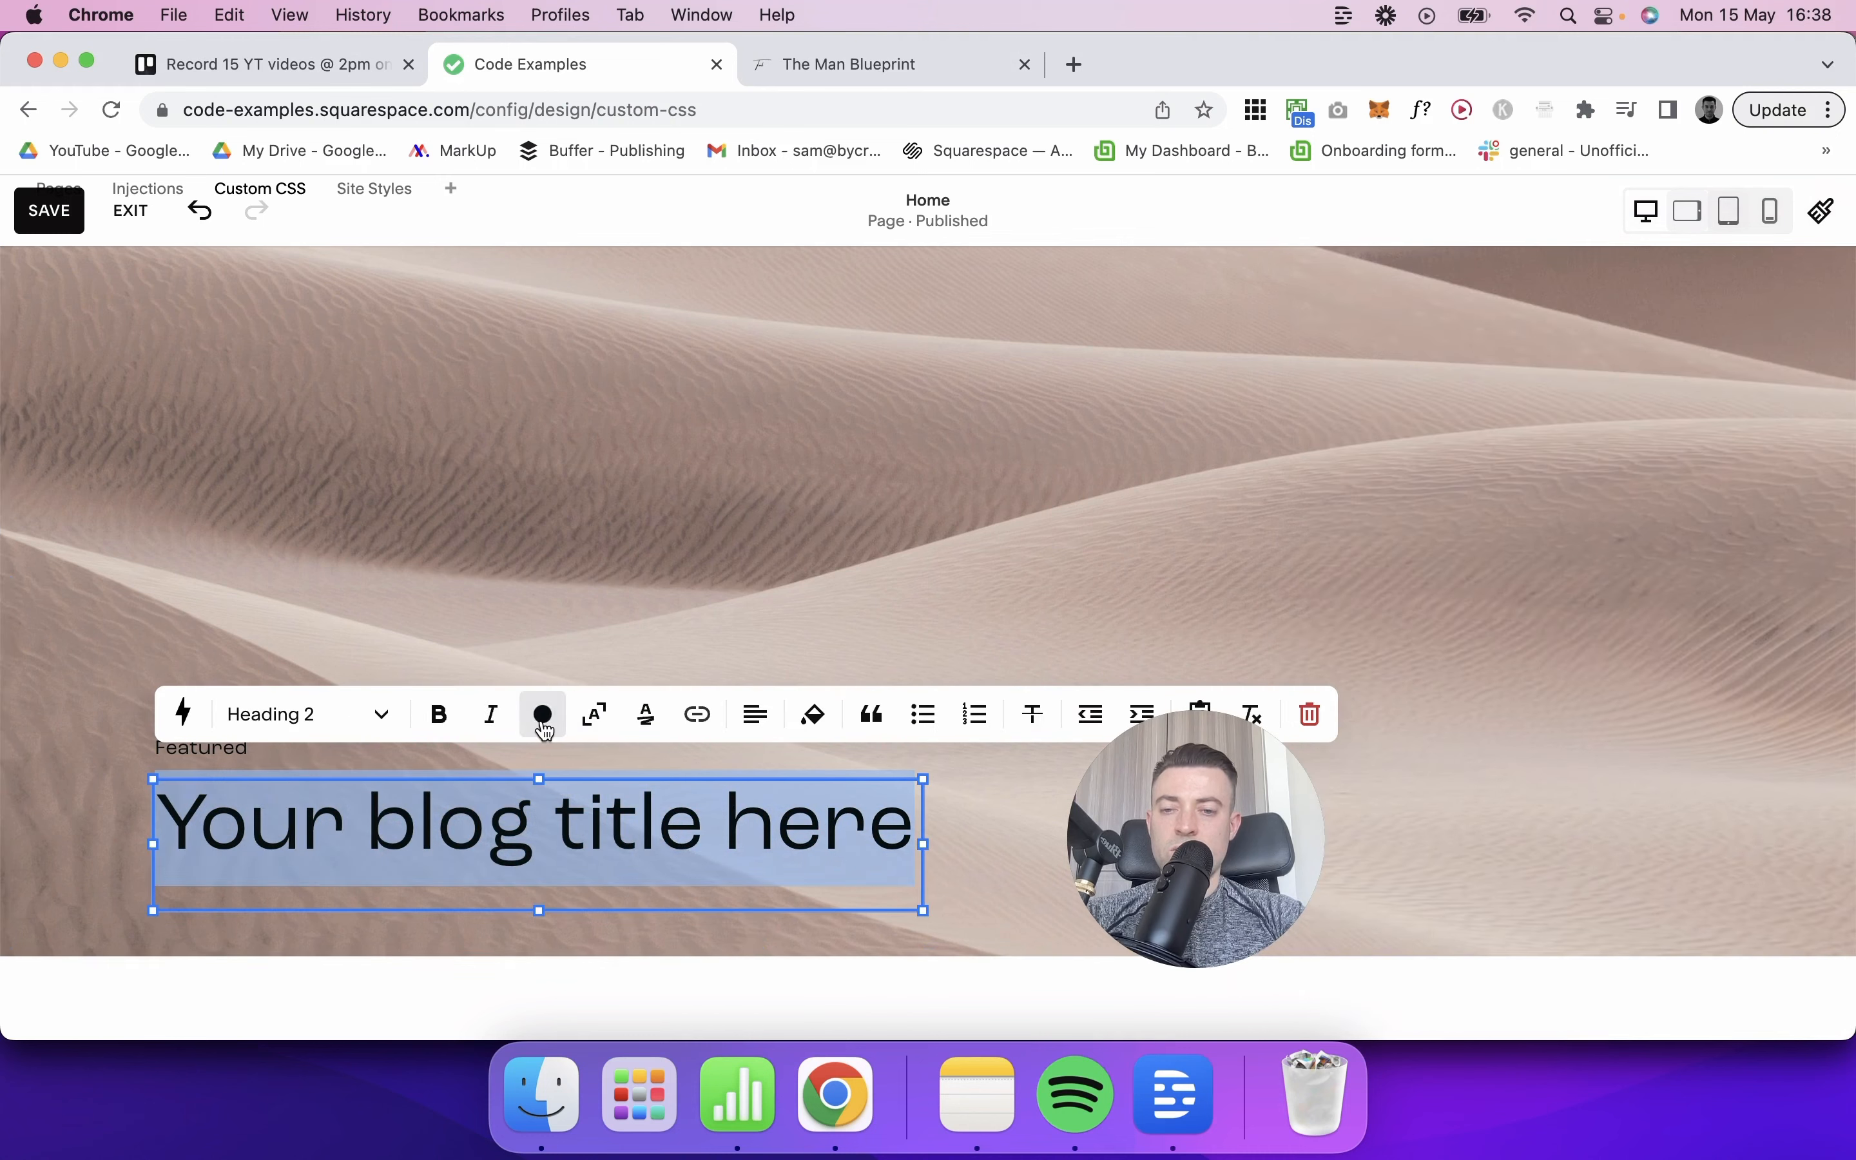
left_click(542, 720)
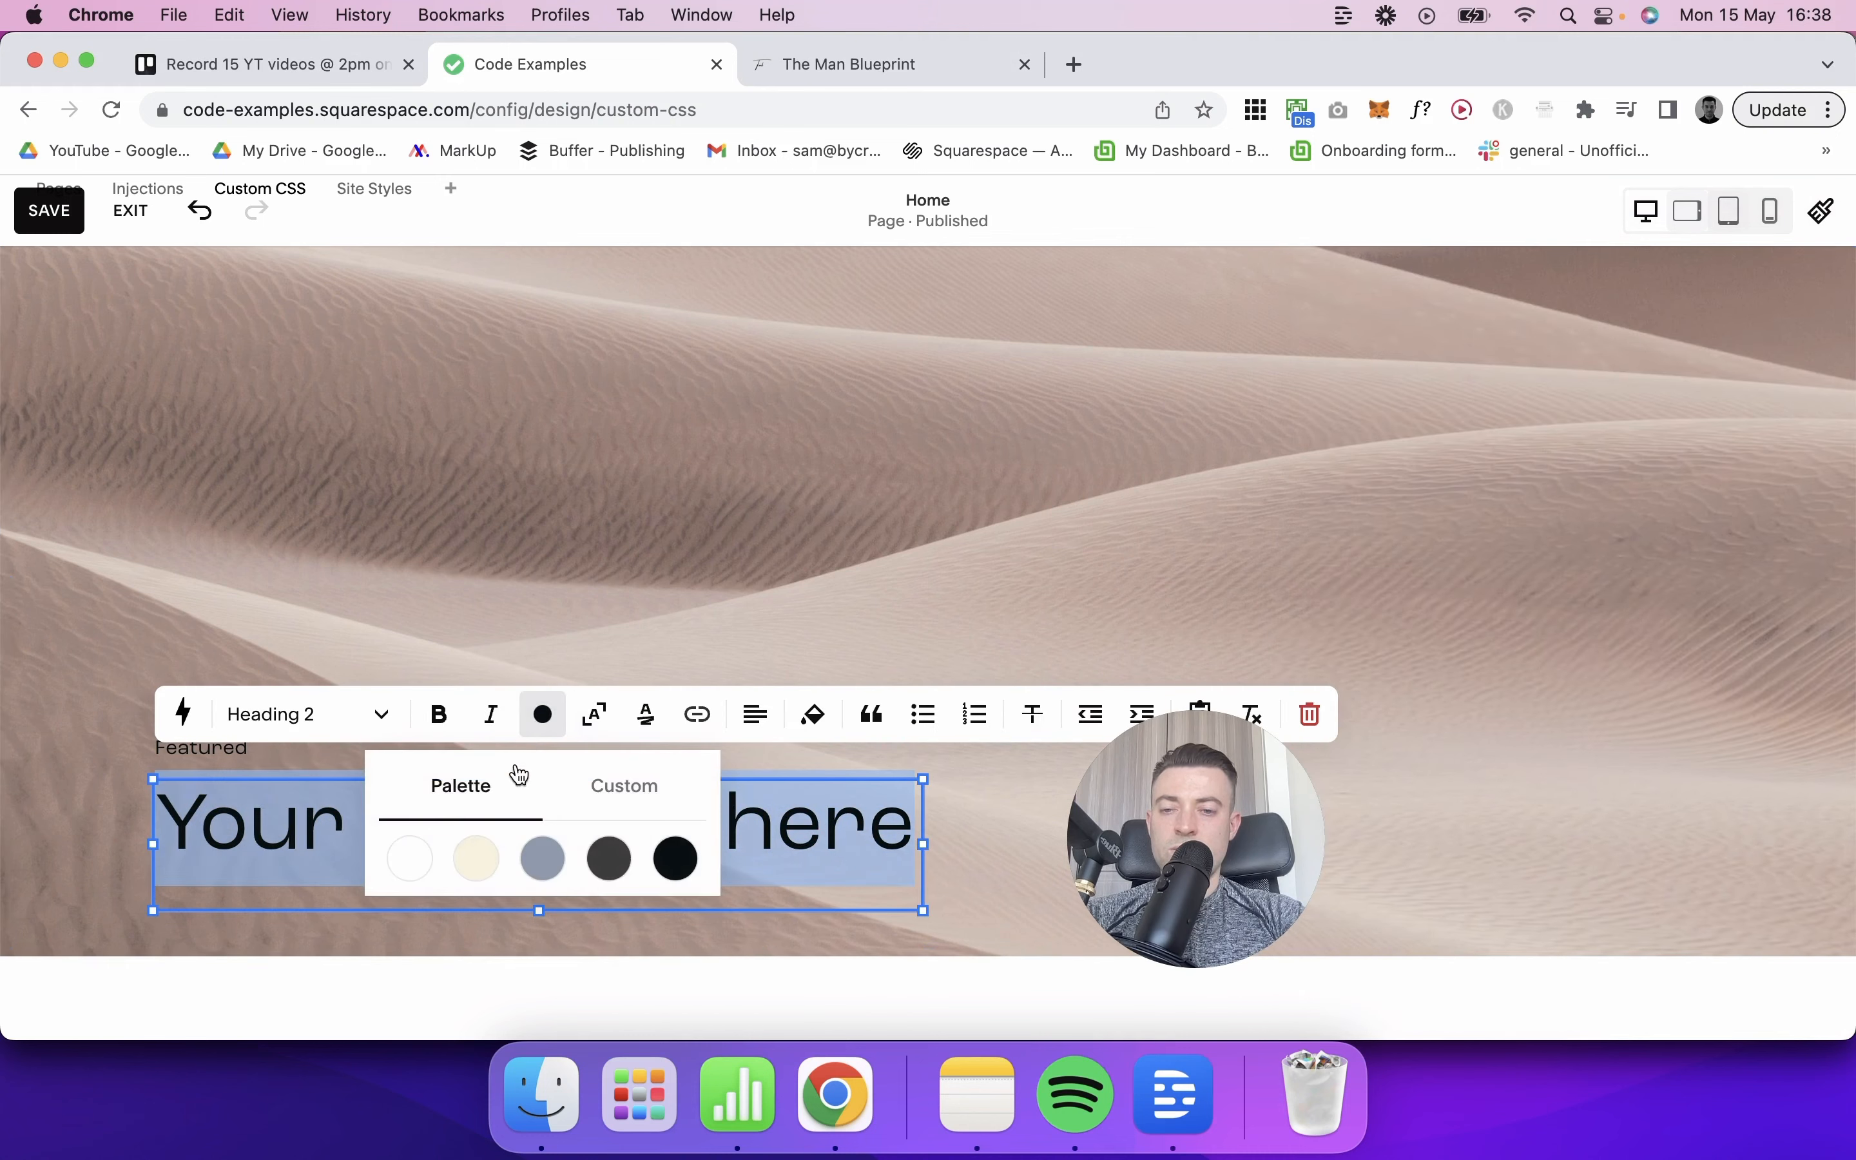
left_click(410, 858)
left_click(202, 748)
double_click(201, 747)
left_click(555, 665)
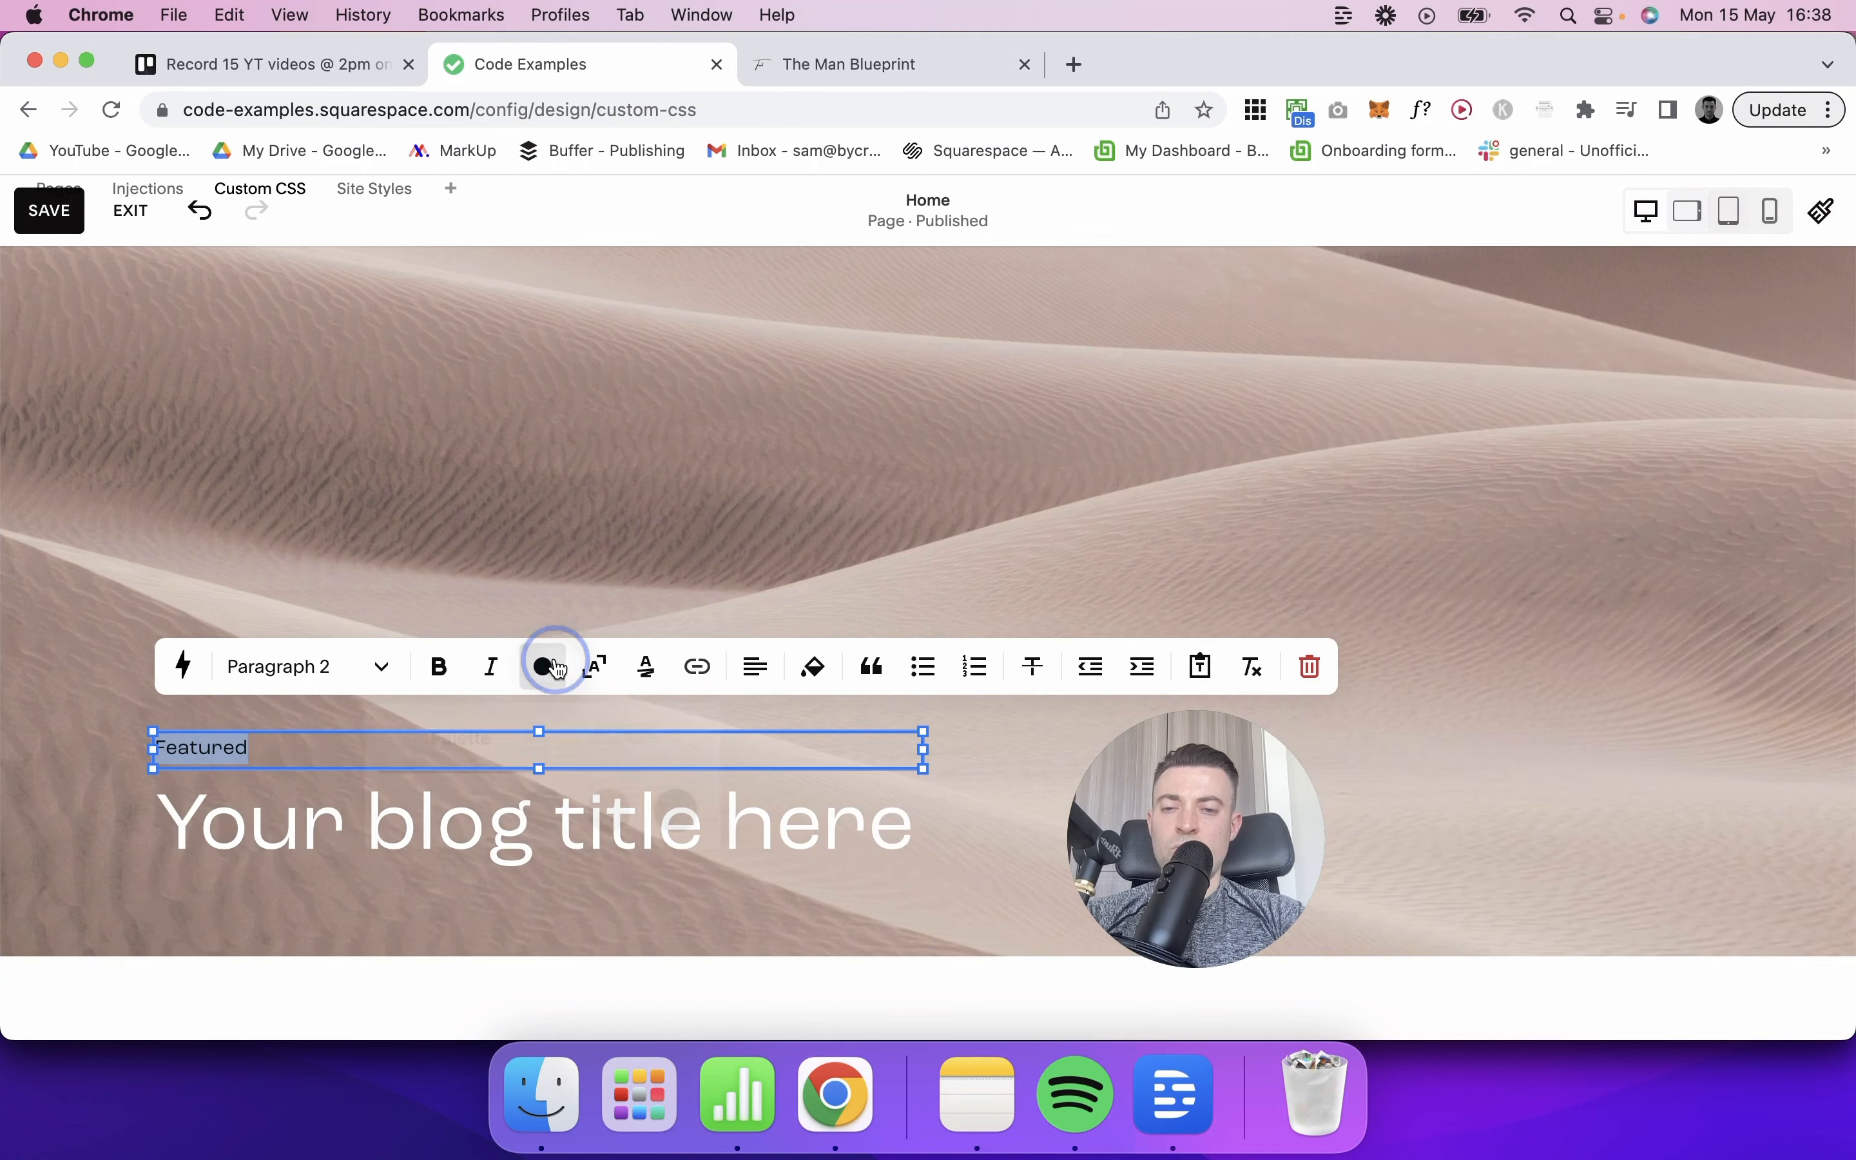
left_click(402, 808)
left_click(852, 705)
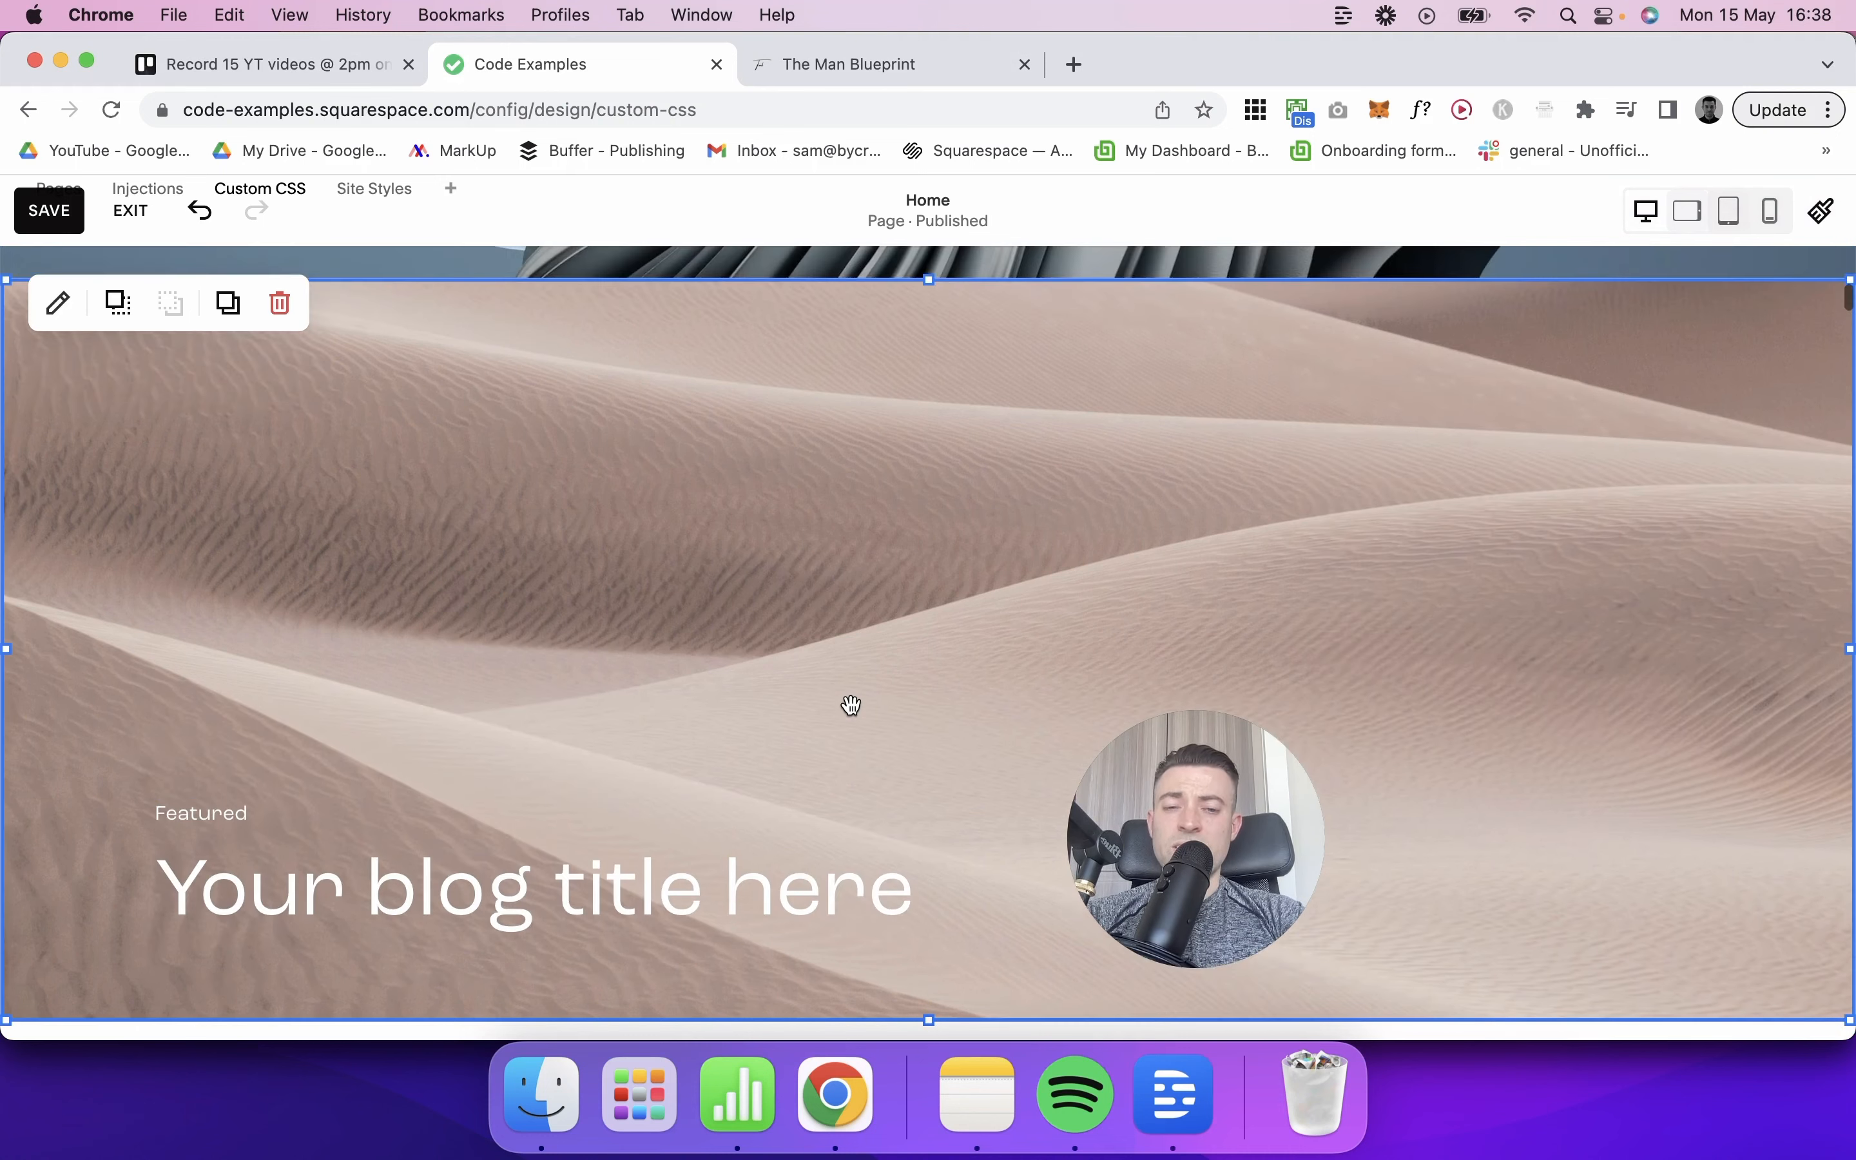
Step: Save the Home page changes and exit page editing
scroll(852, 704, "down", 2)
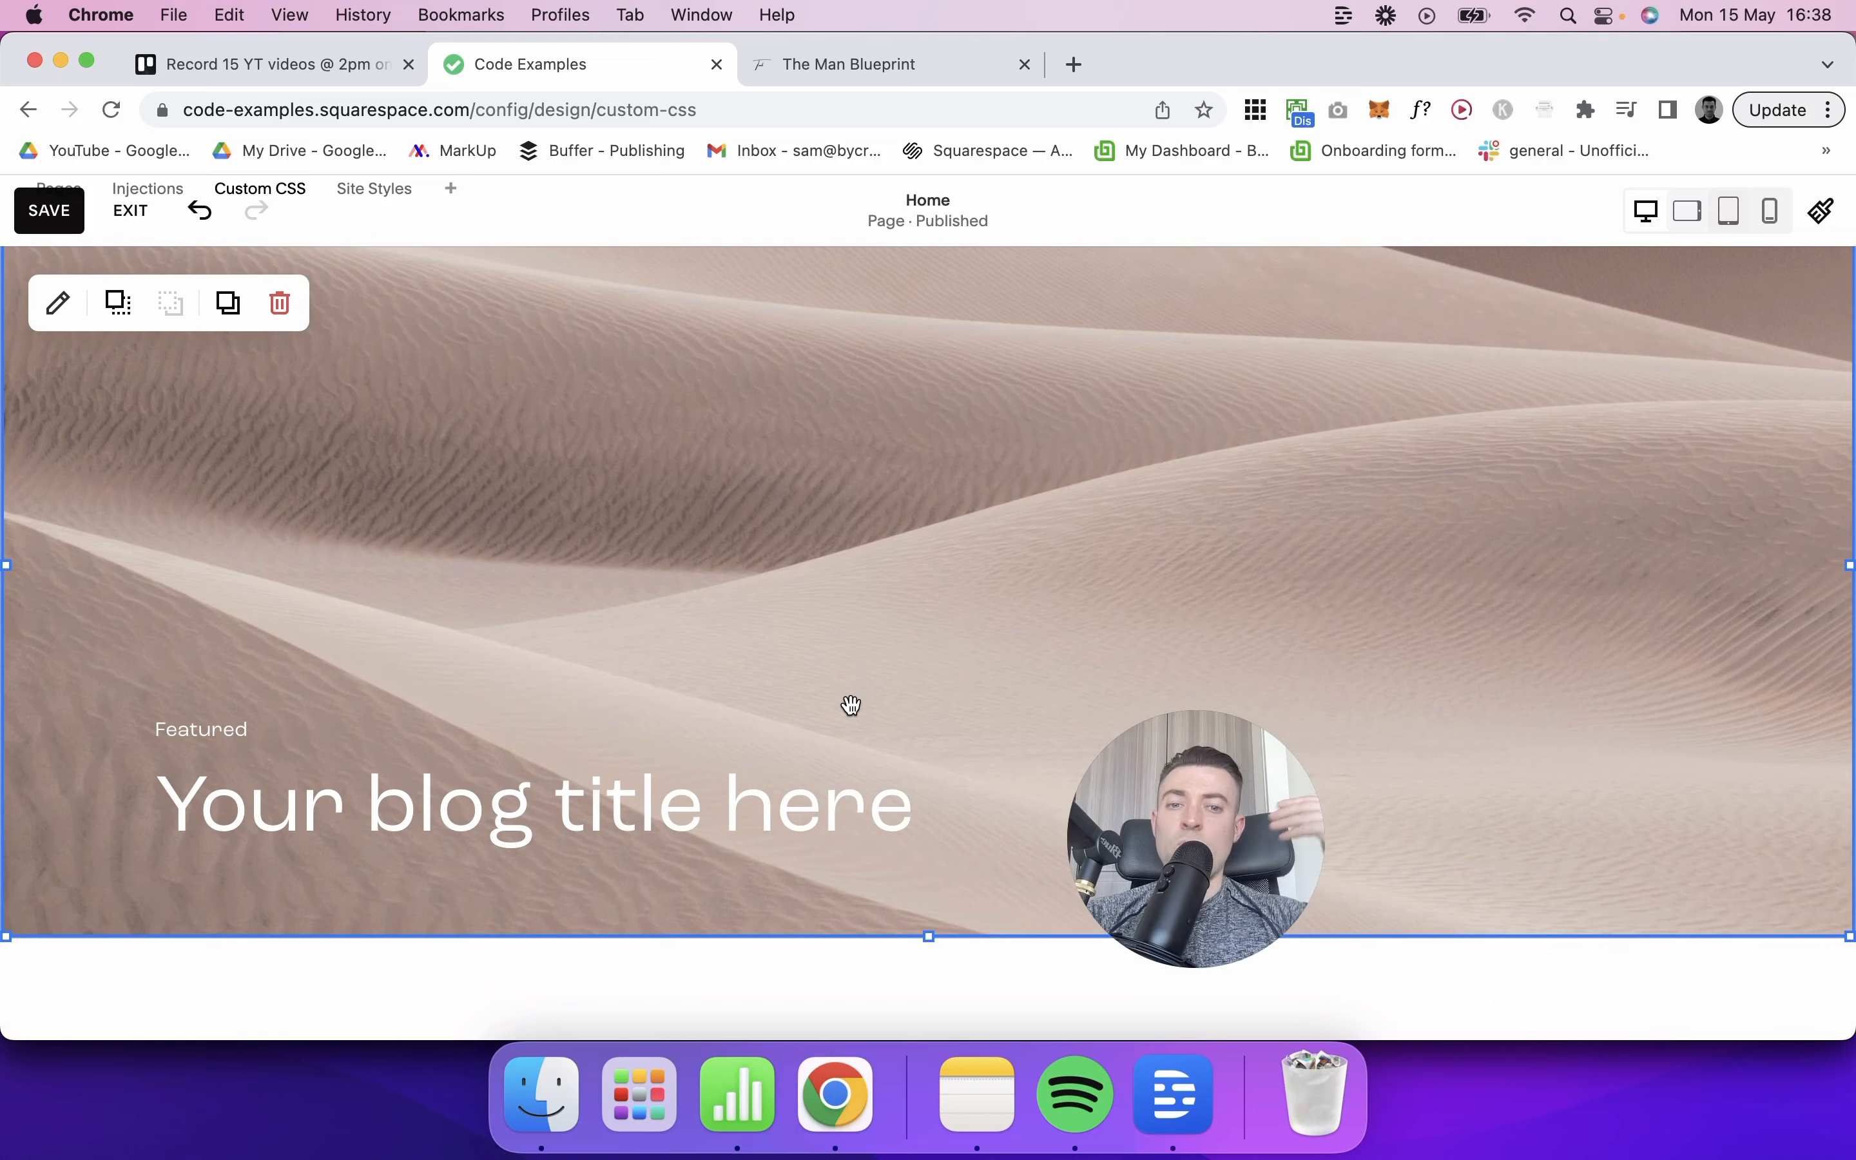
left_click(58, 227)
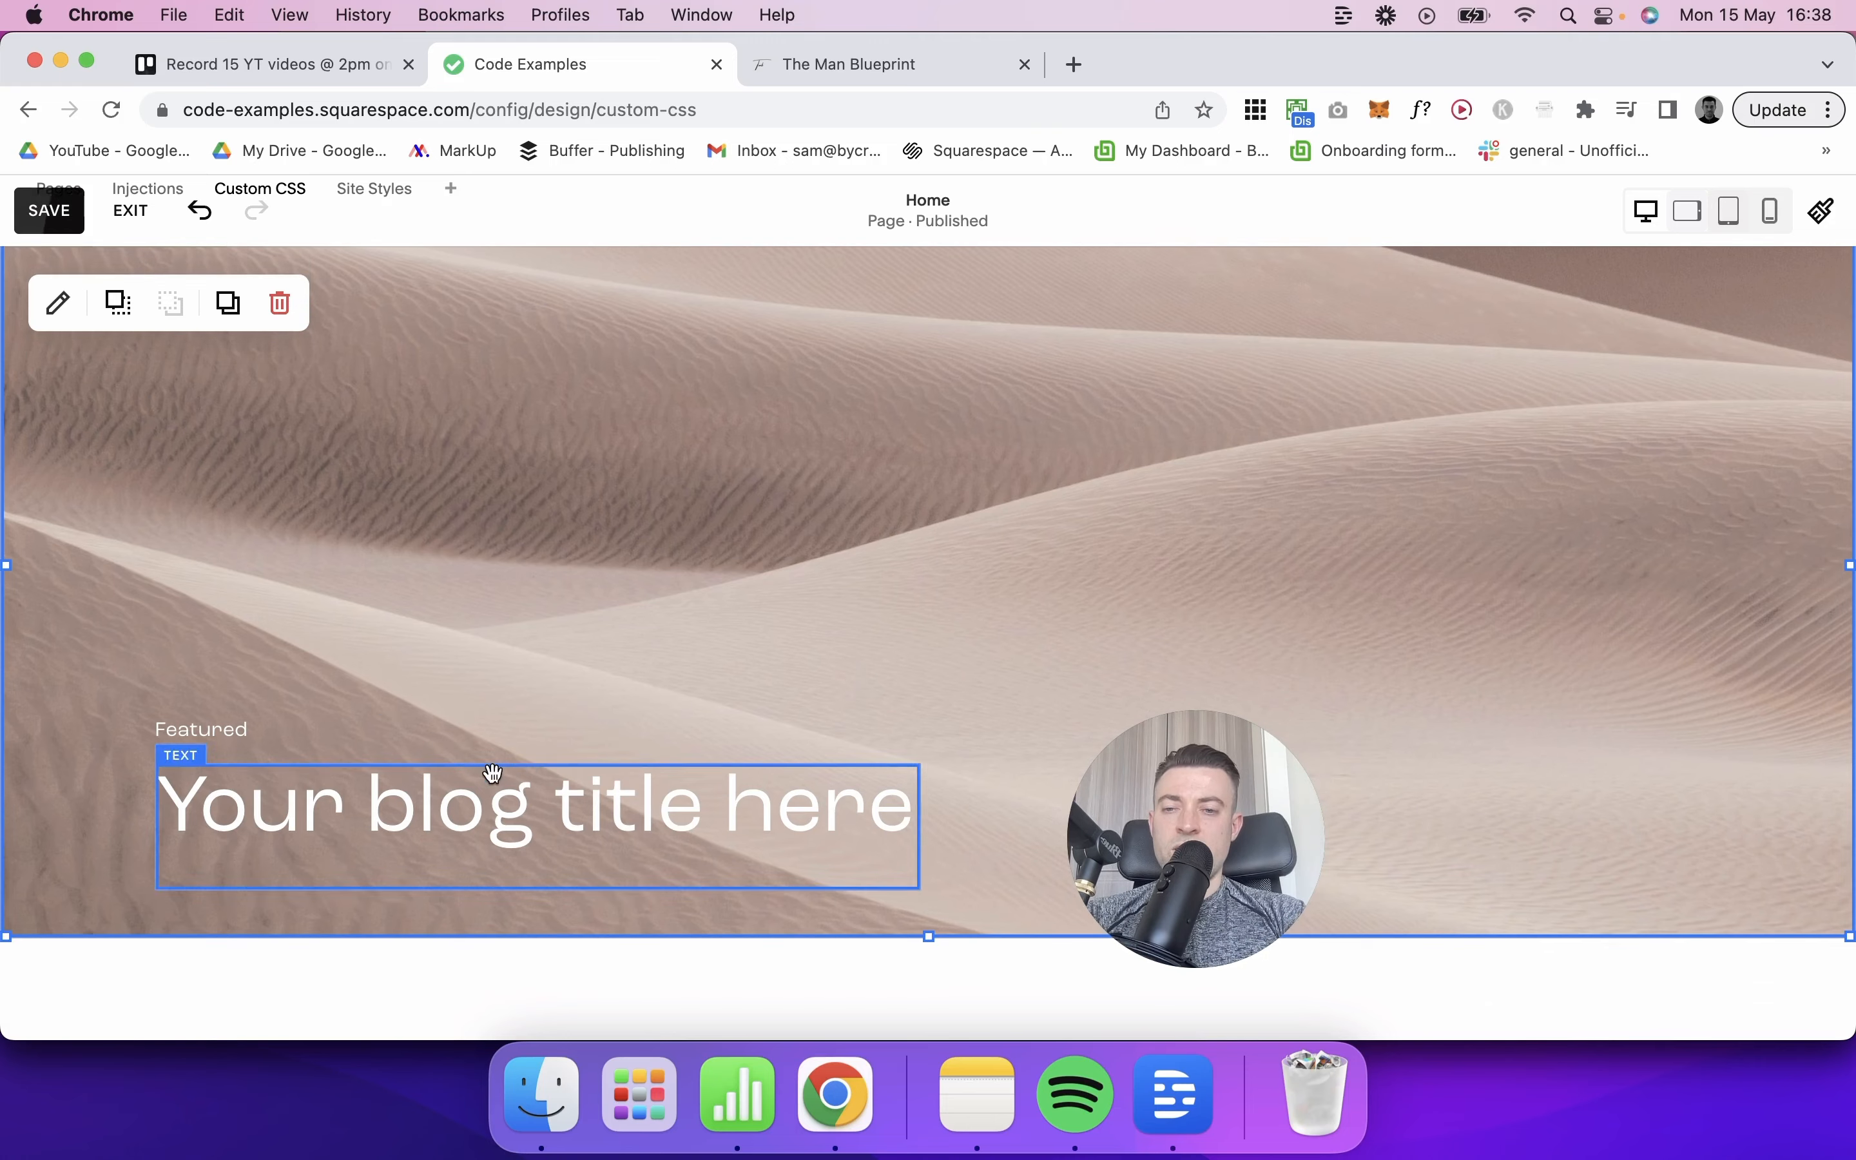
scroll(493, 774, "down", 5)
left_click(538, 684)
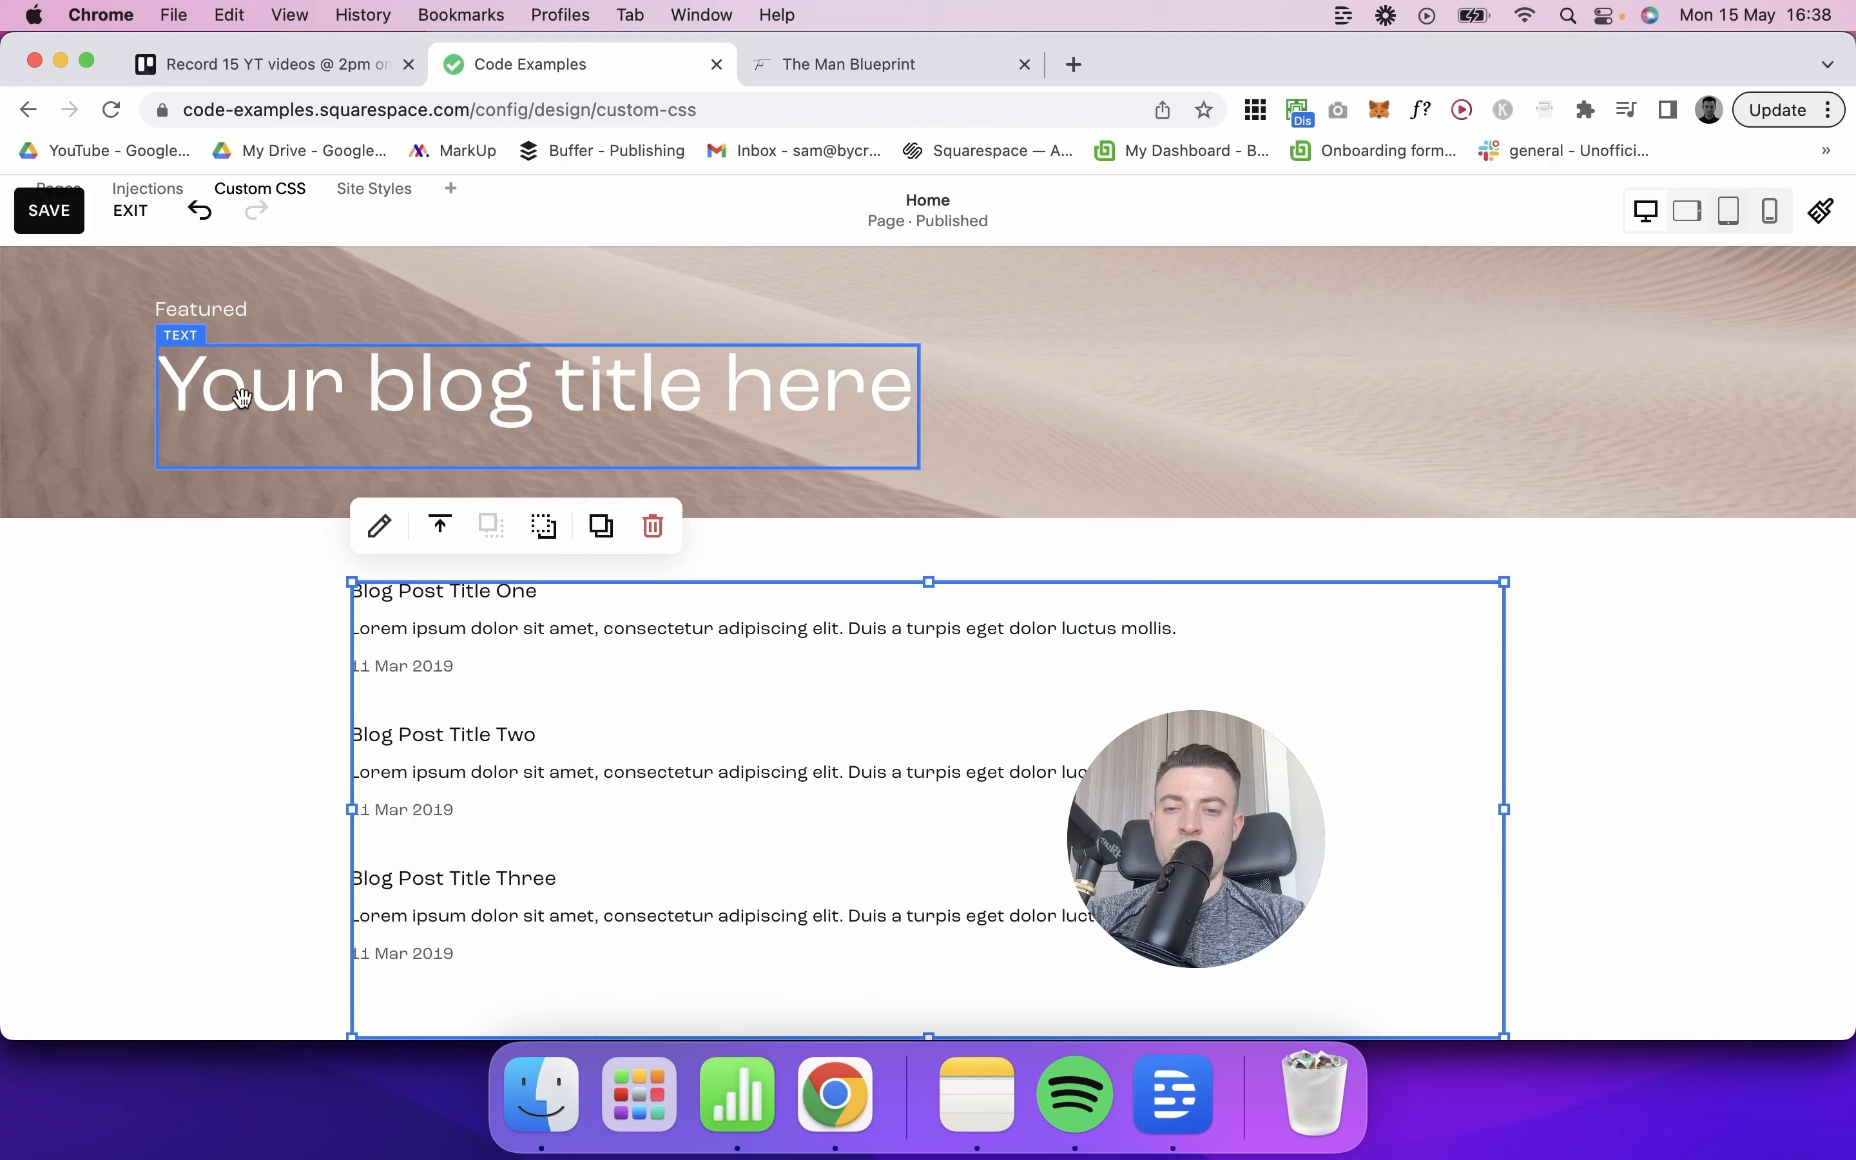
left_click(48, 226)
left_click(135, 221)
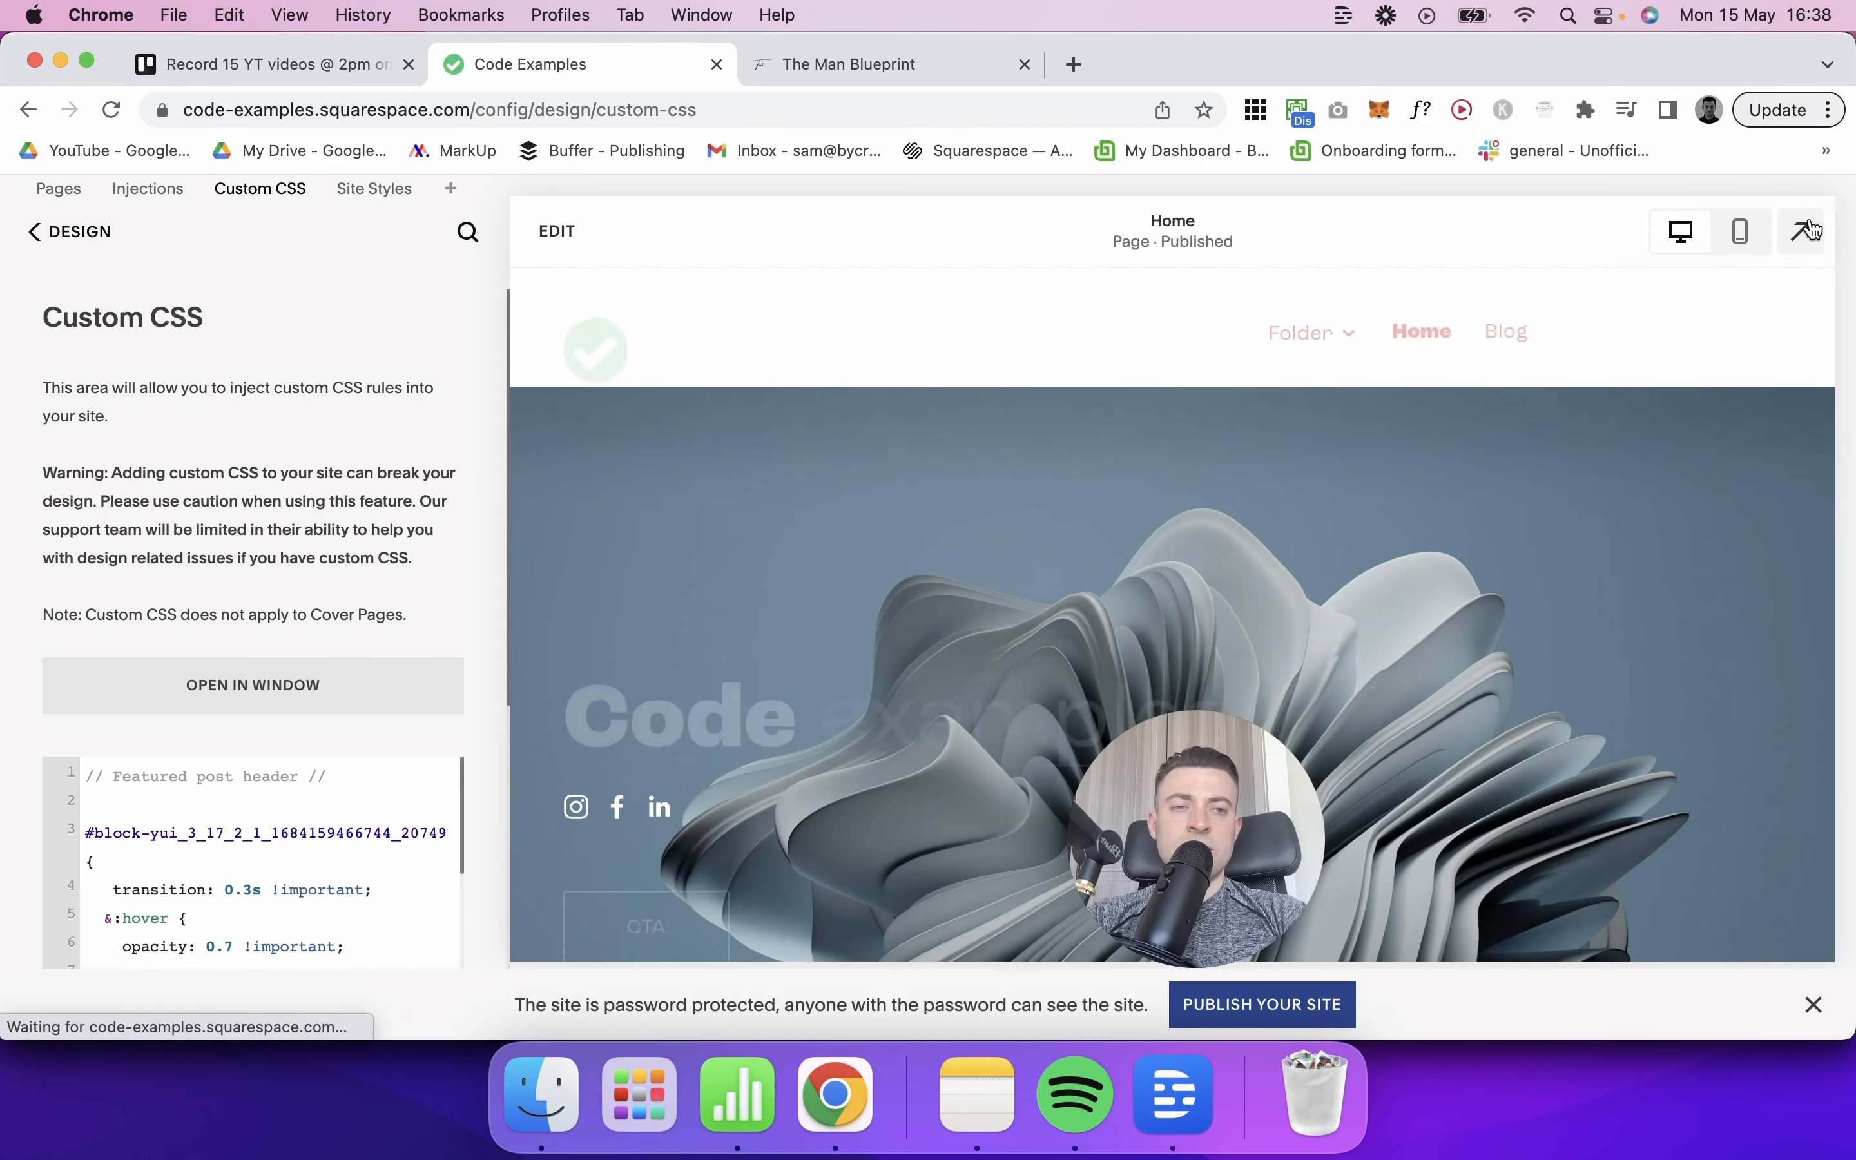
Step: Preview the Home page full screen to examine the full-width featured image, its title text, hover effect and blog list
left_click(1799, 230)
scroll(1336, 676, "down", 8)
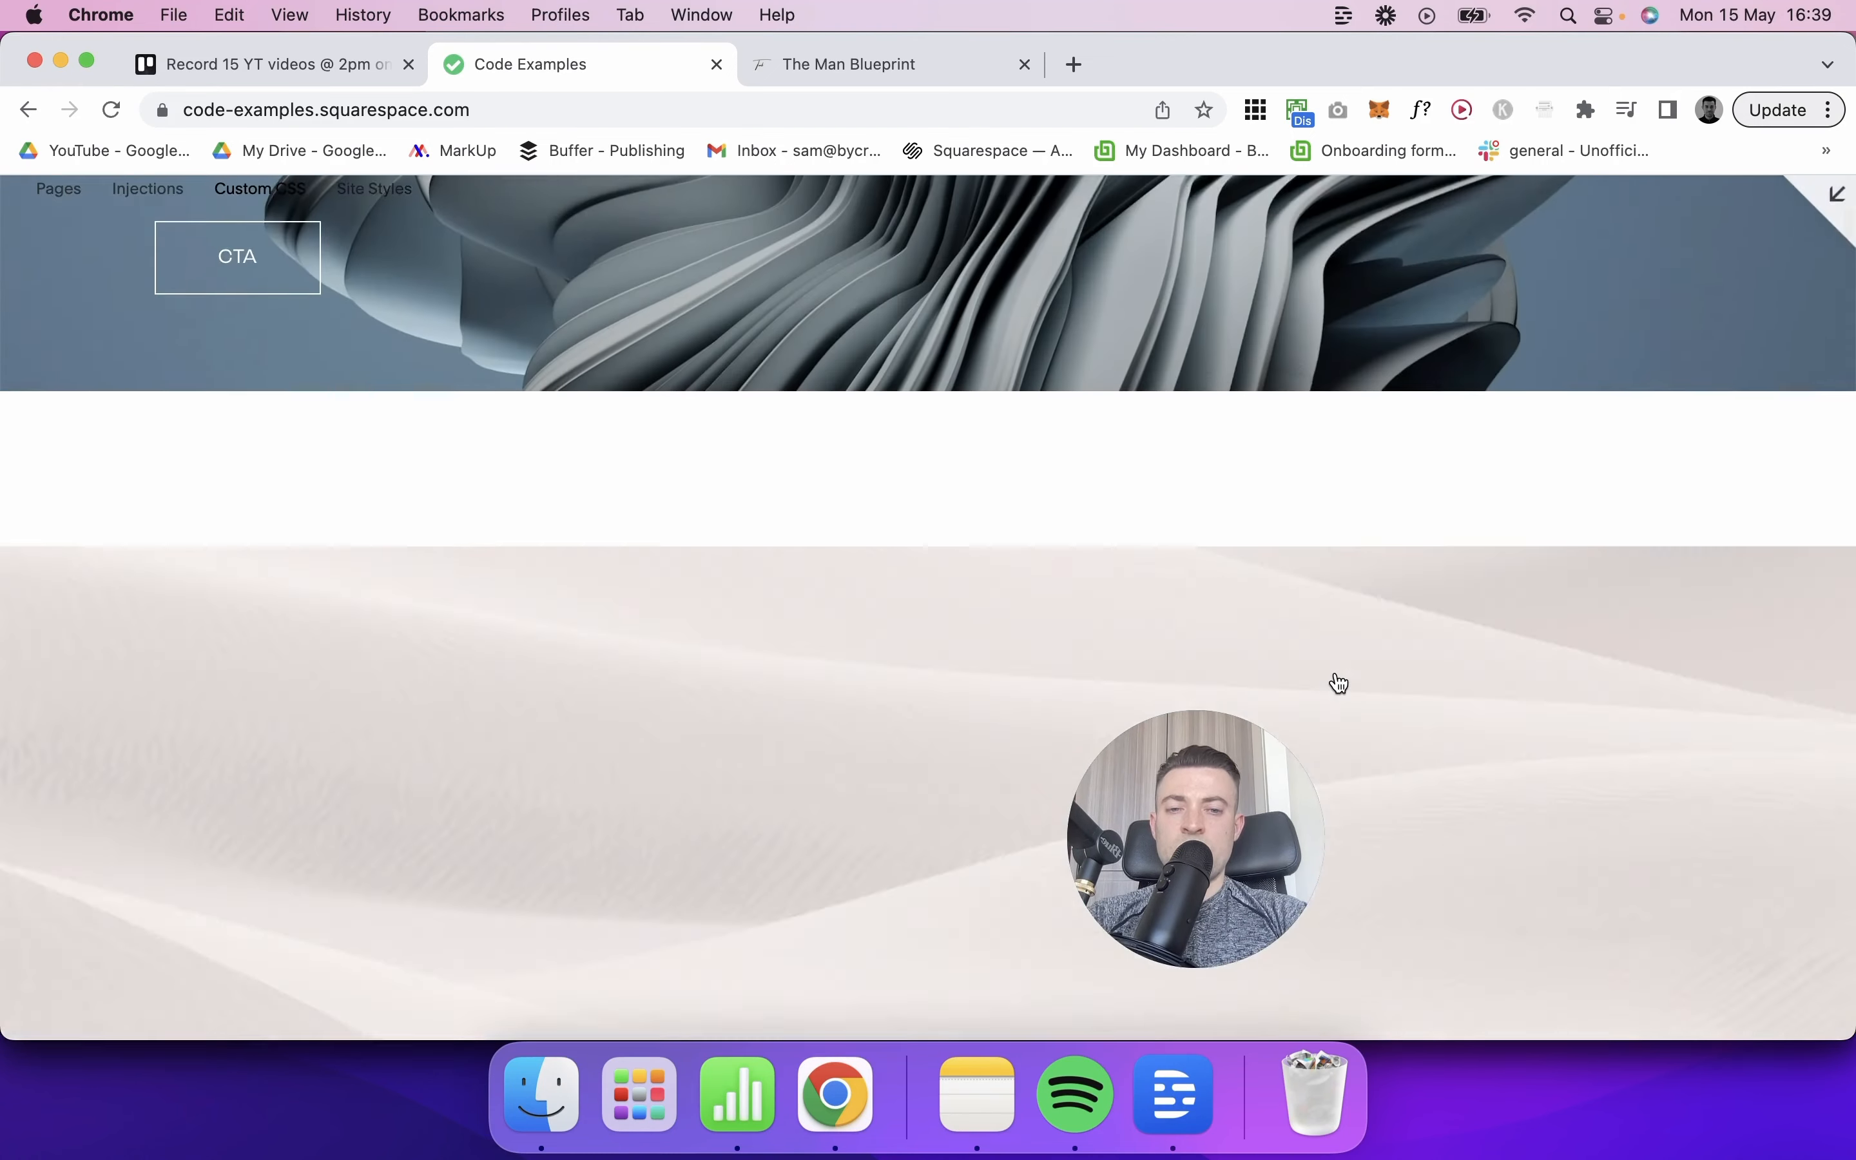
scroll(1340, 683, "down", 5)
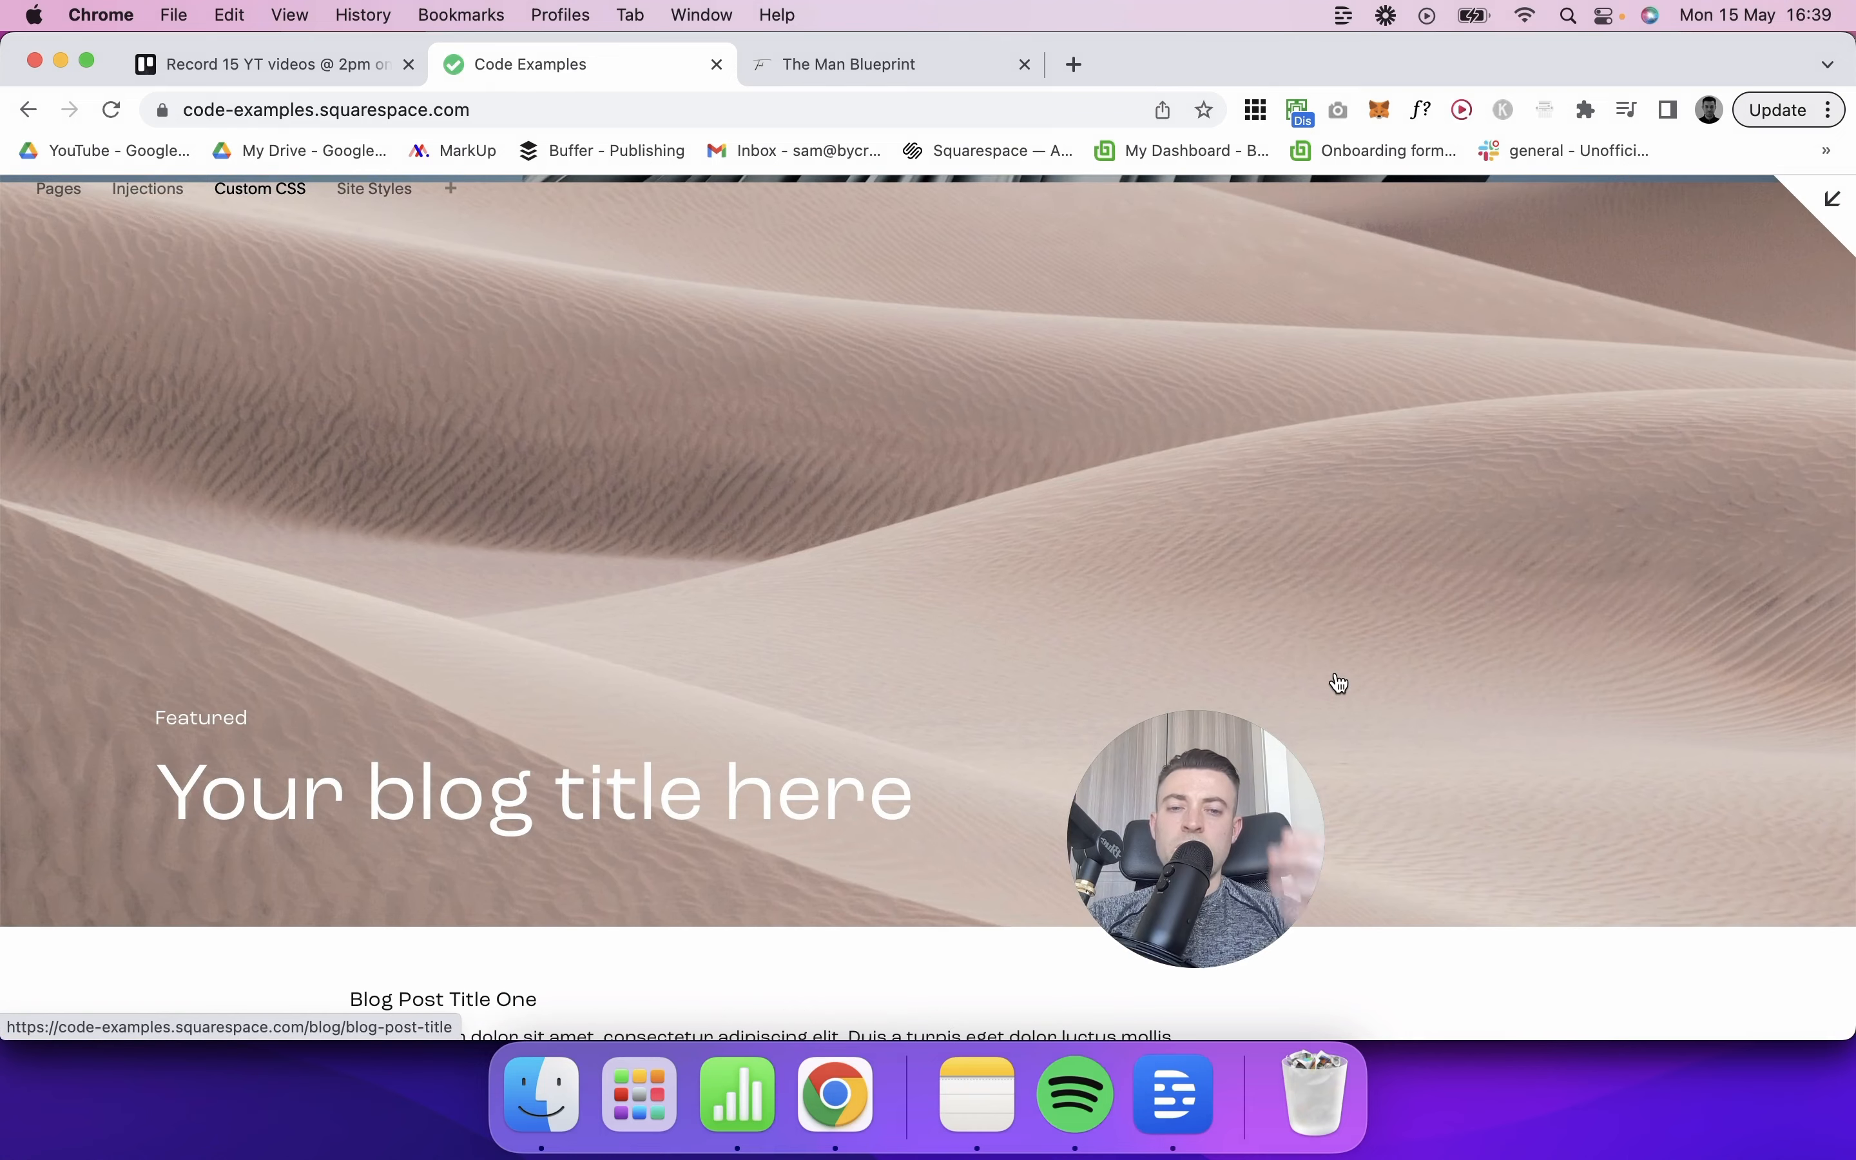
scroll(631, 642, "up", 1)
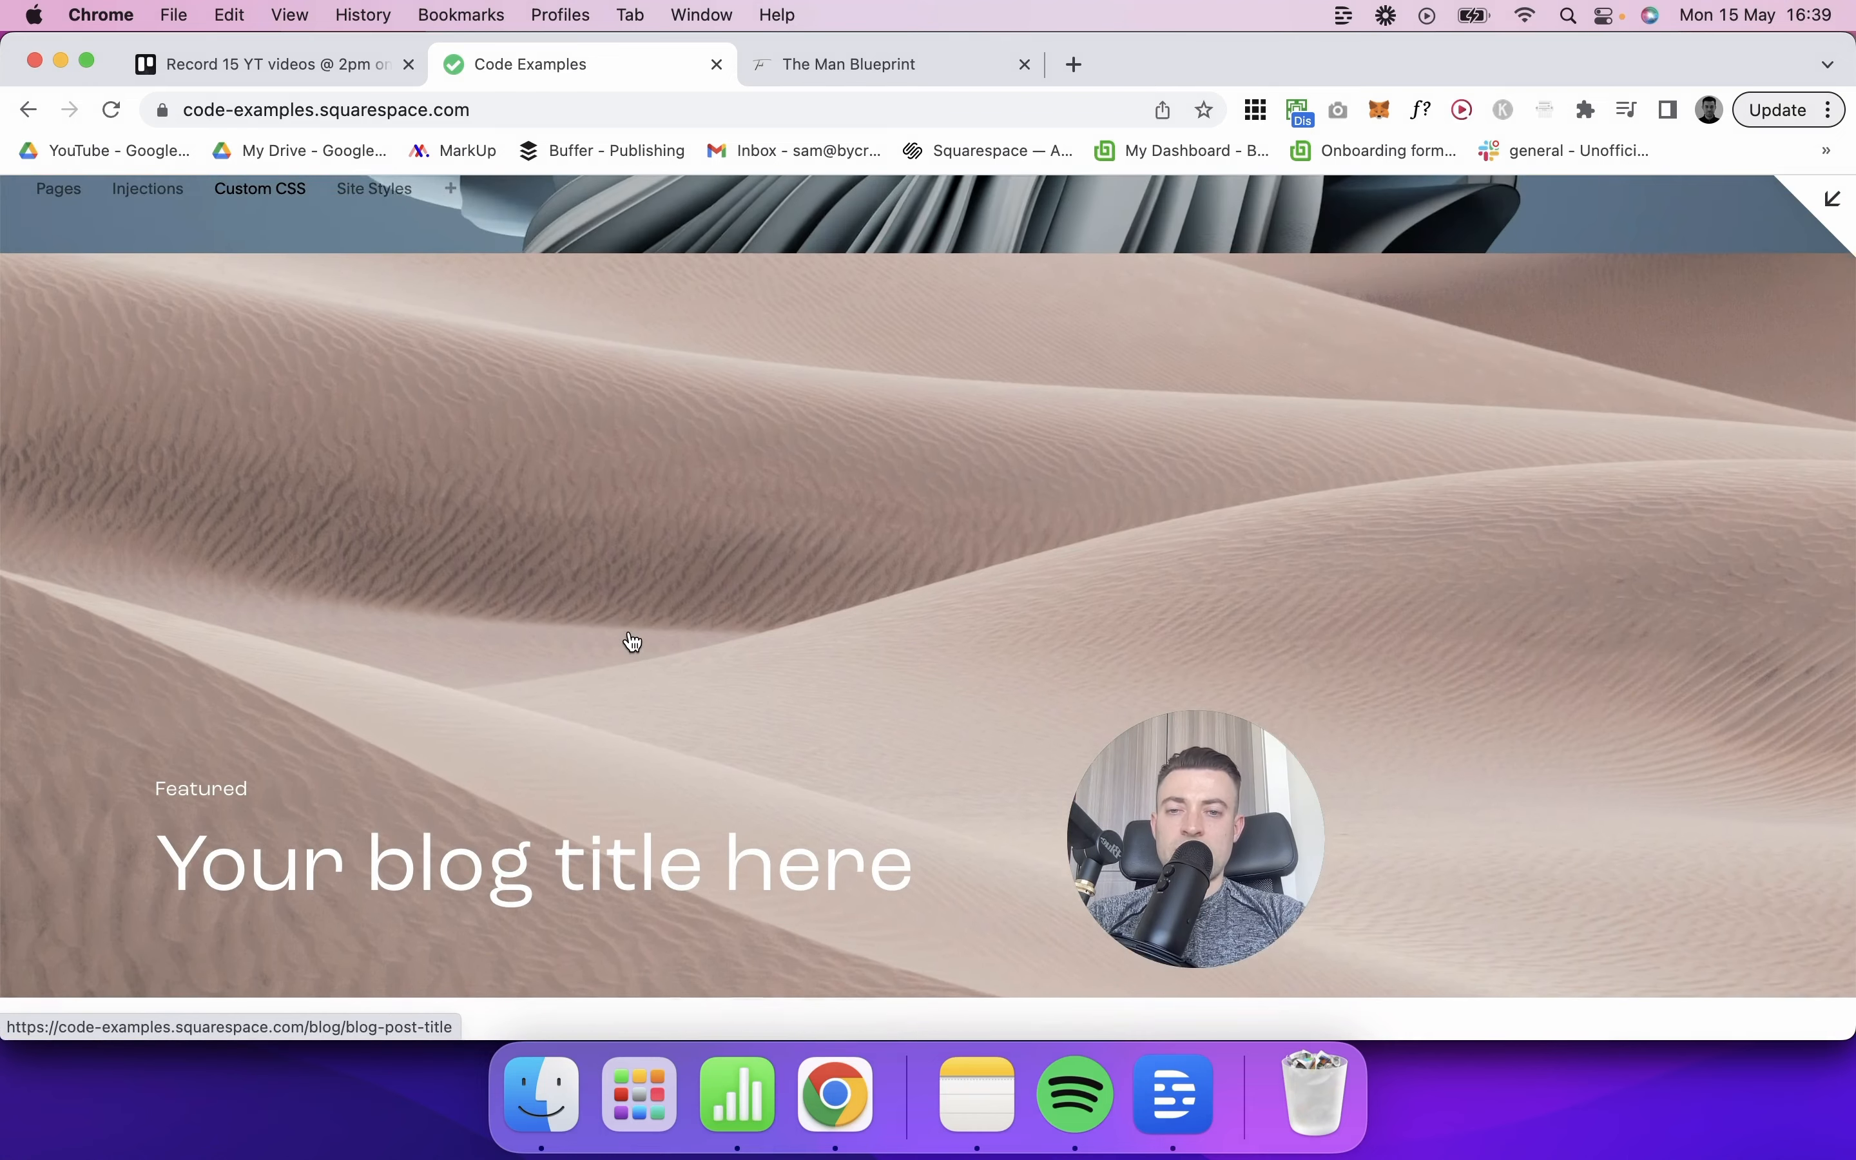
scroll(644, 567, "down", 3)
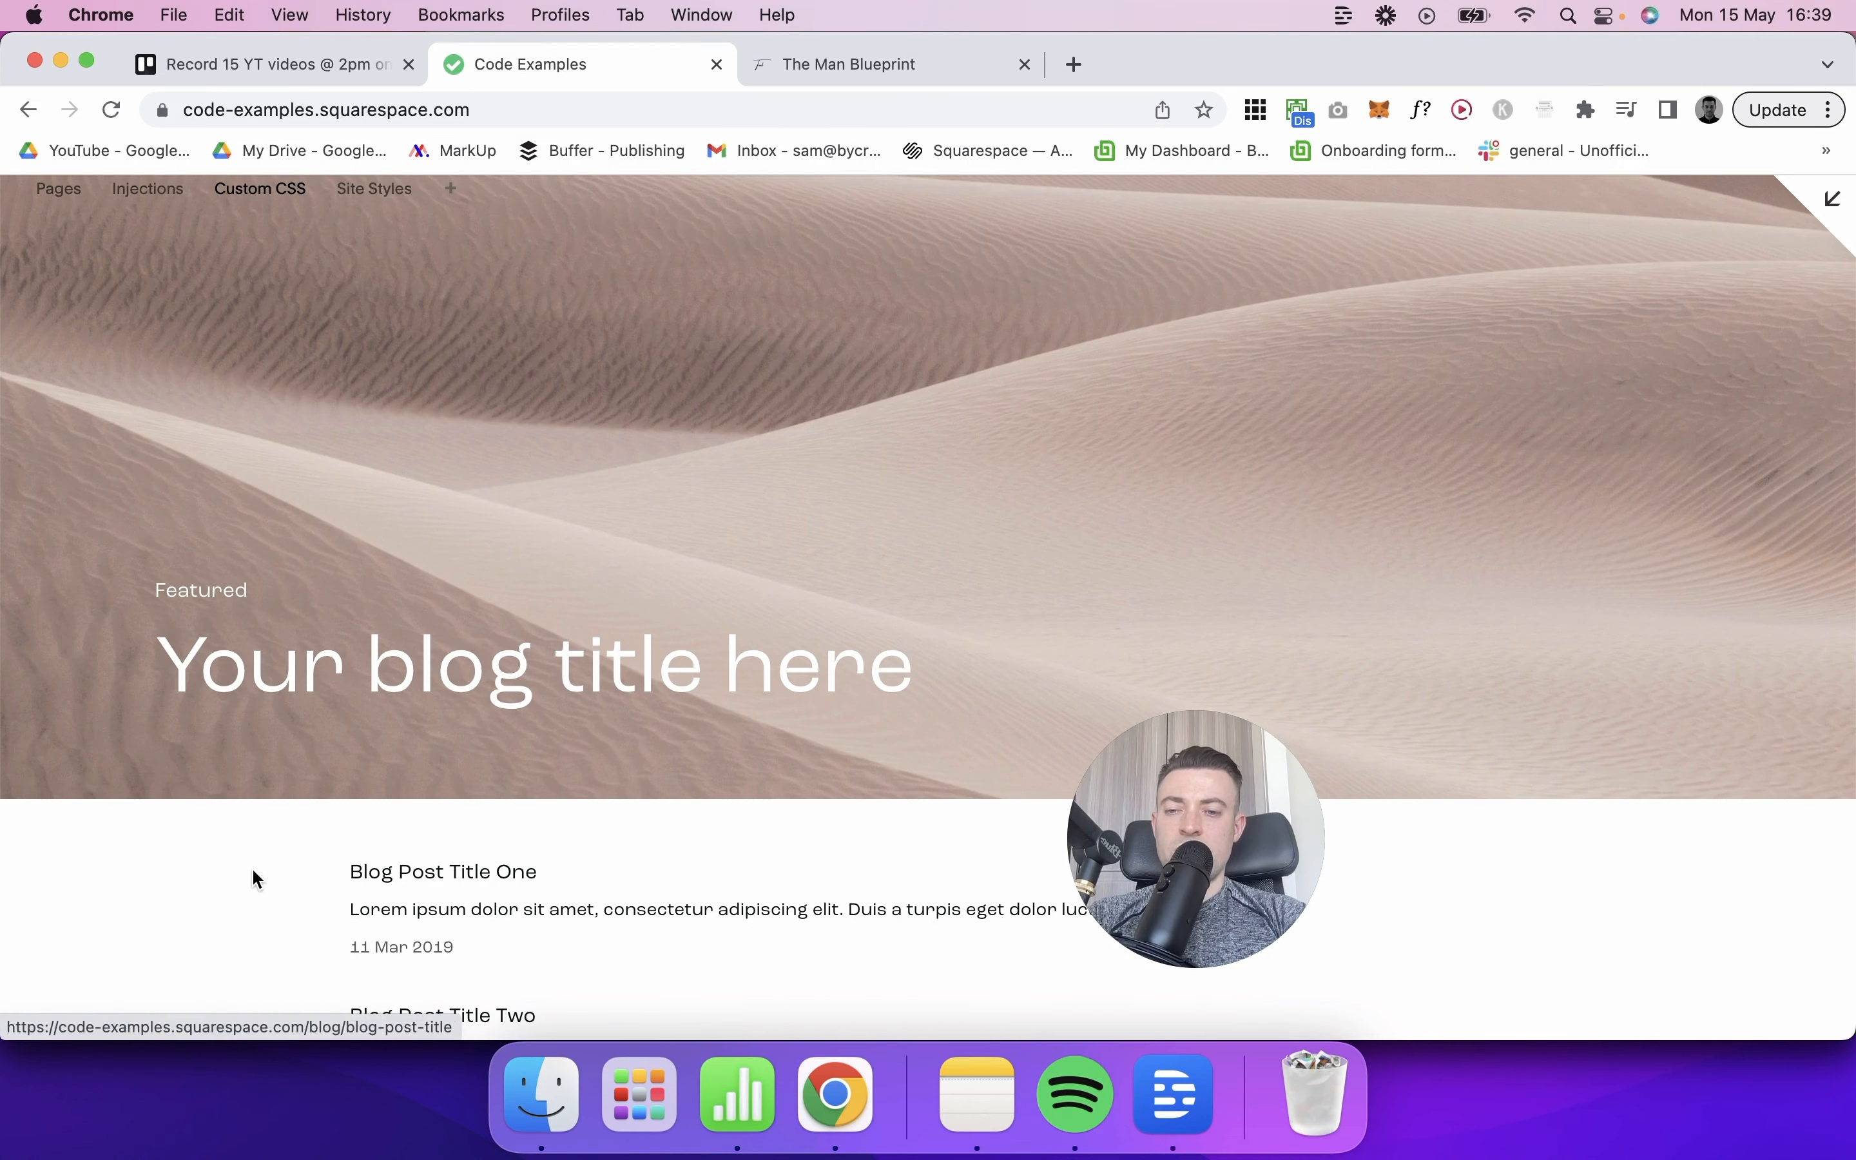
scroll(631, 500, "down", 1)
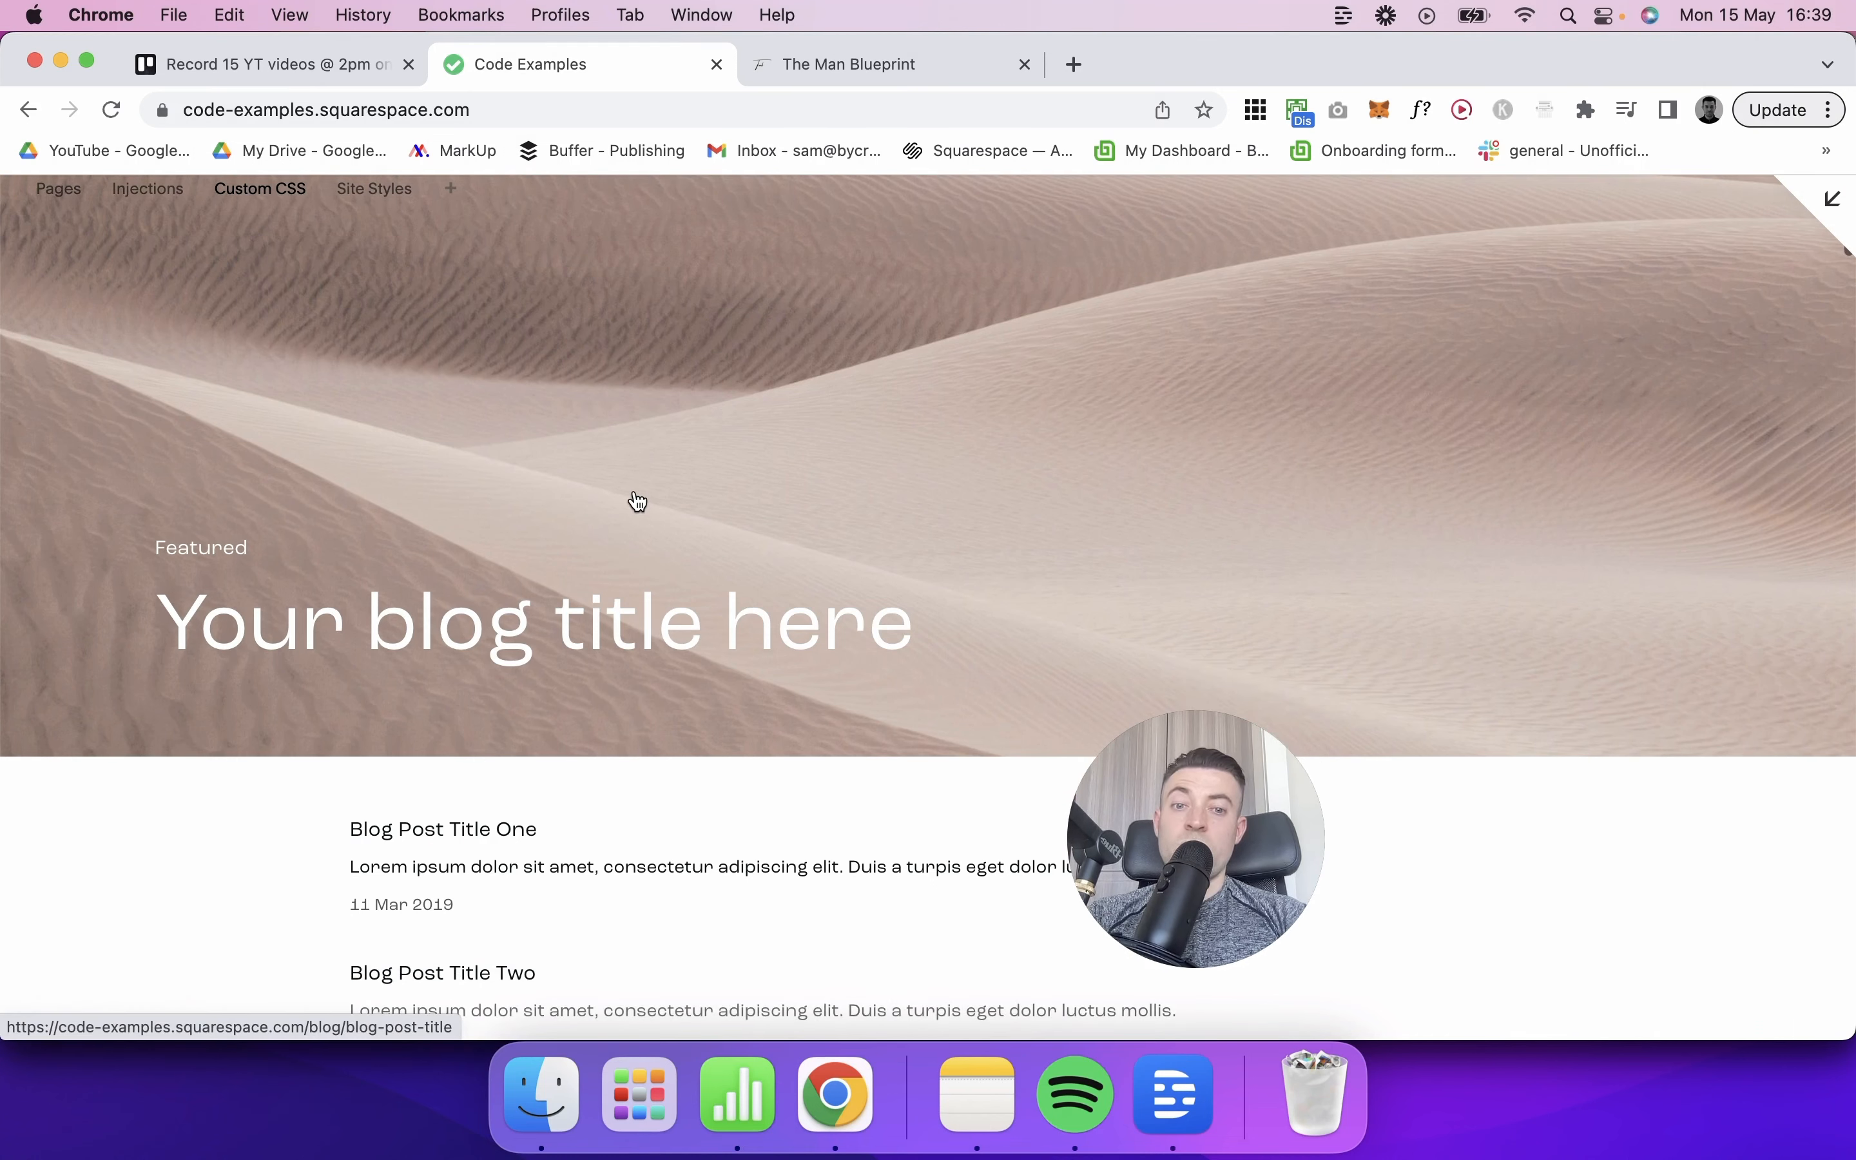
scroll(631, 500, "down", 3)
left_click_drag(184, 418, 725, 427)
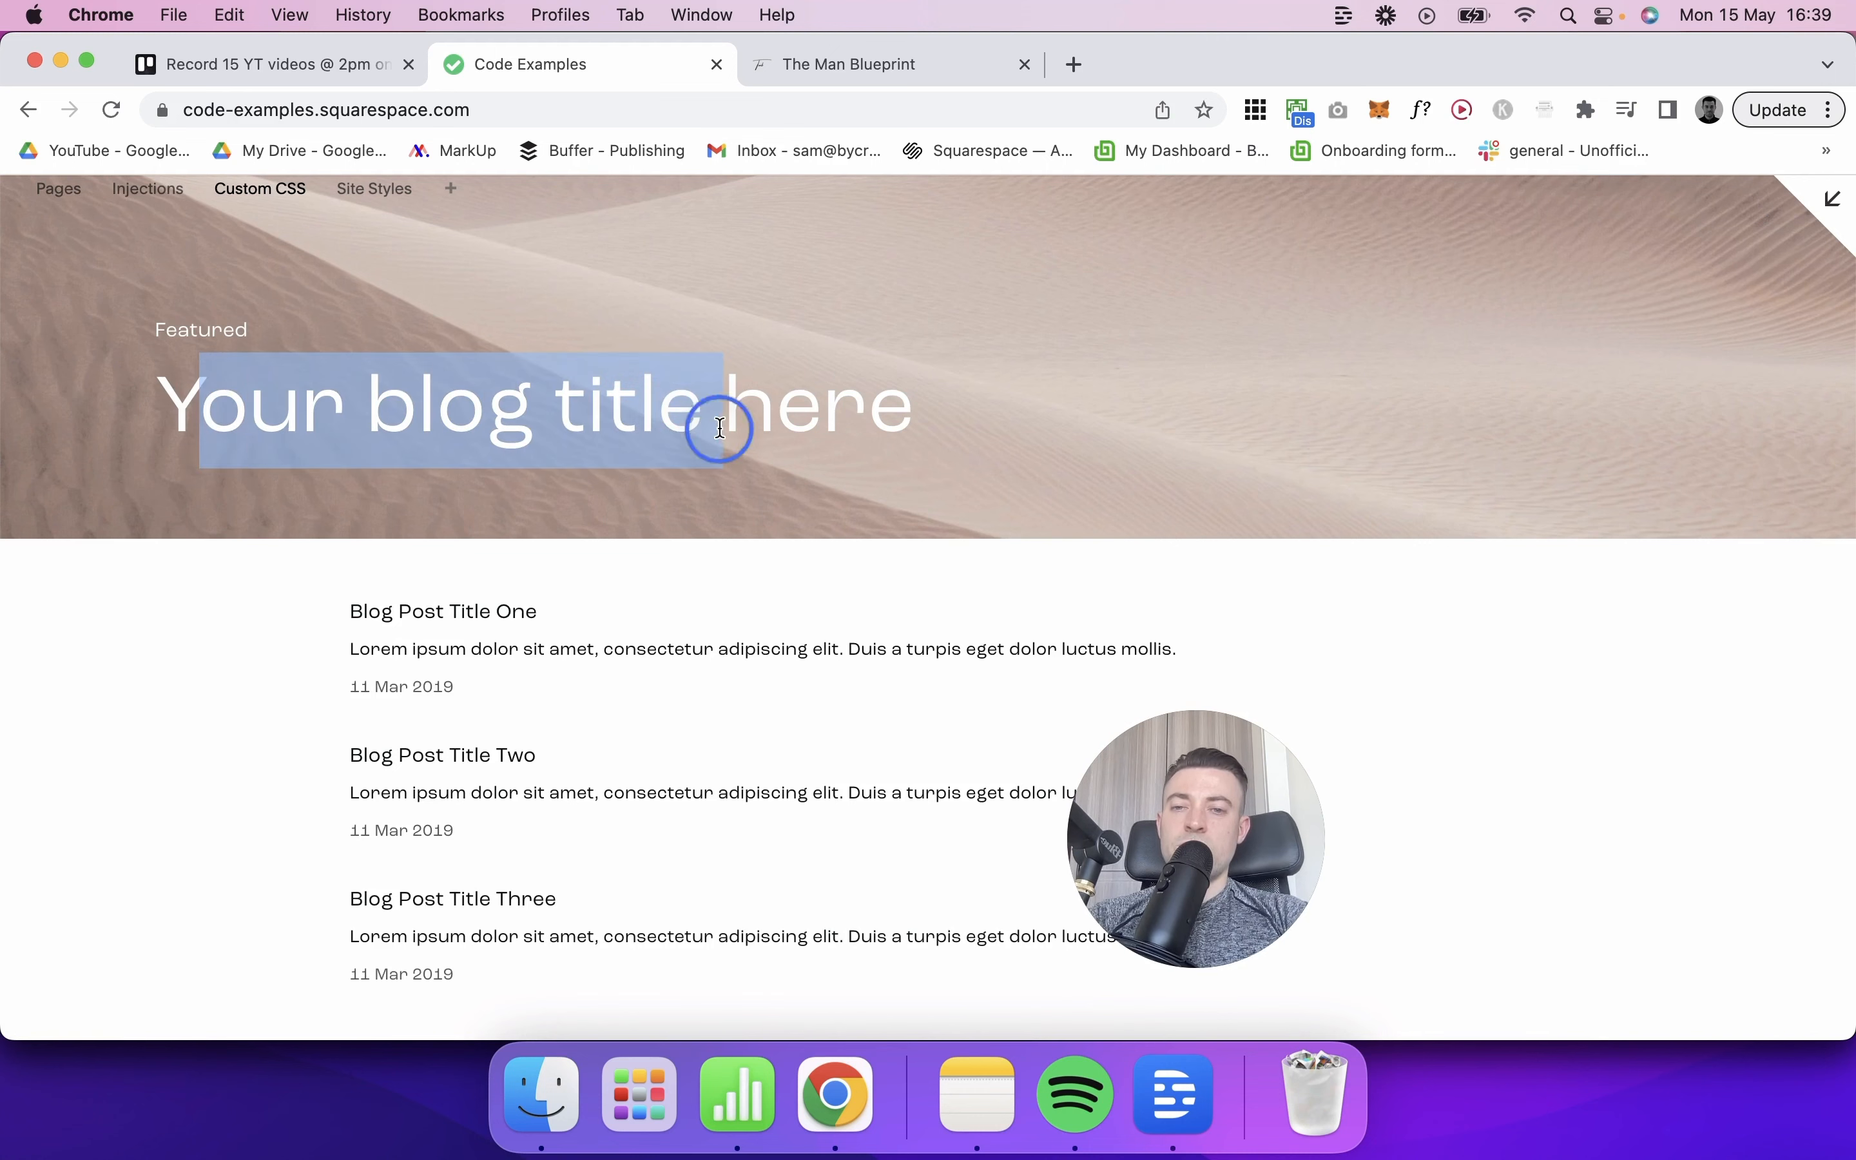
left_click(725, 426)
scroll(452, 638, "down", 2)
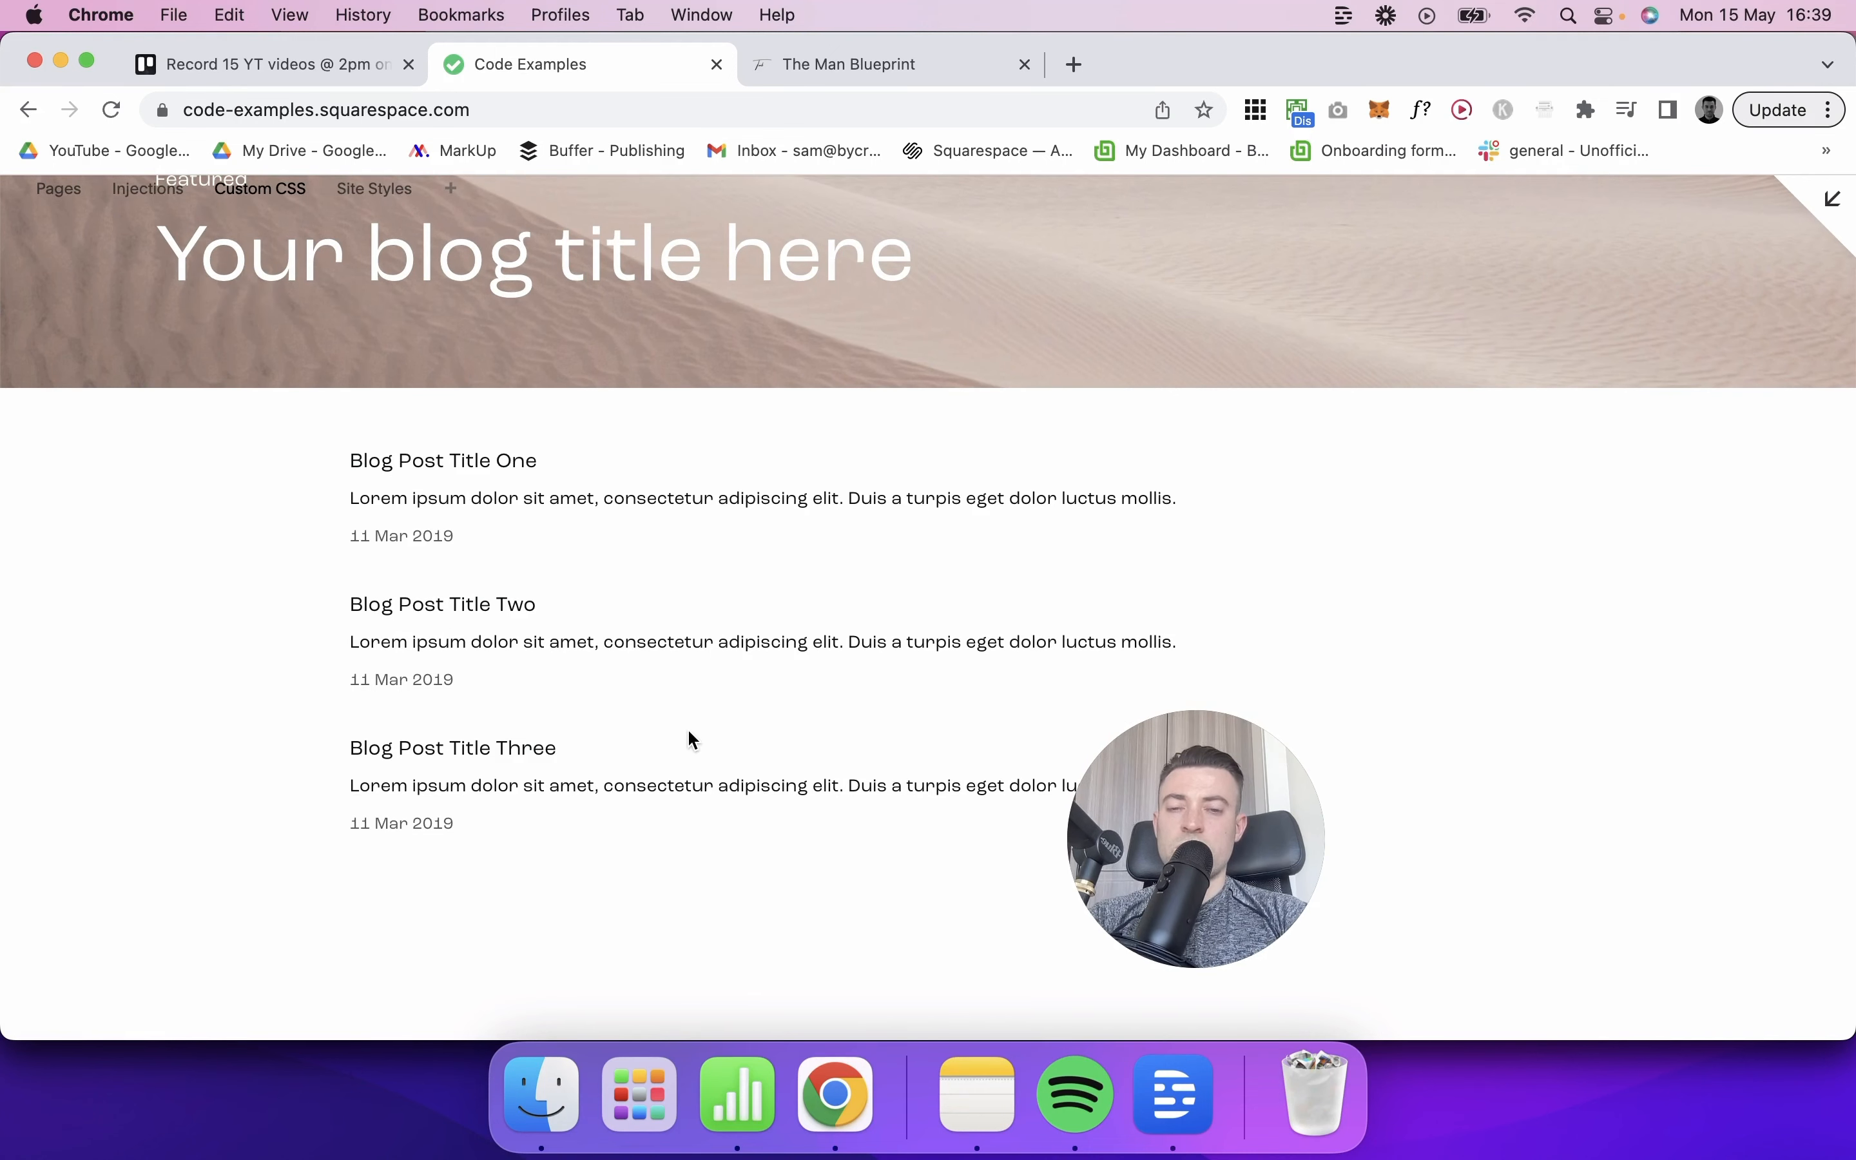
scroll(688, 733, "up", 6)
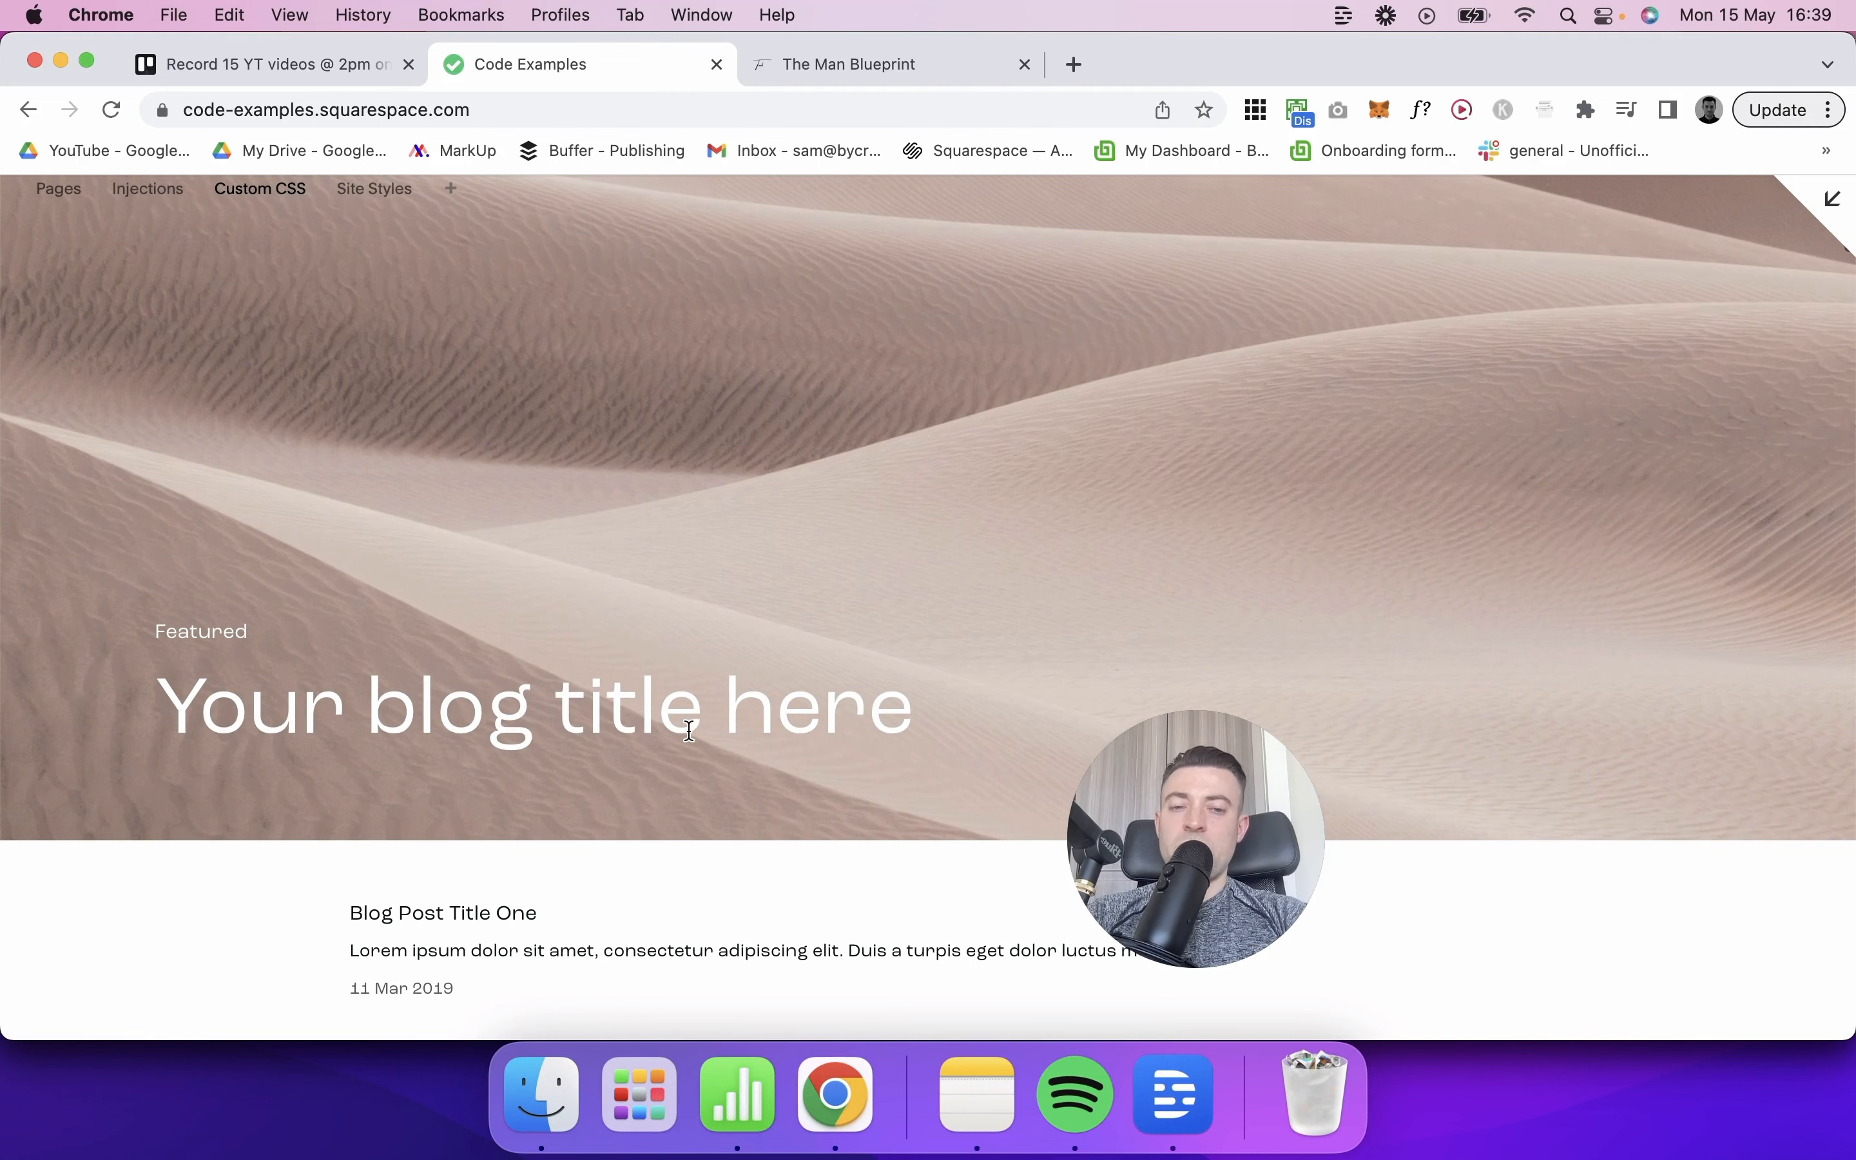
scroll(689, 730, "up", 10)
scroll(688, 730, "down", 10)
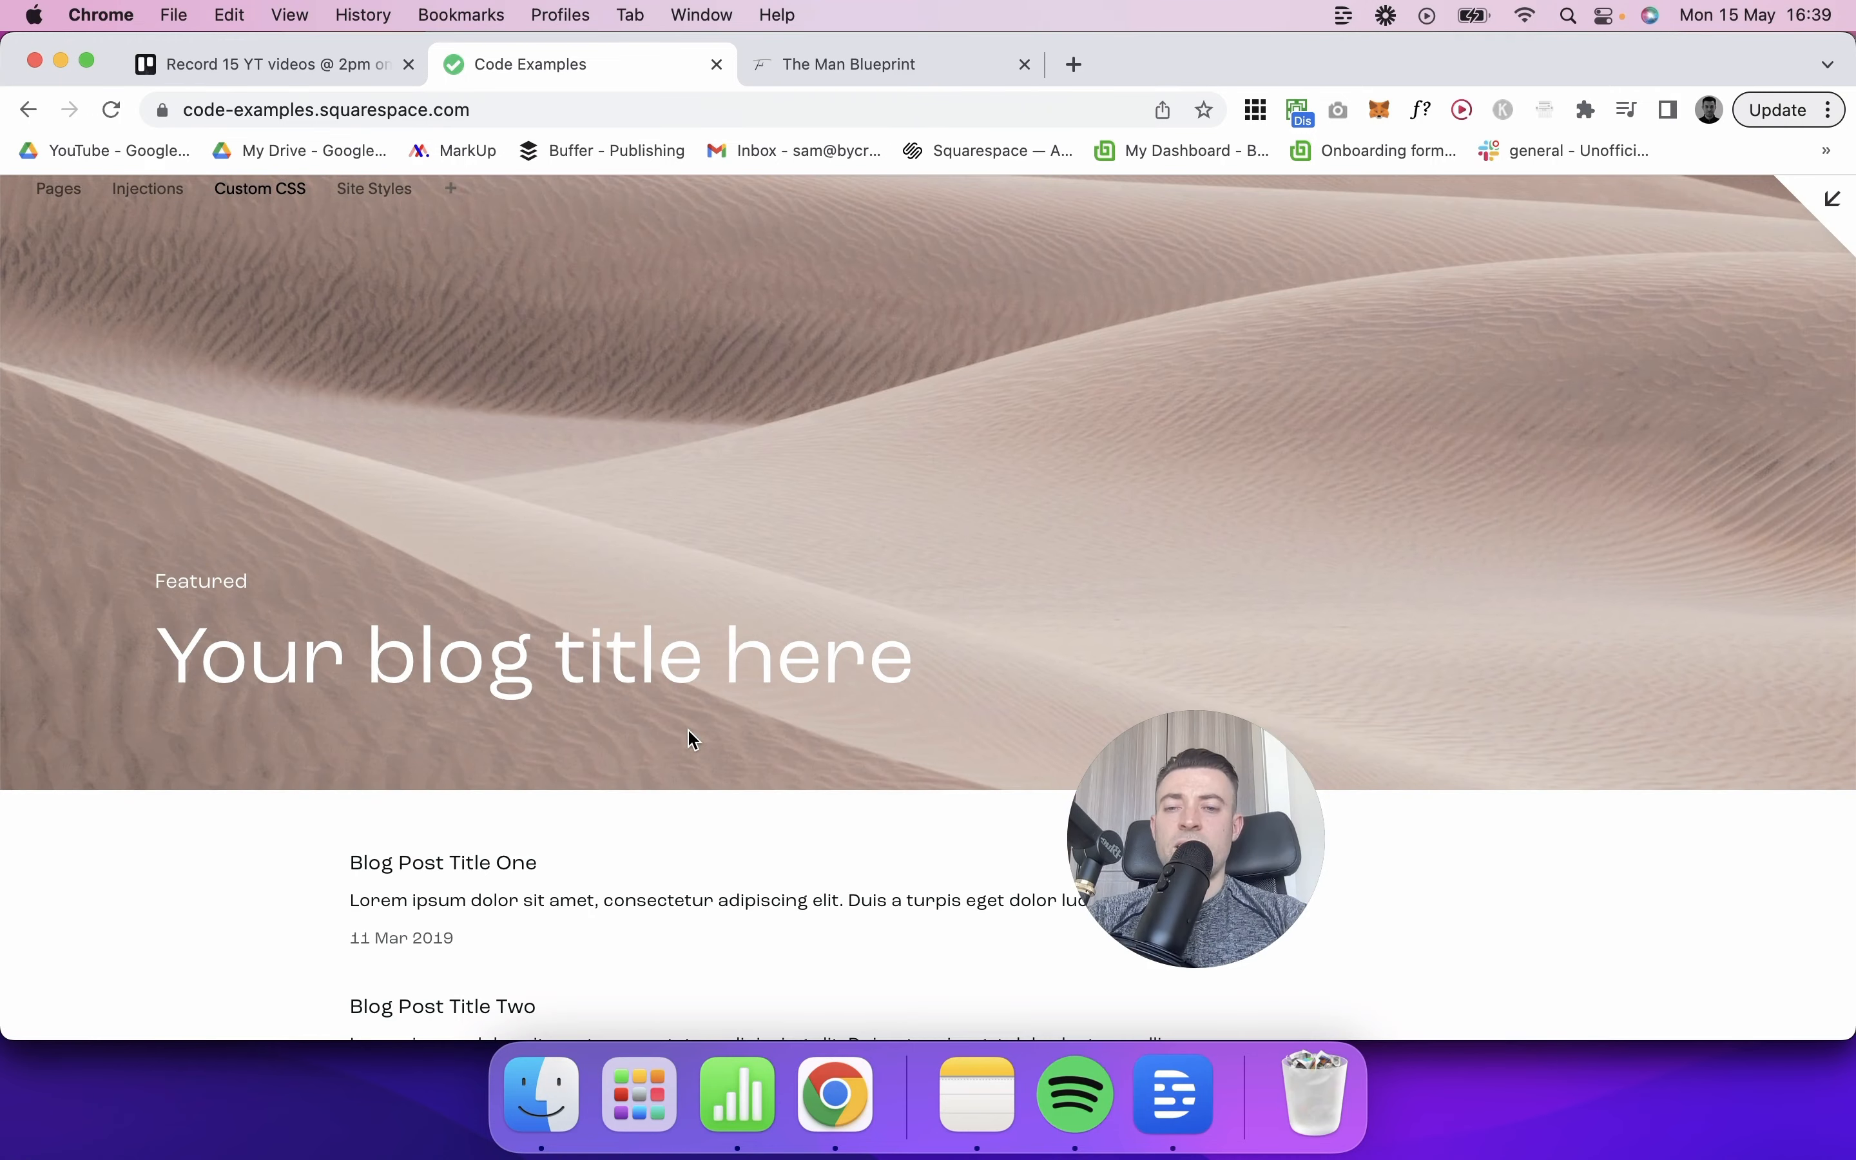
scroll(687, 729, "up", 1)
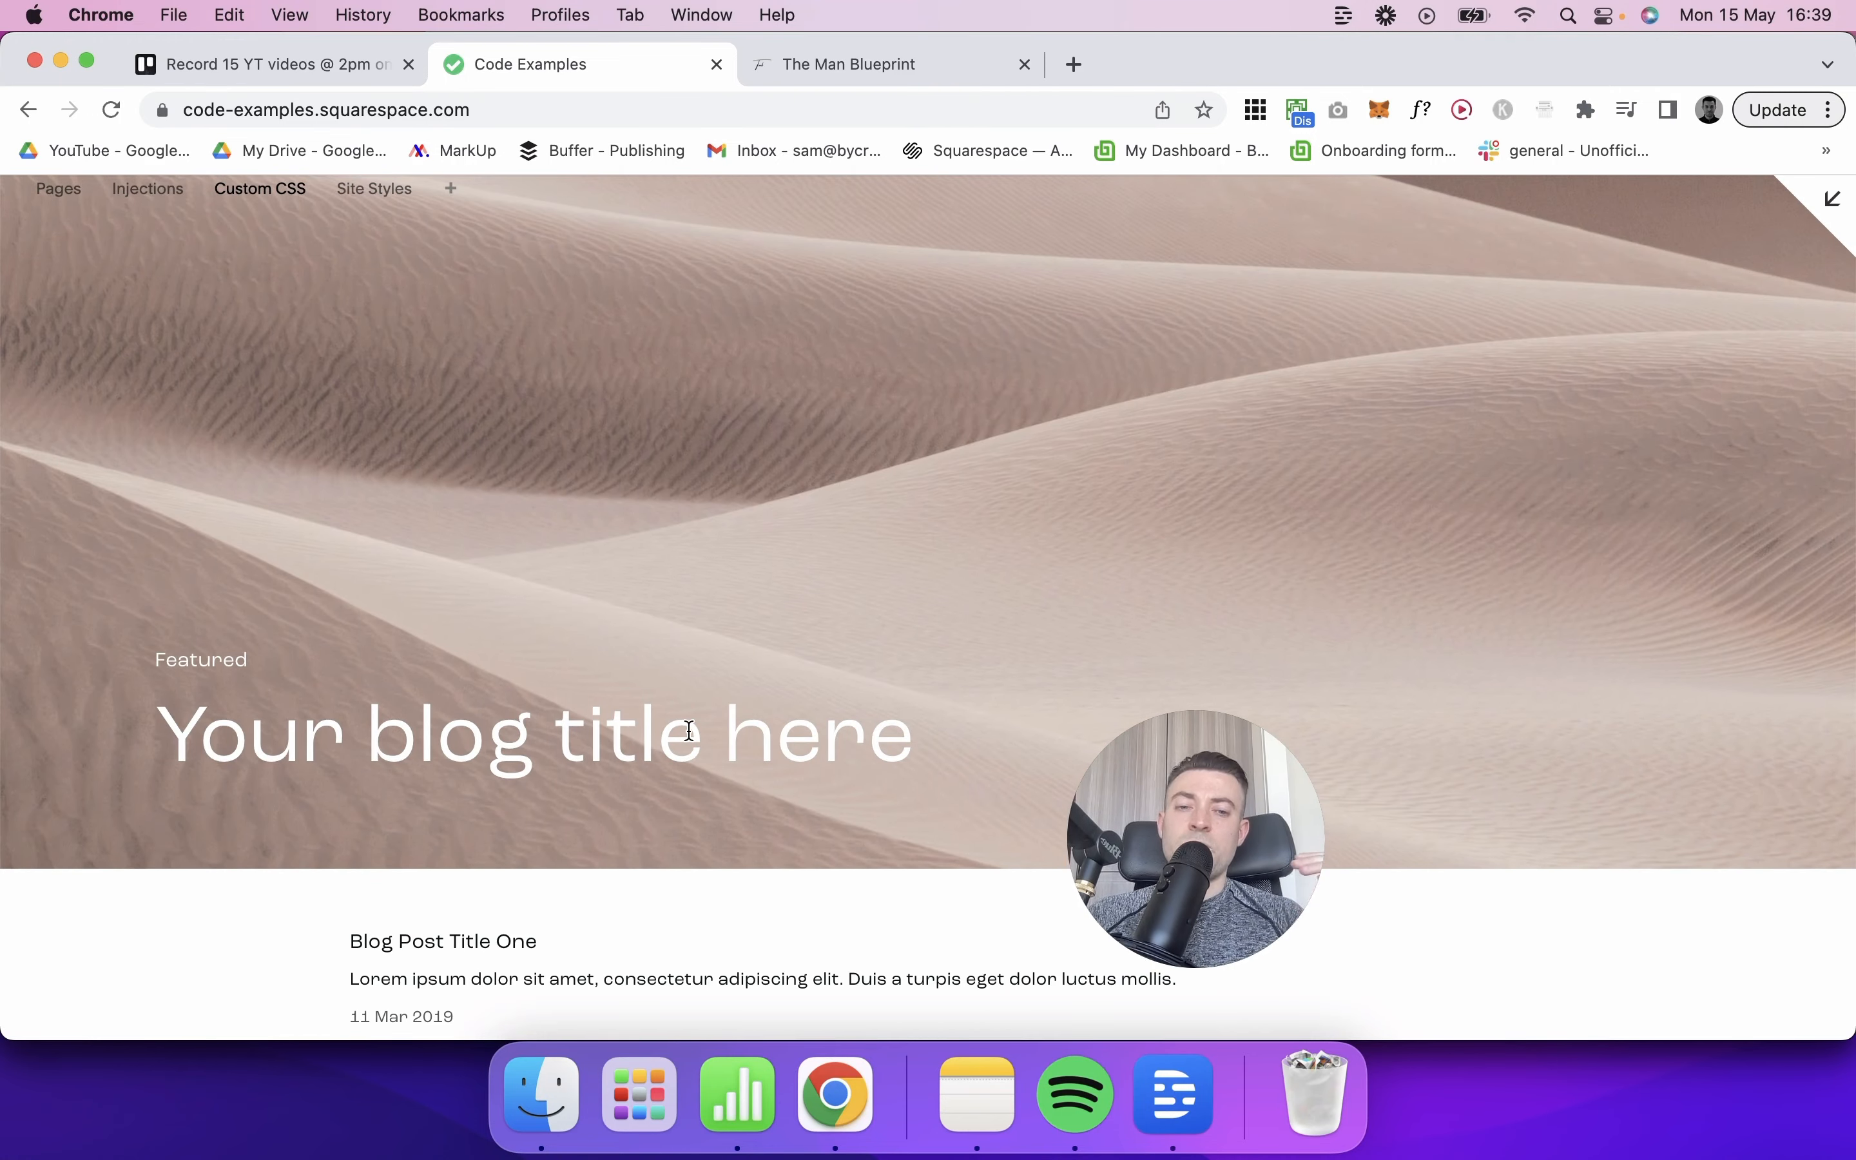